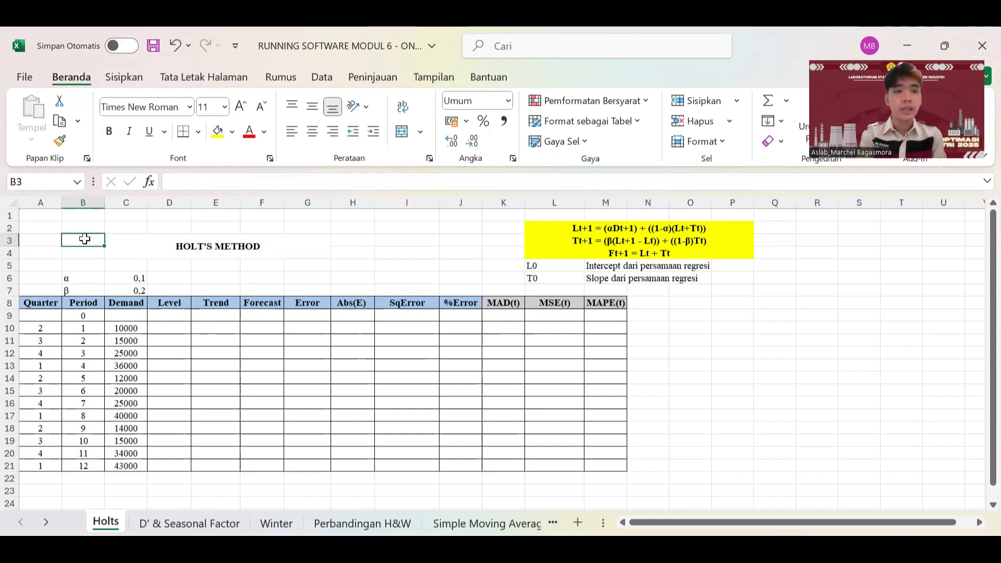
{"action": "left_click", "coordinate": [140, 277]}
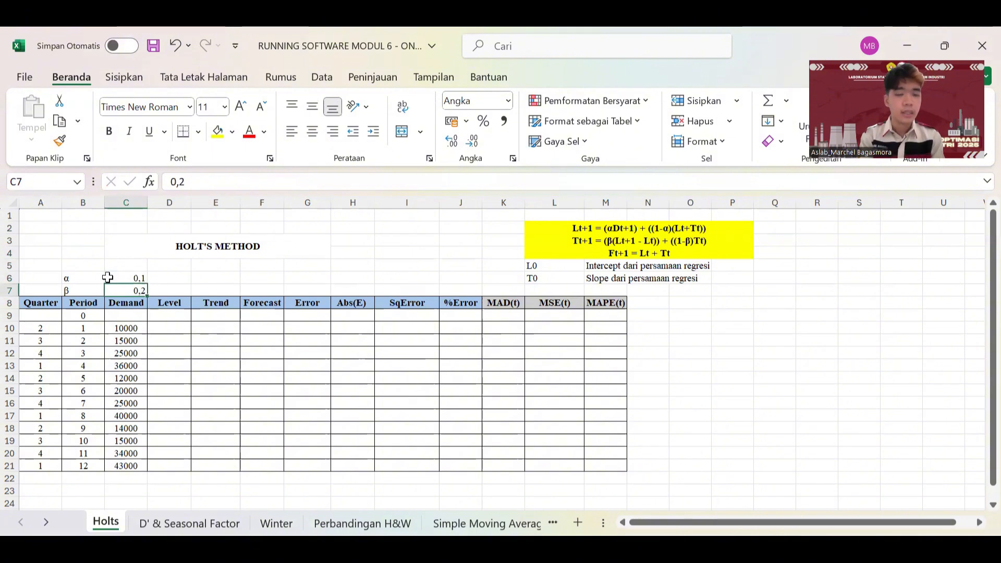
{"action": "left_click", "coordinate": [124, 290]}
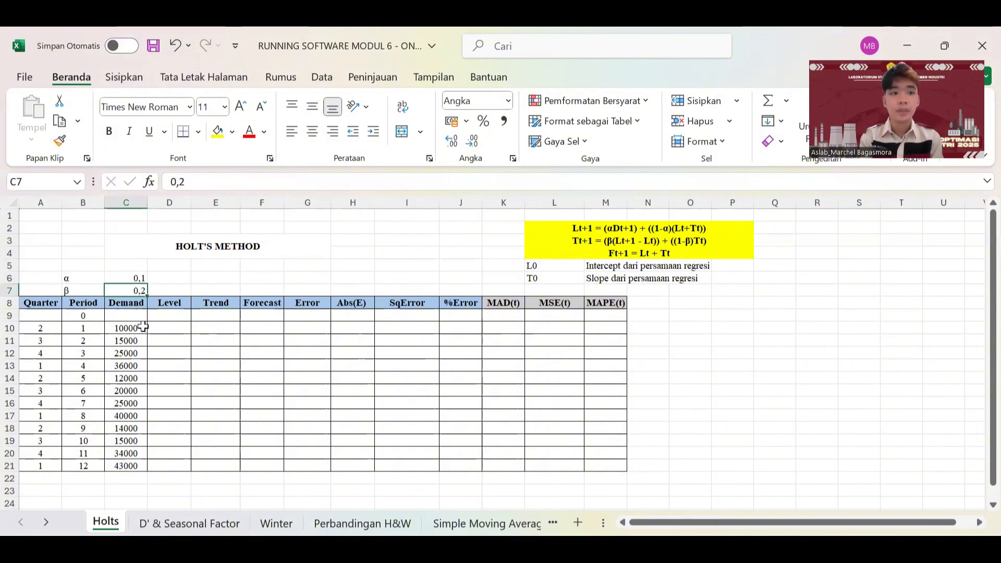
{"action": "left_click", "coordinate": [138, 328]}
{"action": "left_click", "coordinate": [137, 466]}
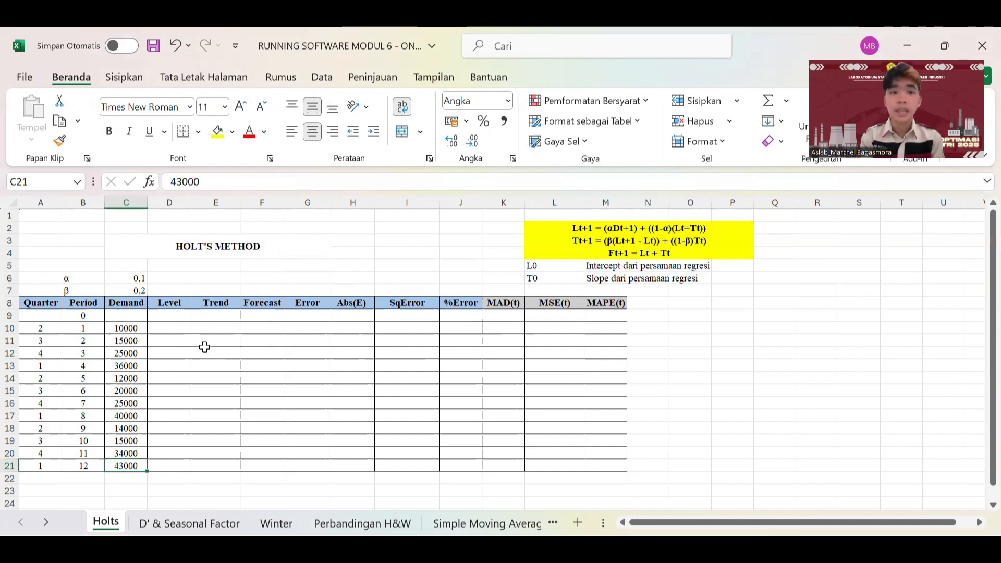
Step: Calculate the initial Level in D9 with INTERCEPT, using demand C10:C21 as known y's and periods B10:B21 as known x's
{"action": "left_click", "coordinate": [181, 319]}
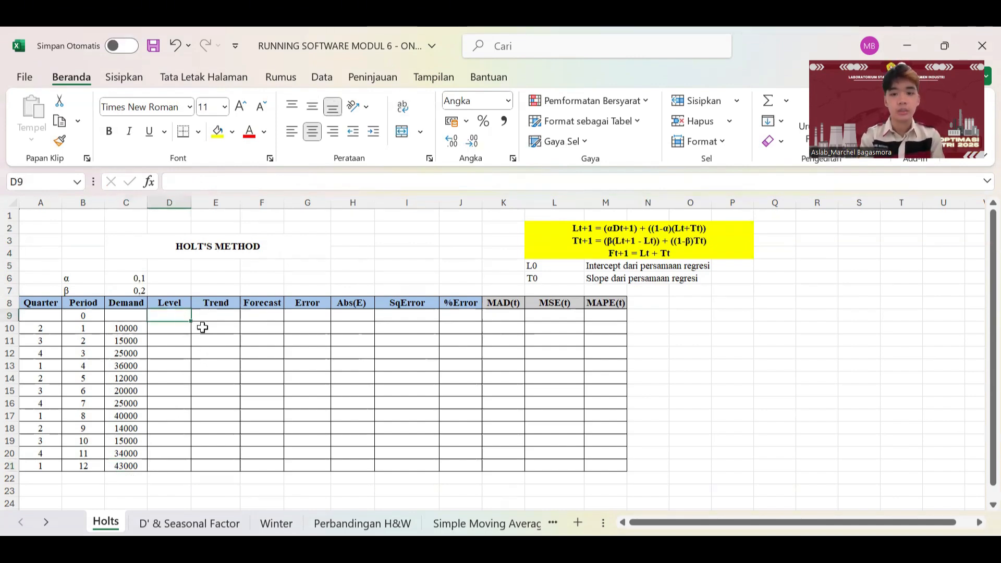
{"action": "type", "text": "=inter"}
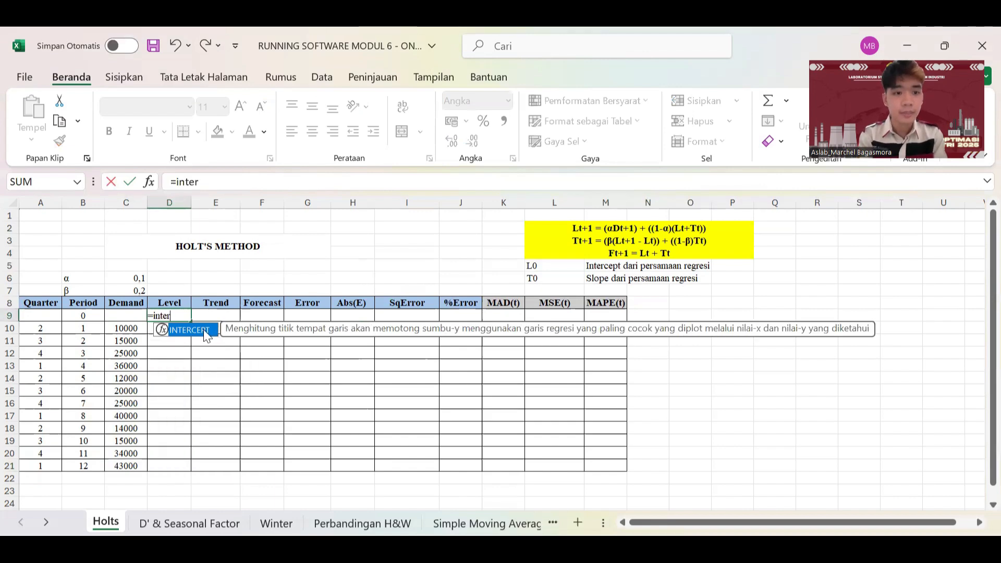
{"action": "key", "text": "Tab"}
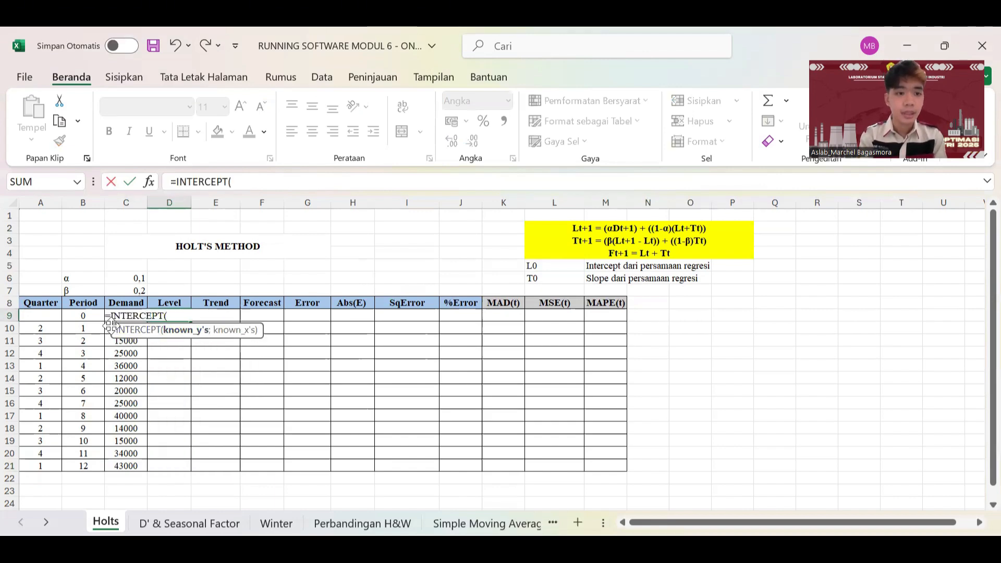
{"action": "left_click_drag", "start_coordinate": [112, 327], "coordinate": [126, 461]}
{"action": "type", "text": ";"}
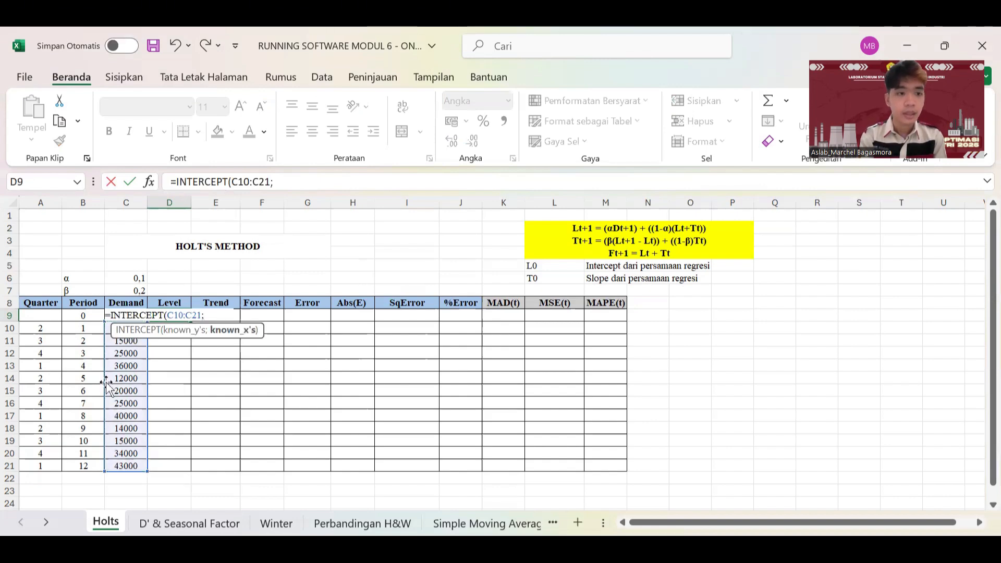
{"action": "left_click_drag", "start_coordinate": [85, 330], "coordinate": [85, 462]}
{"action": "key", "text": "Return"}
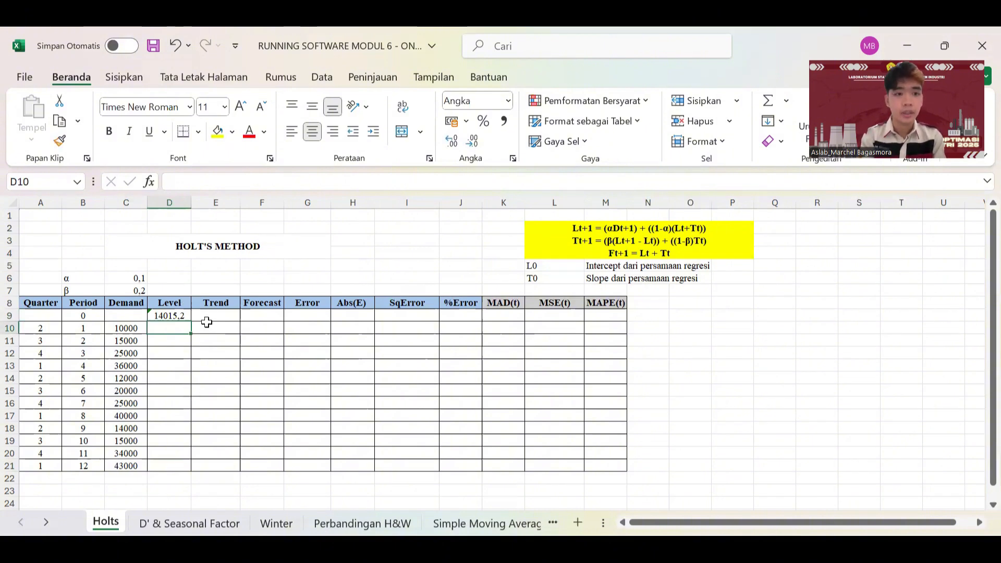
Step: Calculate the initial Trend in E9 with SLOPE, using demand C10:C21 as known y's and periods B10:B21 as known x's
{"action": "left_click", "coordinate": [210, 317]}
{"action": "type", "text": "=slope"}
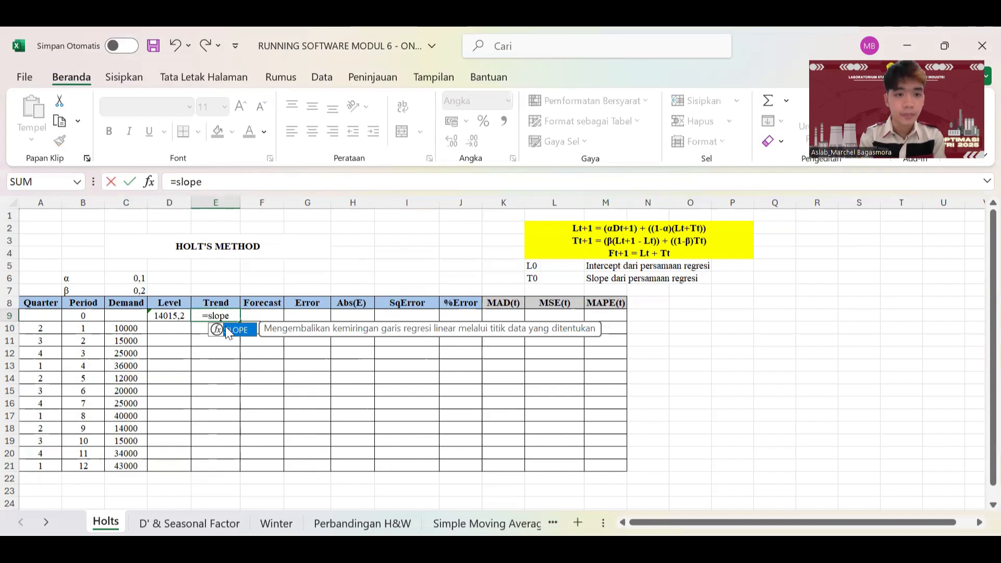
{"action": "double_click", "coordinate": [228, 331]}
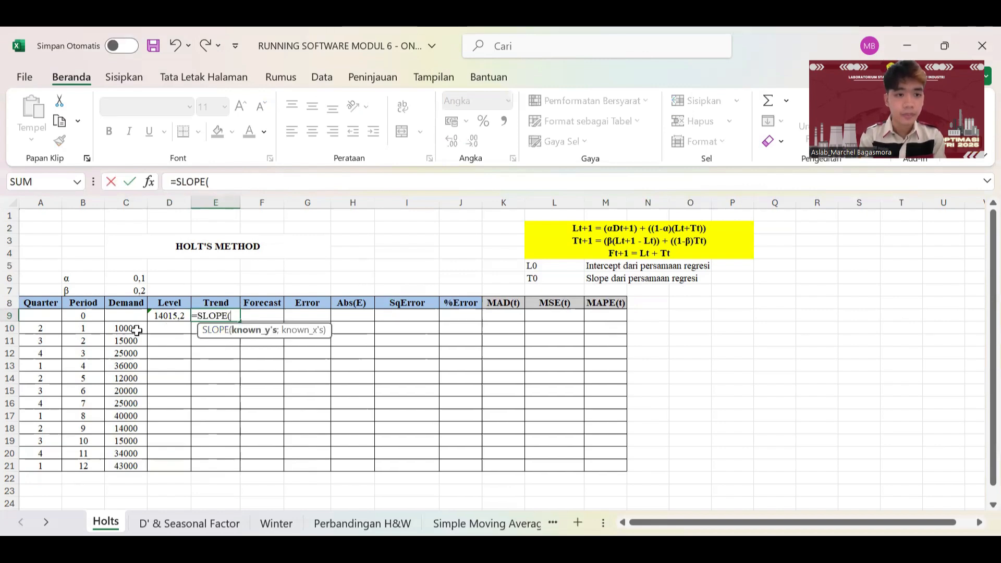
{"action": "left_click_drag", "start_coordinate": [128, 328], "coordinate": [128, 464]}
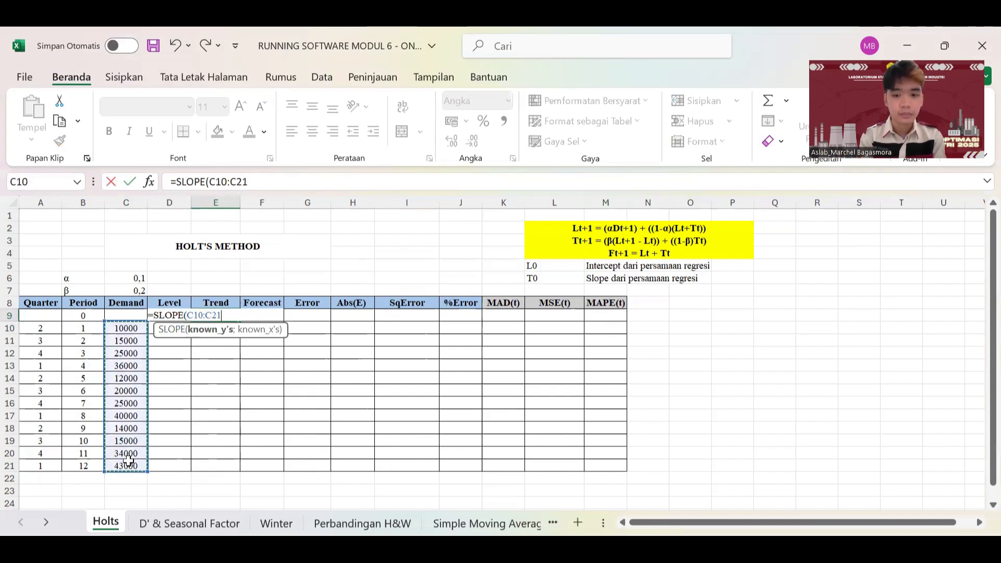
{"action": "type", "text": ";"}
{"action": "left_click_drag", "start_coordinate": [82, 328], "coordinate": [84, 461]}
{"action": "key", "text": "Return"}
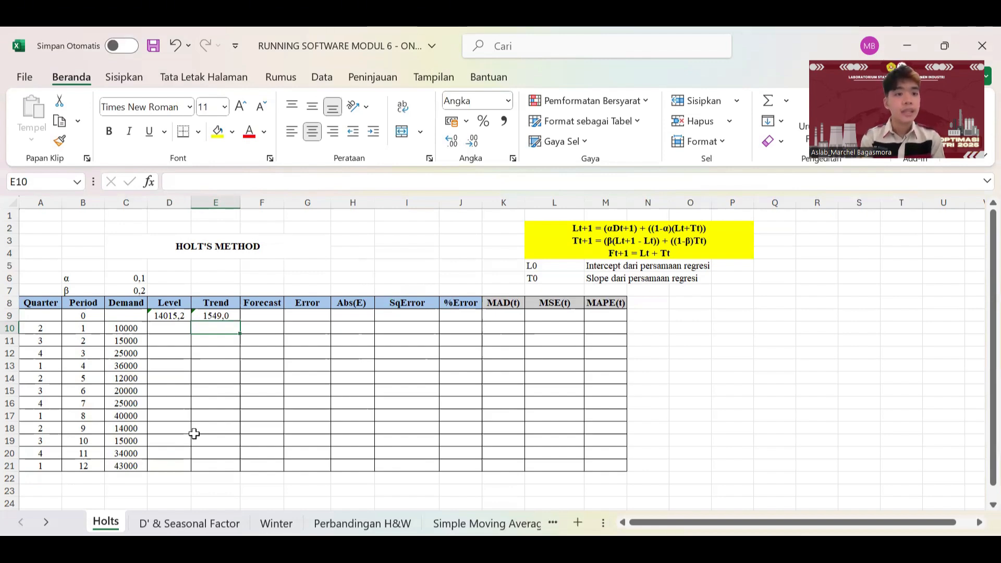
Step: Enter the period 1 Level formula =(C6*C10)+((1-C6)*(D9+E9)) in D10
{"action": "key", "text": "Left"}
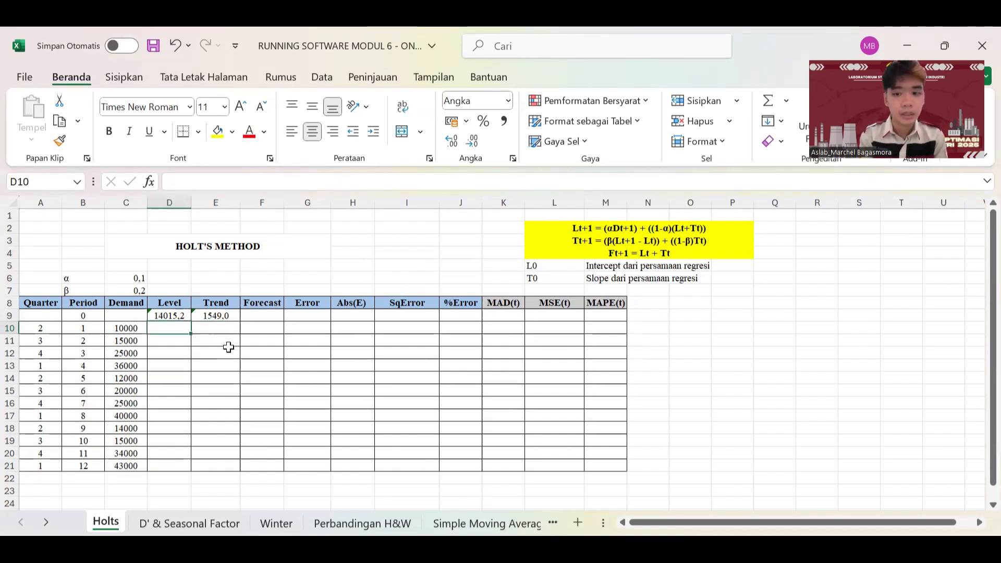
{"action": "type", "text": "=("}
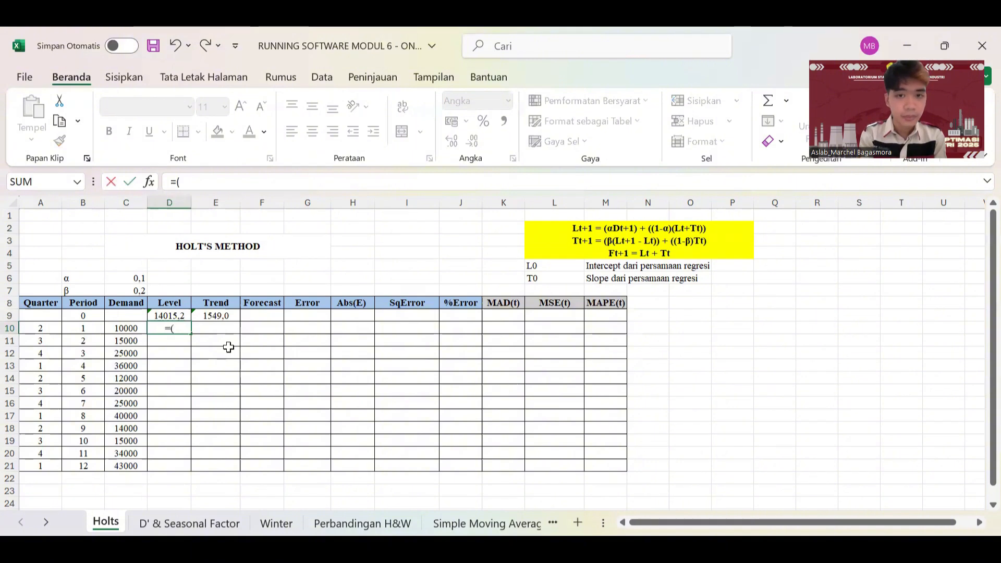
{"action": "left_click", "coordinate": [130, 277]}
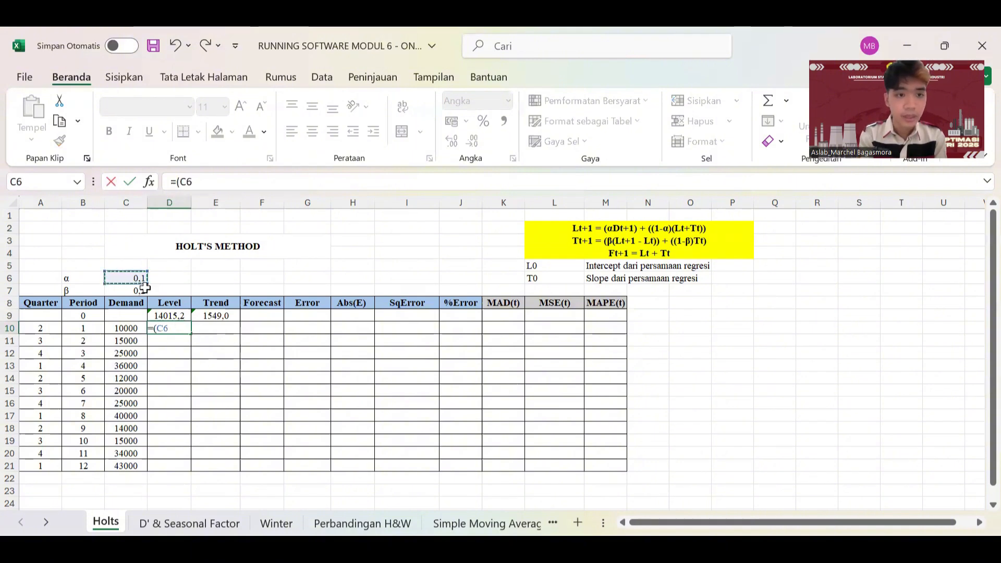
{"action": "type", "text": "*"}
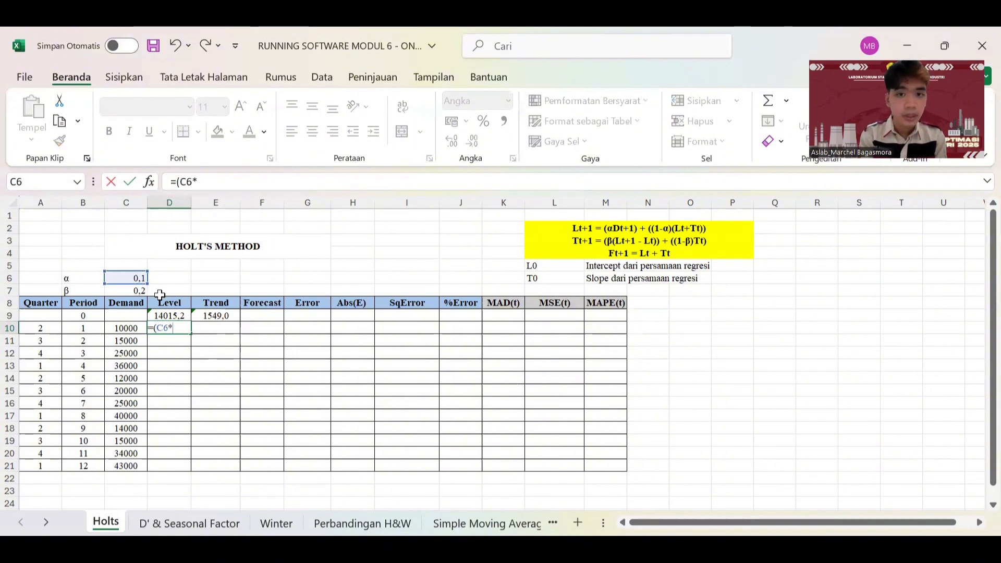
{"action": "left_click", "coordinate": [128, 329]}
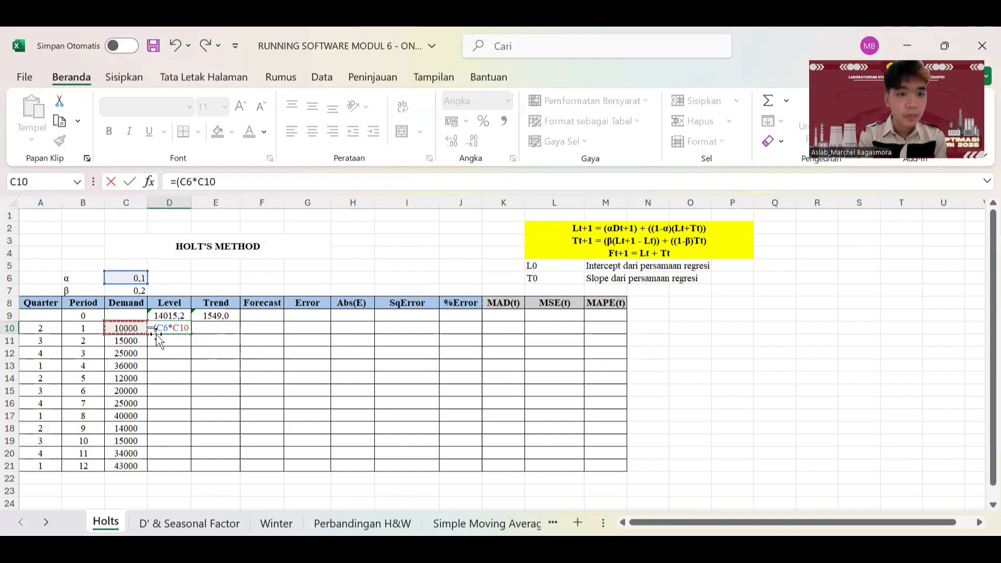
{"action": "type", "text": ")"}
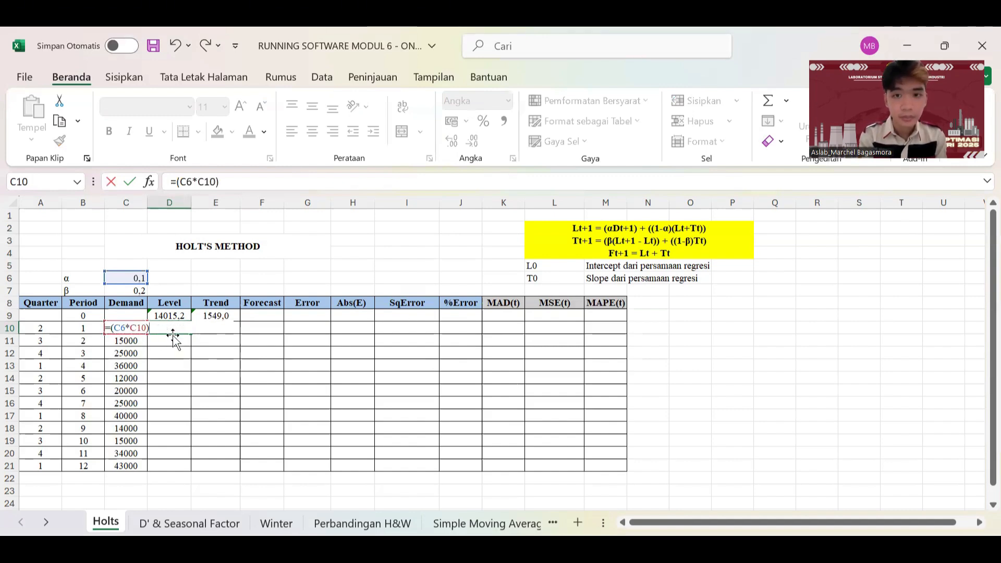
{"action": "type", "text": "+)"}
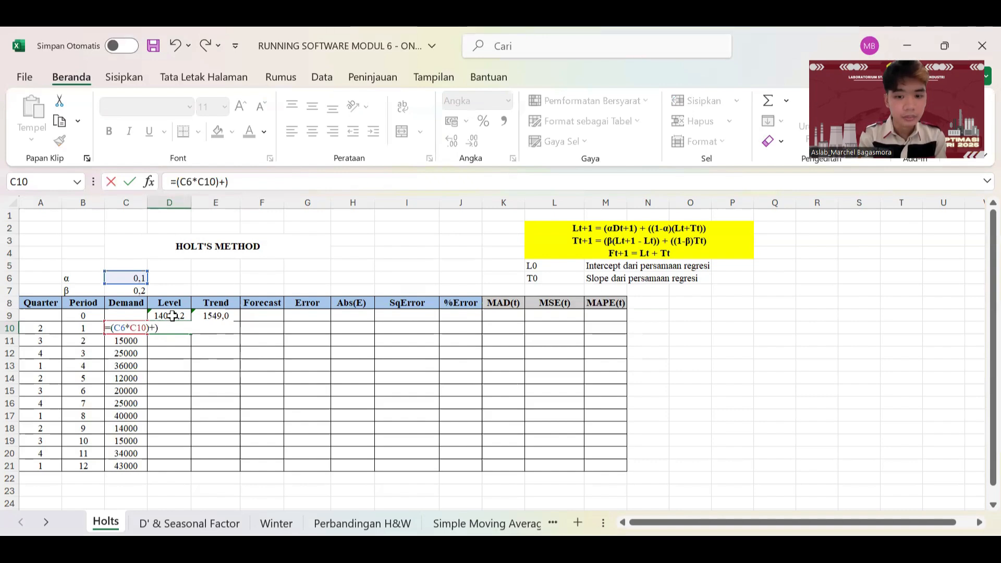
{"action": "key", "text": "BackSpace"}
{"action": "type", "text": "(("}
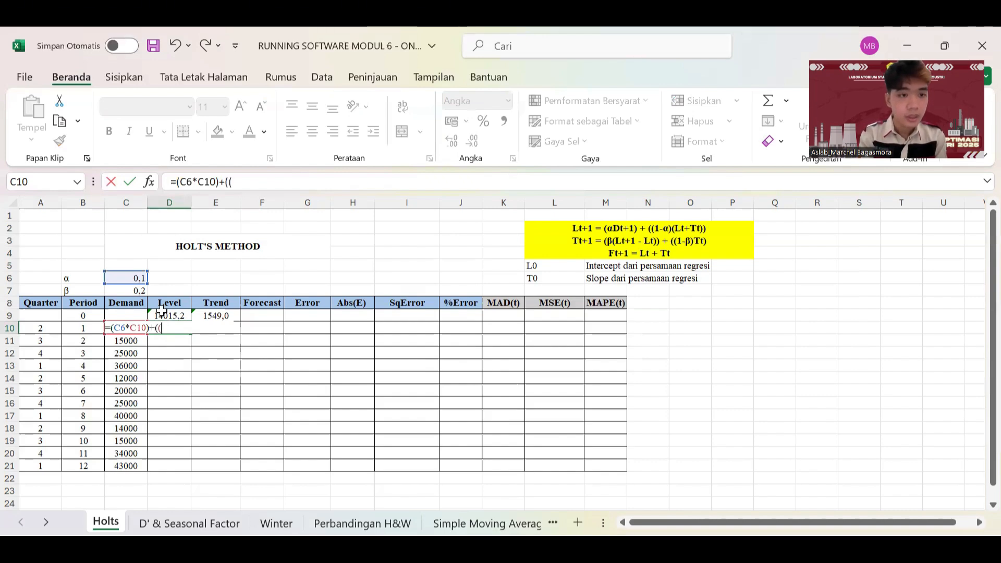
{"action": "type", "text": "1-"}
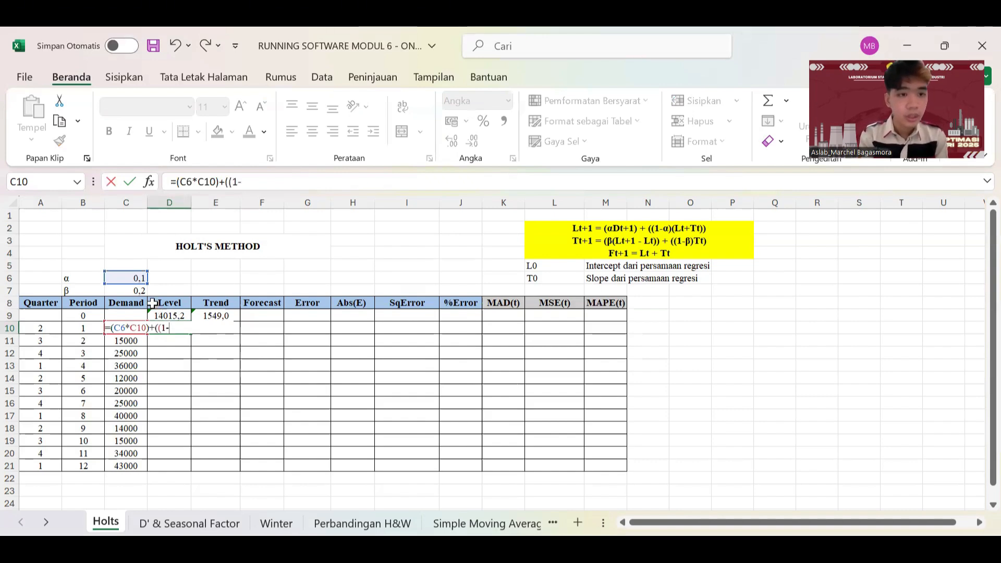
{"action": "left_click", "coordinate": [136, 278]}
{"action": "type", "text": ")"}
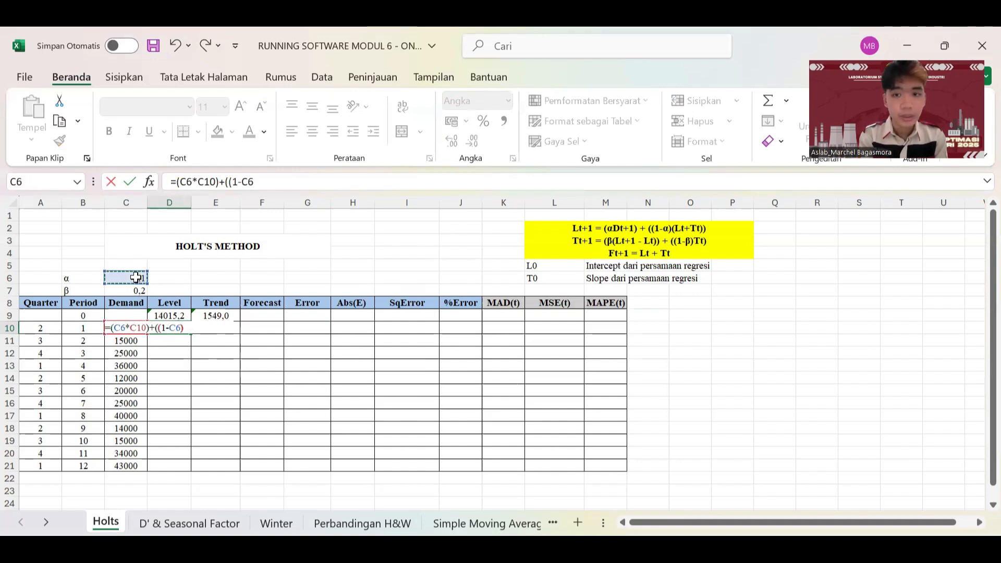
{"action": "type", "text": "*"}
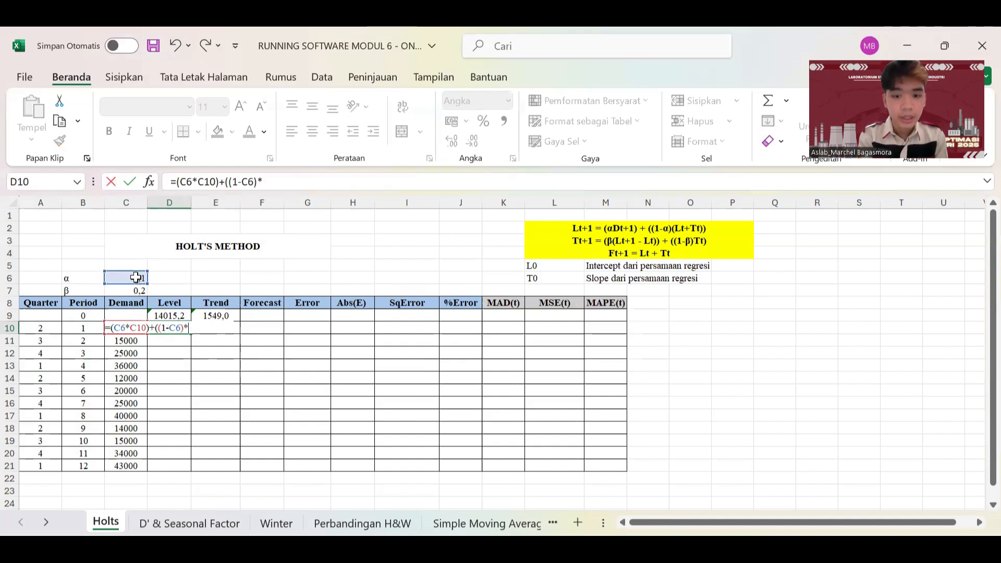
{"action": "type", "text": "("}
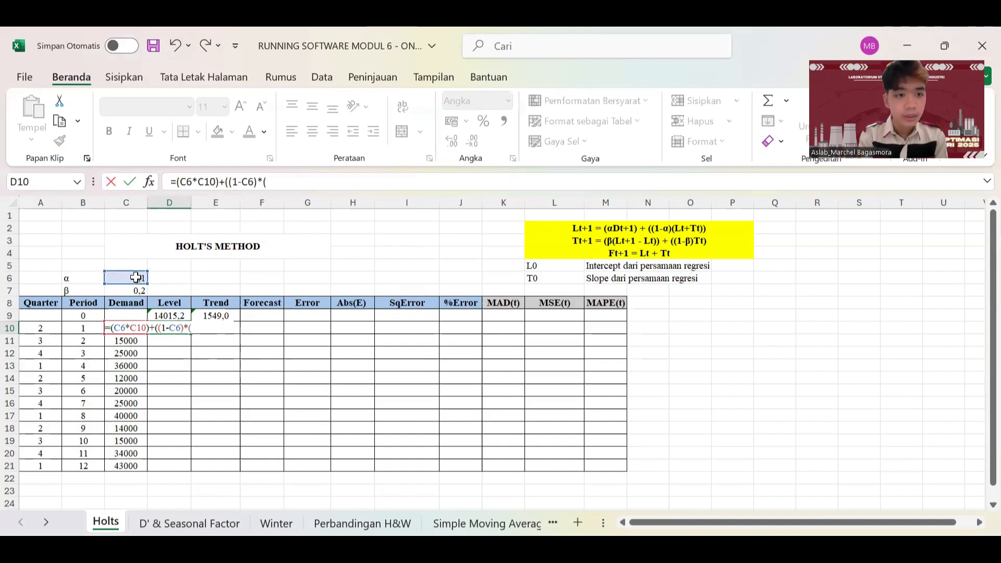
{"action": "left_click", "coordinate": [170, 315]}
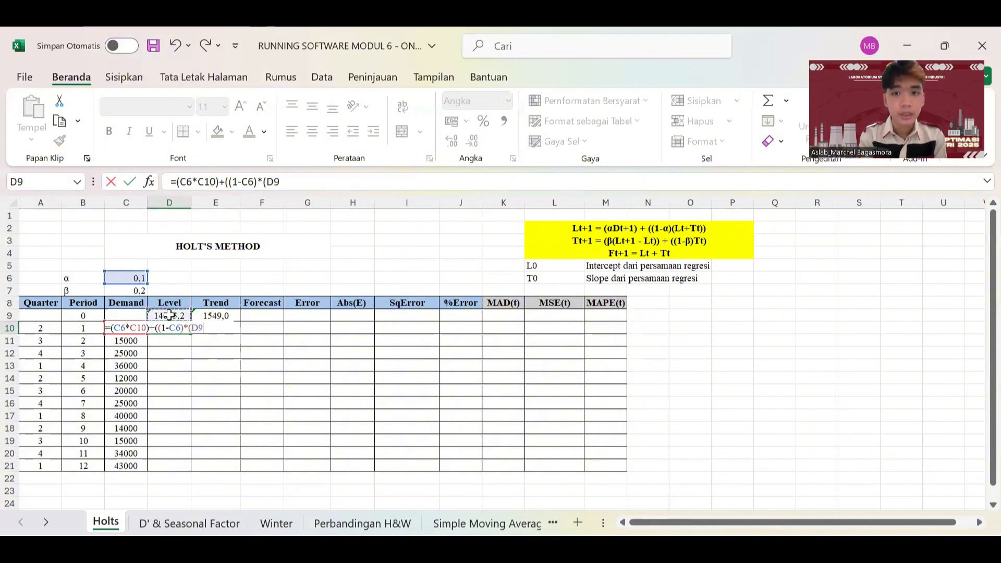
{"action": "type", "text": "+"}
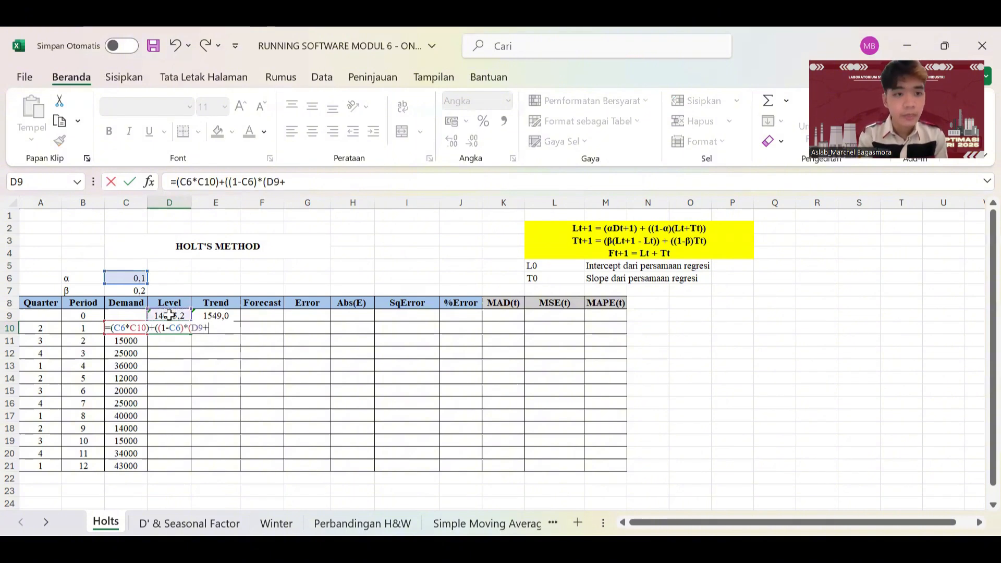
{"action": "left_click", "coordinate": [219, 315]}
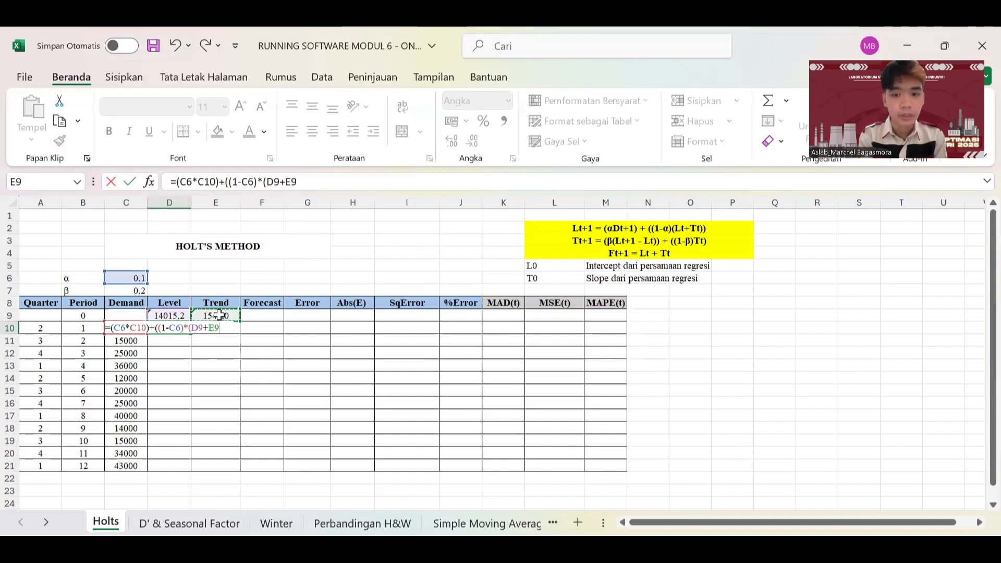
{"action": "type", "text": ")"}
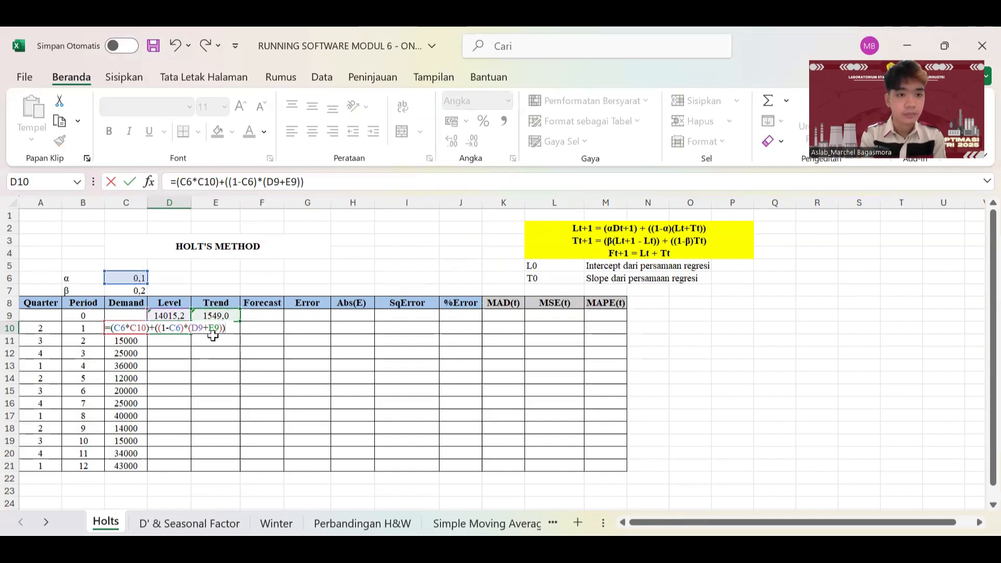
{"action": "key", "text": "Return"}
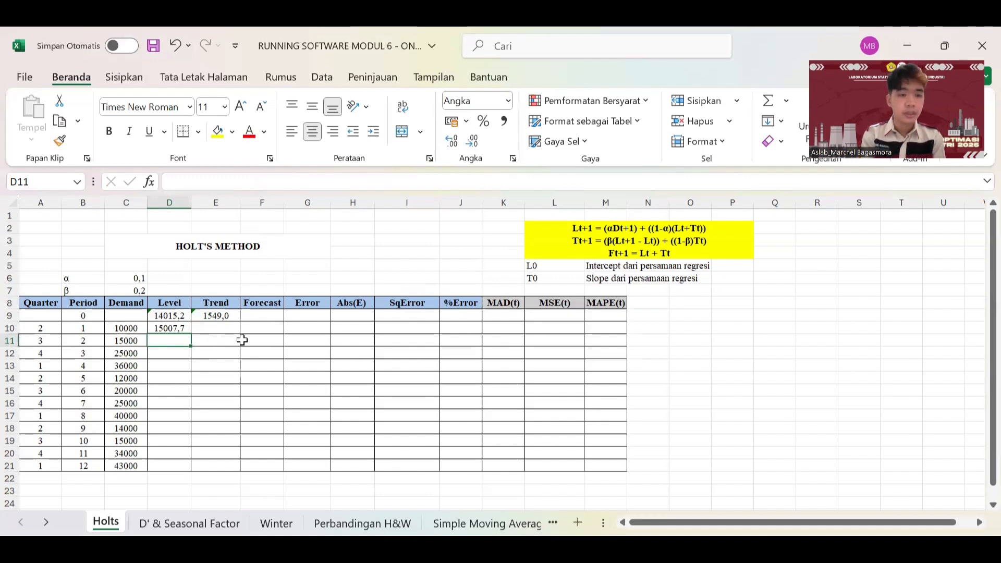
Step: Make both α references in the D10 Level formula absolute, giving =($C$6*C10)+((1-$C$6)*(D9+E9))
{"action": "key", "text": "Up"}
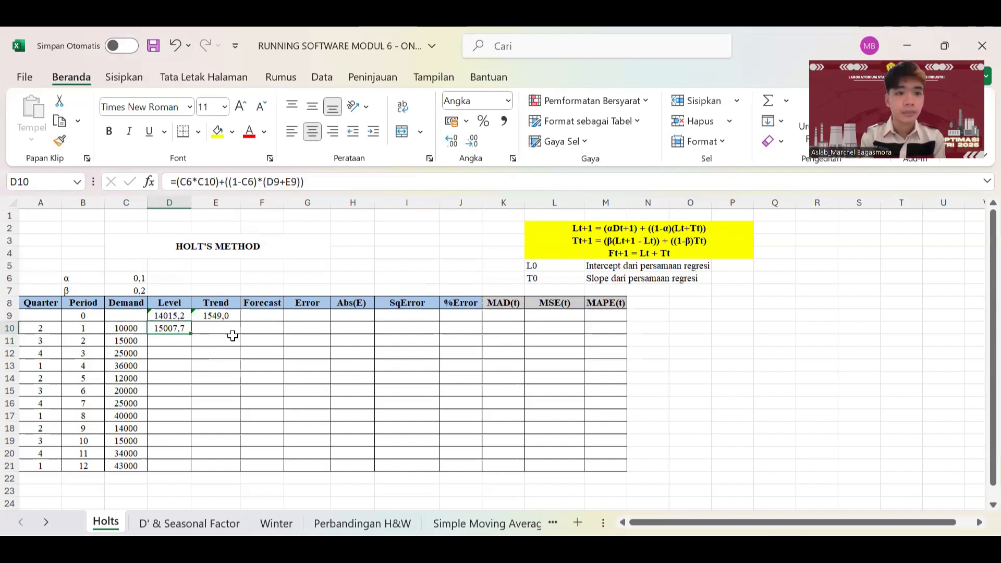
{"action": "left_click", "coordinate": [179, 182]}
{"action": "type", "text": "$"}
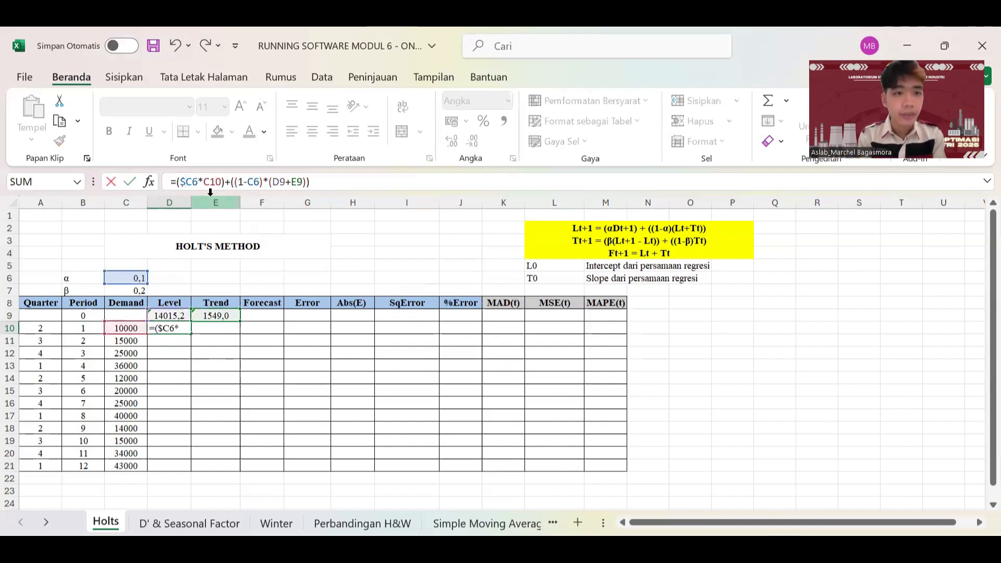
{"action": "type", "text": "$"}
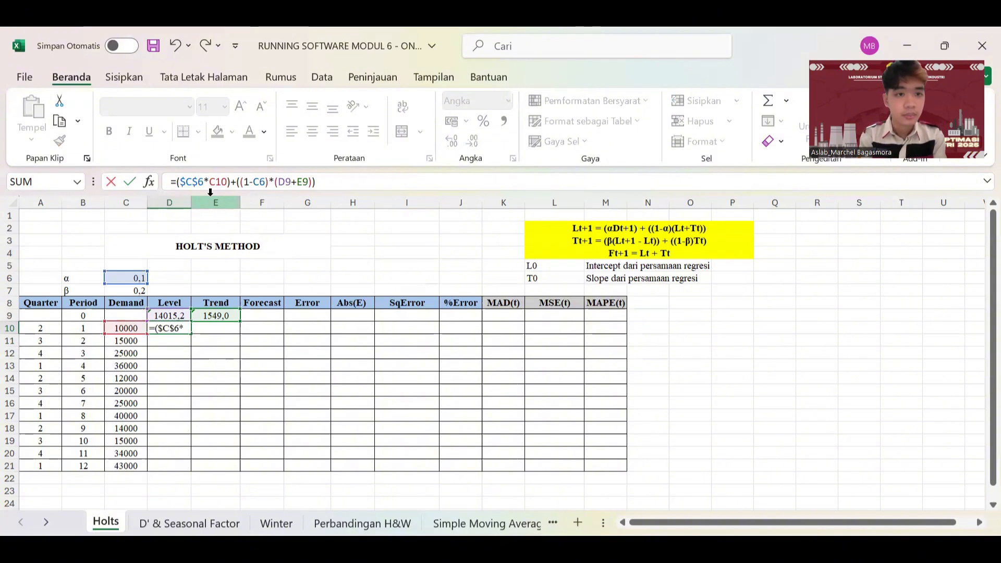
{"action": "type", "text": "$"}
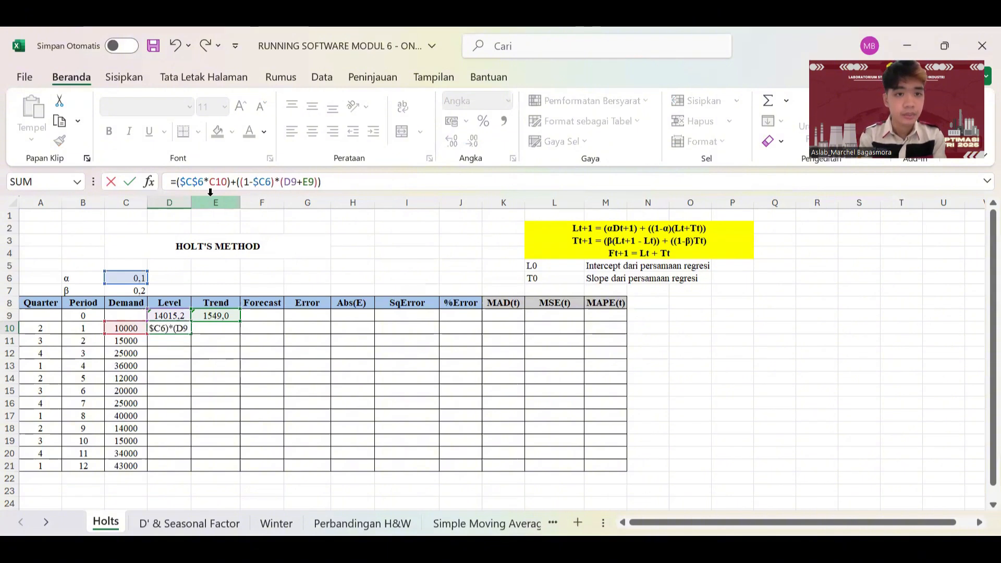
{"action": "type", "text": "$"}
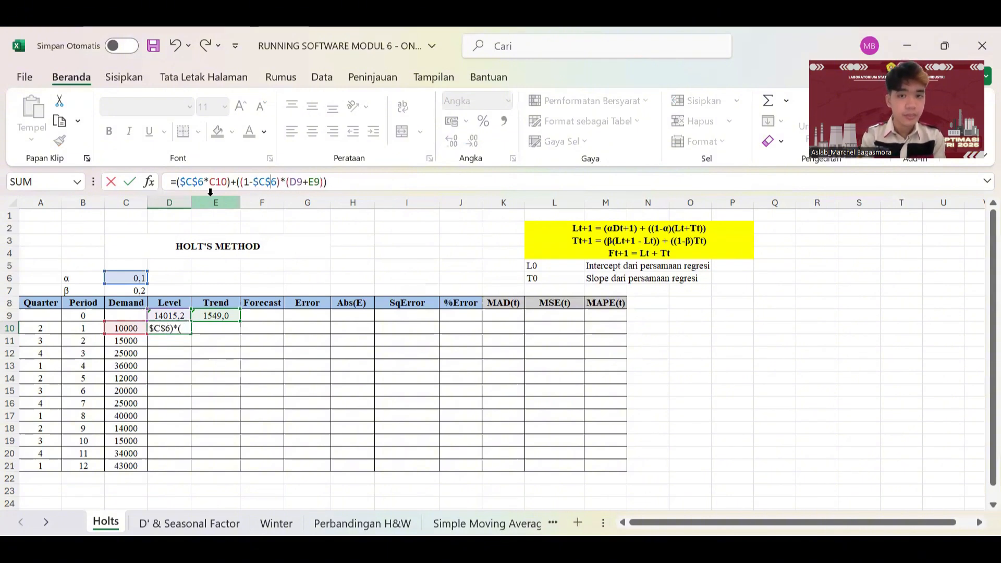
{"action": "key", "text": "Return"}
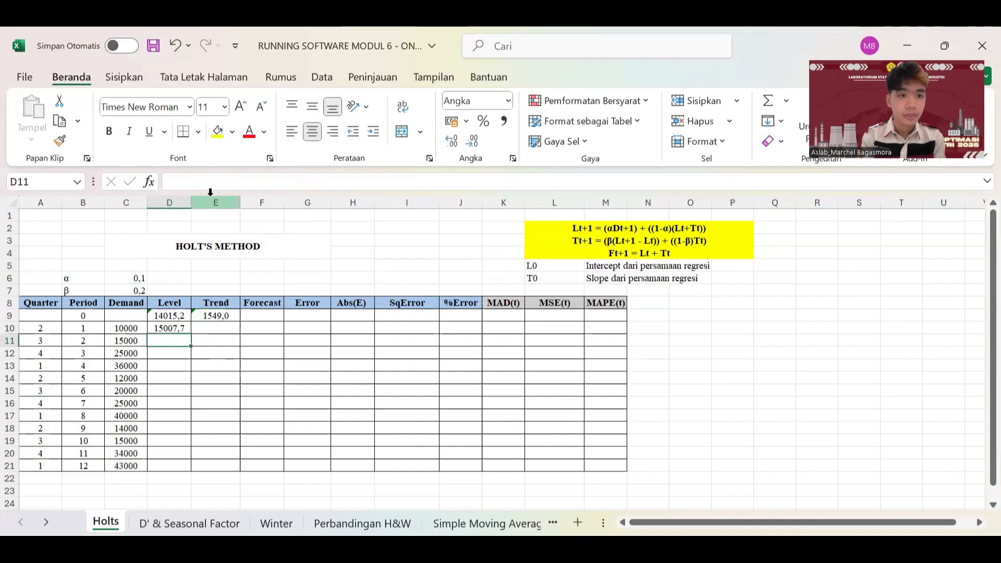
Step: Fill the period 1 Level formula from D10 down through D21
{"action": "left_click", "coordinate": [177, 327]}
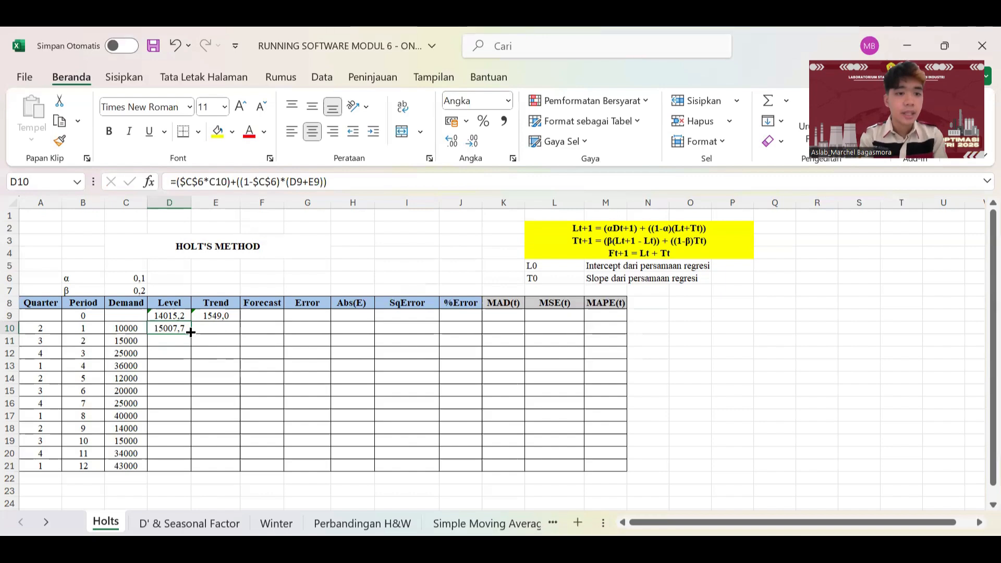
{"action": "left_click_drag", "start_coordinate": [191, 332], "coordinate": [186, 466]}
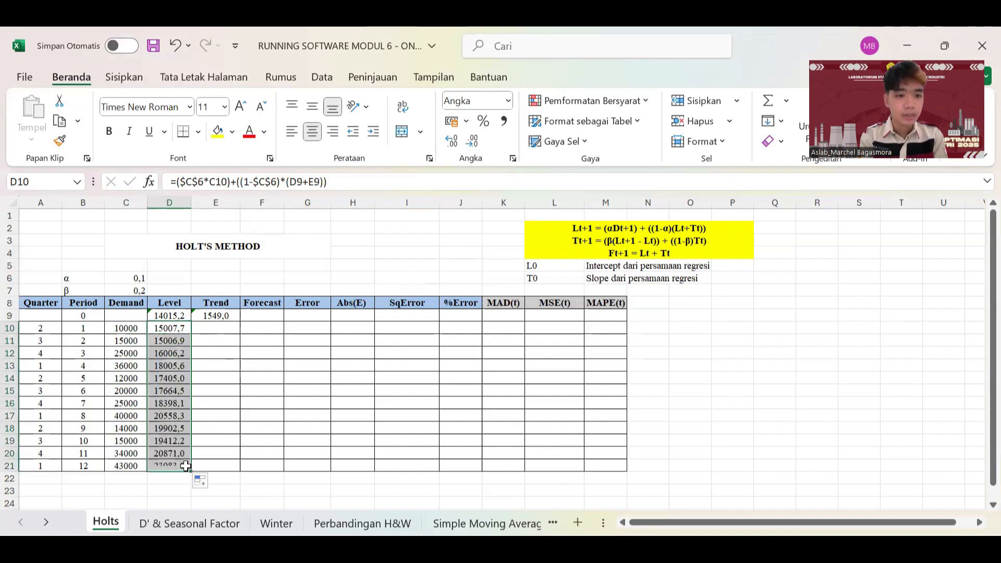
{"action": "left_click", "coordinate": [183, 466]}
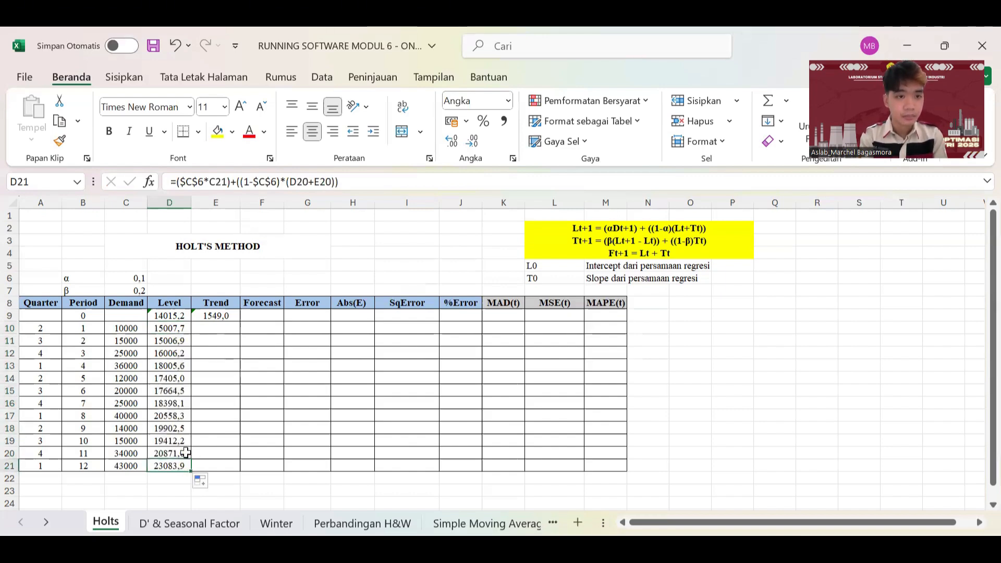
Step: Enter the period 1 Trend formula =(C7*(D10-D9))+((1-C7)*E9) in E10
{"action": "left_click", "coordinate": [206, 330]}
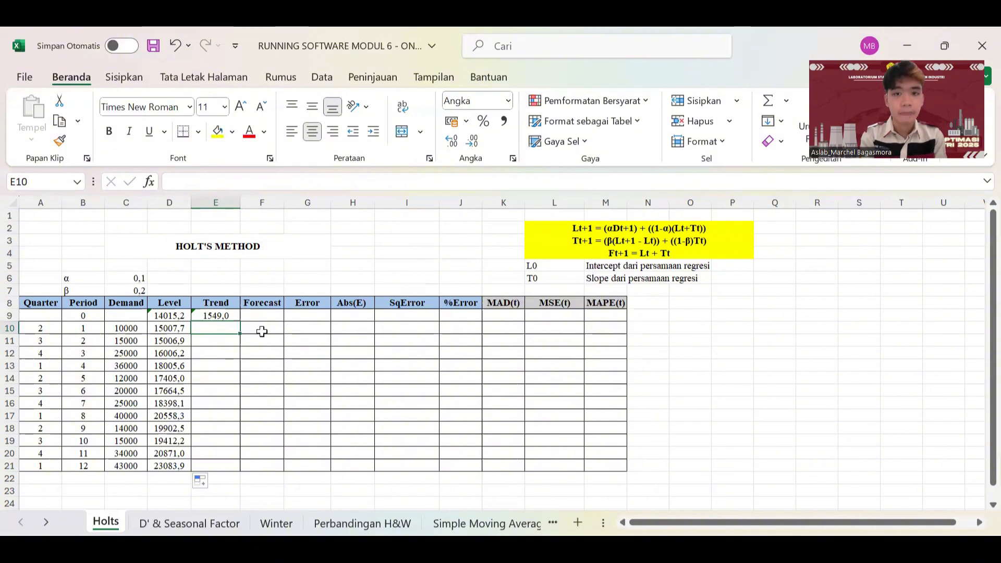
{"action": "type", "text": "="}
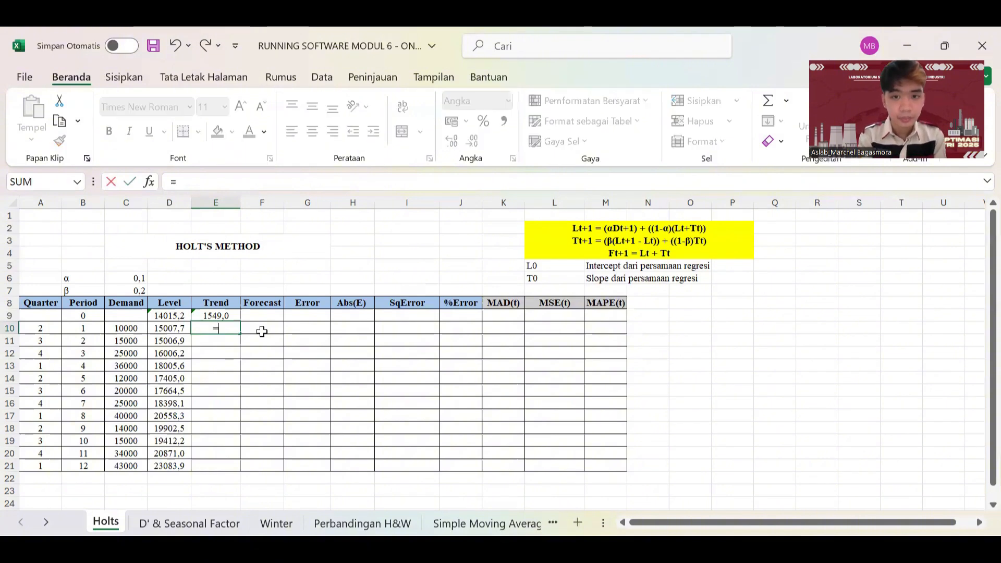
{"action": "type", "text": "("}
{"action": "left_click", "coordinate": [133, 290]}
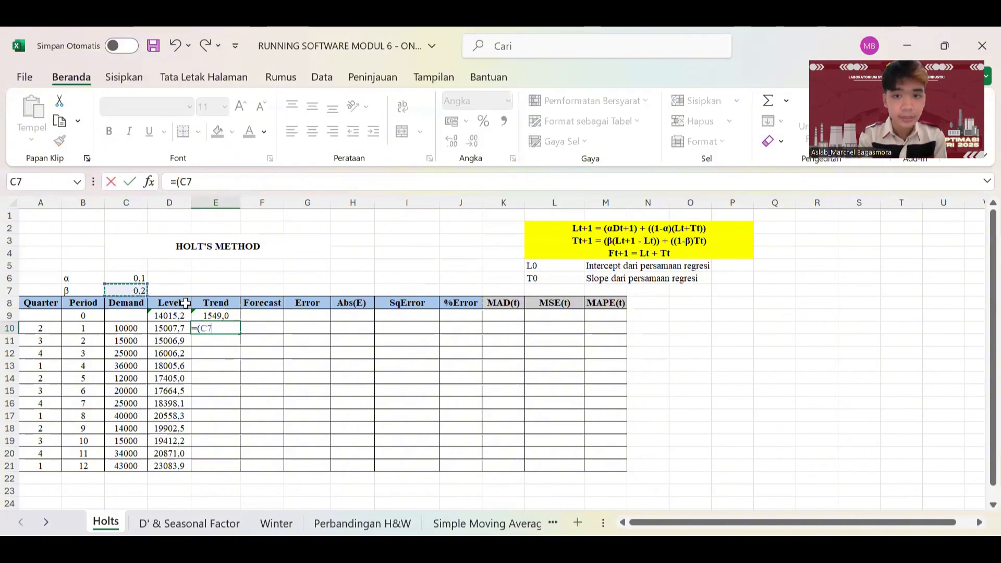
{"action": "type", "text": "*("}
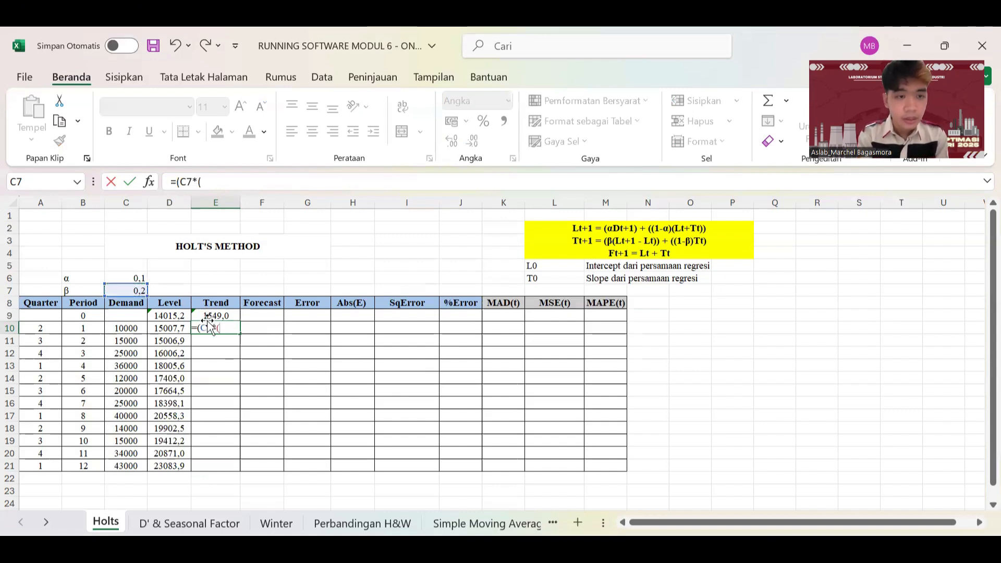
{"action": "left_click", "coordinate": [178, 327]}
{"action": "type", "text": "-"}
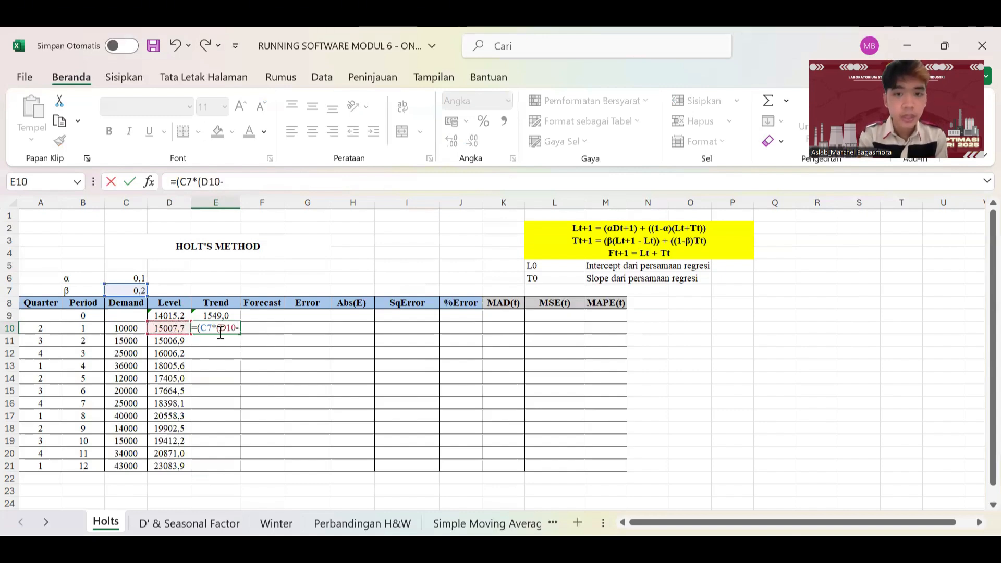
{"action": "left_click", "coordinate": [172, 316]}
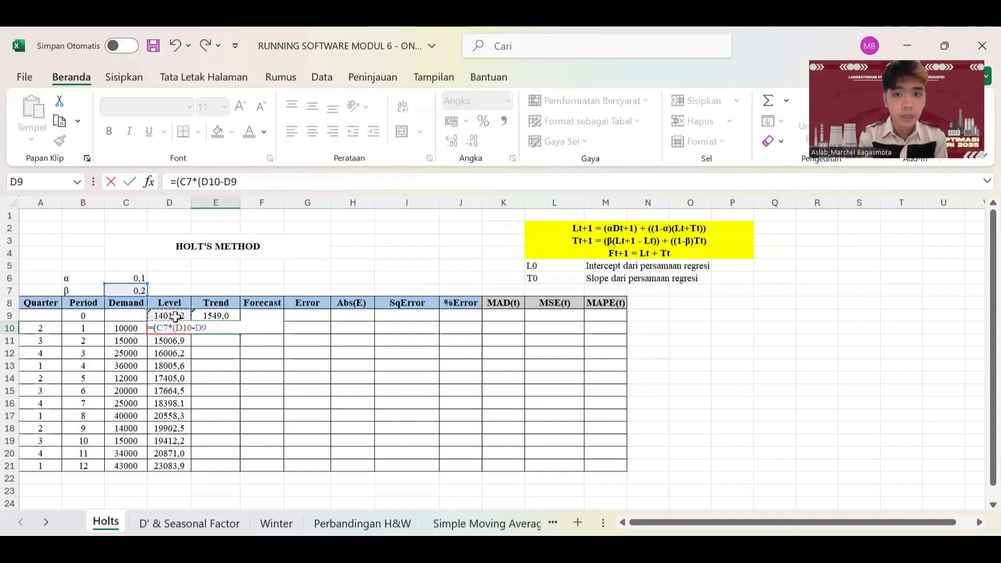
{"action": "type", "text": "))"}
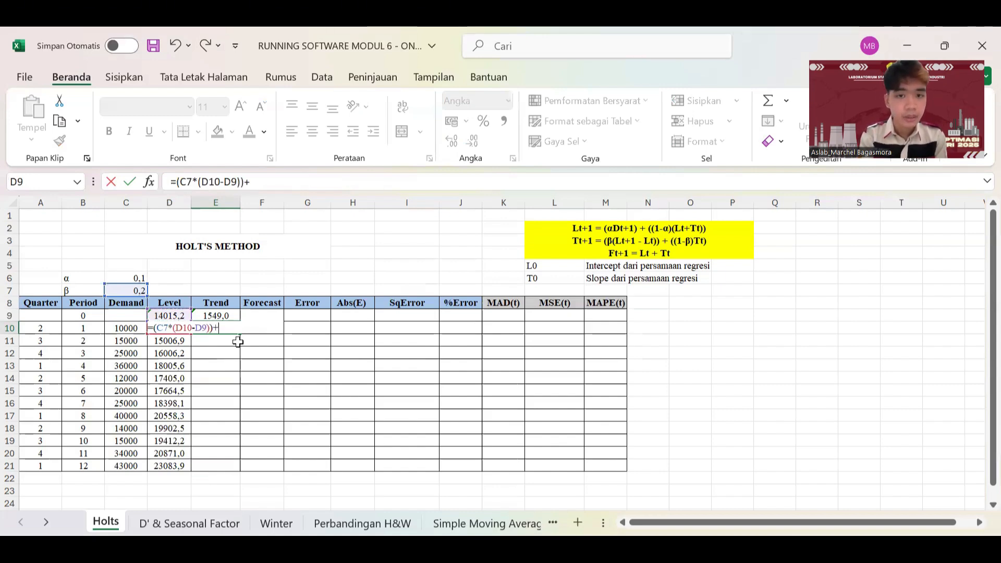
{"action": "type", "text": "+(("}
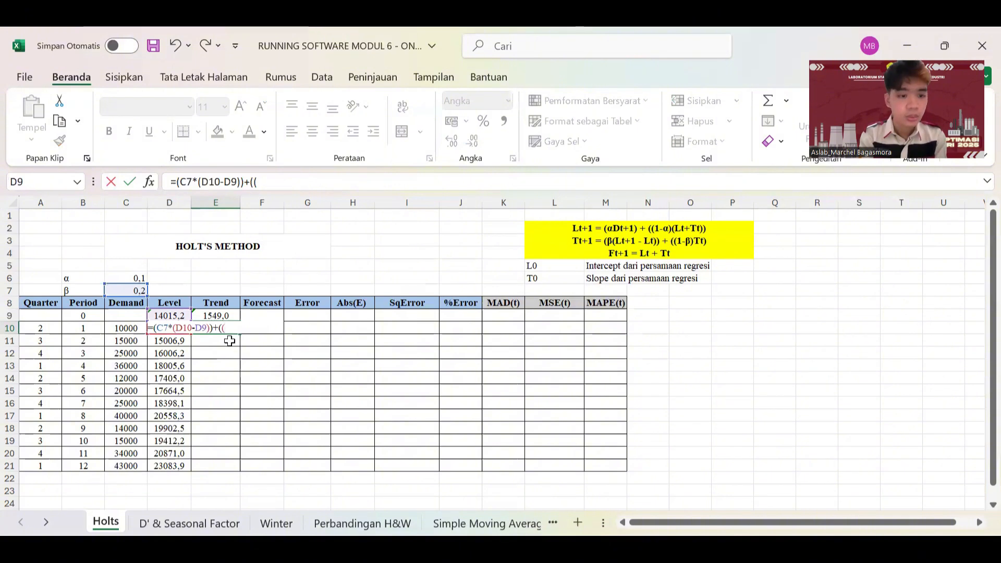
{"action": "type", "text": "1-"}
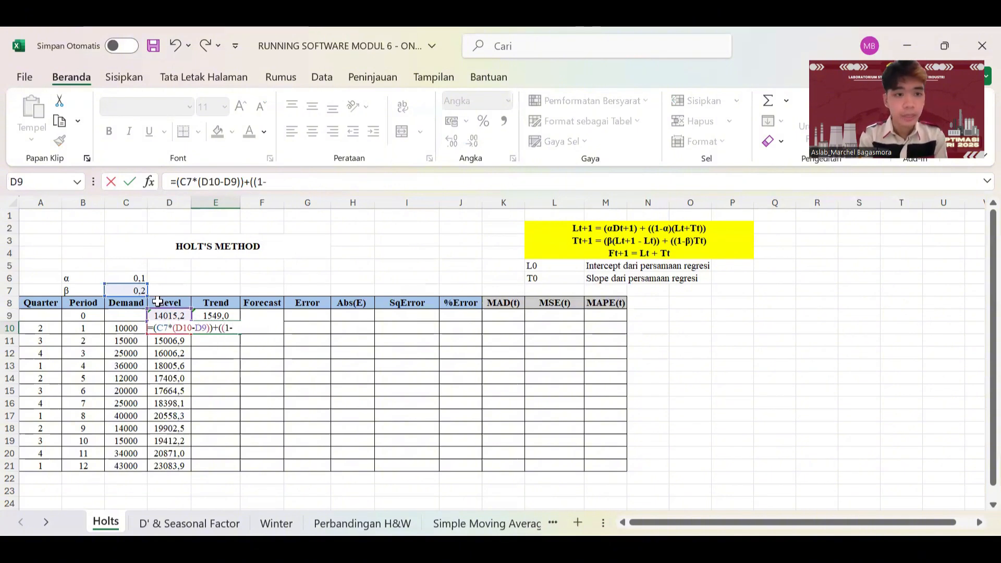
{"action": "left_click", "coordinate": [136, 288]}
{"action": "type", "text": ")"}
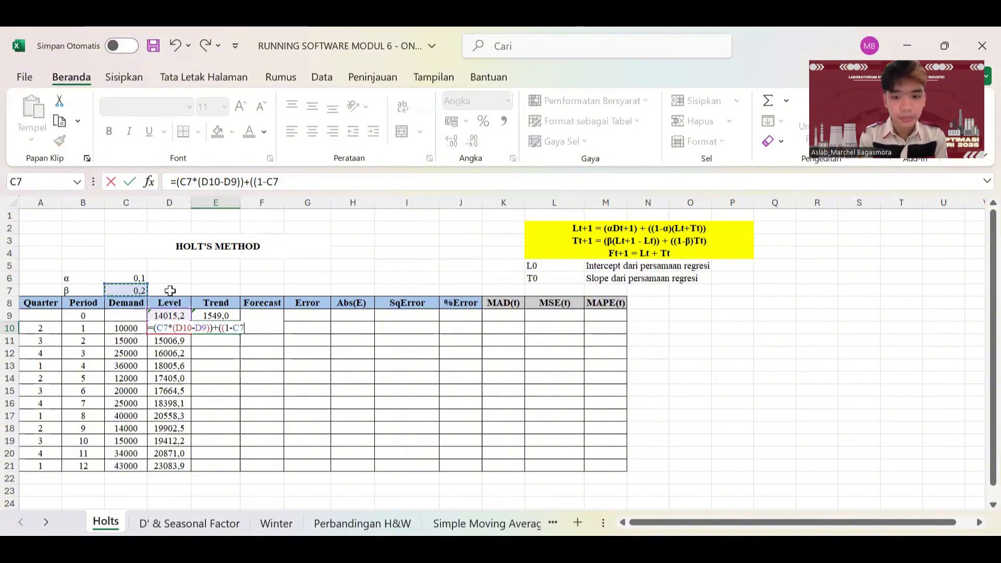
{"action": "type", "text": "*"}
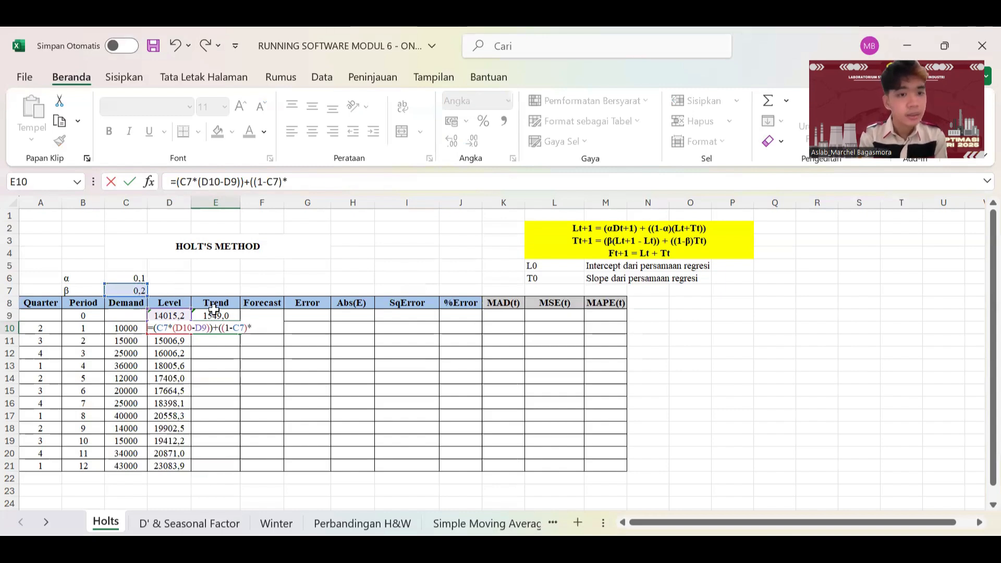
{"action": "left_click", "coordinate": [220, 315]}
{"action": "type", "text": ")"}
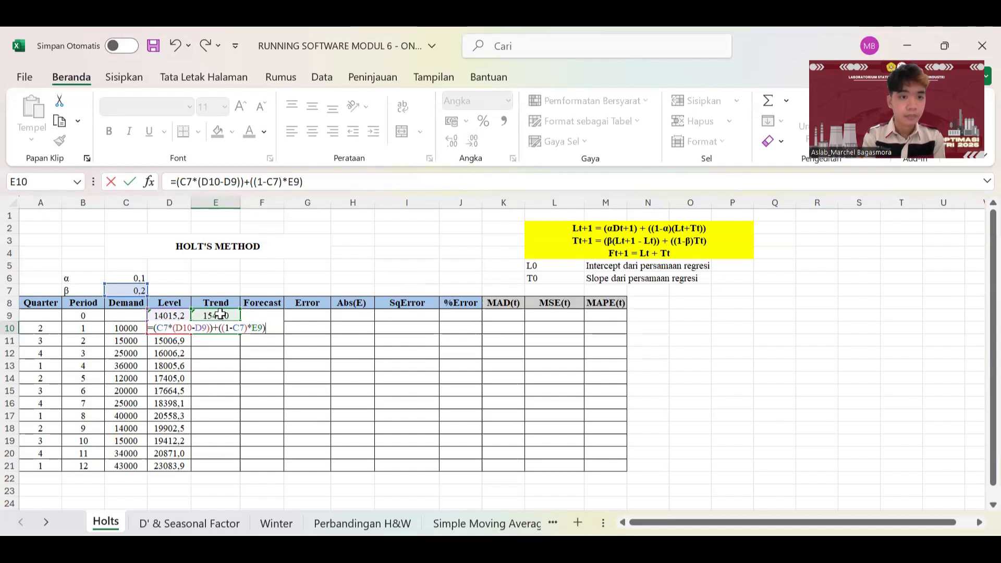
{"action": "key", "text": "Return"}
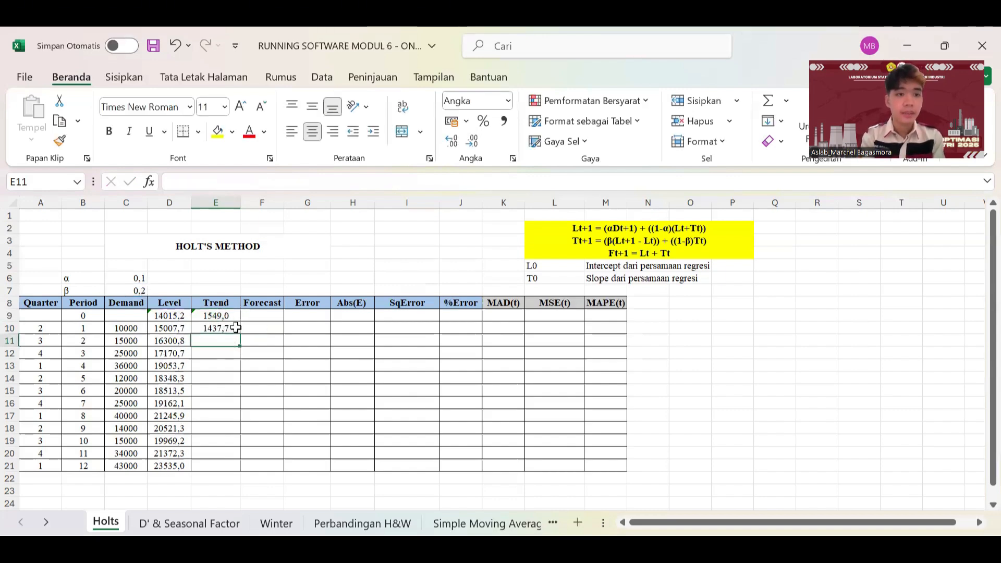
Step: Make both β references in the E10 Trend formula absolute, giving =($C$7*(D10-D9))+((1-$C$7)*E9), and fill it down through E21
{"action": "left_click", "coordinate": [231, 328]}
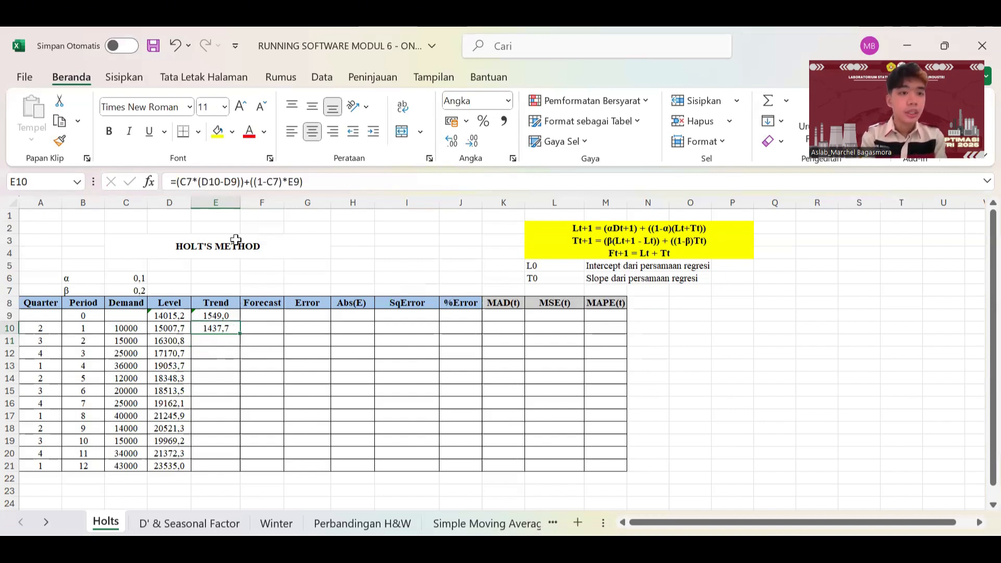
{"action": "left_click", "coordinate": [180, 182]}
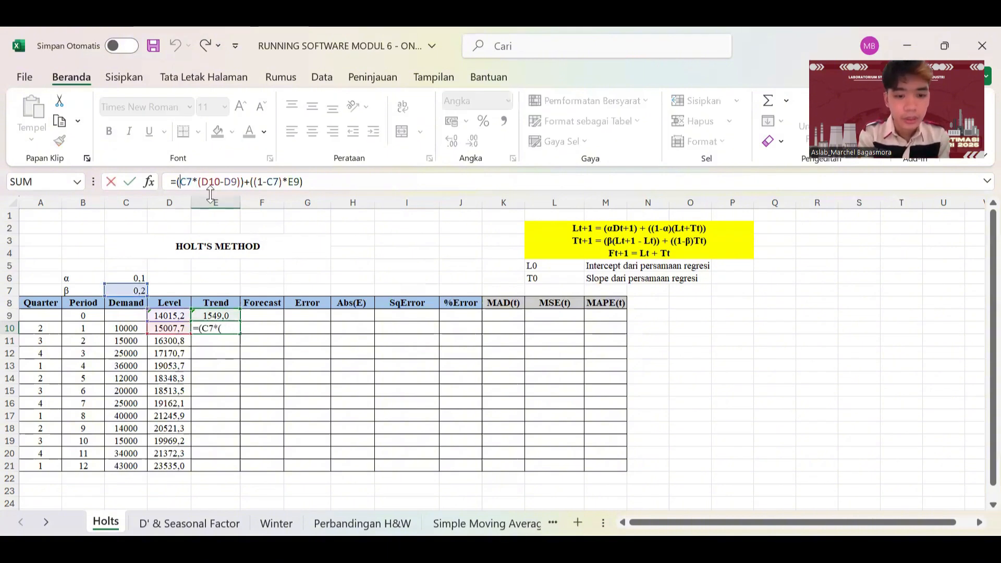
{"action": "type", "text": "$C"}
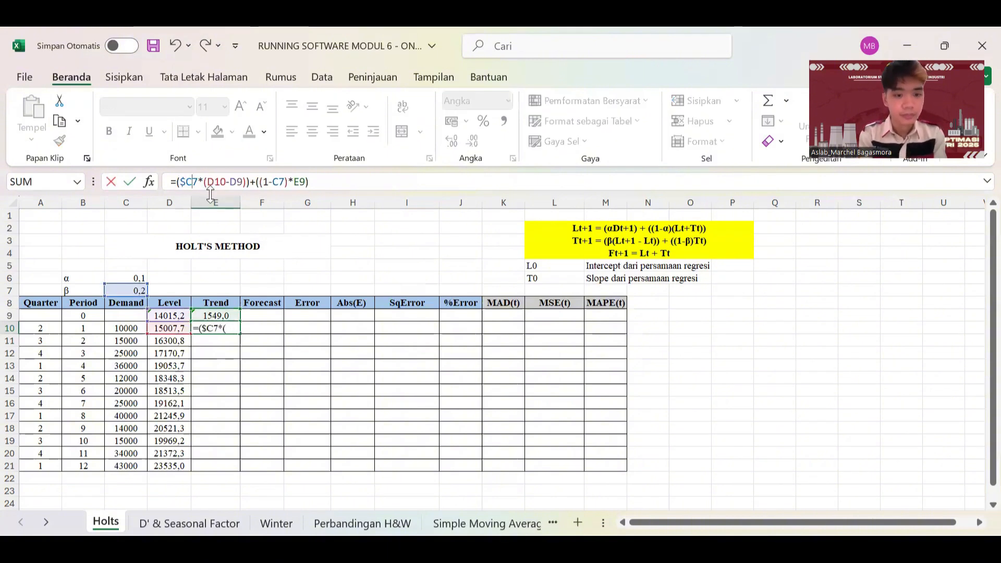
{"action": "type", "text": "$"}
{"action": "key", "text": "Right"}
{"action": "key", "text": "Right"}
{"action": "key", "text": "Right"}
{"action": "key", "text": "Right"}
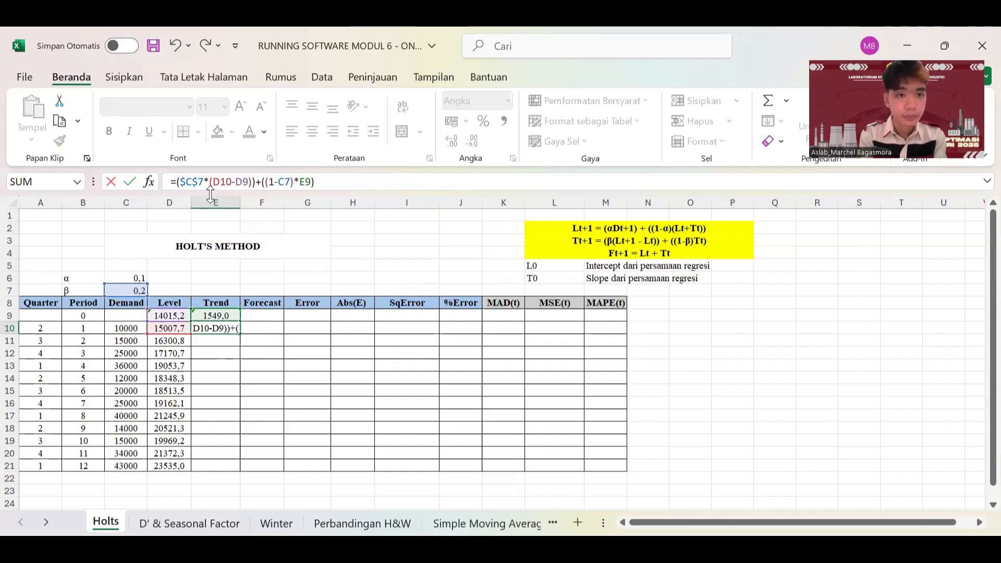
{"action": "key", "text": "Right"}
{"action": "key", "text": "Right"}
{"action": "key", "text": "Right"}
{"action": "key", "text": "Right"}
{"action": "key", "text": "Right"}
{"action": "key", "text": "Right"}
{"action": "key", "text": "Right"}
{"action": "key", "text": "Right"}
{"action": "key", "text": "Right"}
{"action": "key", "text": "Right"}
{"action": "key", "text": "Right"}
{"action": "key", "text": "Right"}
{"action": "type", "text": "$"}
{"action": "key", "text": "Right"}
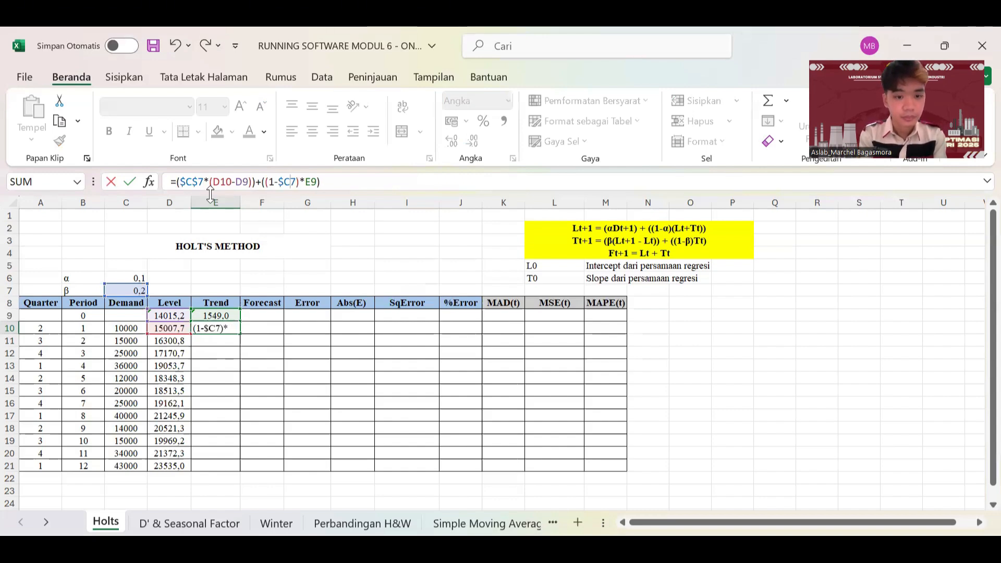
{"action": "type", "text": "$"}
{"action": "key", "text": "Return"}
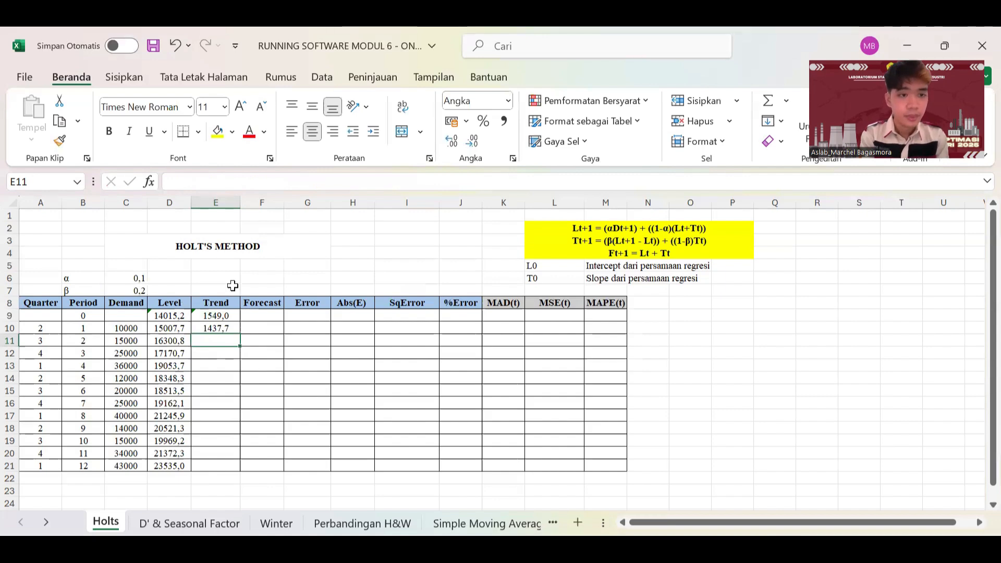
{"action": "left_click", "coordinate": [231, 328]}
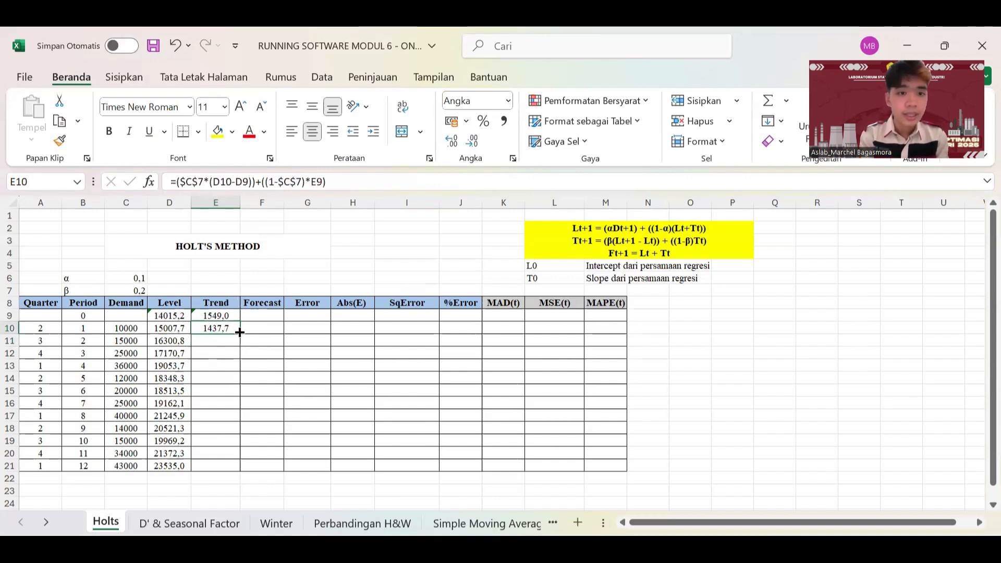
{"action": "left_click_drag", "start_coordinate": [239, 332], "coordinate": [239, 469]}
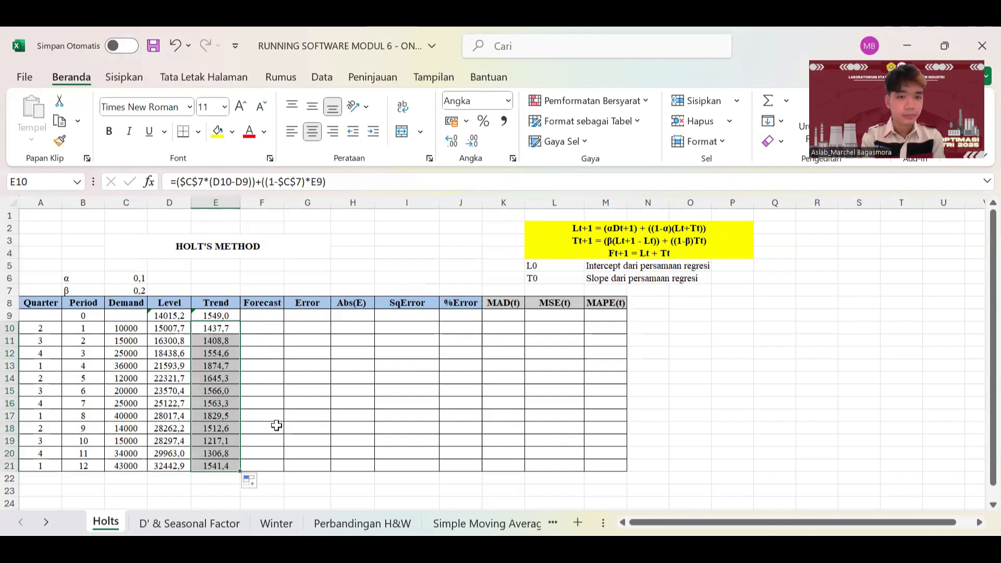
Step: Enter the period 1 Forecast formula =D9+E9 in F10 and fill it down through F21
{"action": "left_click", "coordinate": [286, 325]}
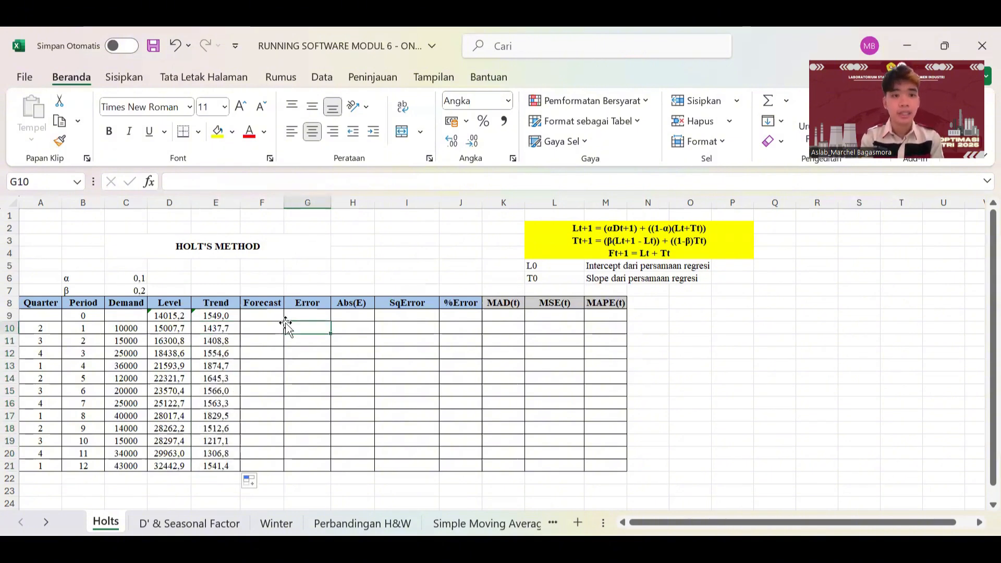
{"action": "key", "text": "Left"}
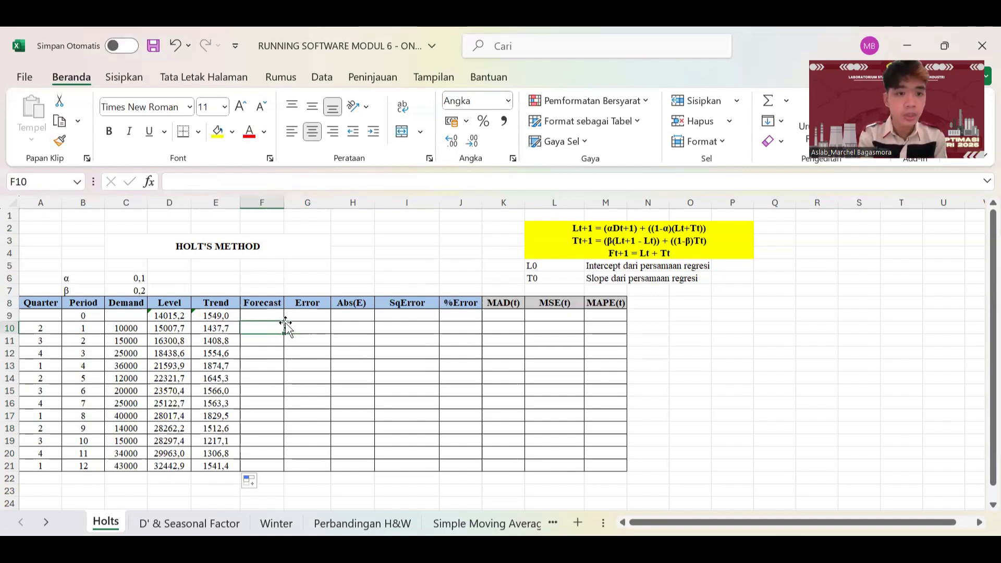
{"action": "type", "text": "="}
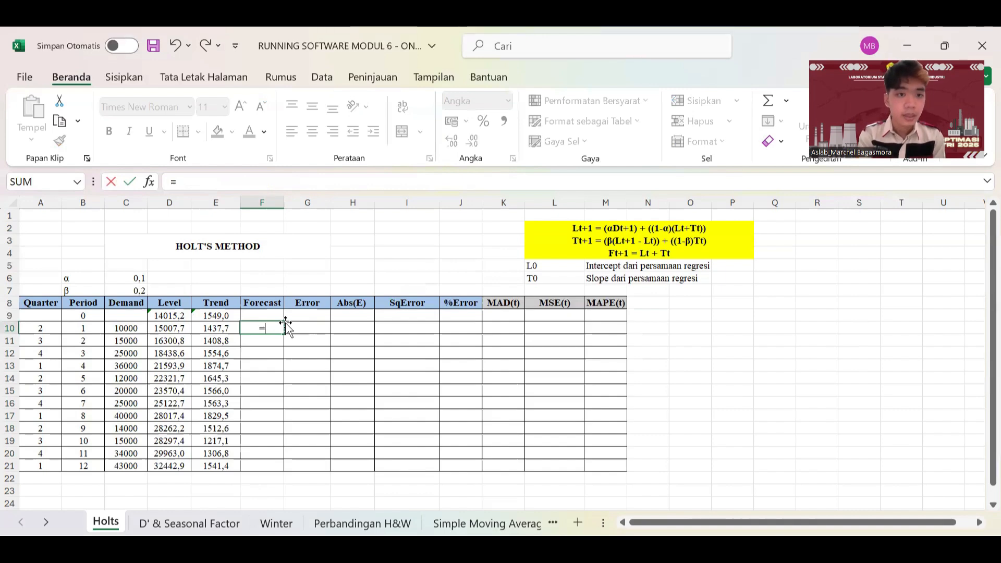
{"action": "left_click", "coordinate": [185, 315]}
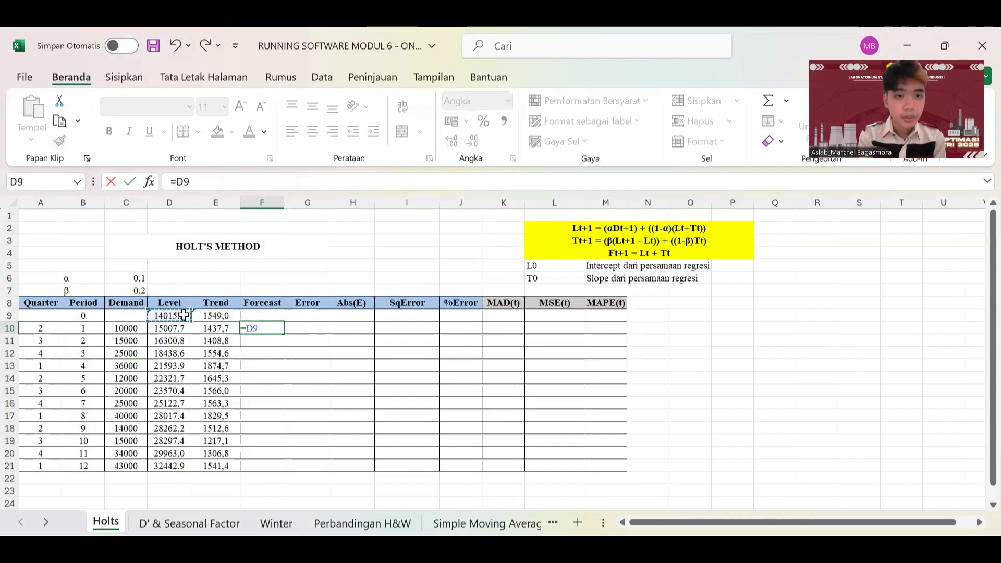
{"action": "type", "text": "+"}
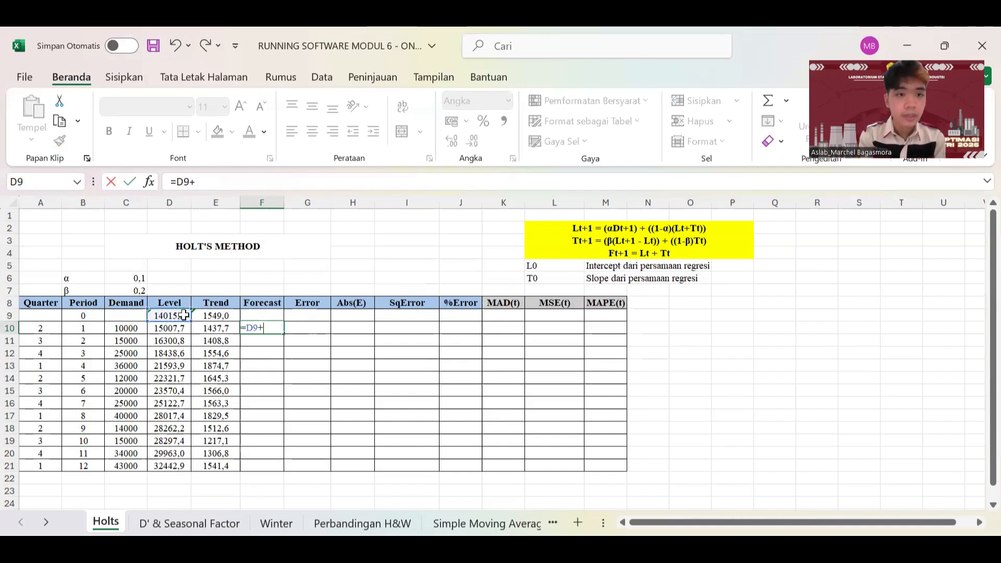
{"action": "left_click", "coordinate": [217, 317]}
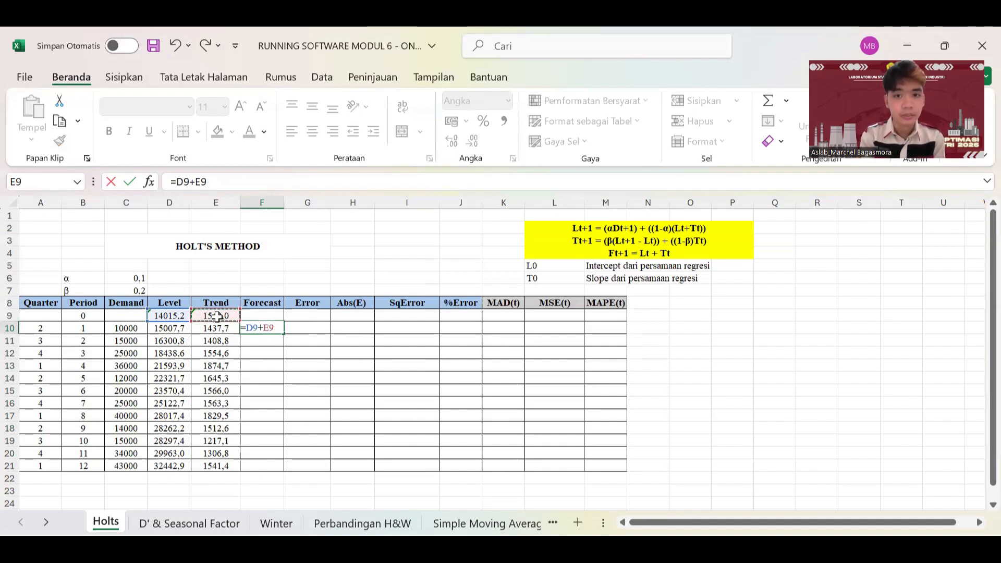
{"action": "key", "text": "Return"}
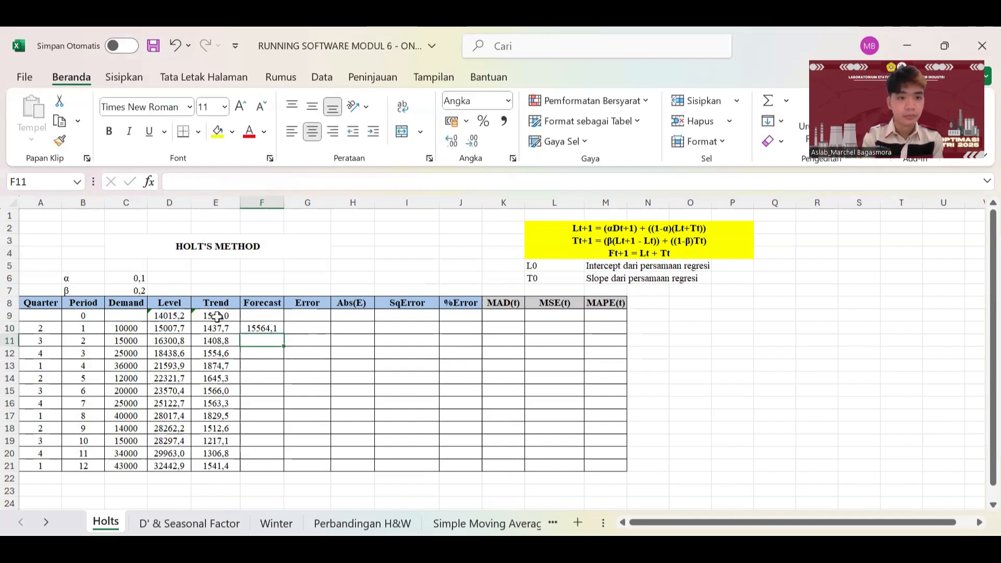
{"action": "left_click", "coordinate": [248, 328]}
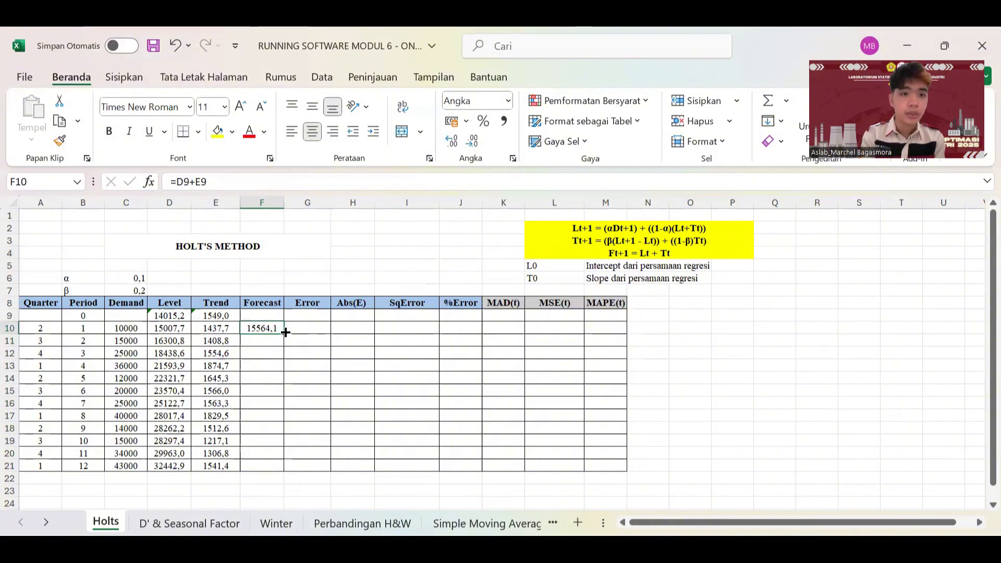
{"action": "left_click_drag", "start_coordinate": [285, 332], "coordinate": [282, 470]}
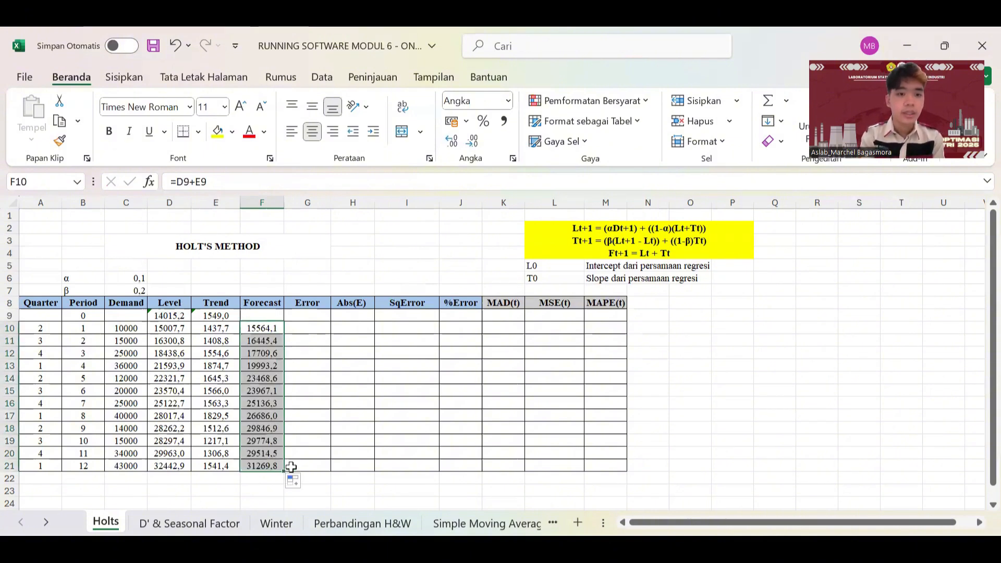
Step: Enter the period 1 Error formula =C10-F10 in G10 and fill it down through G21
{"action": "left_click", "coordinate": [291, 467]}
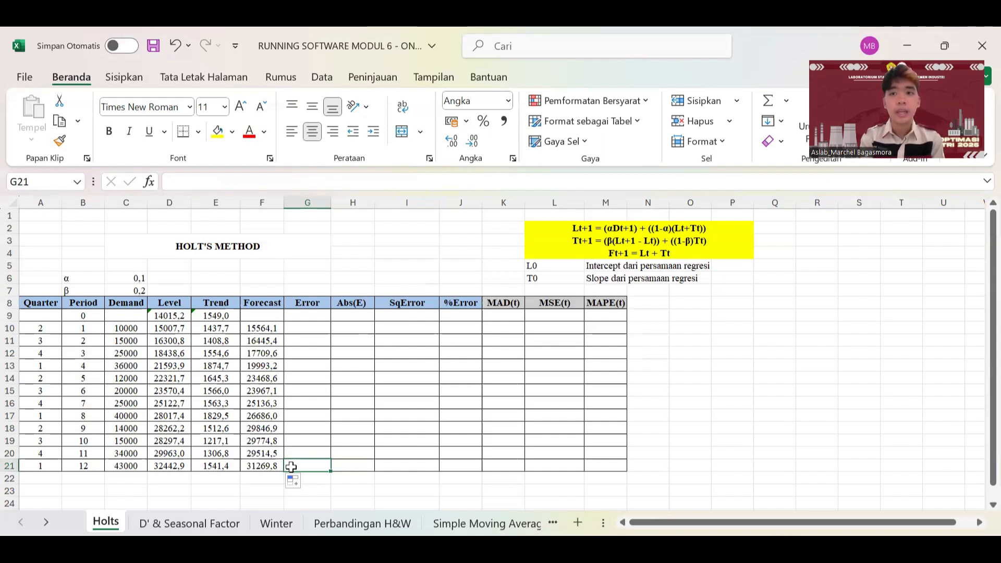
{"action": "key", "text": "Down"}
{"action": "key", "text": "Up"}
{"action": "key", "text": "Up"}
{"action": "key", "text": "Up"}
{"action": "key", "text": "Up"}
{"action": "key", "text": "Up"}
{"action": "key", "text": "Up"}
{"action": "key", "text": "Up"}
{"action": "key", "text": "Up"}
{"action": "key", "text": "Up"}
{"action": "key", "text": "Up"}
{"action": "key", "text": "Up"}
{"action": "key", "text": "Up"}
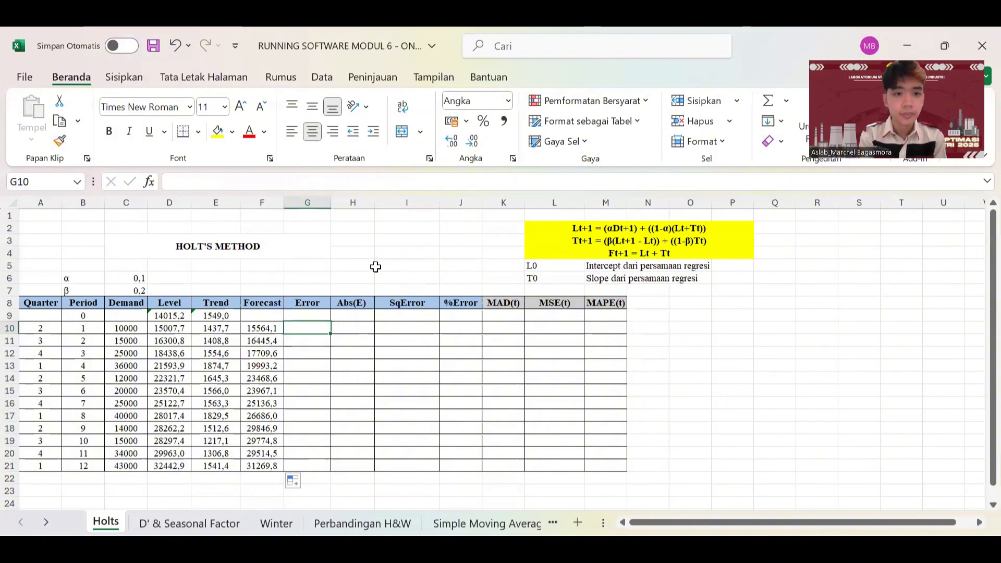
{"action": "type", "text": "="}
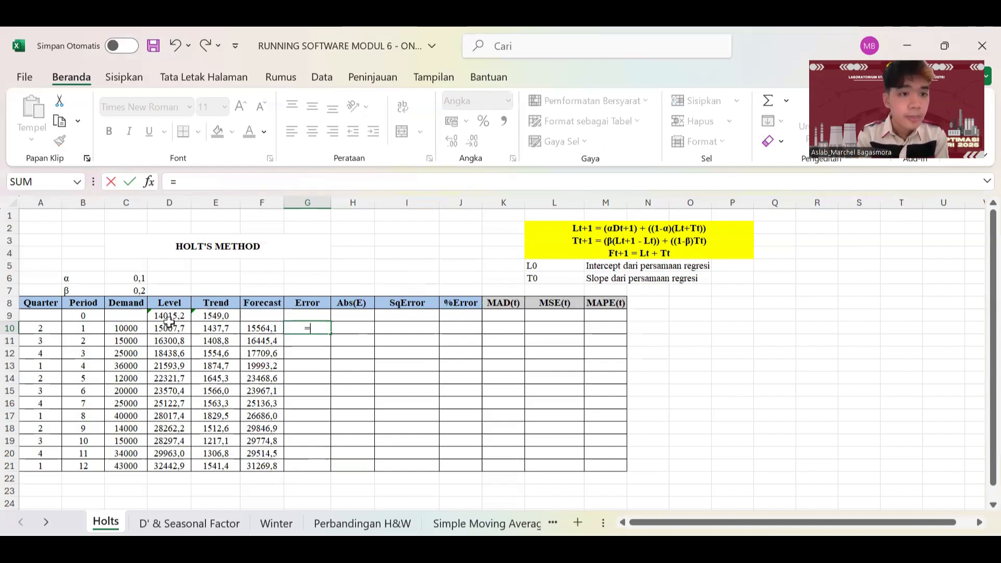
{"action": "left_click", "coordinate": [136, 330]}
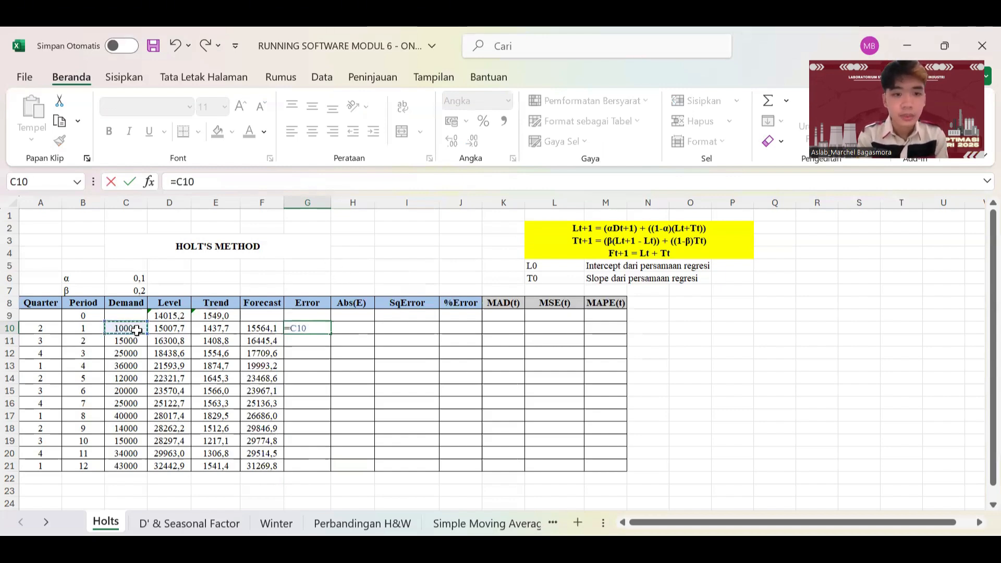
{"action": "type", "text": "-"}
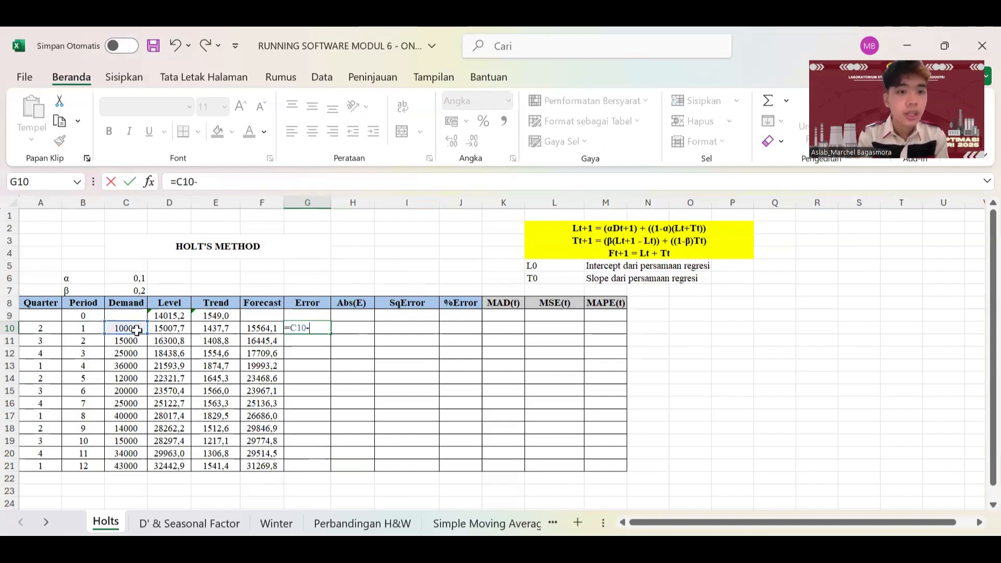
{"action": "left_click", "coordinate": [249, 327]}
{"action": "key", "text": "Return"}
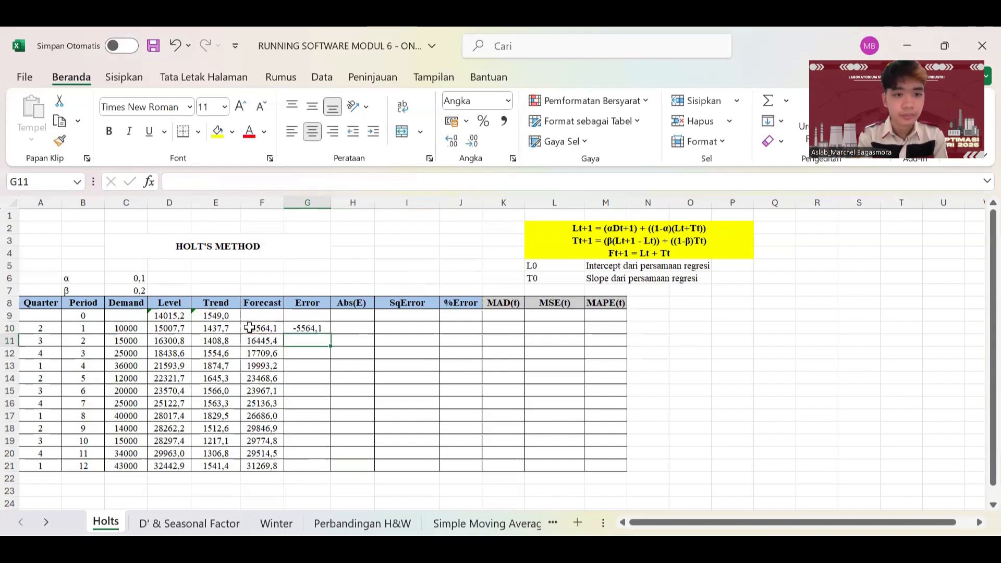
{"action": "left_click", "coordinate": [305, 328]}
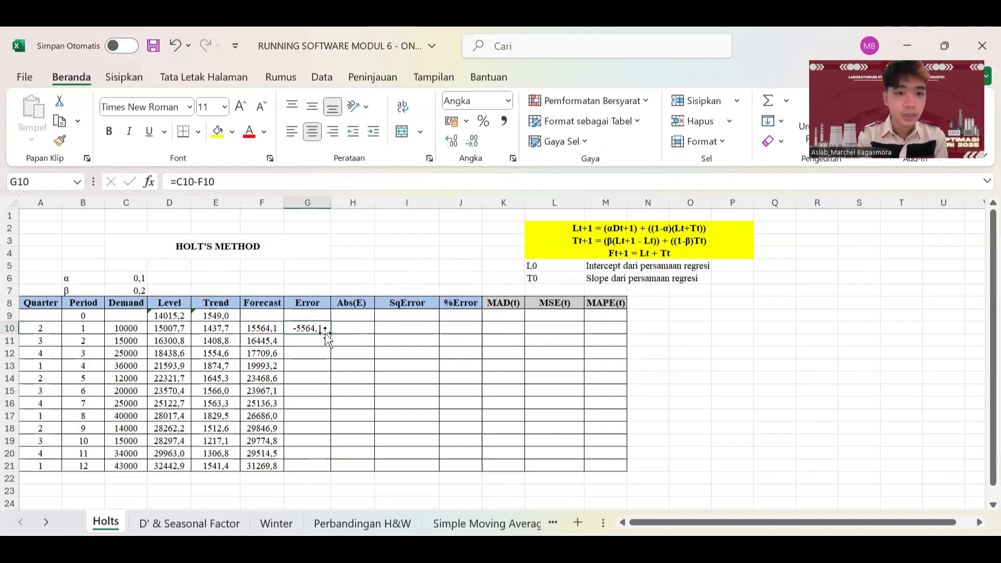
{"action": "left_click_drag", "start_coordinate": [325, 330], "coordinate": [326, 474]}
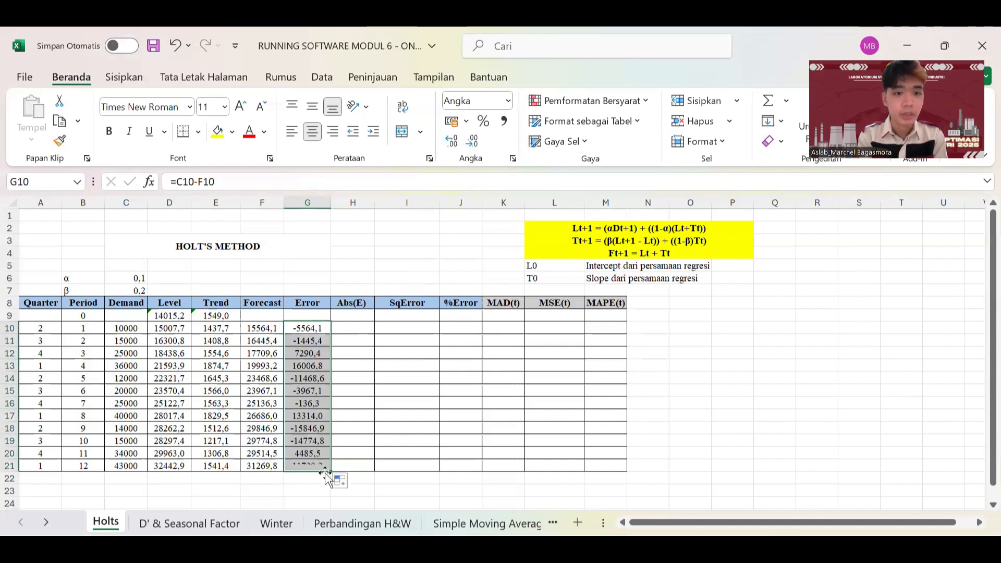
Step: Enter the period 1 Abs(E) formula =ABS(G10) in H10 and fill it down through H21
{"action": "left_click", "coordinate": [354, 329]}
{"action": "type", "text": "="}
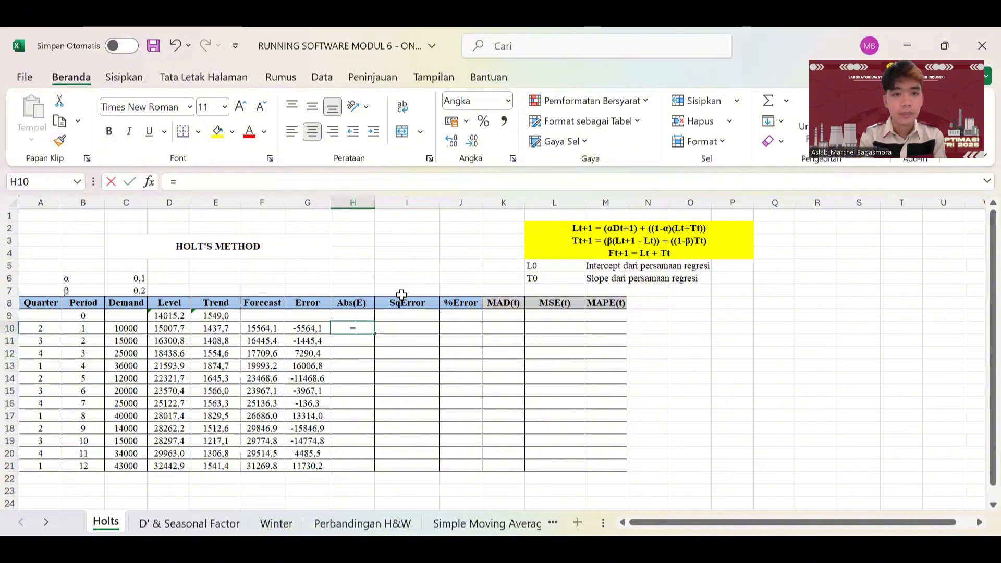
{"action": "type", "text": "abso"}
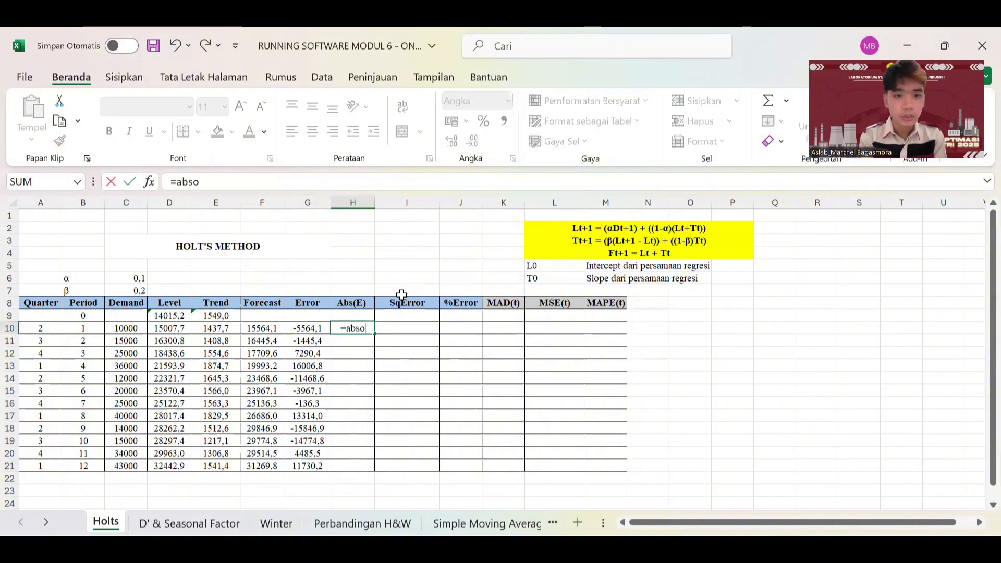
{"action": "key", "text": "BackSpace"}
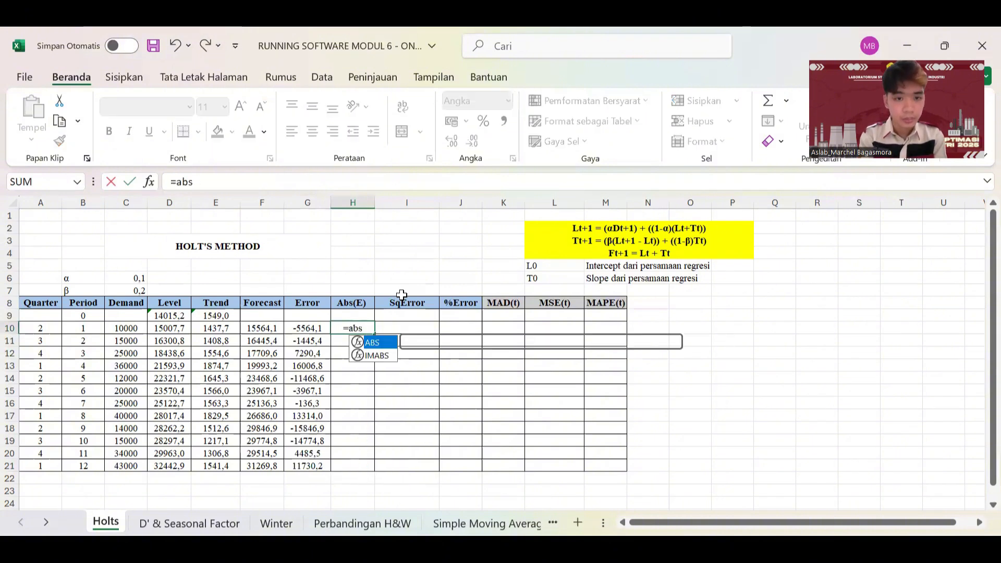
{"action": "double_click", "coordinate": [380, 342]}
{"action": "type", "text": "G10"}
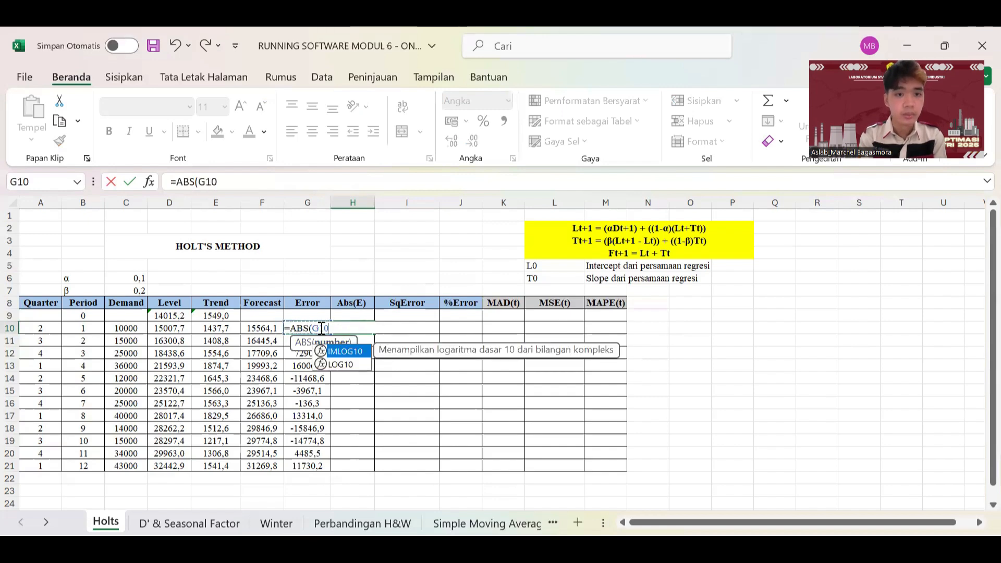
{"action": "key", "text": "Return"}
{"action": "left_click", "coordinate": [351, 327]}
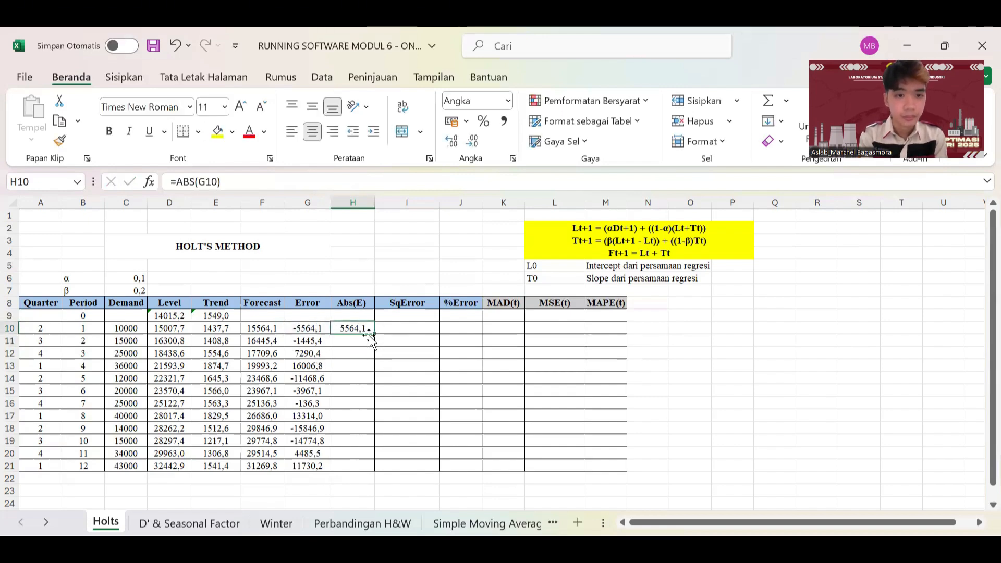
{"action": "left_click_drag", "start_coordinate": [375, 337], "coordinate": [376, 472]}
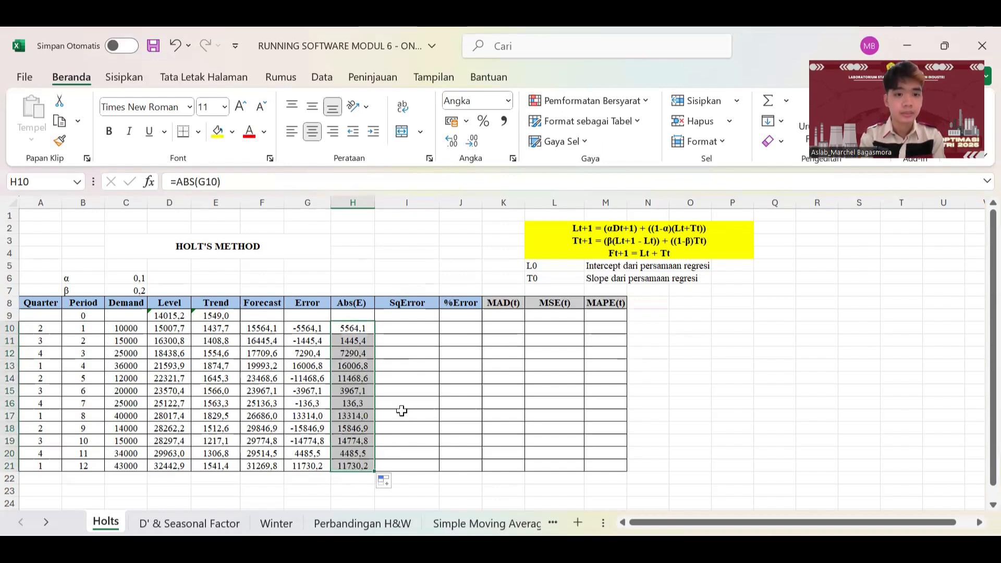
Step: Enter the period 1 SqError formula =(H10)^2 in I10 and fill it down through I21
{"action": "left_click", "coordinate": [406, 329]}
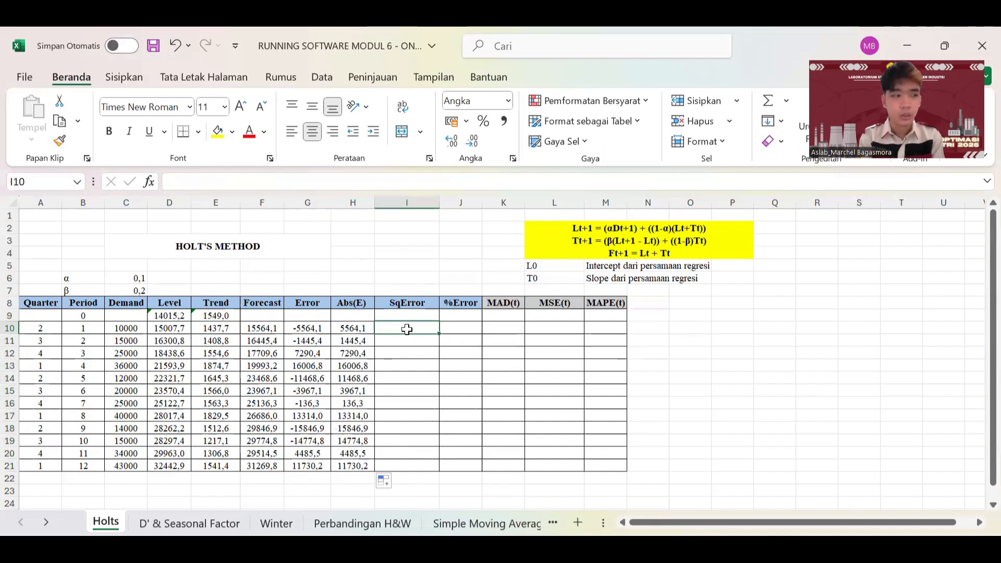
{"action": "type", "text": "="}
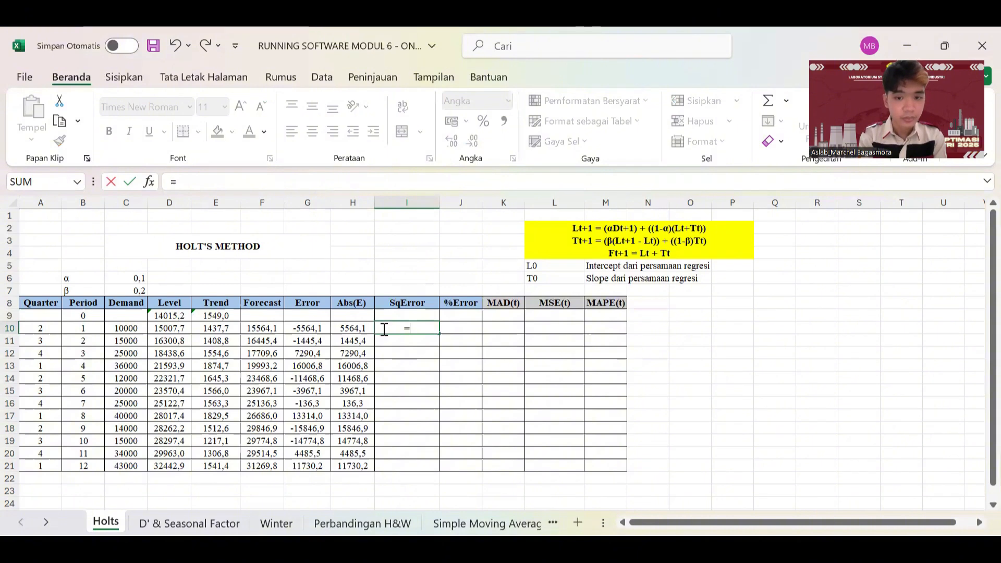
{"action": "type", "text": "("}
{"action": "left_click", "coordinate": [357, 326]}
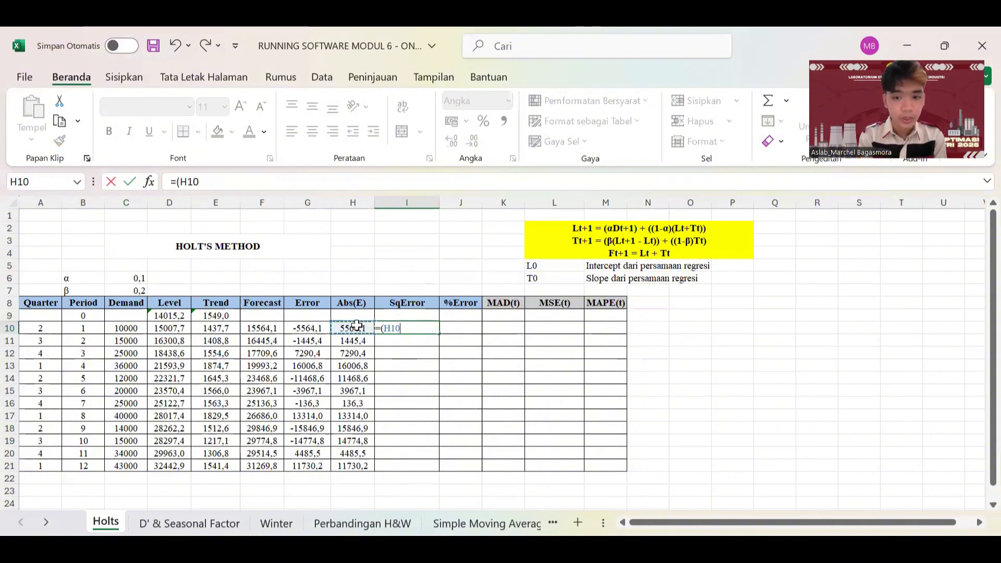
{"action": "type", "text": ")"}
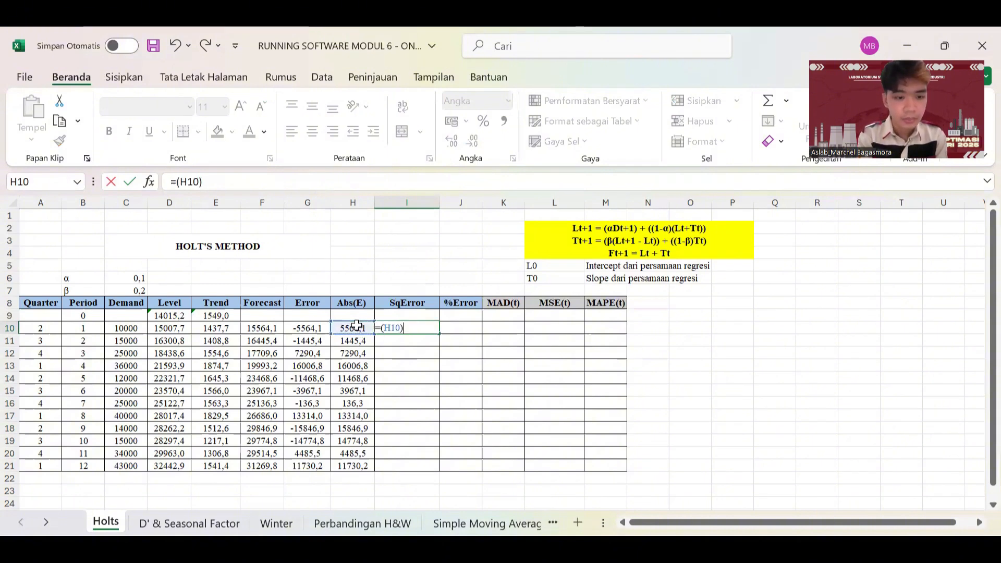
{"action": "type", "text": "^2"}
{"action": "key", "text": "Return"}
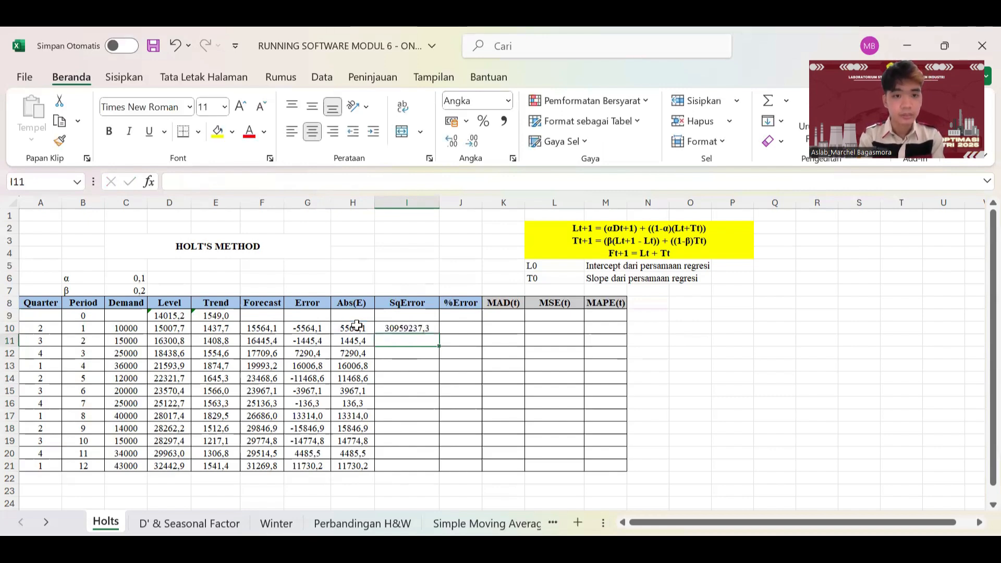
{"action": "left_click", "coordinate": [400, 326]}
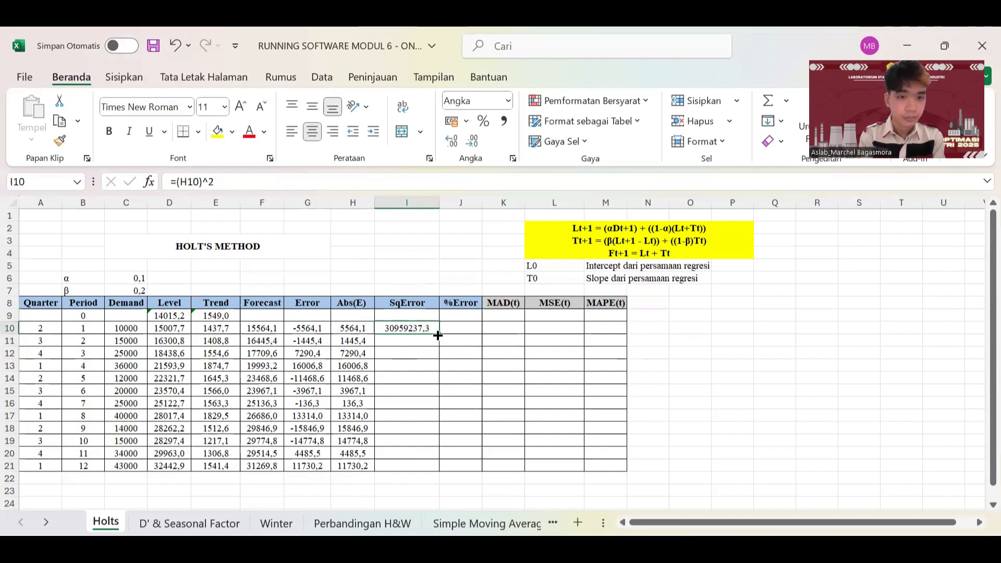
{"action": "left_click_drag", "start_coordinate": [438, 332], "coordinate": [438, 472]}
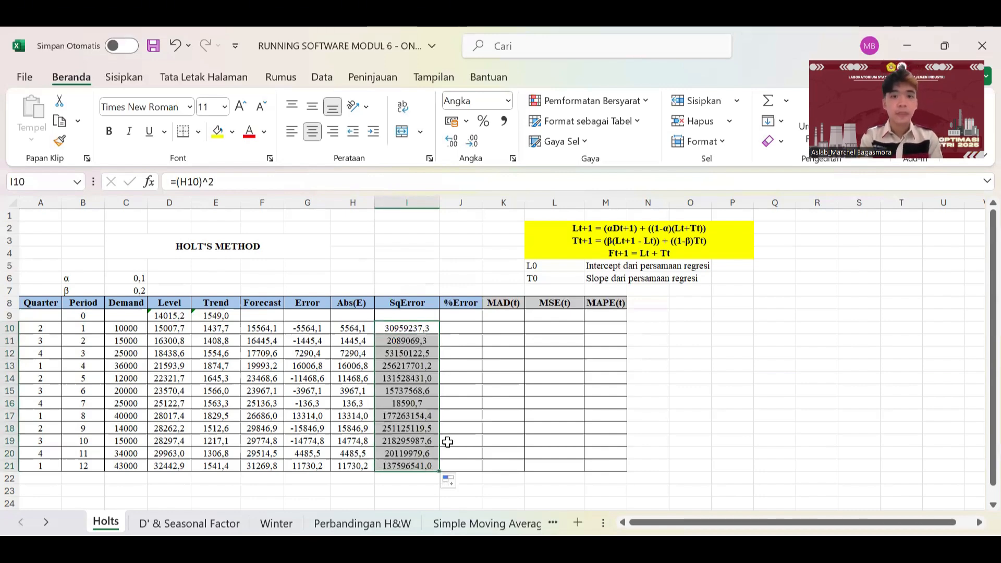
Step: Enter the period 1 %Error formula =(H10/C10)*100 in J10 and fill it down through J21
{"action": "left_click", "coordinate": [460, 327]}
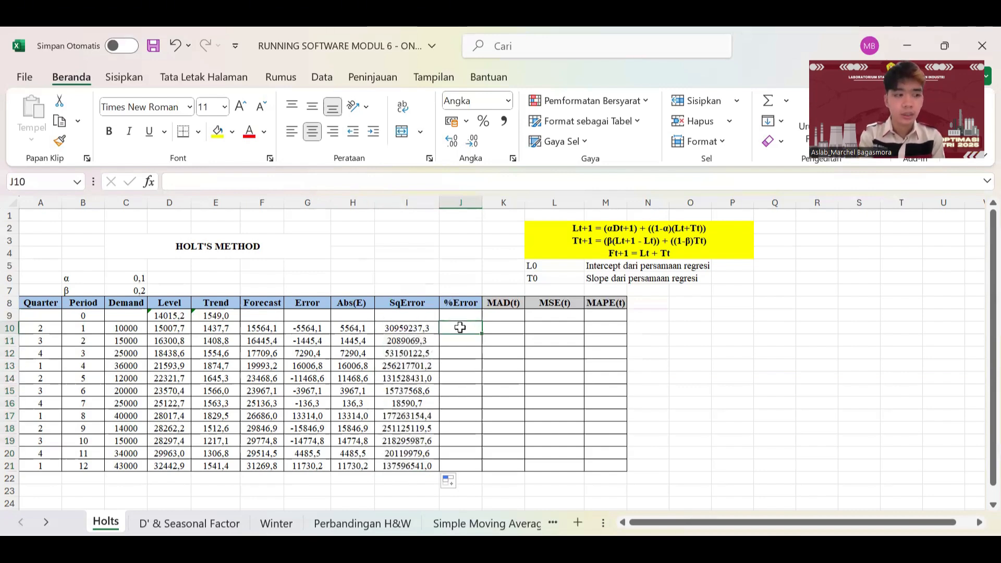
{"action": "type", "text": "="}
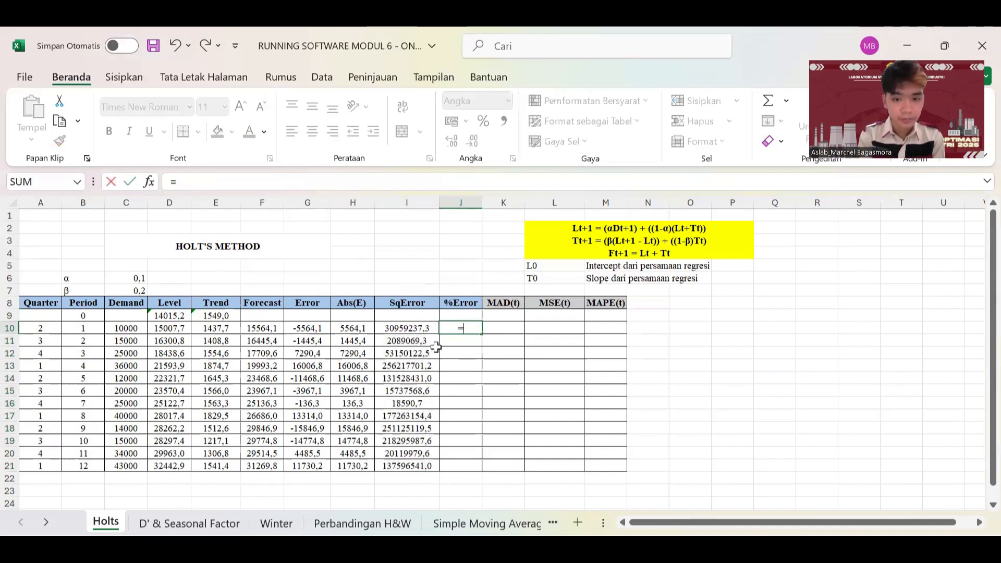
{"action": "type", "text": "("}
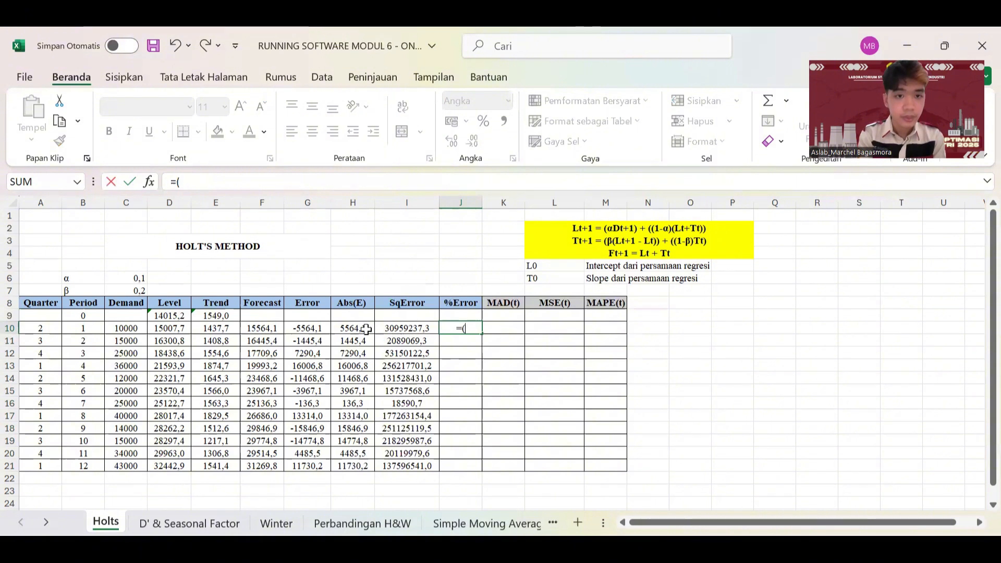
{"action": "left_click", "coordinate": [364, 329]}
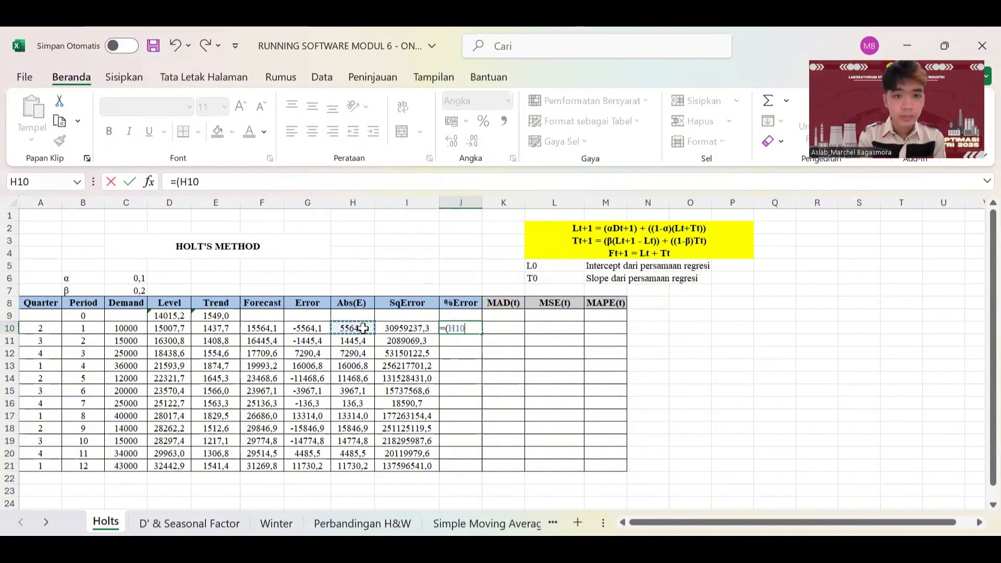
{"action": "type", "text": "/"}
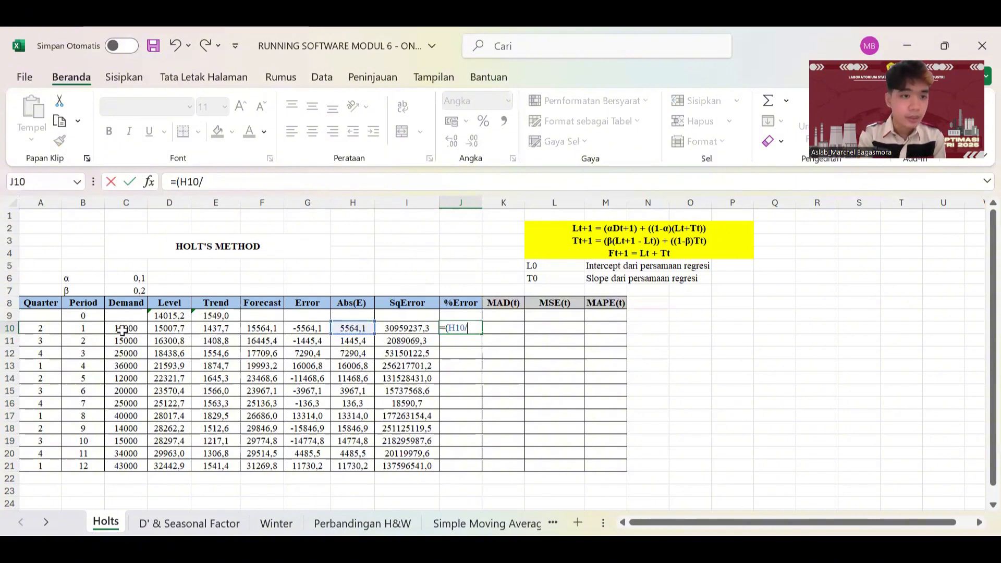
{"action": "left_click", "coordinate": [121, 331]}
{"action": "type", "text": ")"}
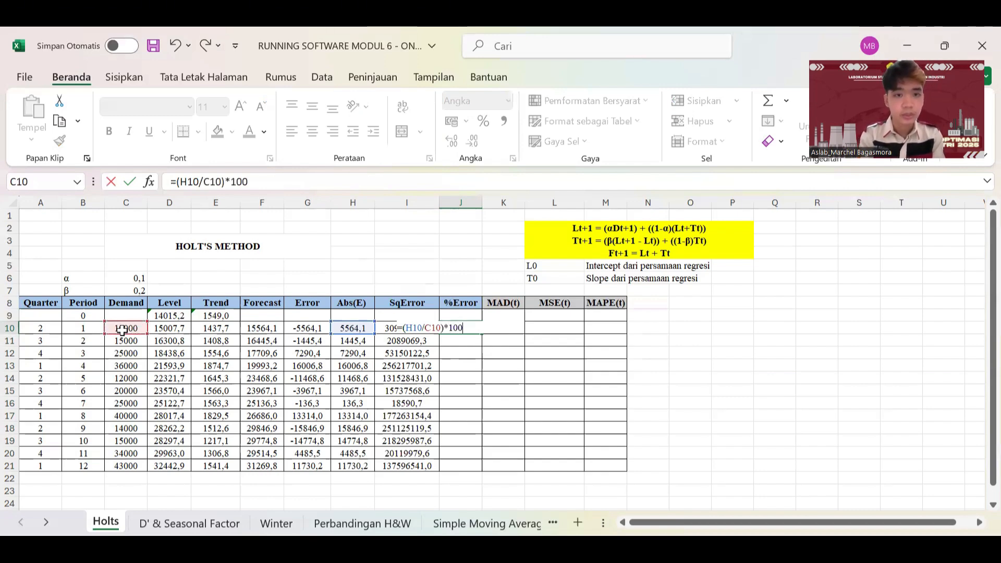
{"action": "type", "text": "*100"}
{"action": "key", "text": "Return"}
{"action": "left_click", "coordinate": [449, 328]}
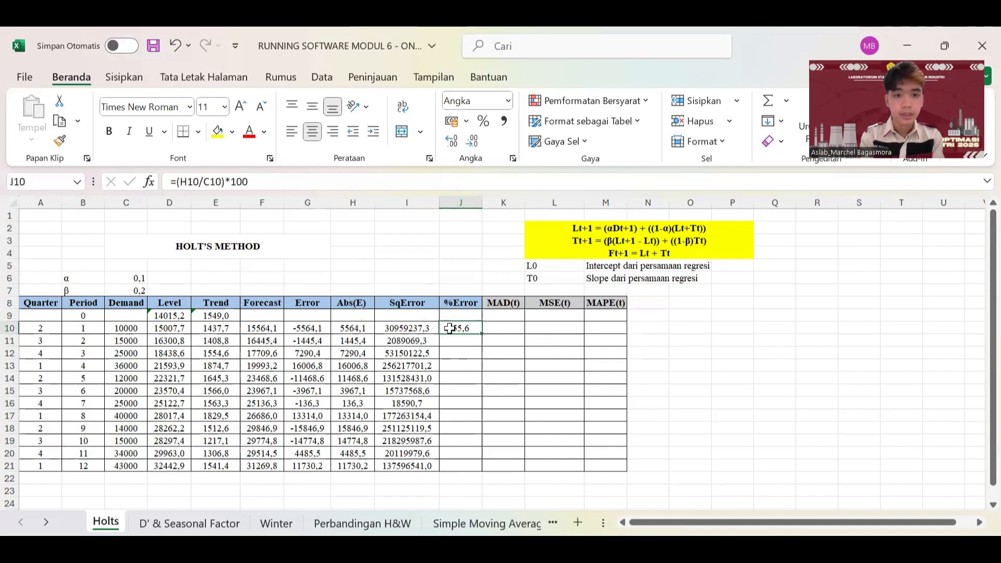
{"action": "left_click_drag", "start_coordinate": [482, 334], "coordinate": [477, 469]}
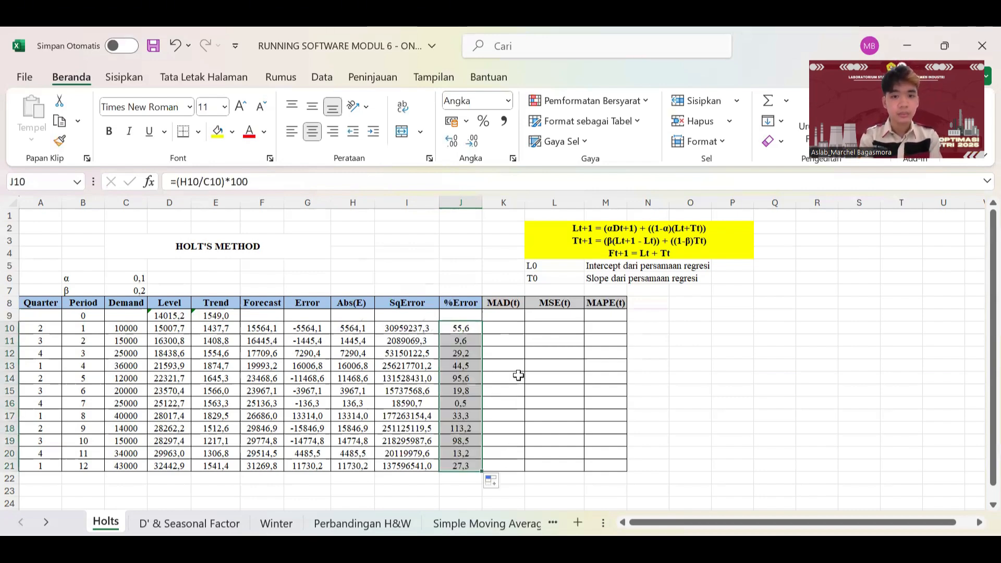
Step: Enter the period 1 MAD(t) formula =SUM(H10)/B10 in K10
{"action": "left_click", "coordinate": [510, 332]}
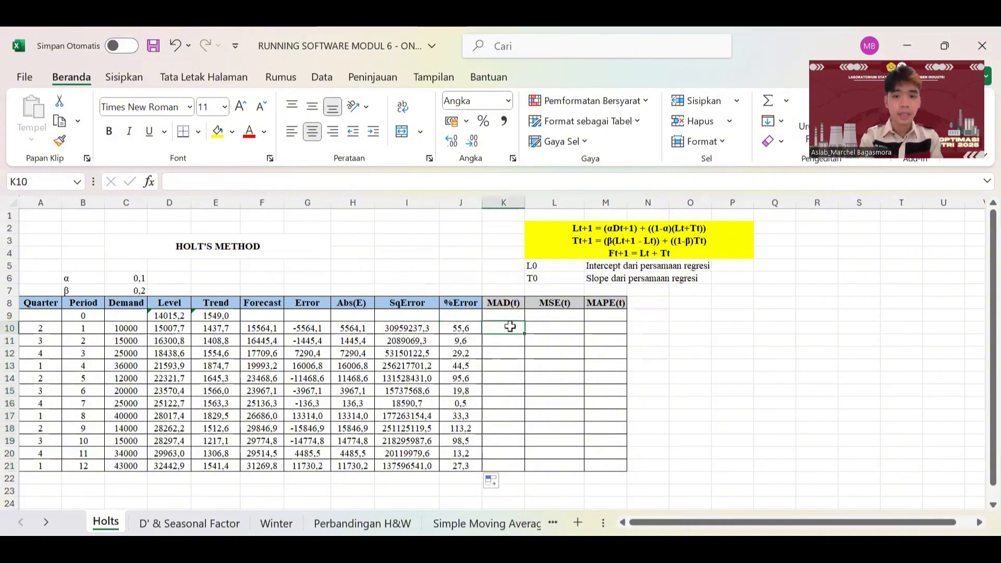
{"action": "type", "text": "=sum"}
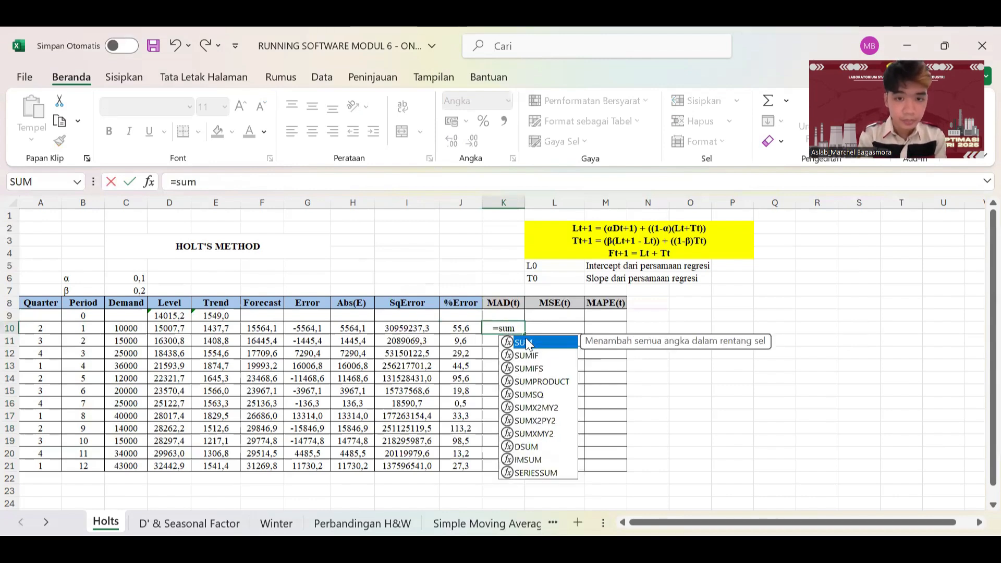
{"action": "double_click", "coordinate": [525, 340]}
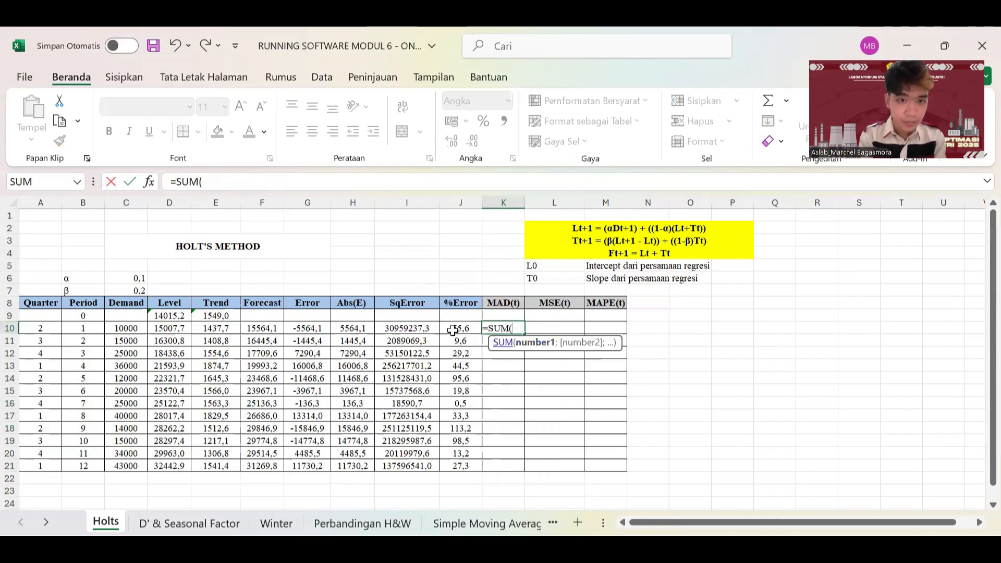
{"action": "left_click", "coordinate": [350, 331]}
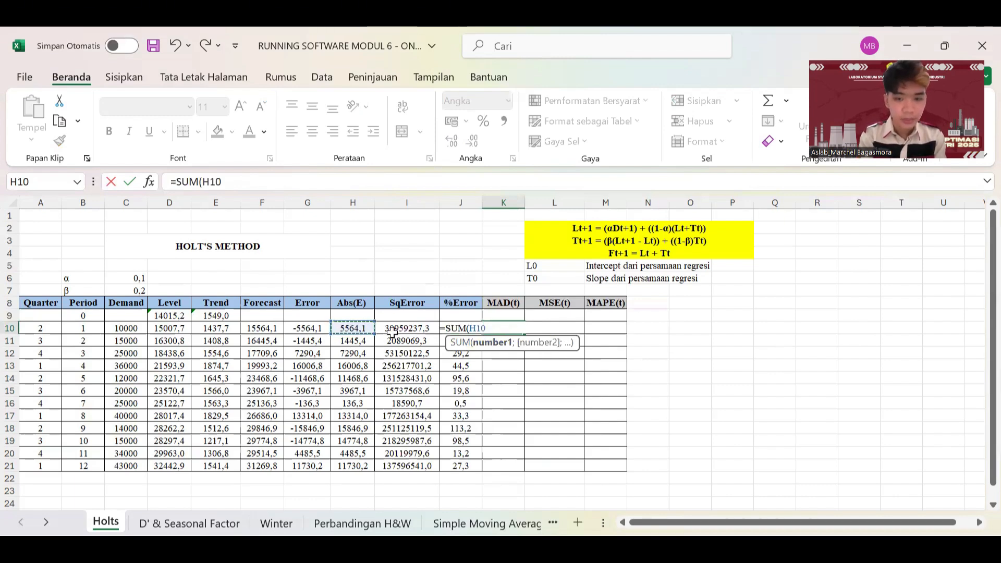
{"action": "type", "text": ")/"}
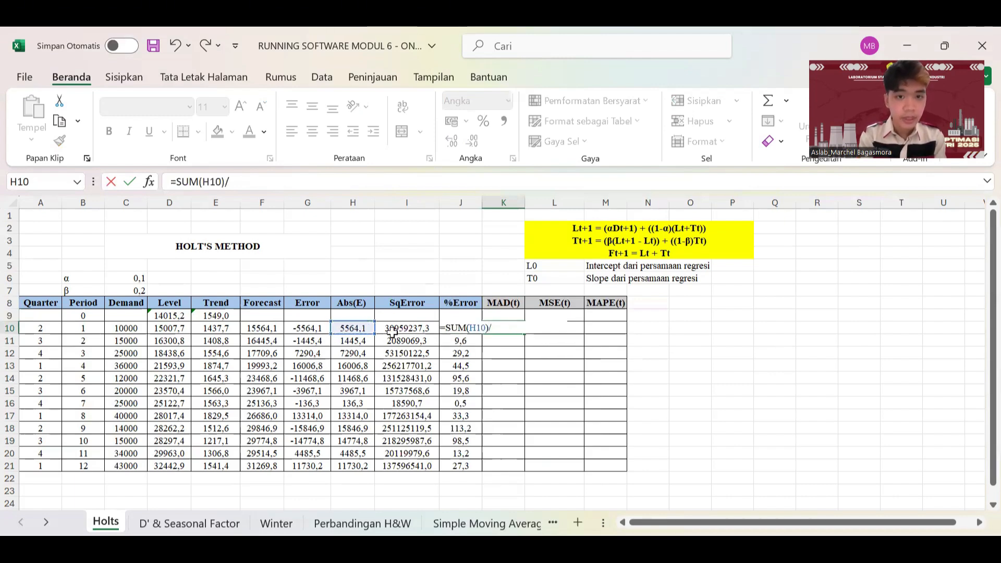
{"action": "left_click", "coordinate": [96, 329]}
{"action": "key", "text": "Return"}
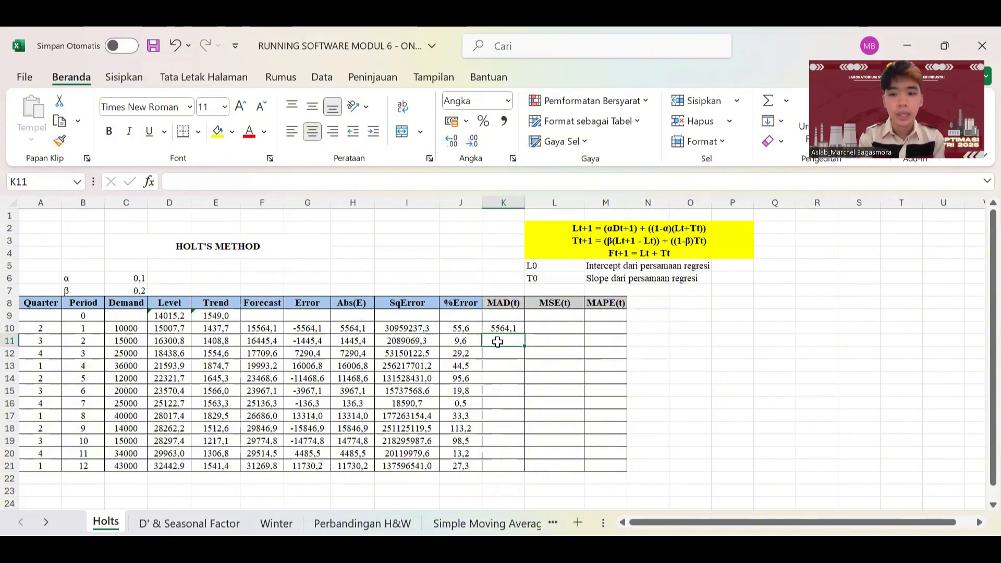
Step: Enter the period 2 MAD(t) formula =SUM(H10:H11)/B11 in K11
{"action": "type", "text": "=s"}
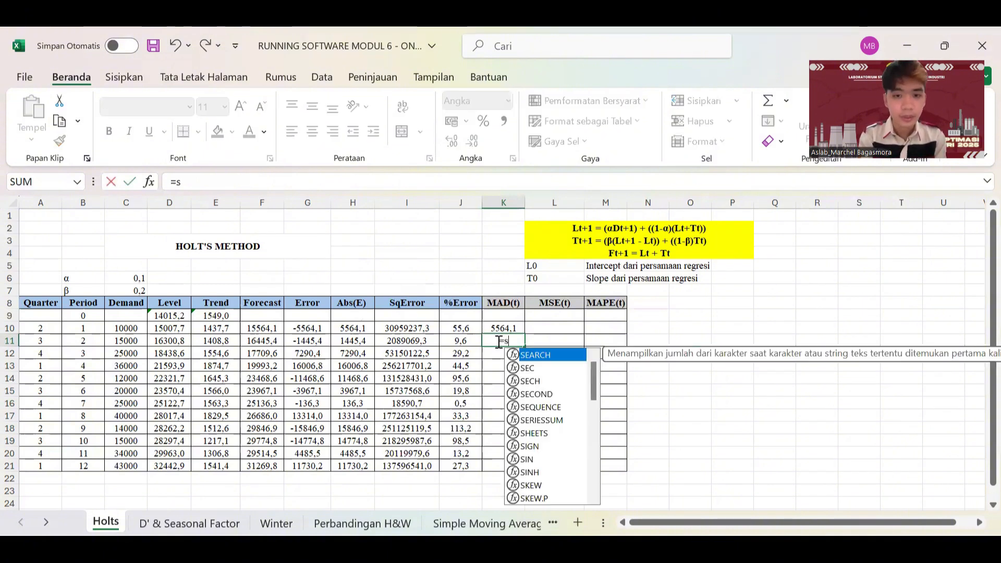
{"action": "type", "text": "um"}
{"action": "key", "text": "Tab"}
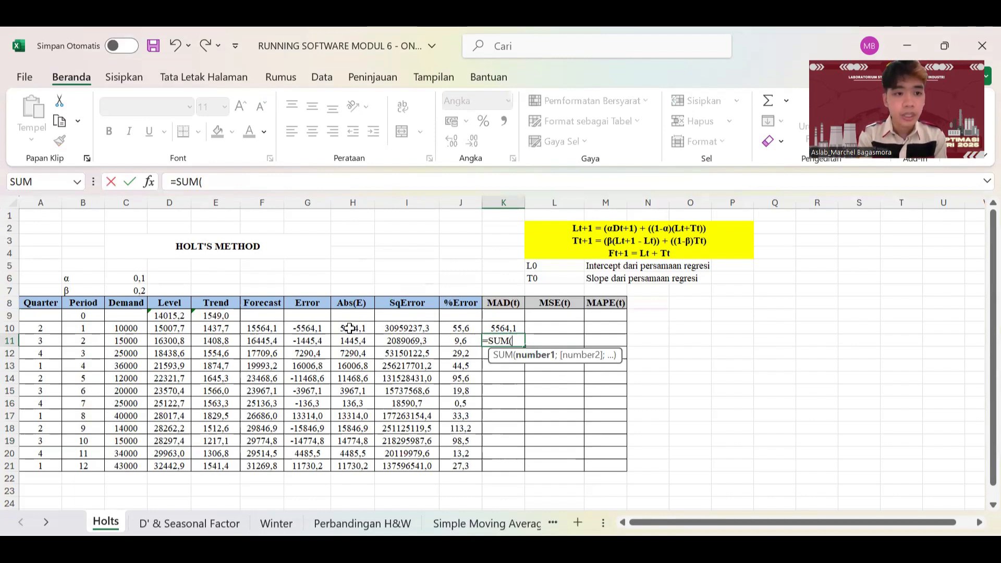
{"action": "left_click_drag", "start_coordinate": [350, 327], "coordinate": [373, 348]}
{"action": "type", "text": ")"}
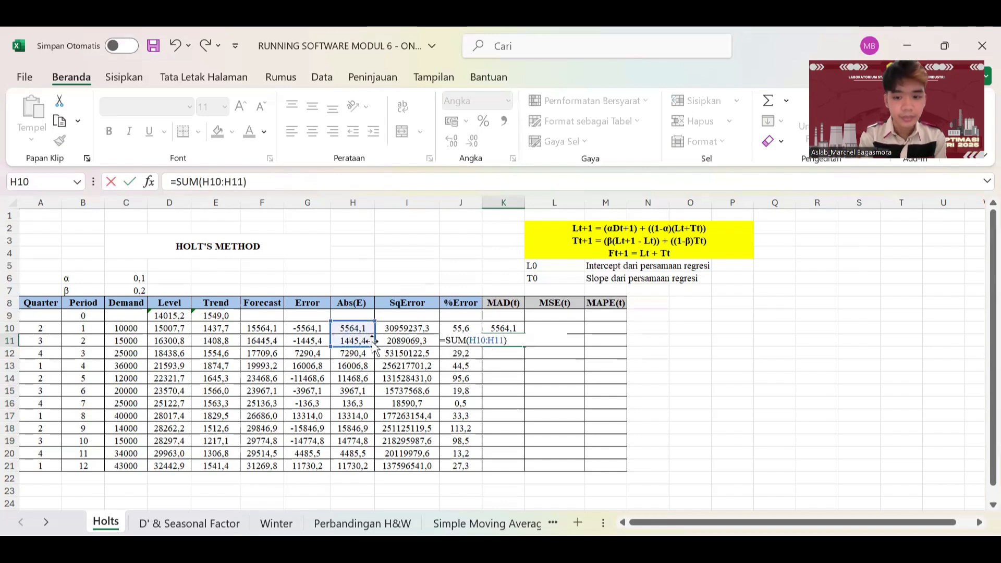
{"action": "type", "text": "/"}
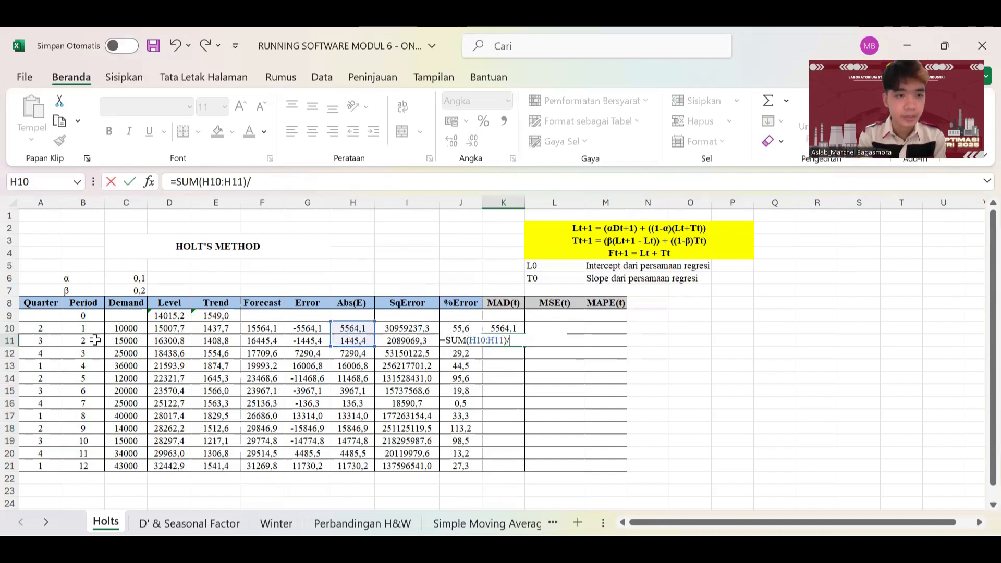
{"action": "left_click", "coordinate": [94, 340]}
{"action": "key", "text": "Return"}
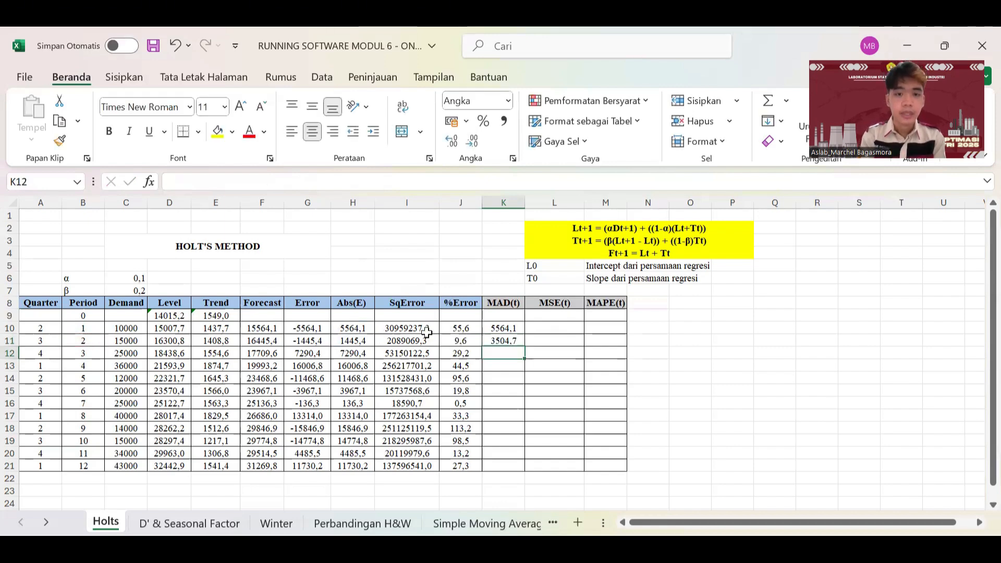
Step: Lock the range start in K11 so the formula is =SUM($H$10:H11)/B11, and fill it down through K21
{"action": "left_click", "coordinate": [492, 339]}
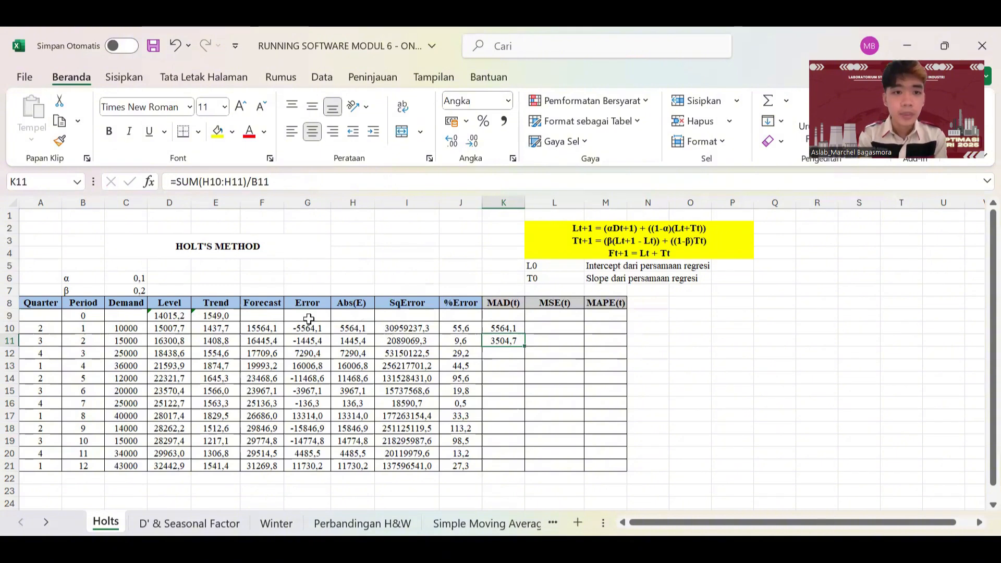
{"action": "left_click", "coordinate": [206, 186]}
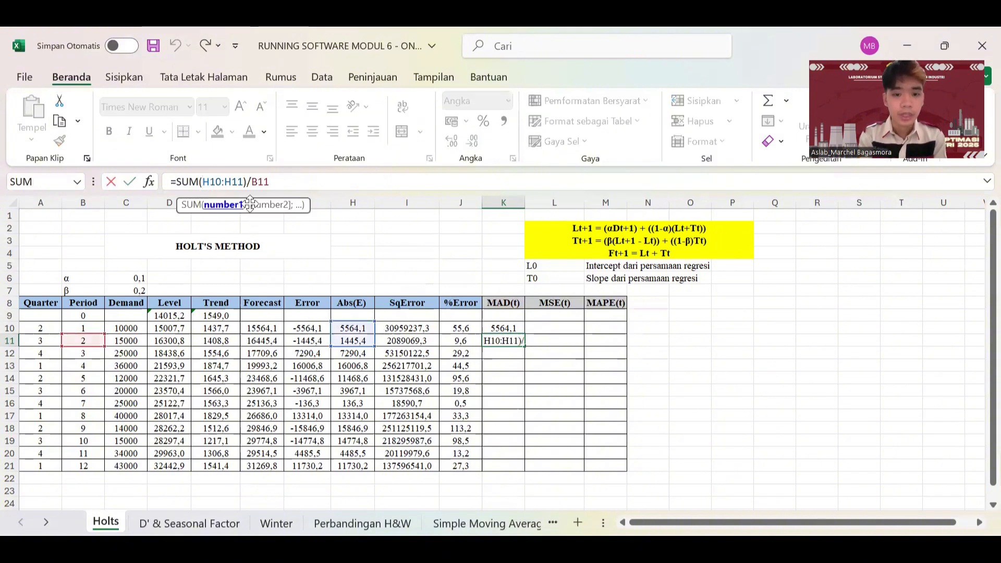
{"action": "type", "text": "$"}
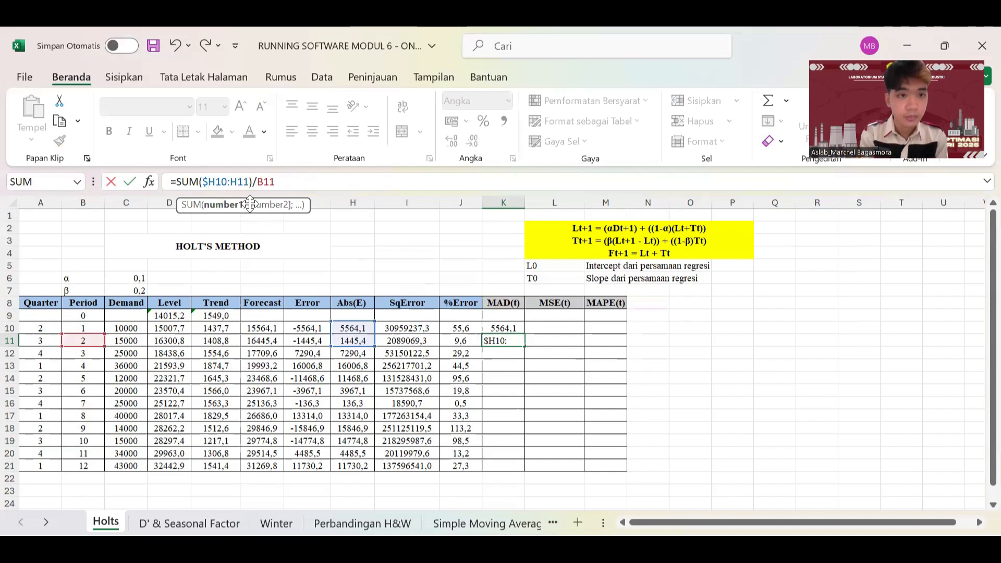
{"action": "type", "text": "$"}
{"action": "key", "text": "Return"}
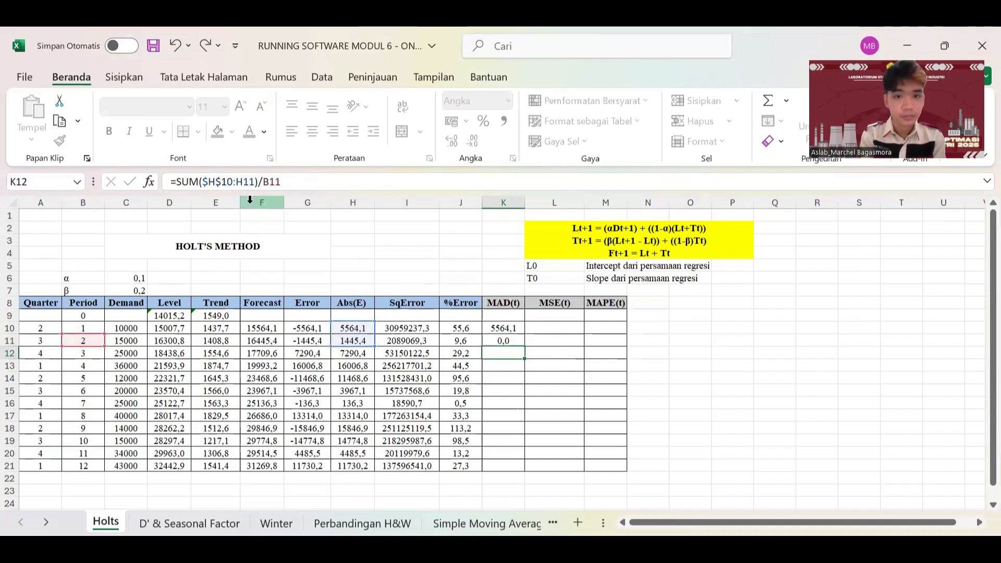
{"action": "left_click", "coordinate": [500, 341]}
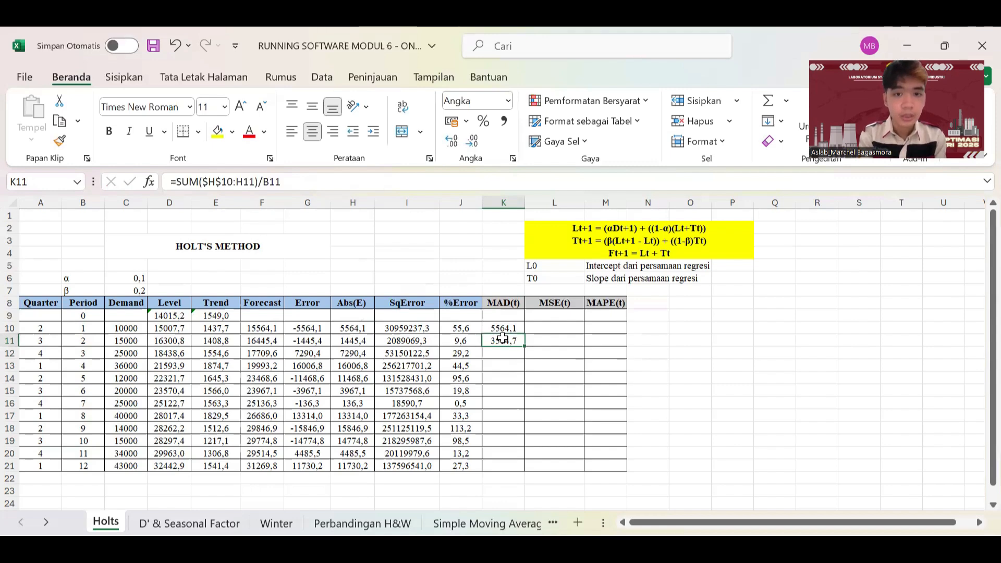
{"action": "left_click_drag", "start_coordinate": [523, 346], "coordinate": [522, 469]}
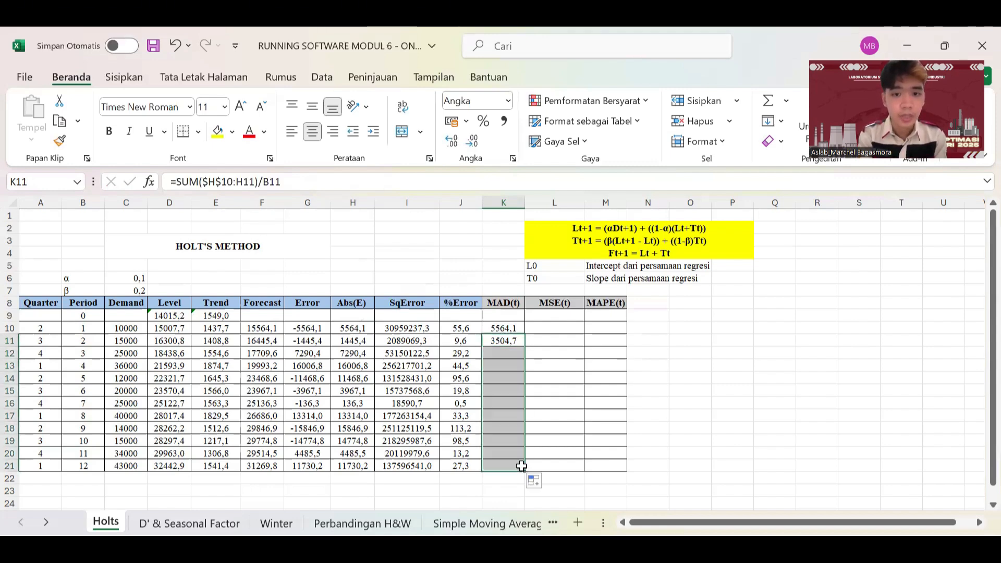
Step: Enter the period 1 MSE(t) formula =SUMSQ(G10)/B10 in L10
{"action": "left_click", "coordinate": [567, 331]}
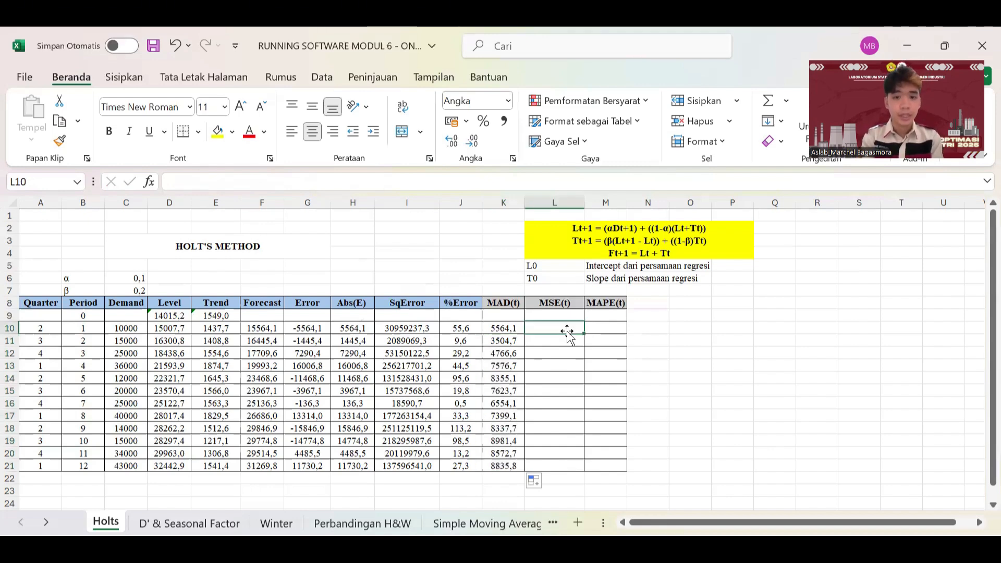
{"action": "type", "text": "="}
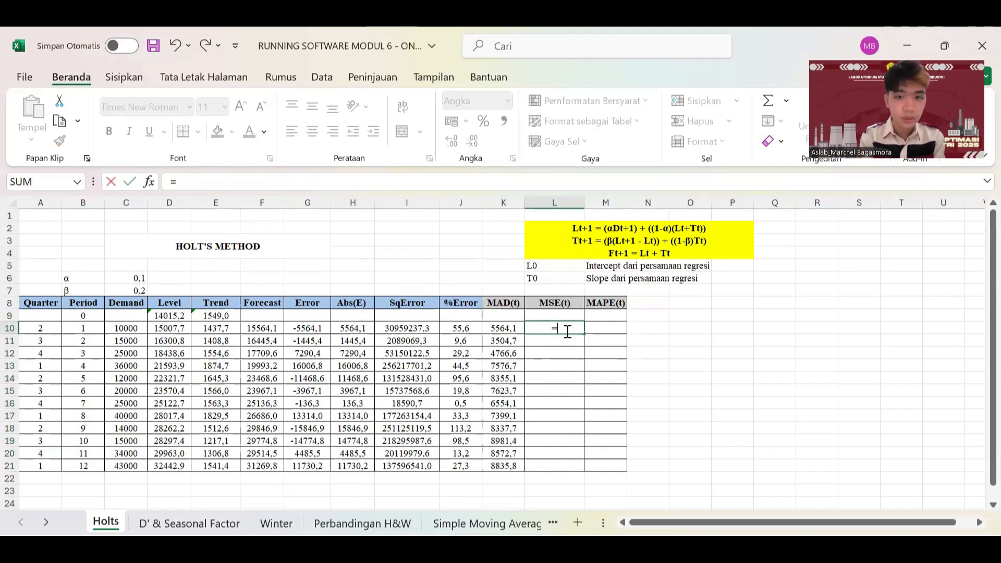
{"action": "type", "text": "sumsq"}
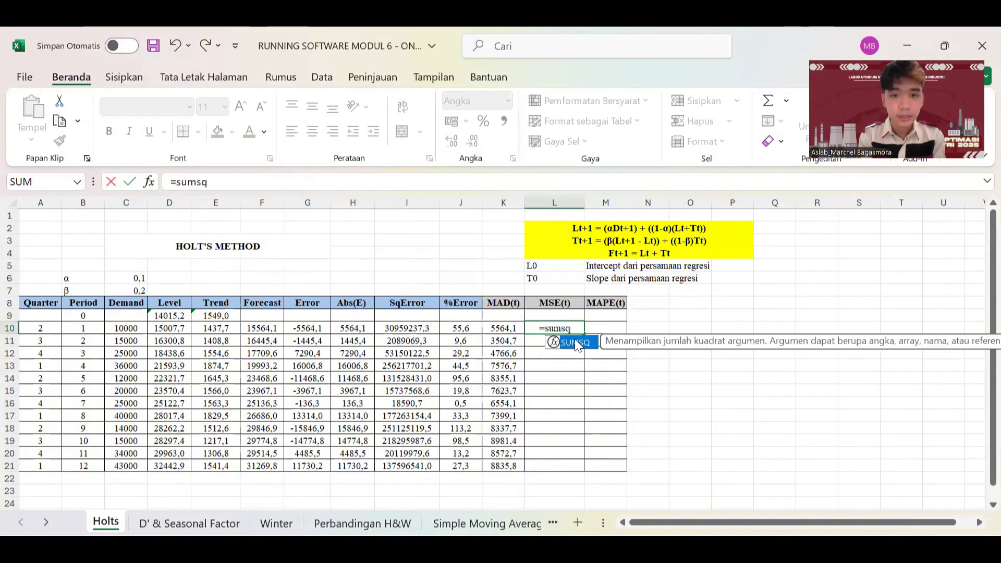
{"action": "double_click", "coordinate": [578, 343]}
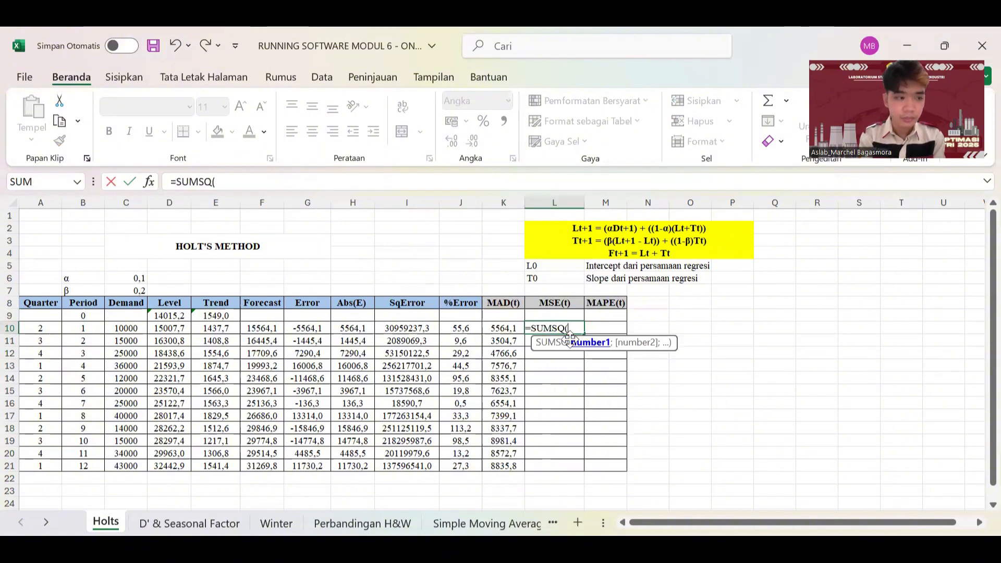
{"action": "left_click", "coordinate": [323, 332]}
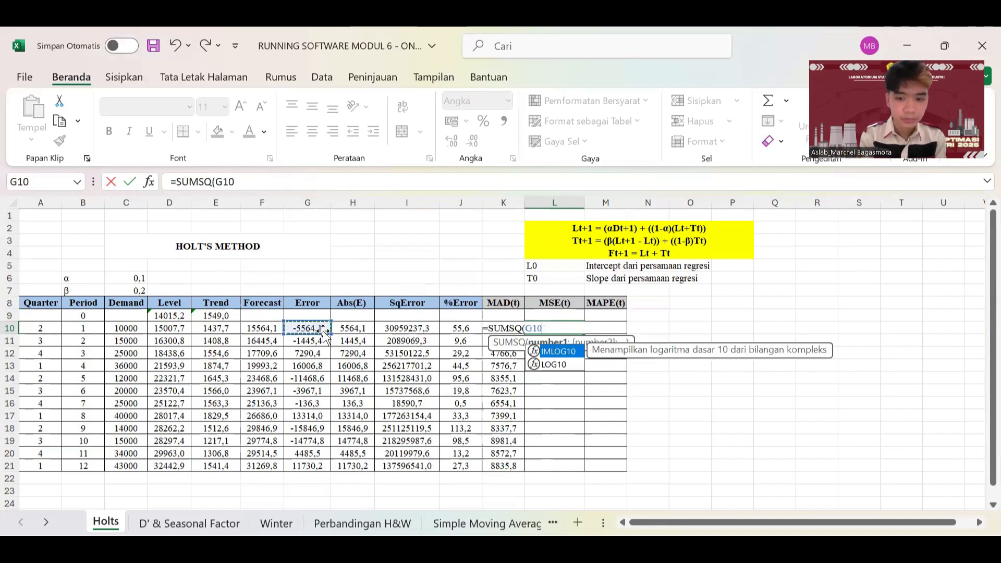
{"action": "type", "text": ")/"}
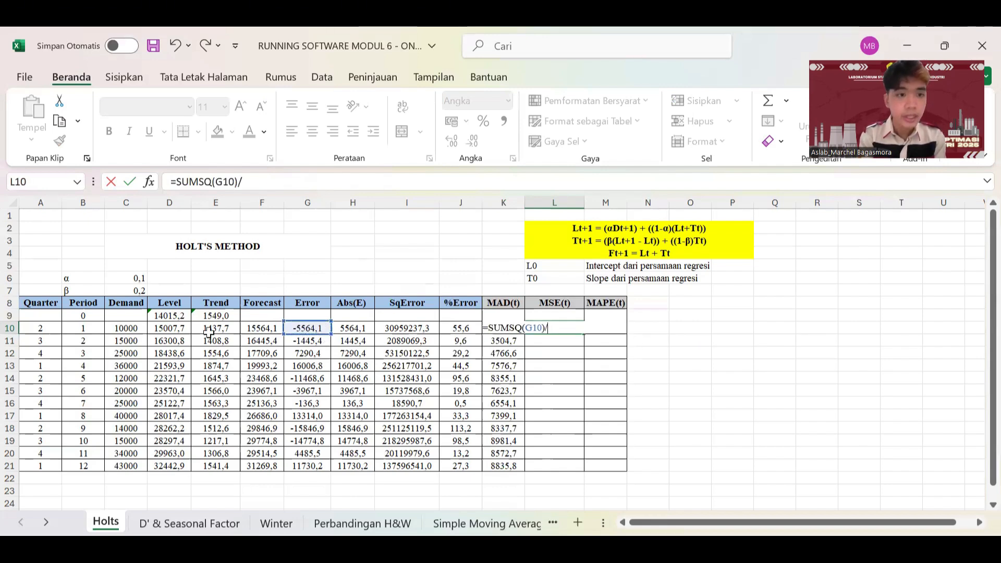
{"action": "left_click", "coordinate": [98, 329]}
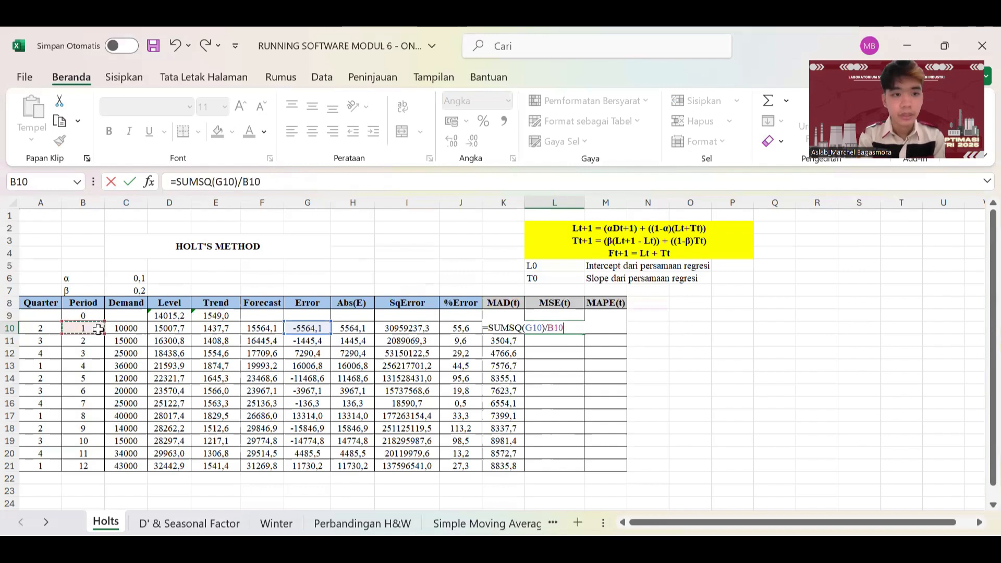
{"action": "key", "text": "Return"}
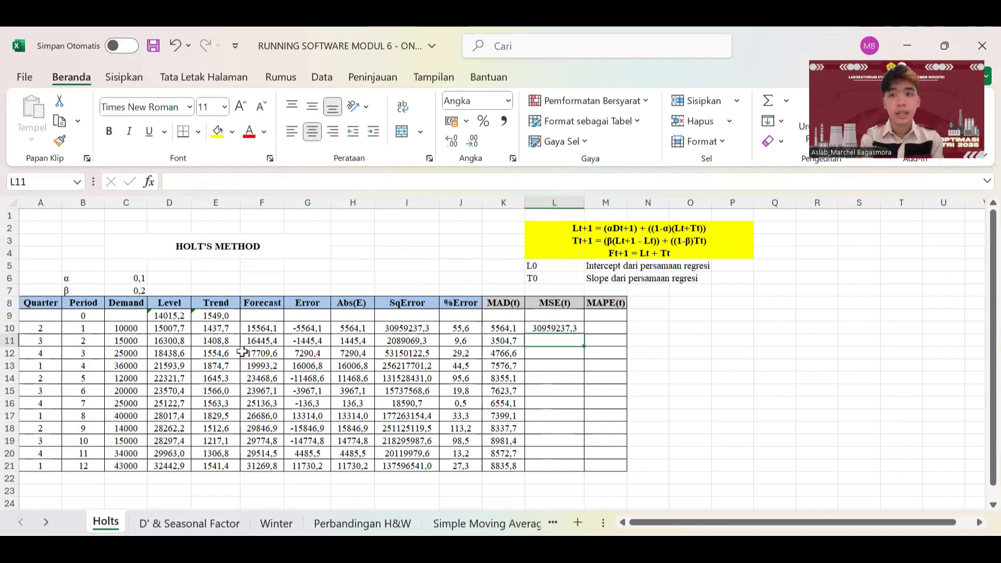
Step: Enter the period 2 MSE(t) formula =SUMSQ(G10:G11)/B11 in L11
{"action": "type", "text": "=sums"}
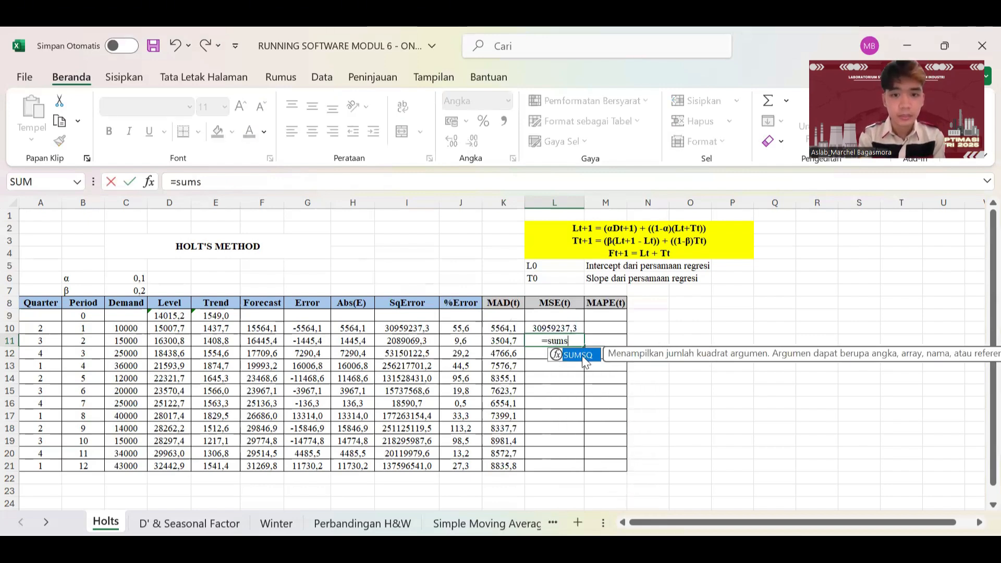
{"action": "double_click", "coordinate": [583, 356]}
{"action": "left_click_drag", "start_coordinate": [326, 329], "coordinate": [319, 341]}
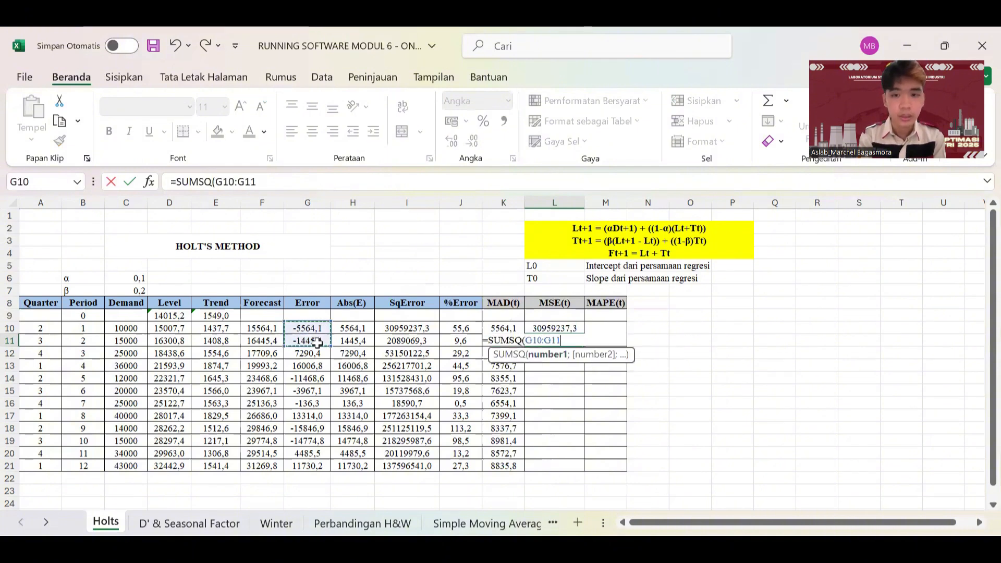
{"action": "type", "text": ")"}
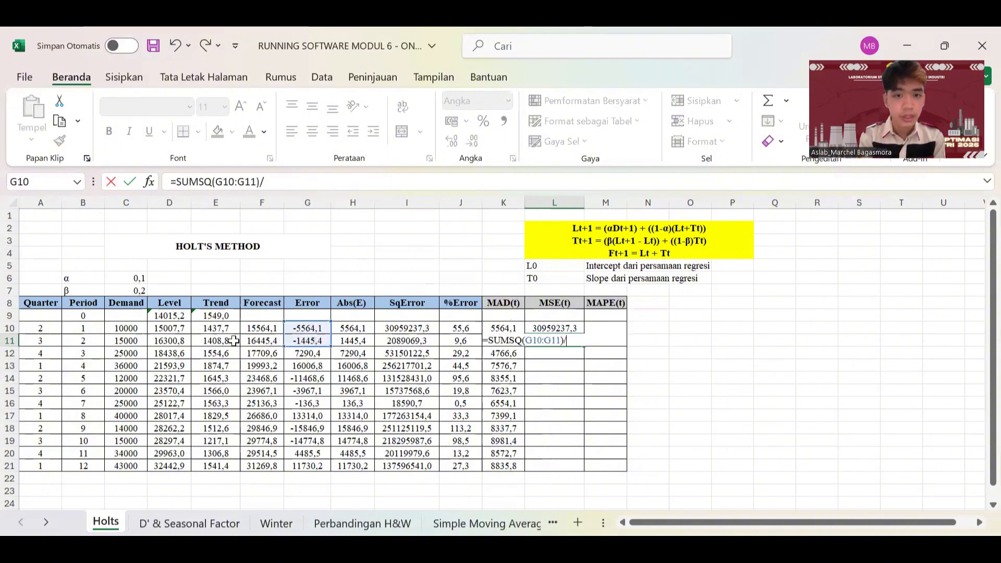
{"action": "type", "text": "/"}
{"action": "left_click", "coordinate": [82, 343]}
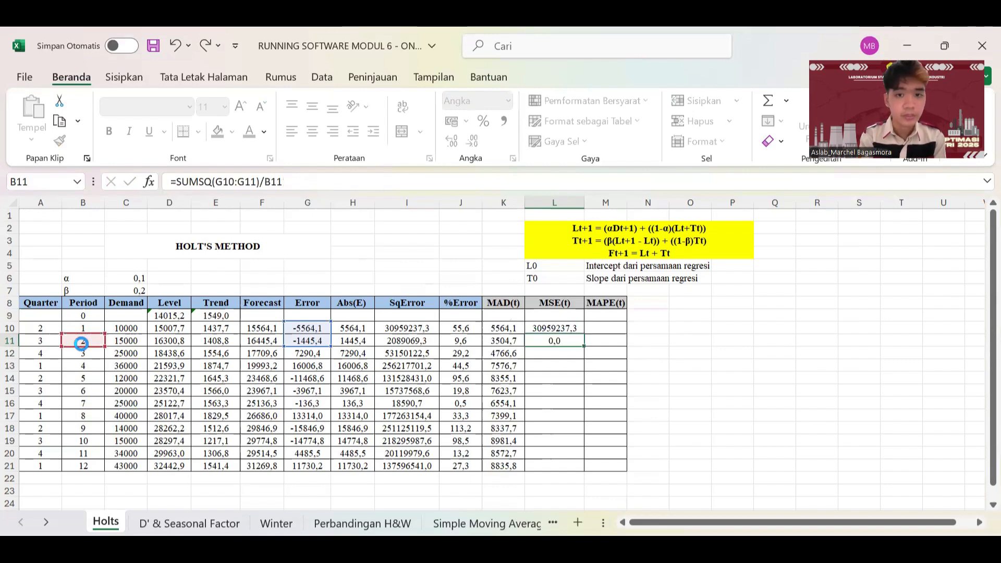
{"action": "key", "text": "Return"}
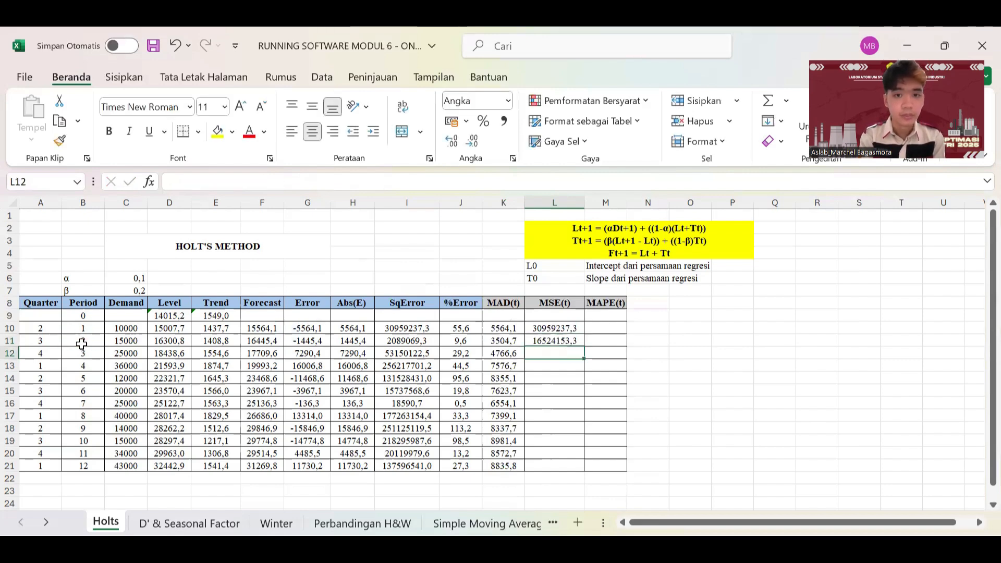
Step: Lock the range start in L11 so the formula is =SUMSQ($G$10:G11)/B11, and fill it down through L21
{"action": "left_click", "coordinate": [538, 341]}
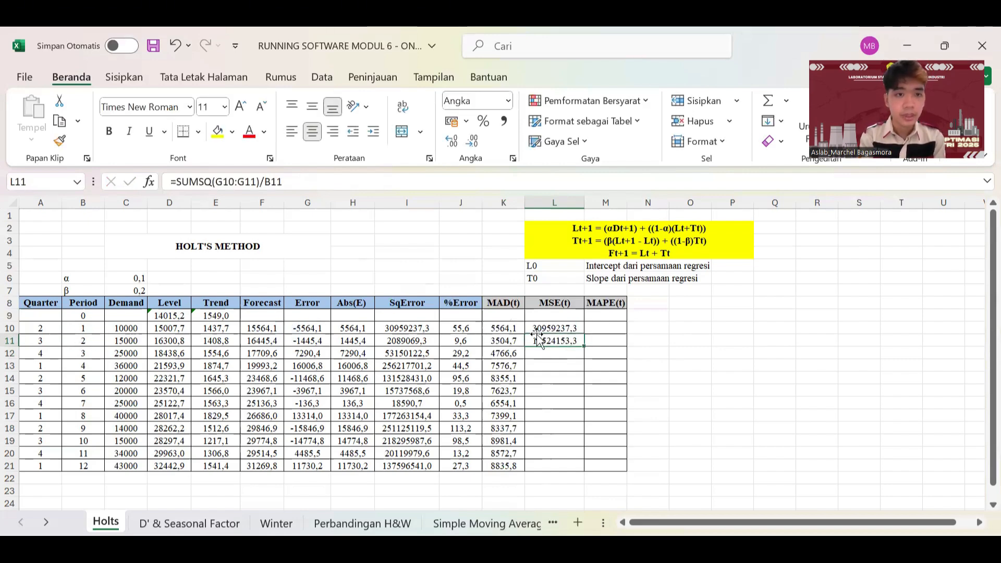
{"action": "left_click", "coordinate": [218, 182]}
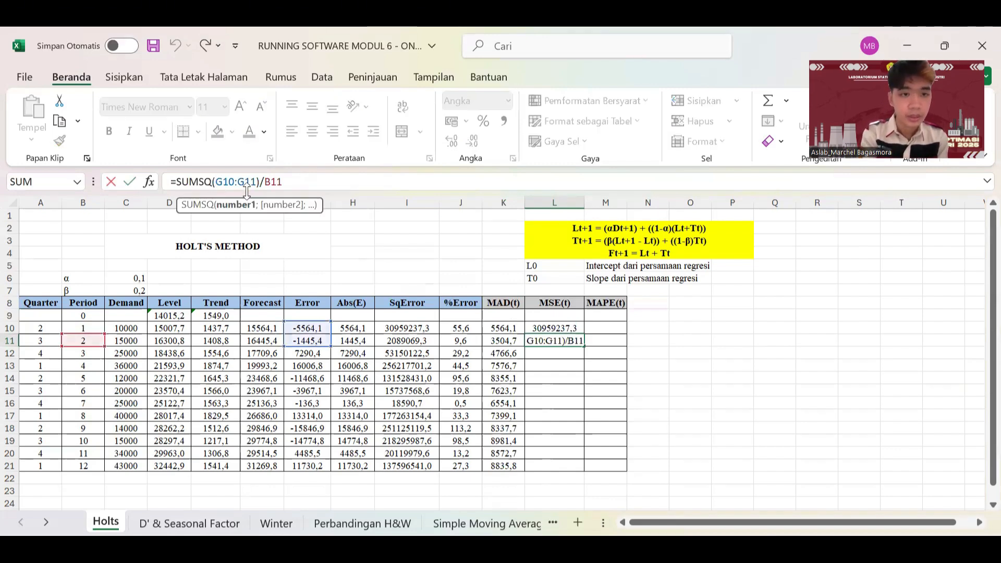
{"action": "type", "text": "$G$"}
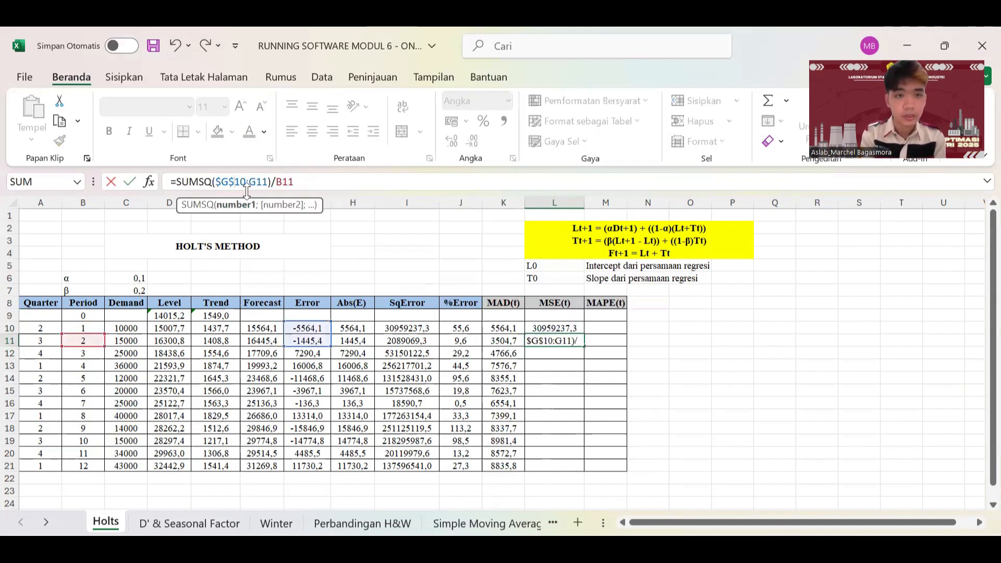
{"action": "key", "text": "Return"}
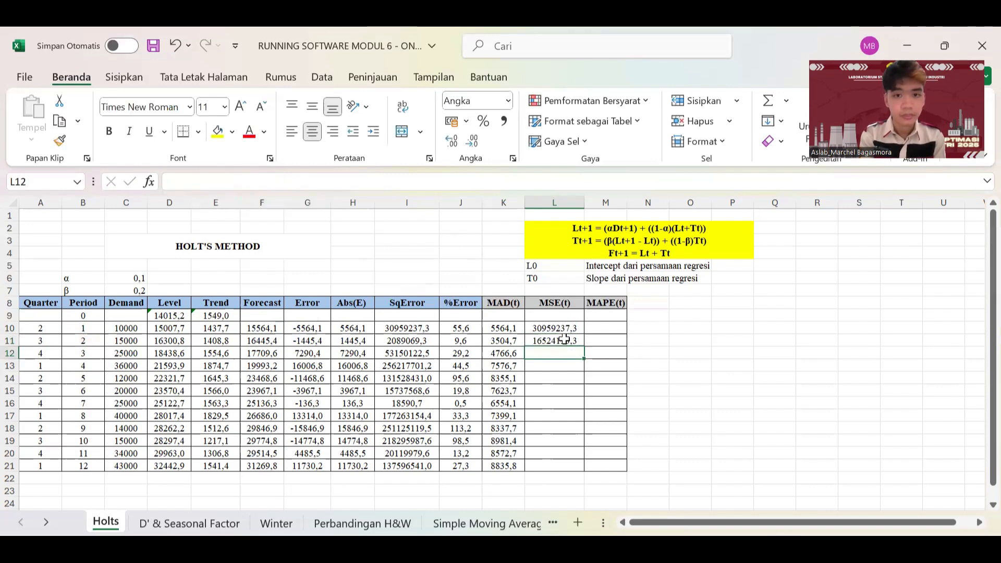
{"action": "left_click", "coordinate": [565, 340]}
{"action": "left_click_drag", "start_coordinate": [584, 345], "coordinate": [584, 467]}
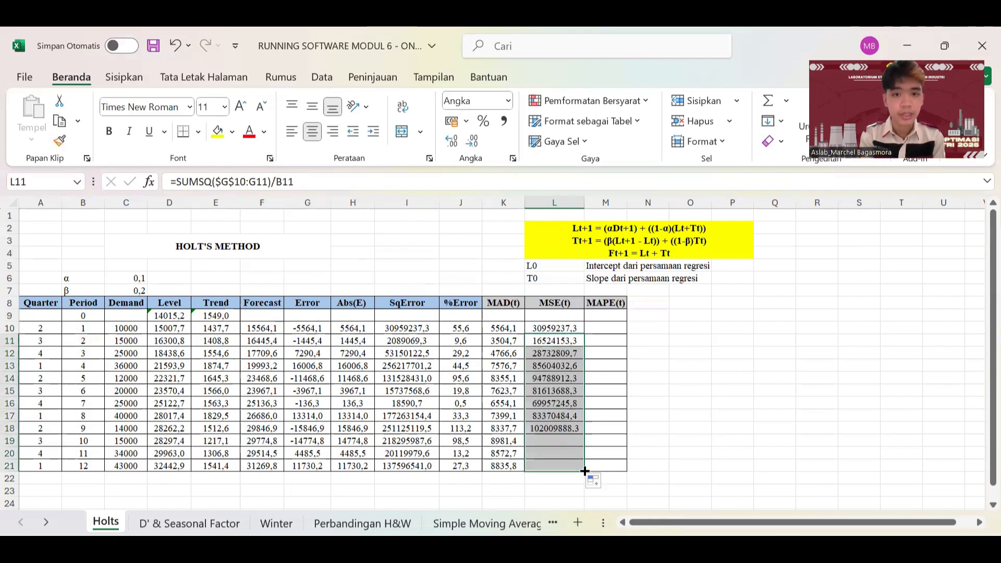
Step: Enter the period 1 MAPE(t) formula in M10 as the AVERAGE of the %Error value in J10
{"action": "left_click", "coordinate": [615, 333]}
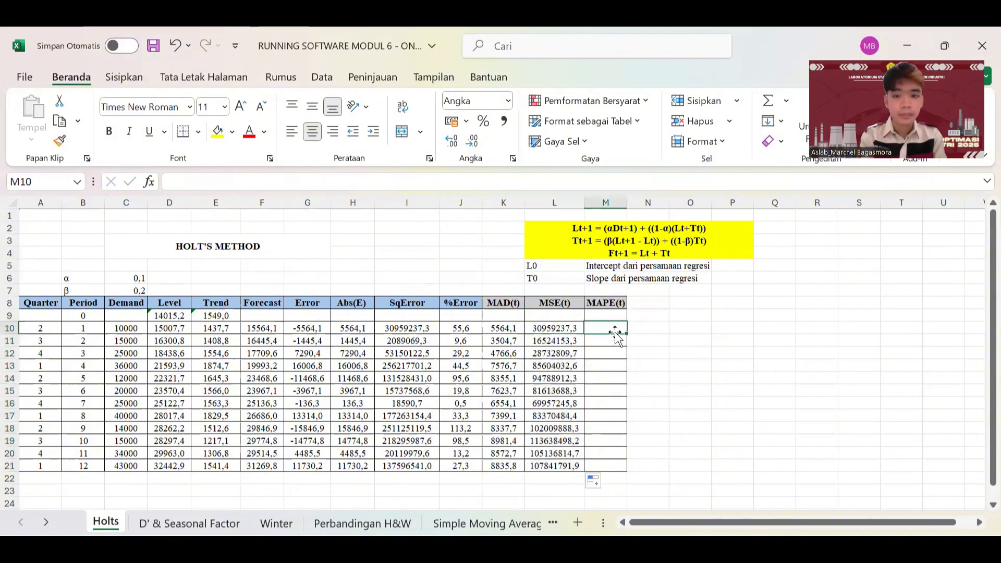
{"action": "type", "text": "=ave"}
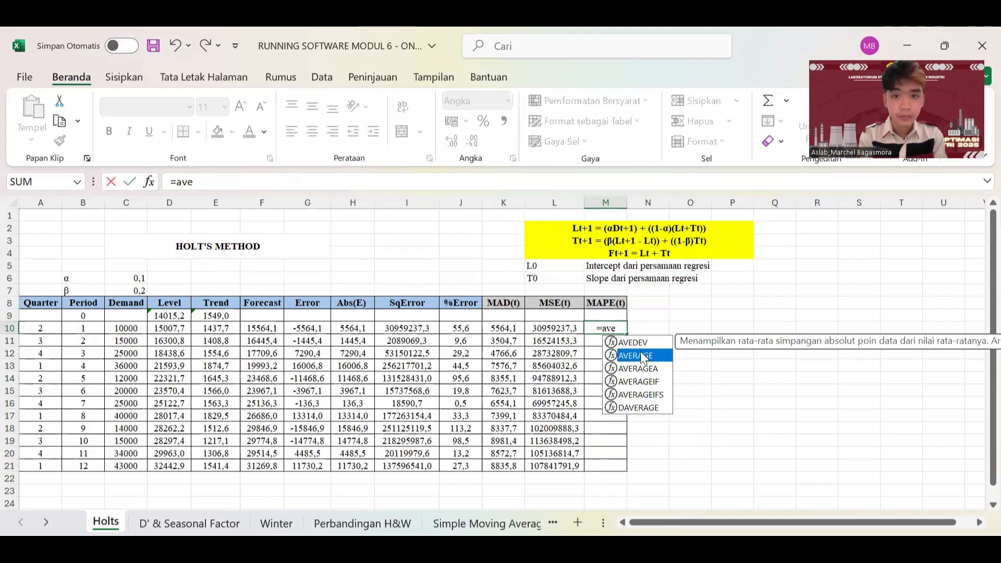
{"action": "double_click", "coordinate": [641, 357]}
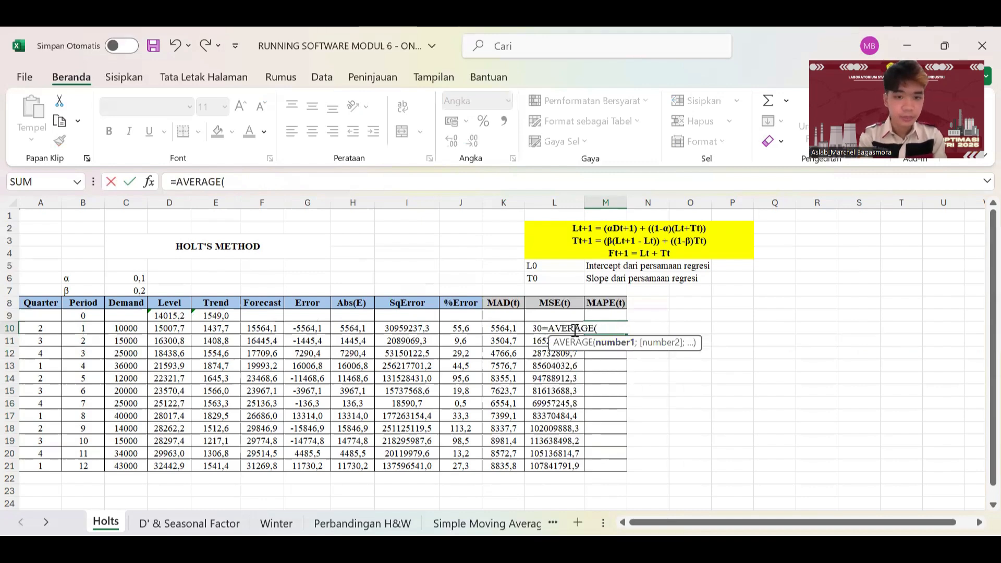
{"action": "left_click", "coordinate": [471, 329]}
{"action": "key", "text": "Return"}
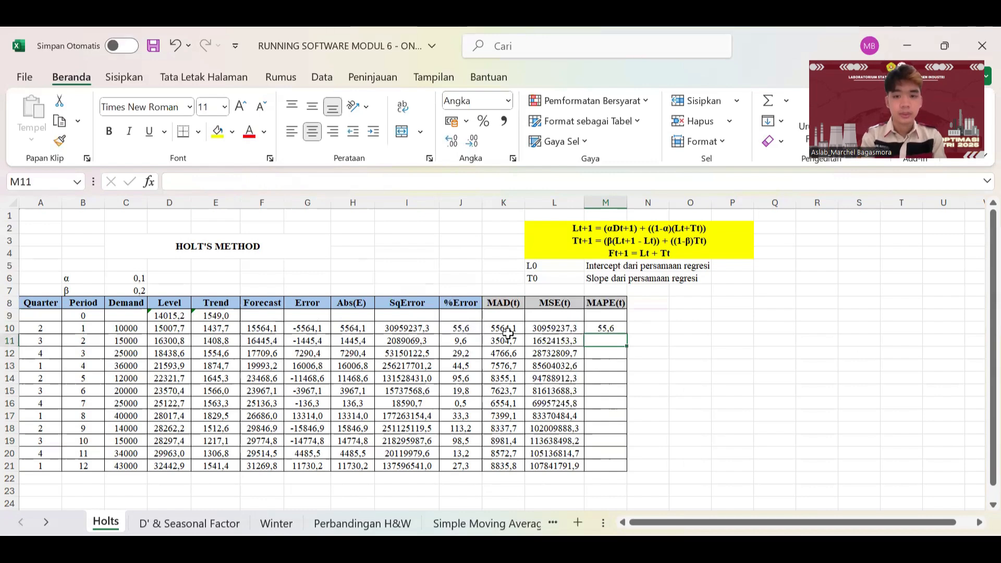
Step: Enter the period 2 MAPE(t) formula =AVERAGE(J10:J11) in M11
{"action": "type", "text": "=ave"}
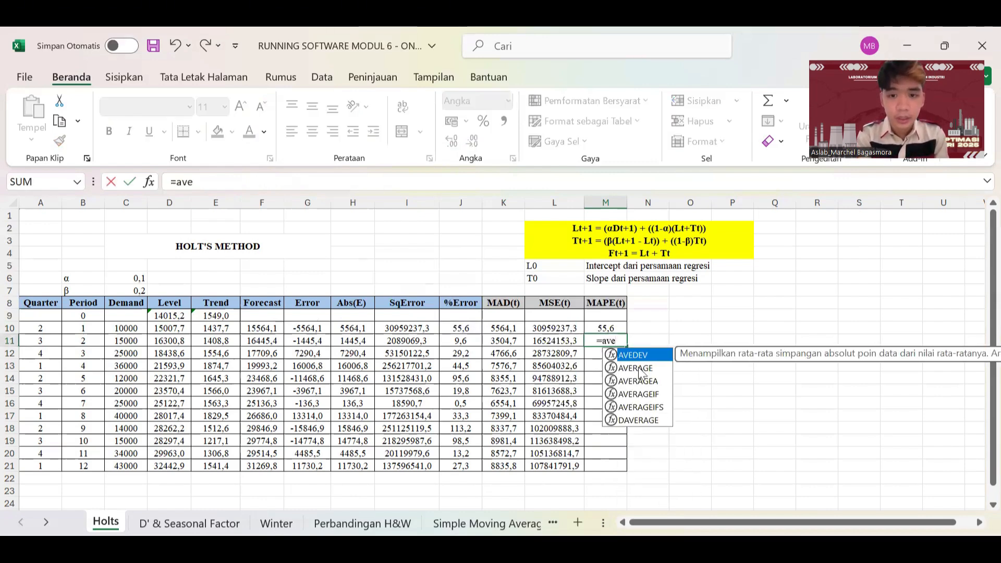
{"action": "double_click", "coordinate": [635, 368]}
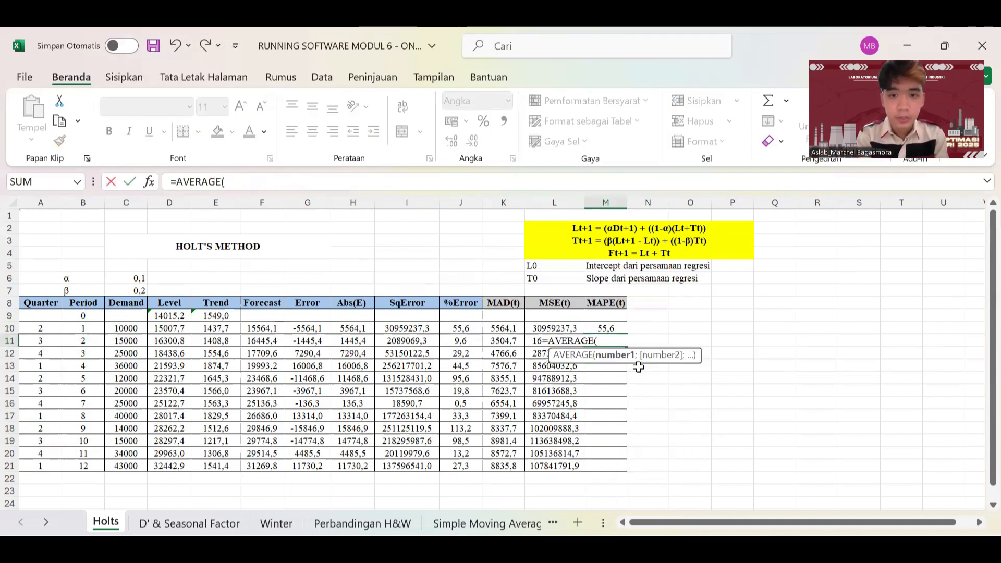
{"action": "left_click_drag", "start_coordinate": [450, 330], "coordinate": [454, 343]}
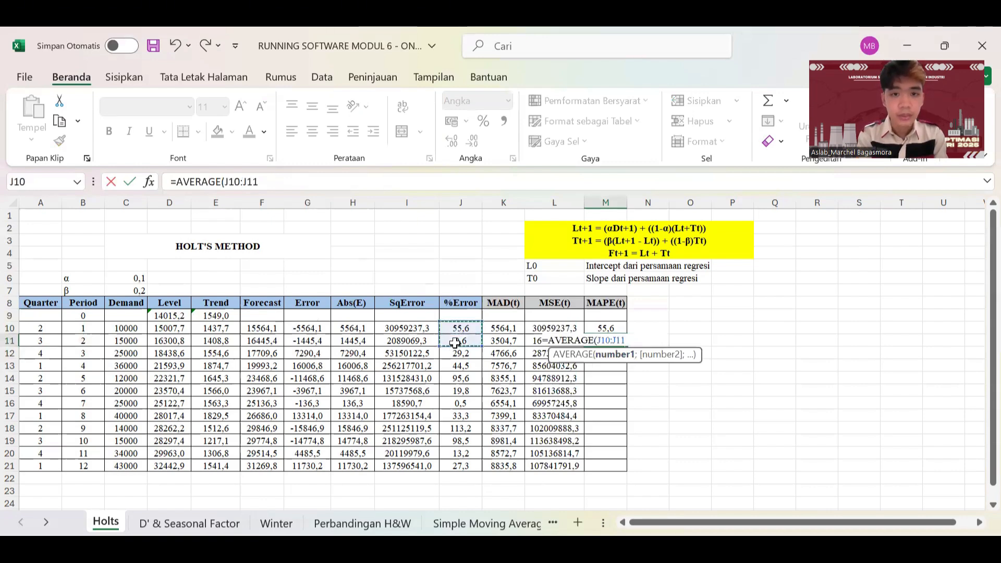
{"action": "key", "text": "Return"}
Step: Lock the range start in M11 so the formula is =AVERAGE($J$10:J11), and fill it down through M21
{"action": "left_click", "coordinate": [612, 341]}
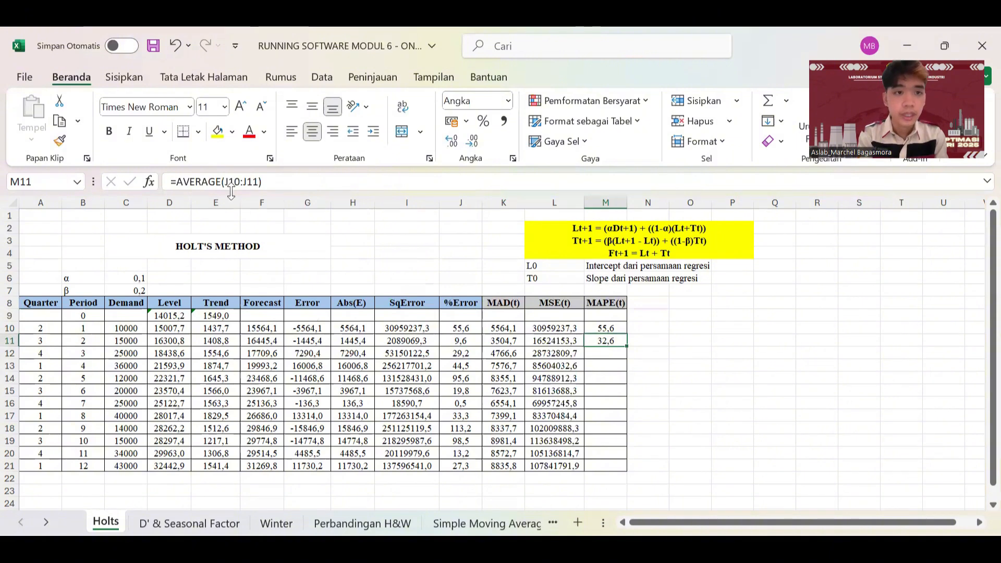
{"action": "left_click", "coordinate": [253, 187]}
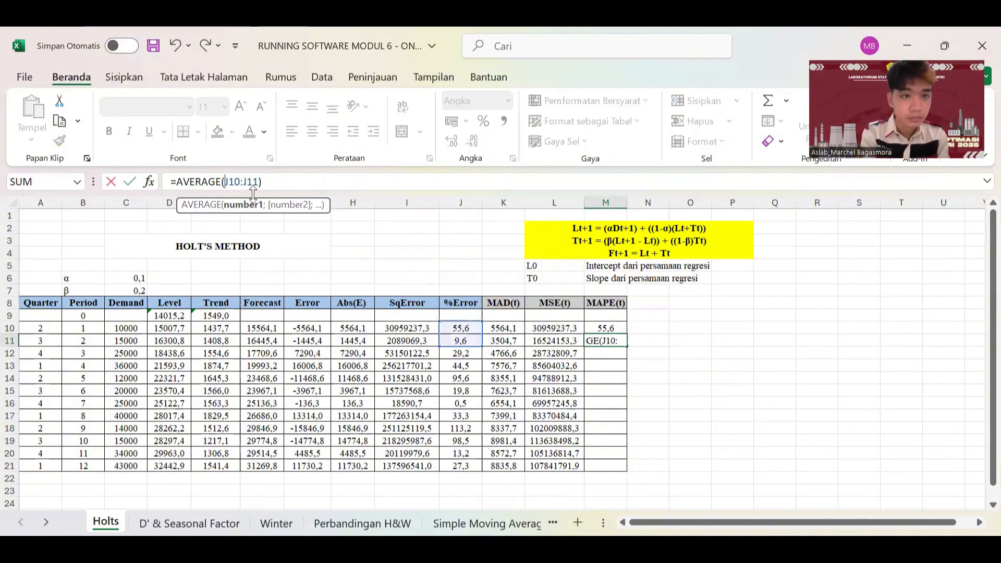
{"action": "type", "text": "$J$"}
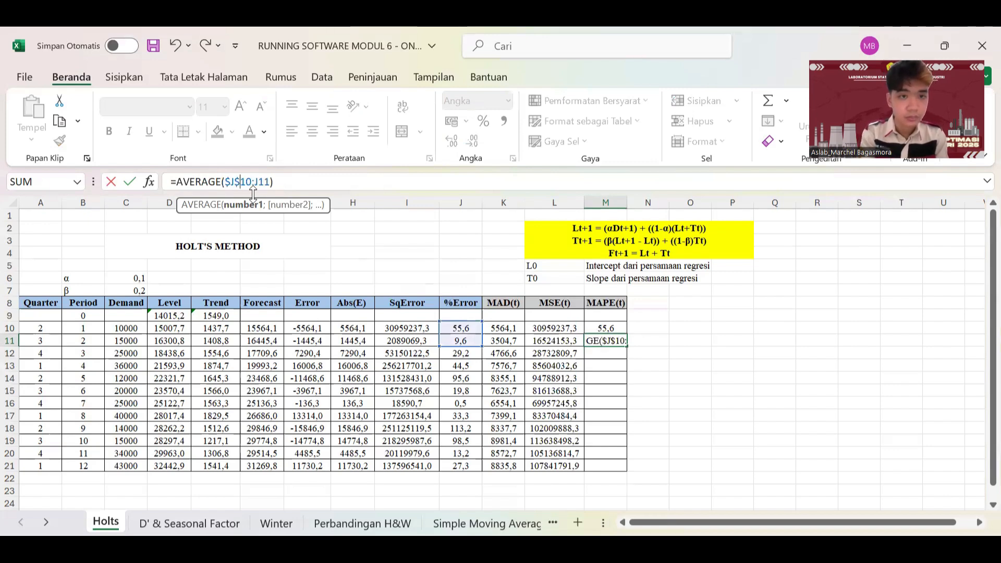
{"action": "key", "text": "Return"}
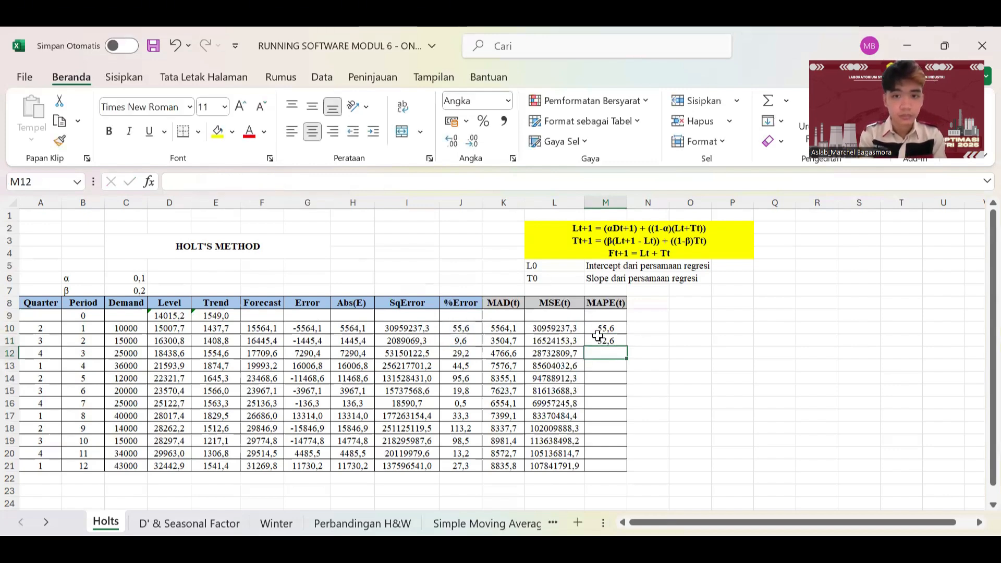
{"action": "left_click", "coordinate": [602, 339]}
{"action": "left_click_drag", "start_coordinate": [627, 346], "coordinate": [626, 470]}
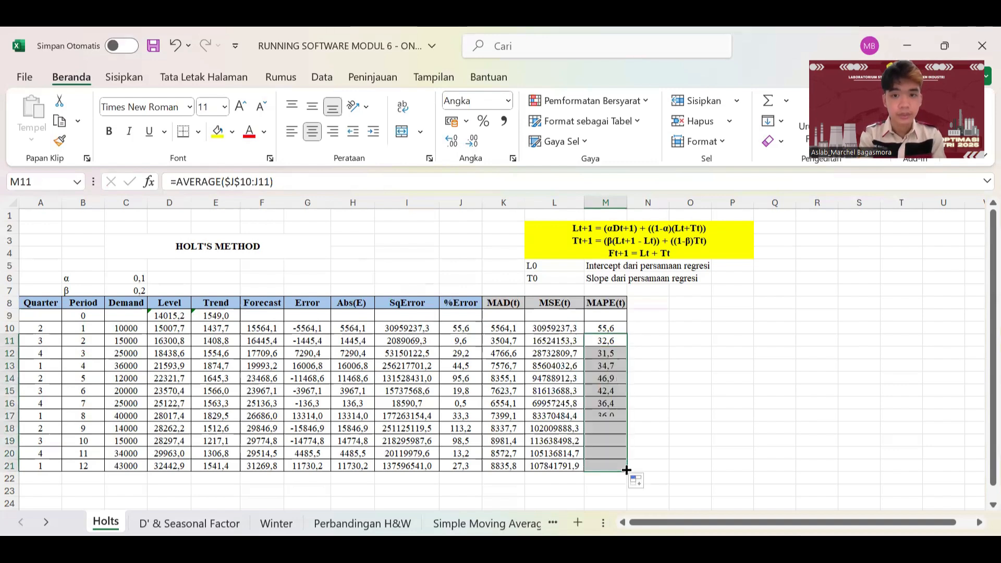
{"action": "left_click", "coordinate": [661, 477]}
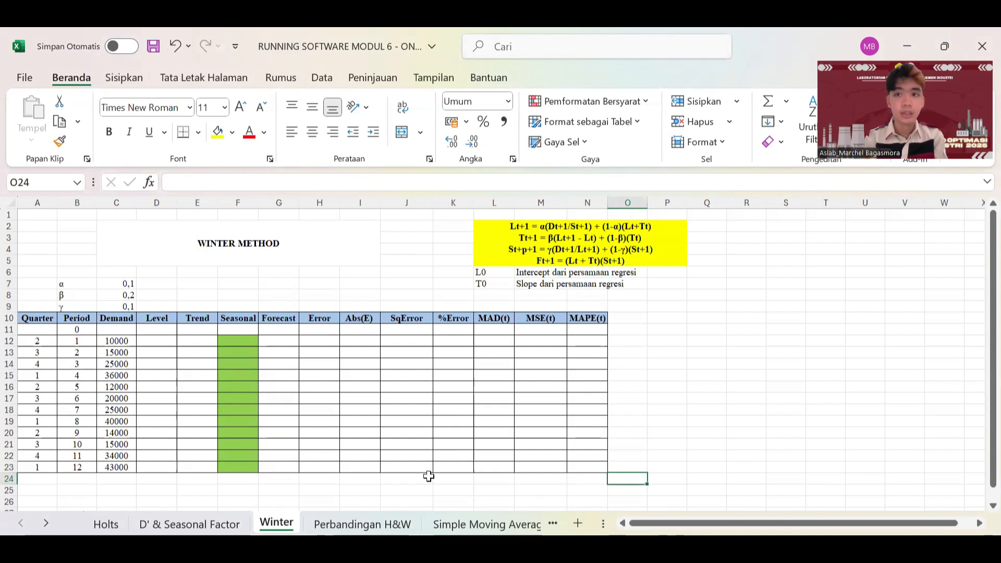
Step: In the D' & Seasonal Factor sheet, enter the period 3 deseasonalized demand formula =(C6+C10+2*(SUM(C7:C9)/8)) in D8
{"action": "left_click", "coordinate": [228, 524]}
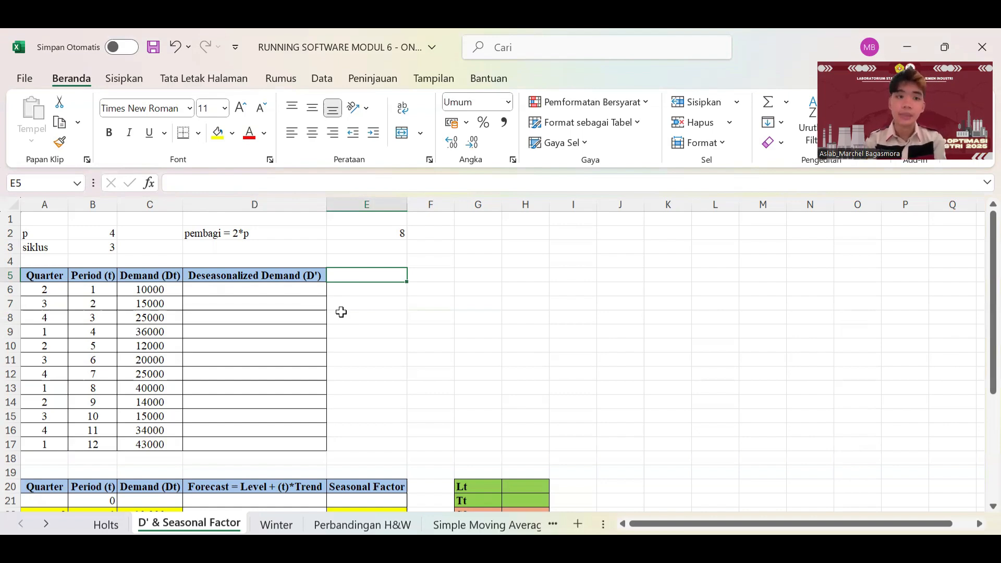
{"action": "left_click", "coordinate": [279, 317]}
{"action": "type", "text": "="}
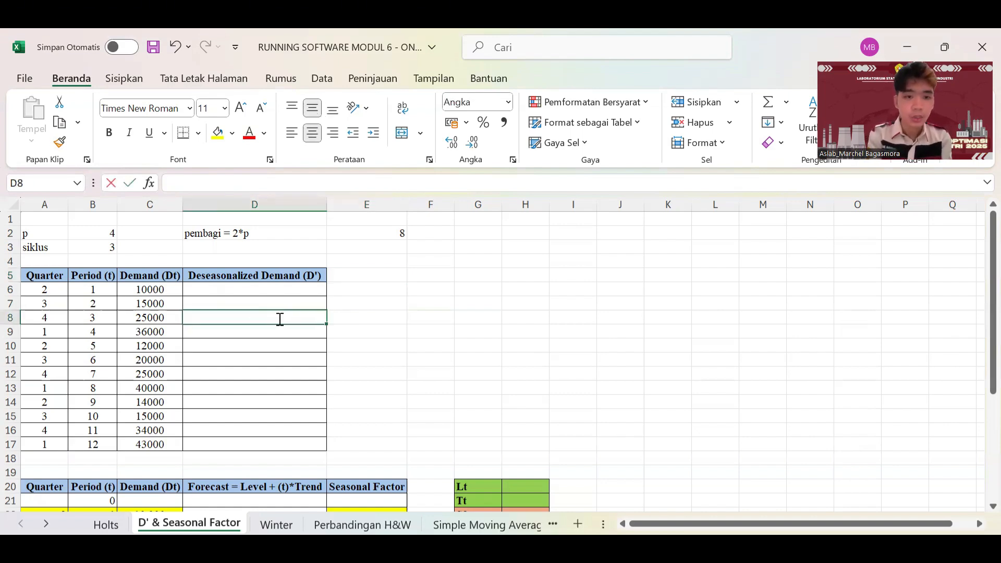
{"action": "type", "text": "("}
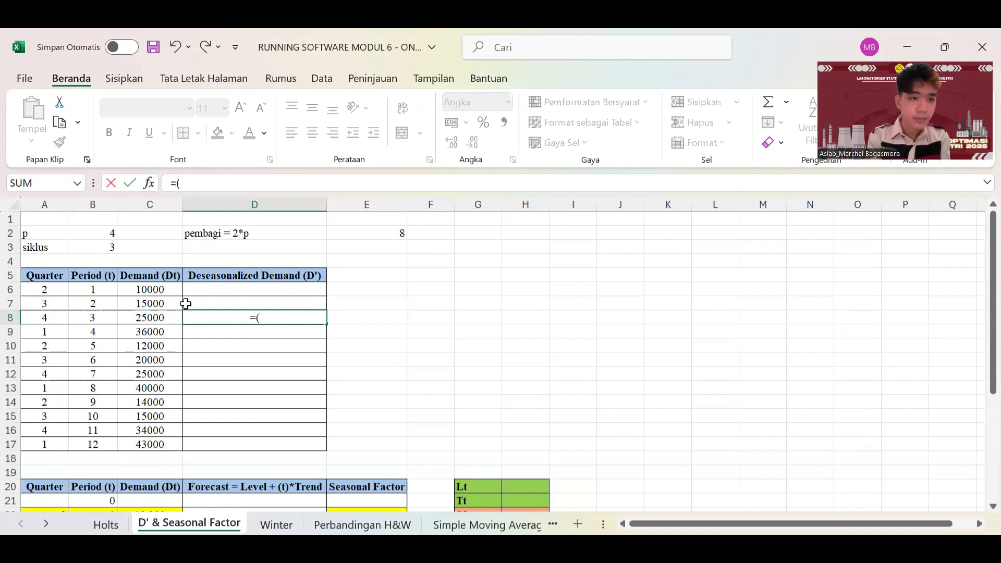
{"action": "left_click", "coordinate": [165, 288]}
{"action": "type", "text": "+"}
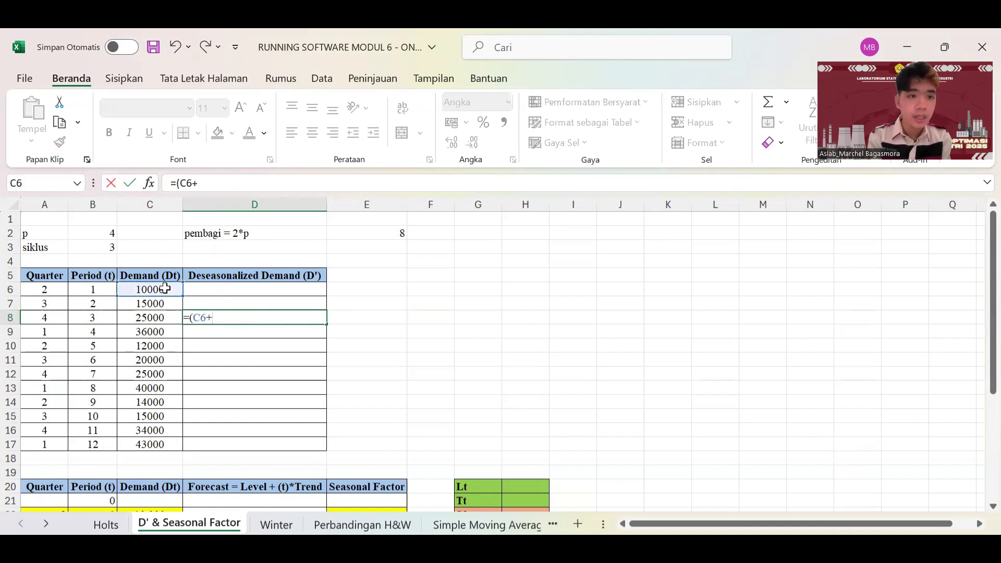
{"action": "left_click", "coordinate": [162, 346]}
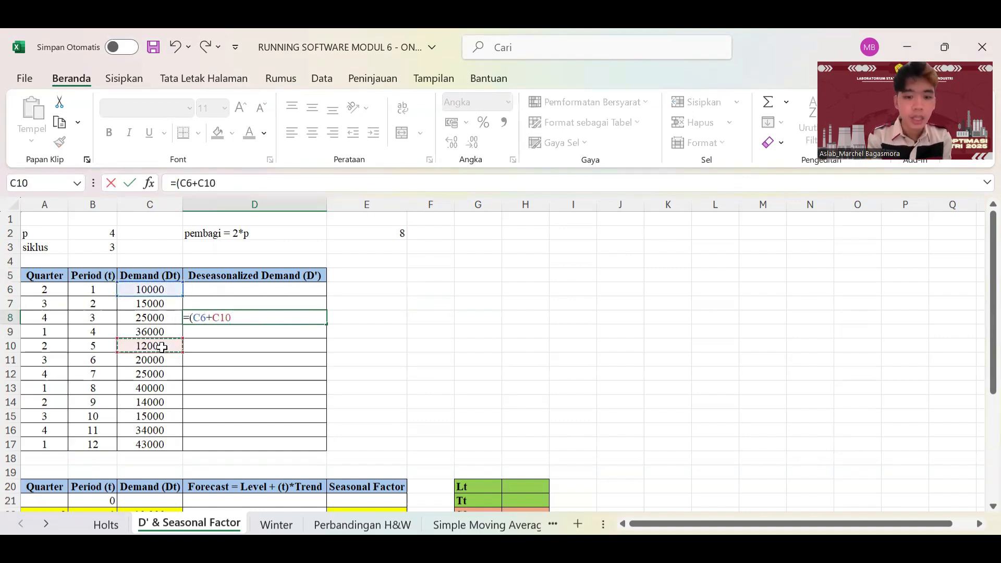
{"action": "type", "text": "+2"}
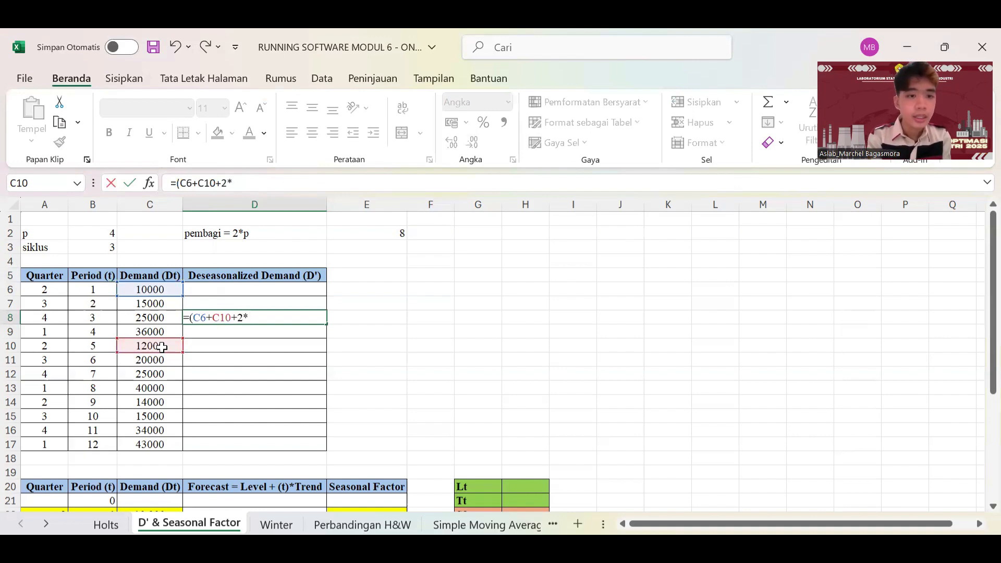
{"action": "type", "text": "*(sum"}
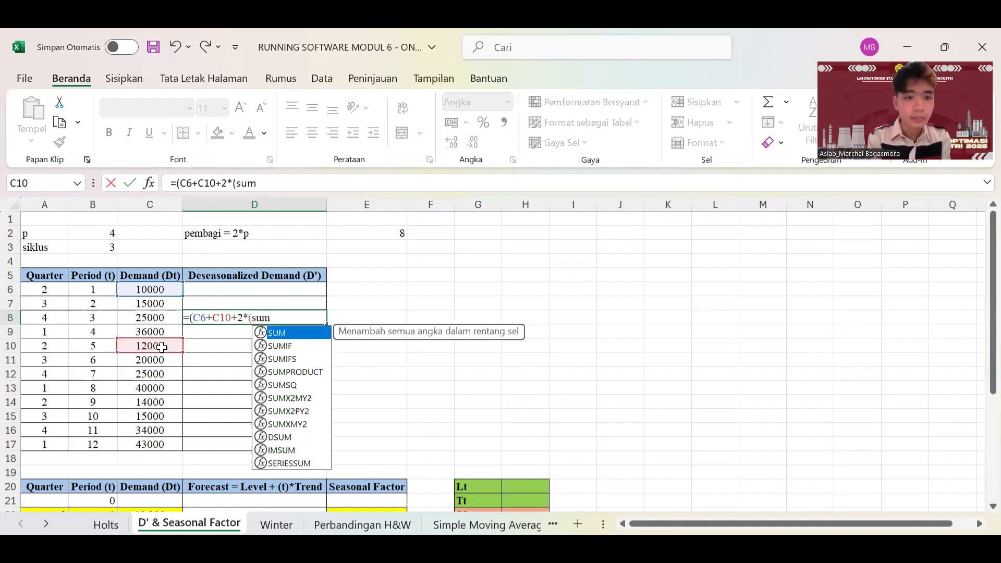
{"action": "double_click", "coordinate": [284, 332]}
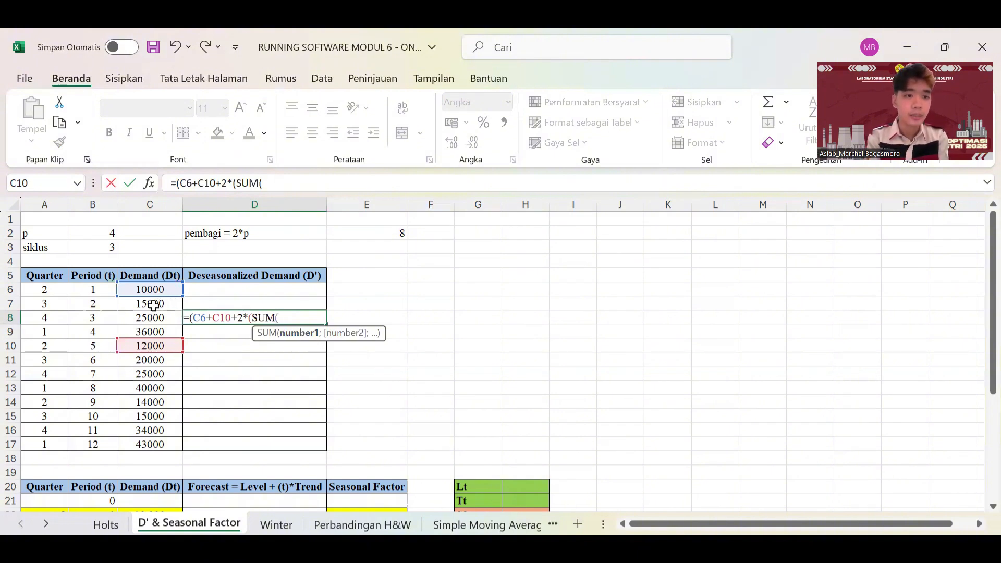
{"action": "left_click_drag", "start_coordinate": [153, 305], "coordinate": [158, 330]}
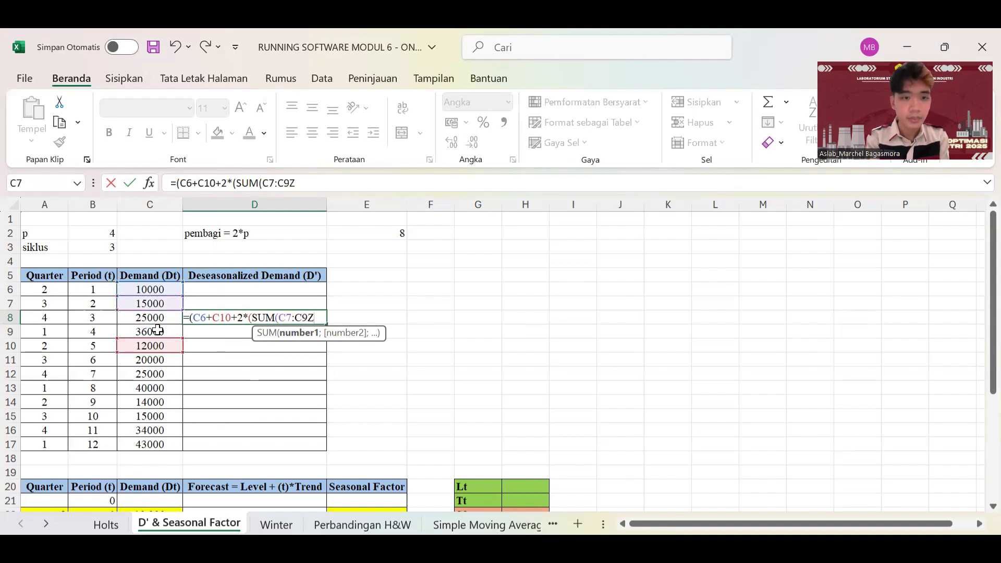
{"action": "key", "text": "BackSpace"}
{"action": "type", "text": ")"}
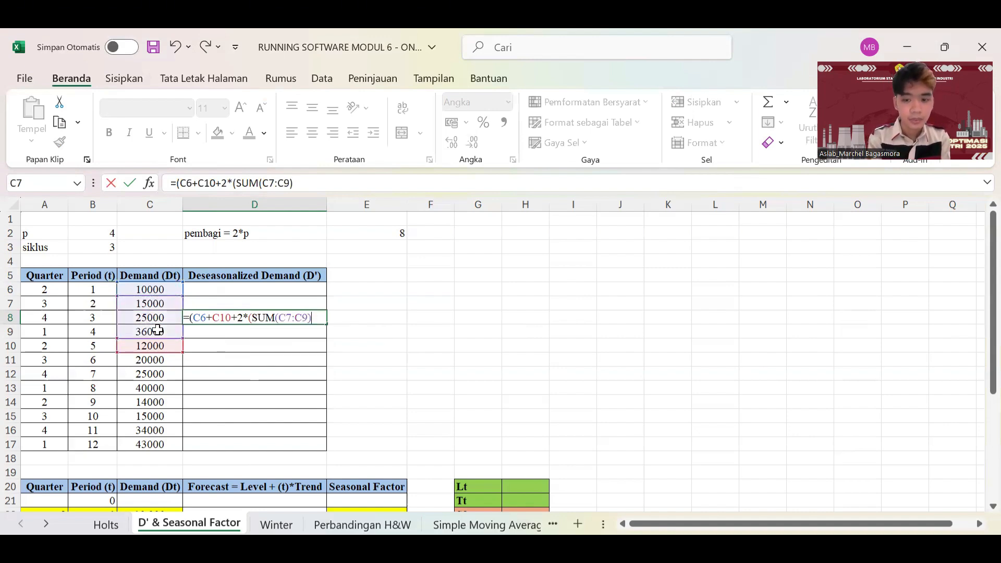
{"action": "type", "text": "/8"}
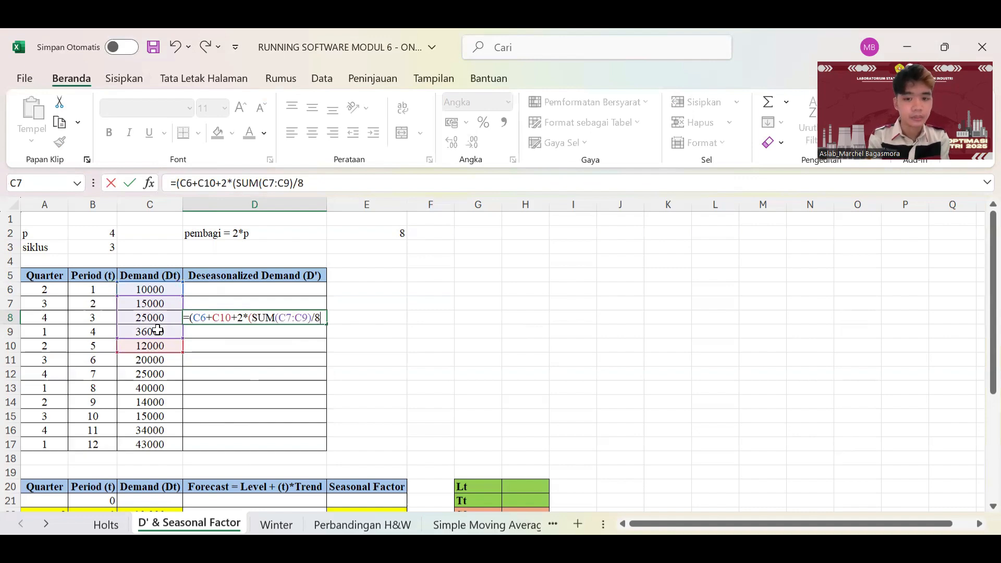
{"action": "type", "text": "))"}
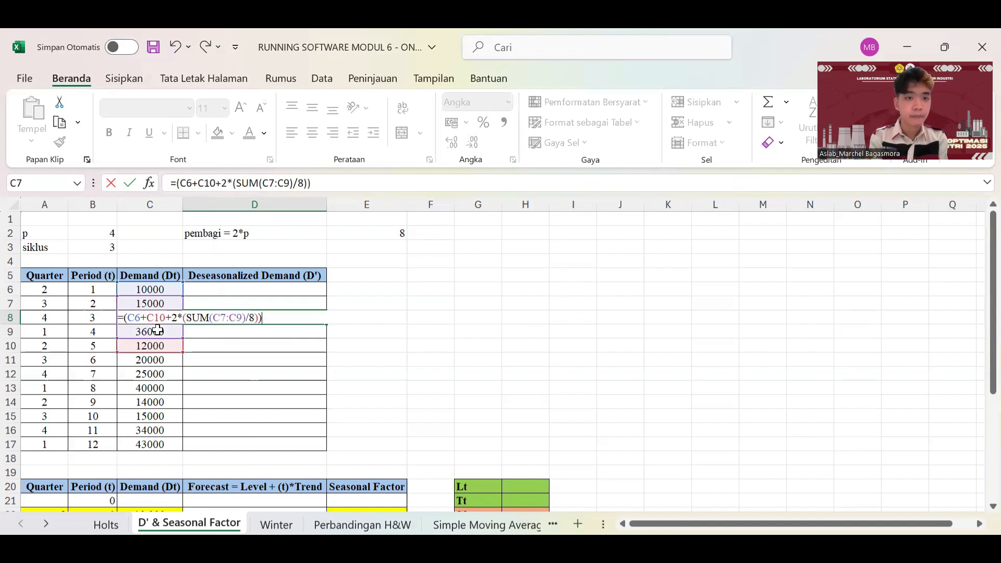
{"action": "key", "text": "ctrl+Return"}
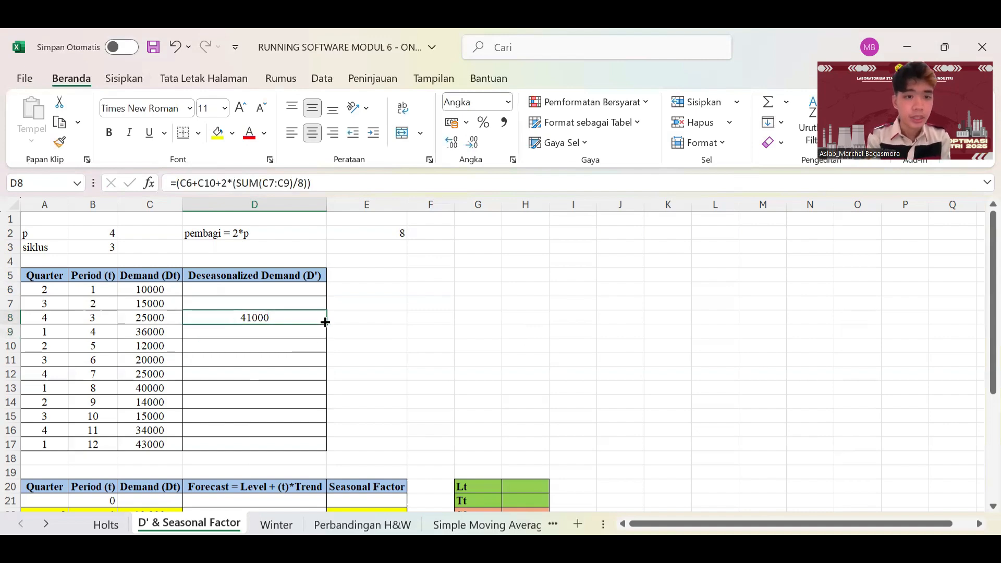
Step: Fill the deseasonalized demand formula from D8 down through D17, and clear the period 11 and 12 results in D16:D17
{"action": "left_click_drag", "start_coordinate": [327, 324], "coordinate": [324, 447]}
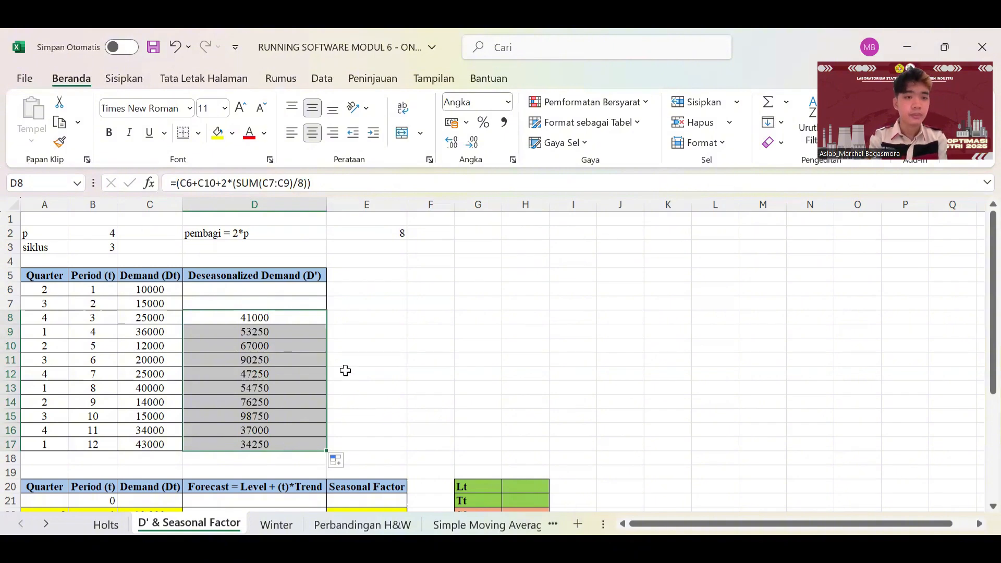
{"action": "left_click", "coordinate": [307, 444]}
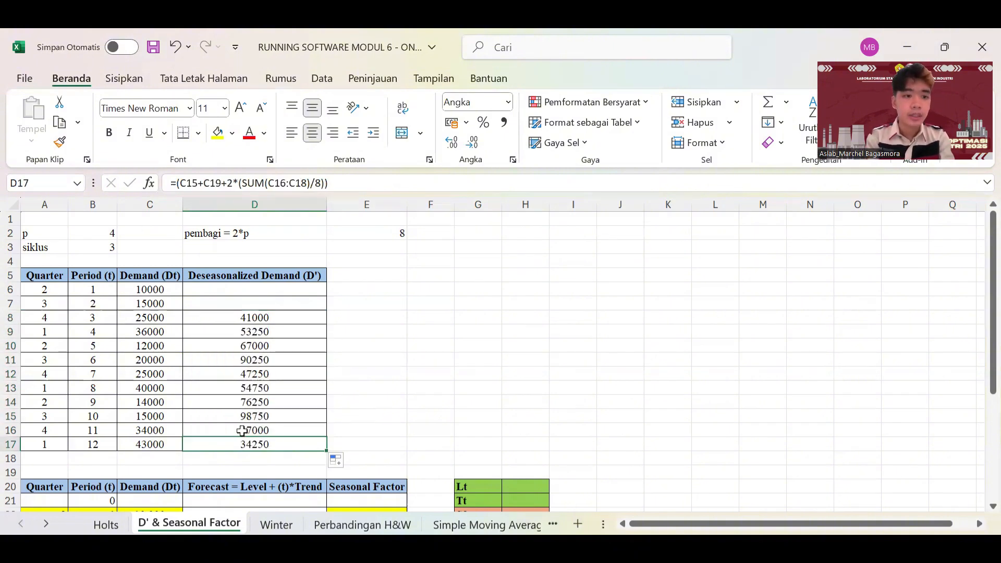
{"action": "left_click_drag", "start_coordinate": [243, 436], "coordinate": [253, 446]}
{"action": "key", "text": "Delete"}
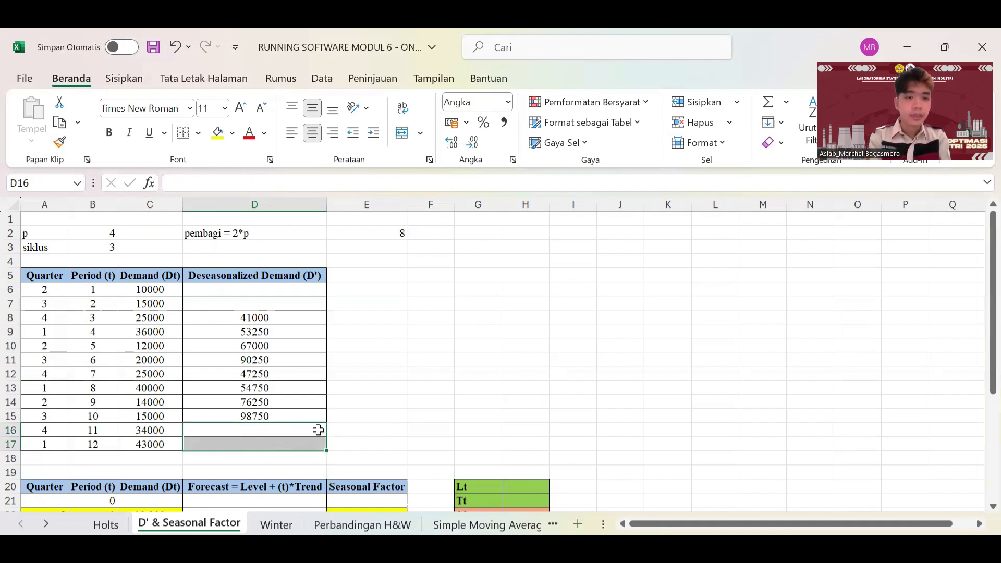
{"action": "left_click", "coordinate": [335, 431]}
{"action": "left_click_drag", "start_coordinate": [300, 431], "coordinate": [234, 455]}
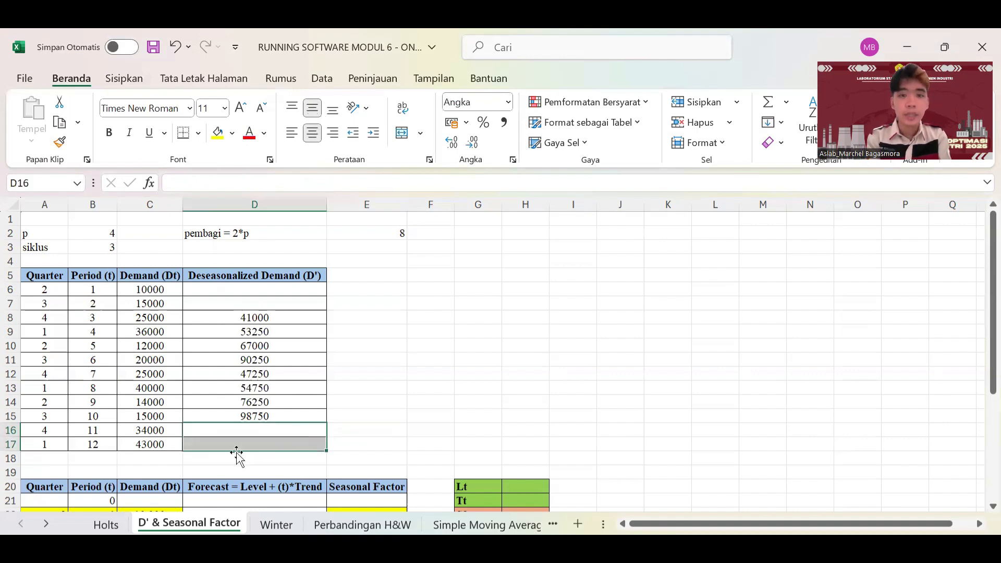
{"action": "left_click", "coordinate": [172, 458]}
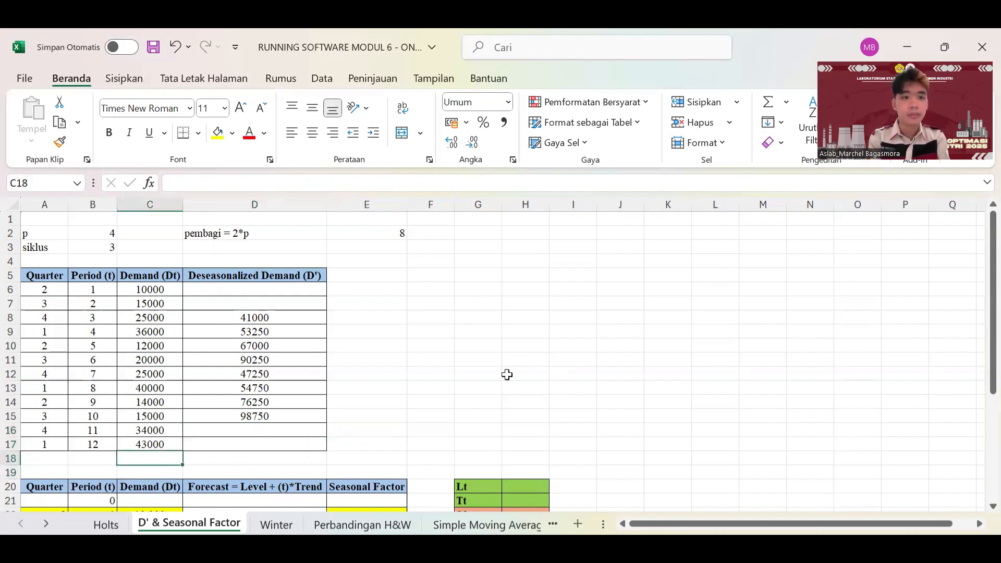
Step: Enter the Lt formula in H20 as INTERCEPT of the deseasonalized demand D8:D15 against the periods B8:B15
{"action": "scroll", "coordinate": [507, 374], "scroll_direction": "down", "scroll_amount": 1}
{"action": "scroll", "coordinate": [507, 375], "scroll_direction": "down", "scroll_amount": 1}
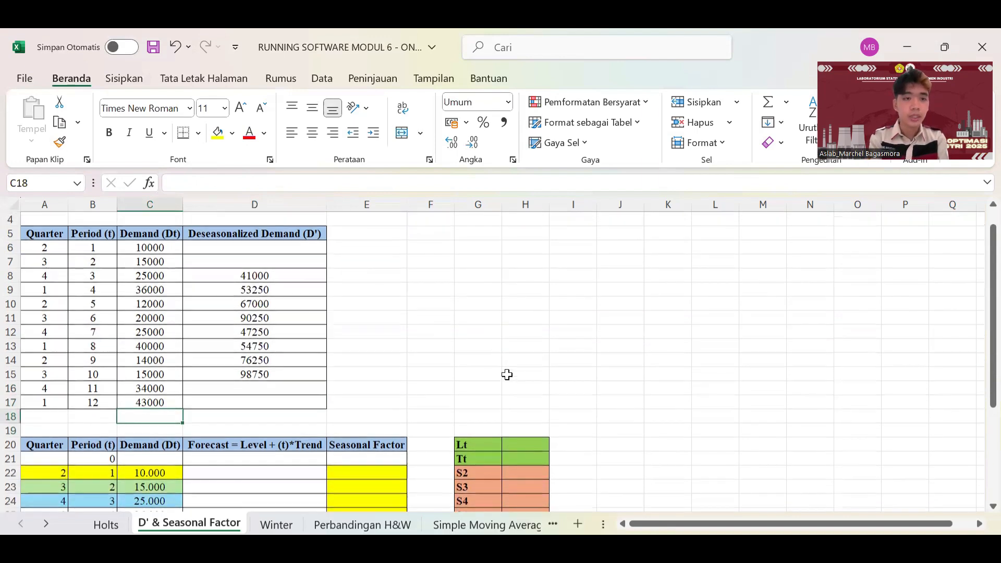
{"action": "scroll", "coordinate": [514, 409], "scroll_direction": "up", "scroll_amount": 2}
{"action": "scroll", "coordinate": [514, 409], "scroll_direction": "down", "scroll_amount": 2}
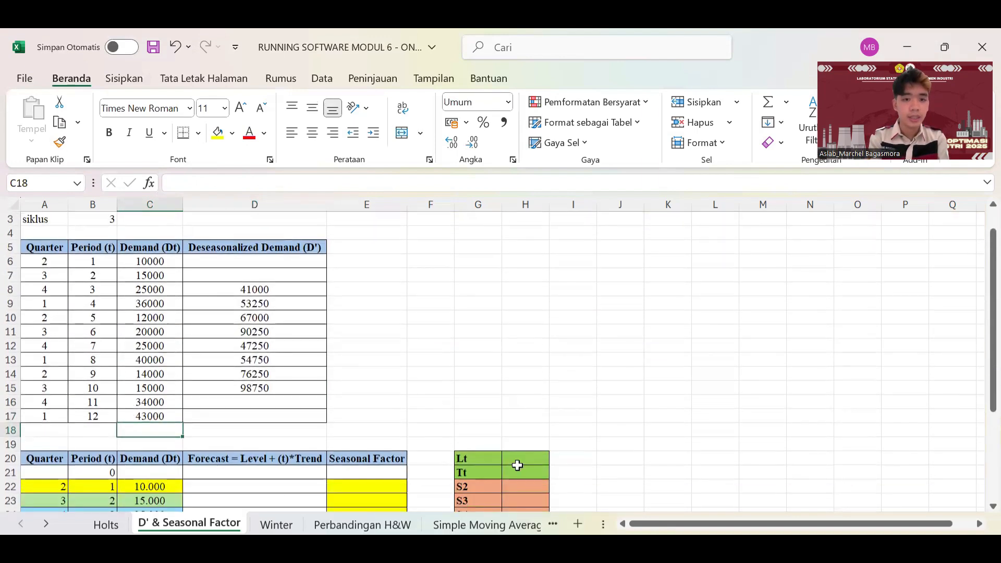
{"action": "left_click", "coordinate": [518, 463]}
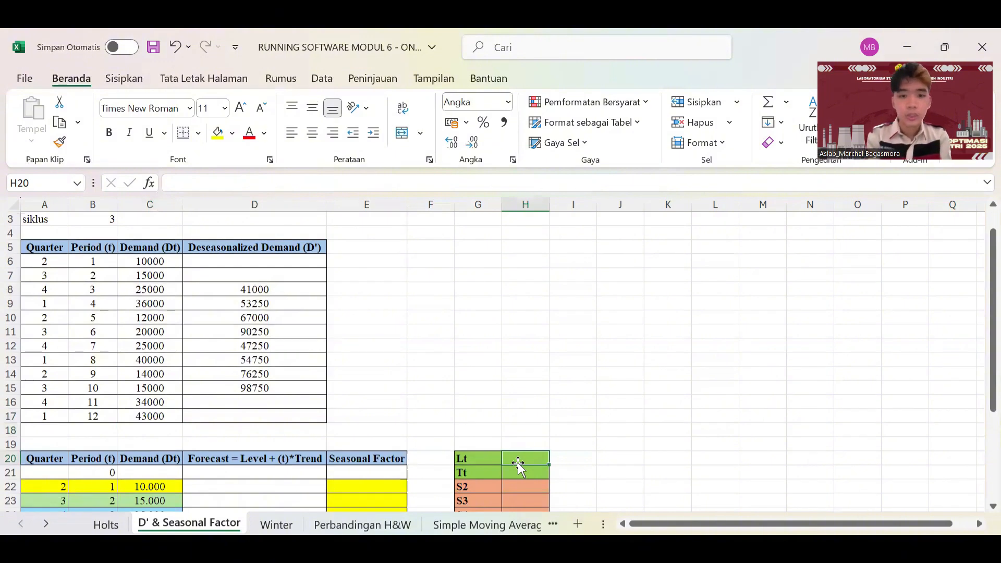
{"action": "type", "text": "="}
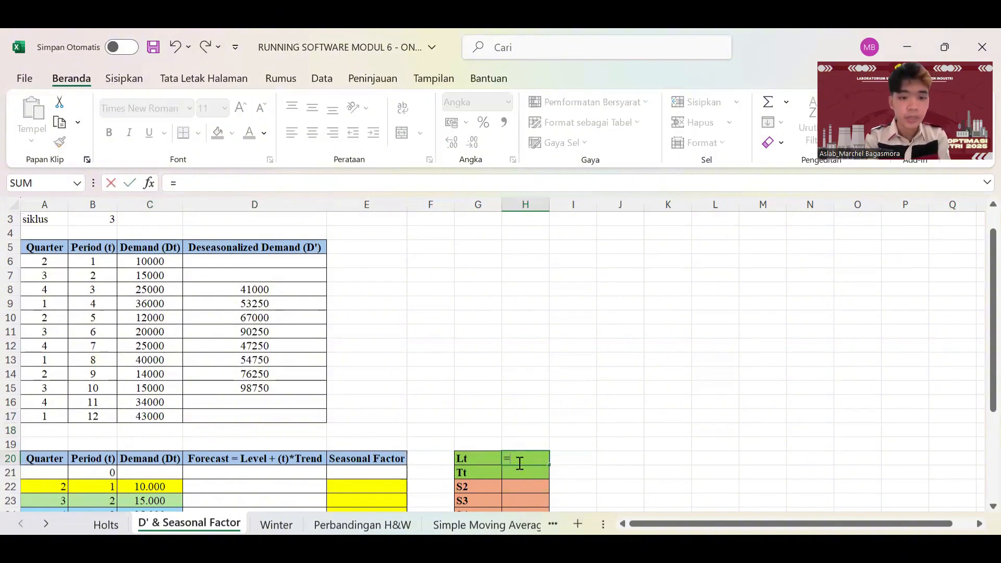
{"action": "type", "text": "inte"}
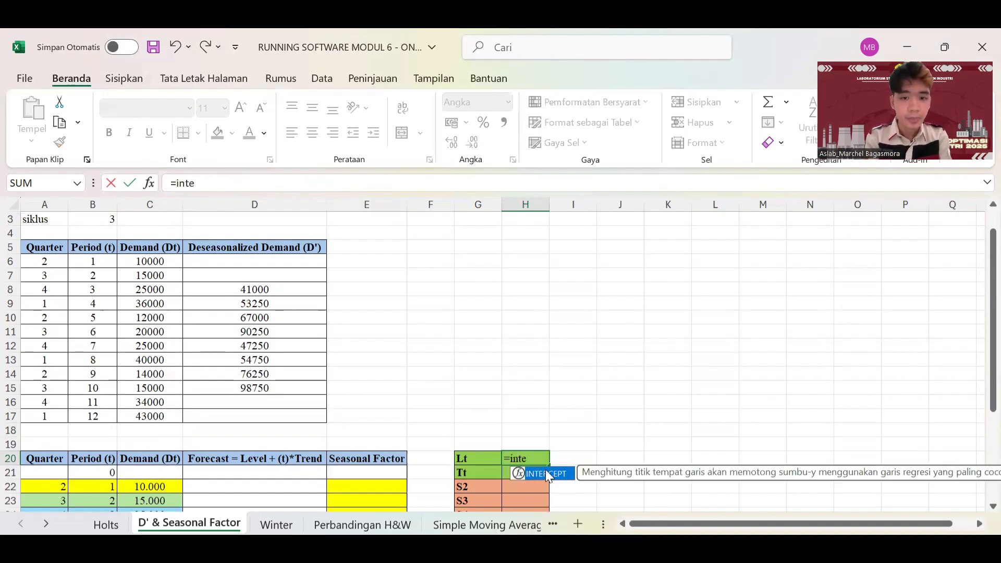
{"action": "double_click", "coordinate": [546, 472]}
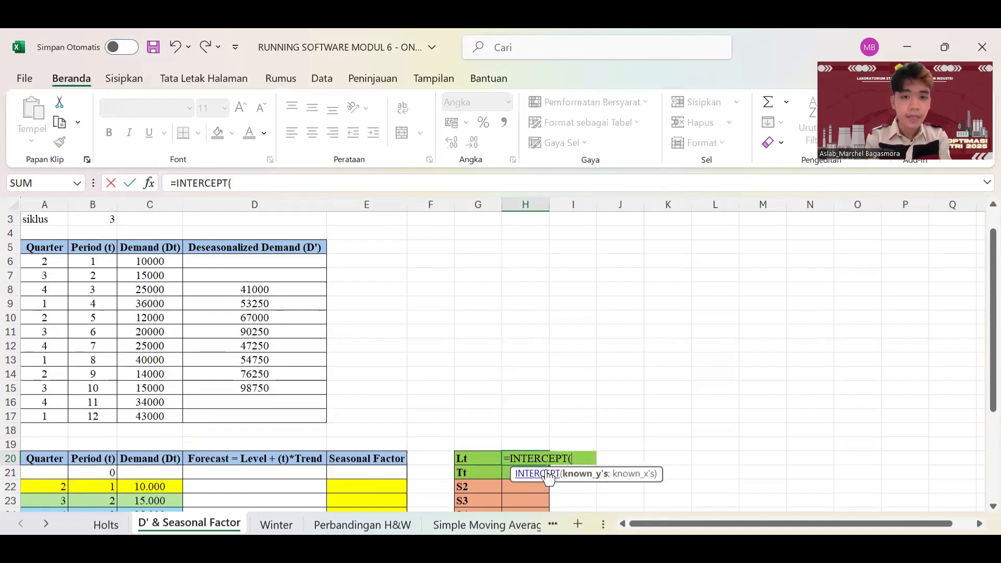
{"action": "left_click_drag", "start_coordinate": [284, 290], "coordinate": [284, 386]}
{"action": "type", "text": ";"}
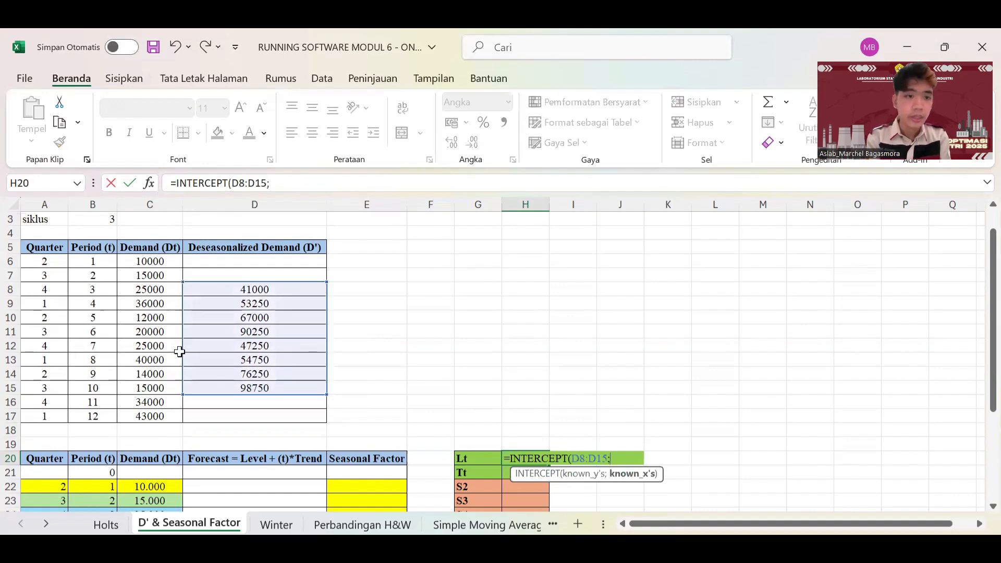
{"action": "left_click_drag", "start_coordinate": [98, 292], "coordinate": [97, 381]}
{"action": "key", "text": "Return"}
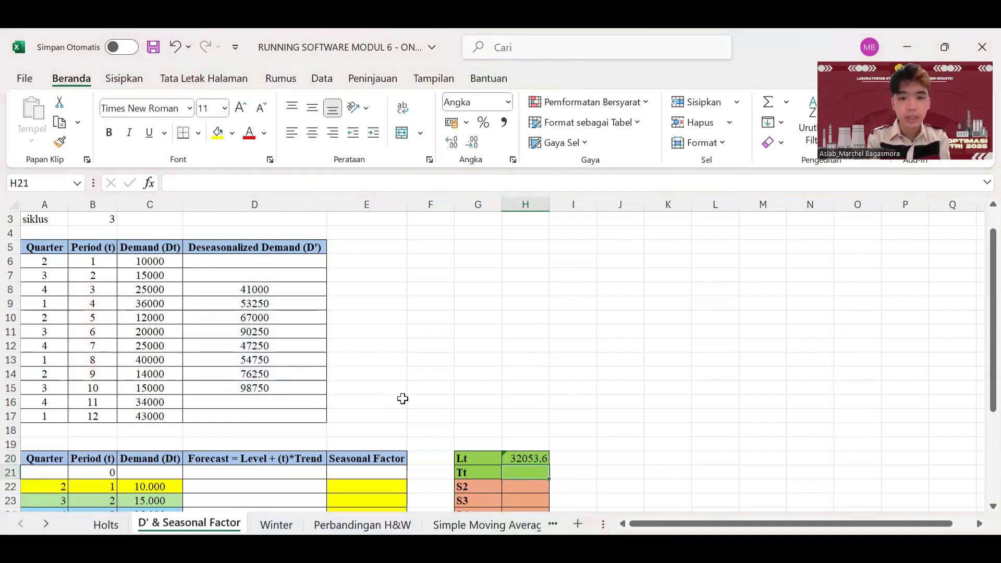
Step: Enter the Tt formula in H21 as SLOPE of the deseasonalized demand D8:D15 against the periods B8:B15
{"action": "type", "text": "=slop"}
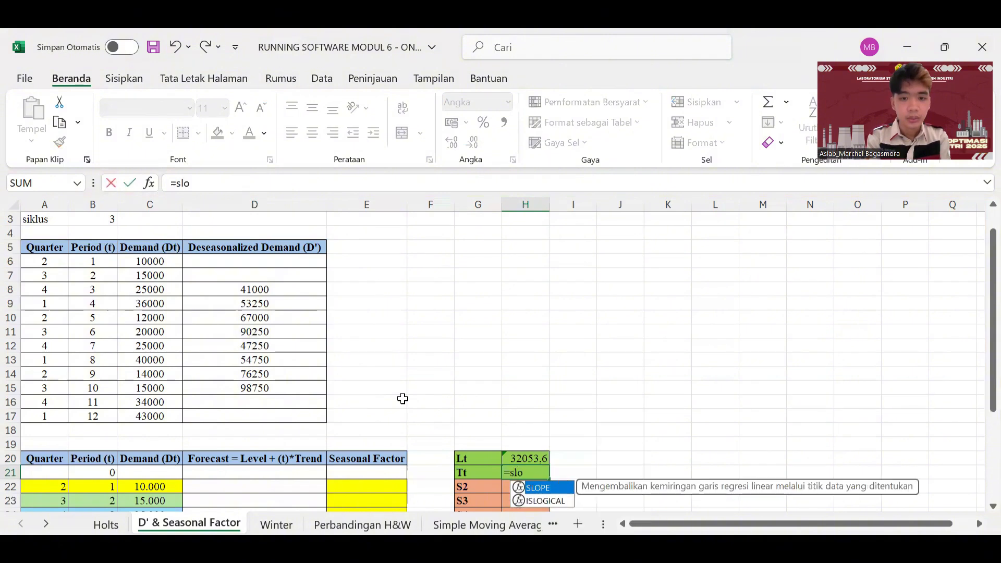
{"action": "double_click", "coordinate": [547, 490]}
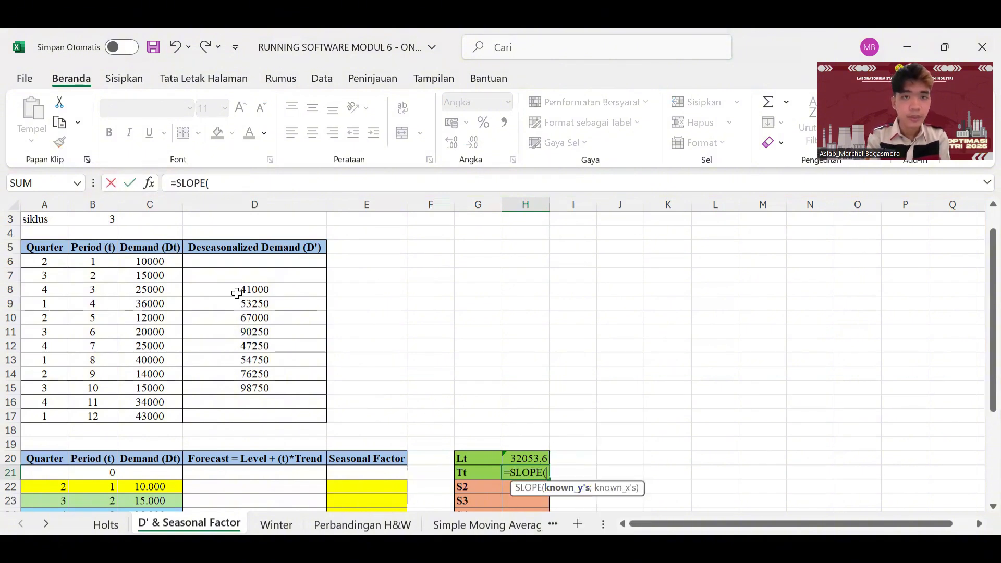
{"action": "left_click_drag", "start_coordinate": [237, 292], "coordinate": [236, 384]}
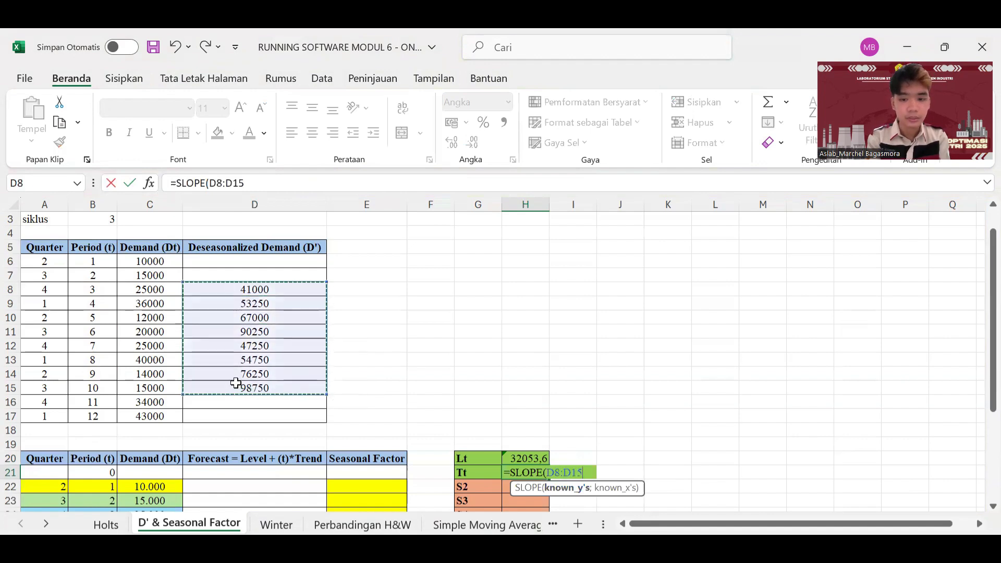
{"action": "type", "text": ";"}
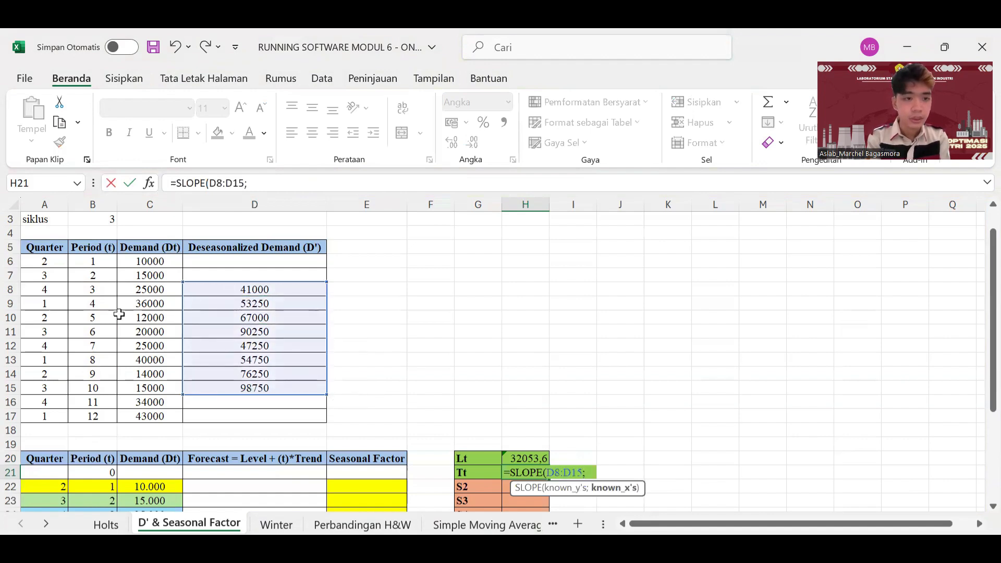
{"action": "left_click_drag", "start_coordinate": [92, 290], "coordinate": [98, 381]}
{"action": "key", "text": "Return"}
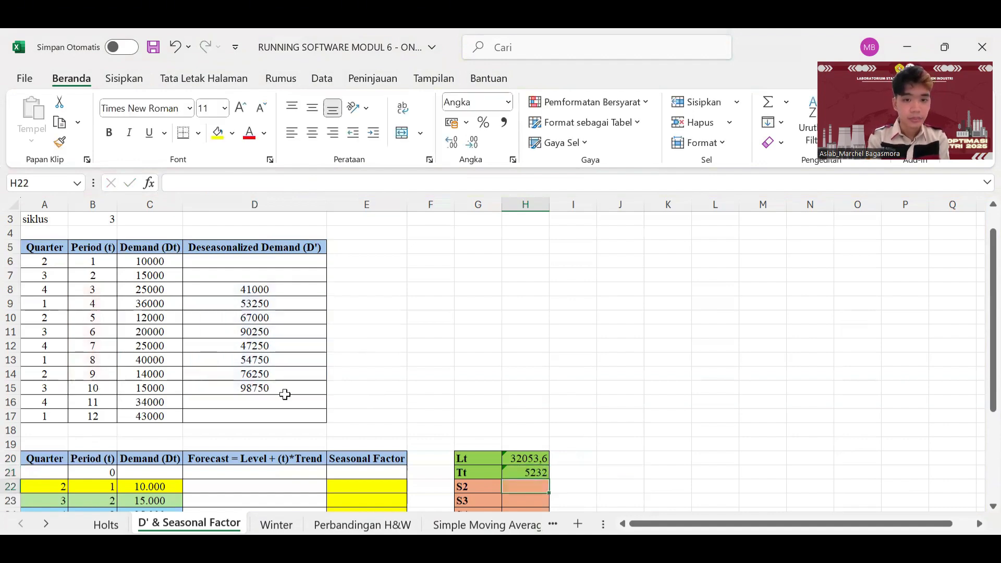
Step: Enter the period 1 forecast formula =H20+(B22*H21) in D22
{"action": "scroll", "coordinate": [336, 393], "scroll_direction": "down", "scroll_amount": 4}
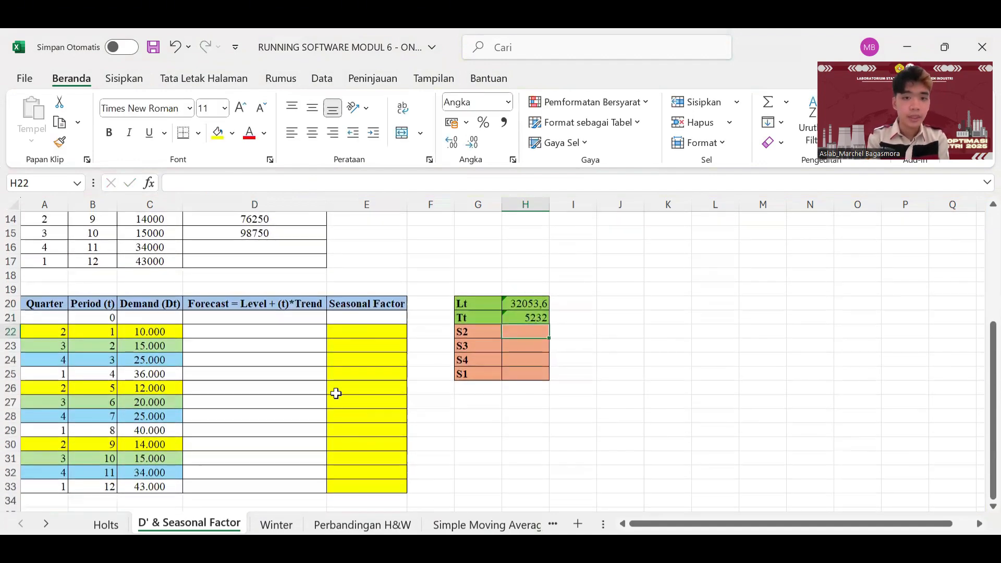
{"action": "left_click", "coordinate": [260, 334]}
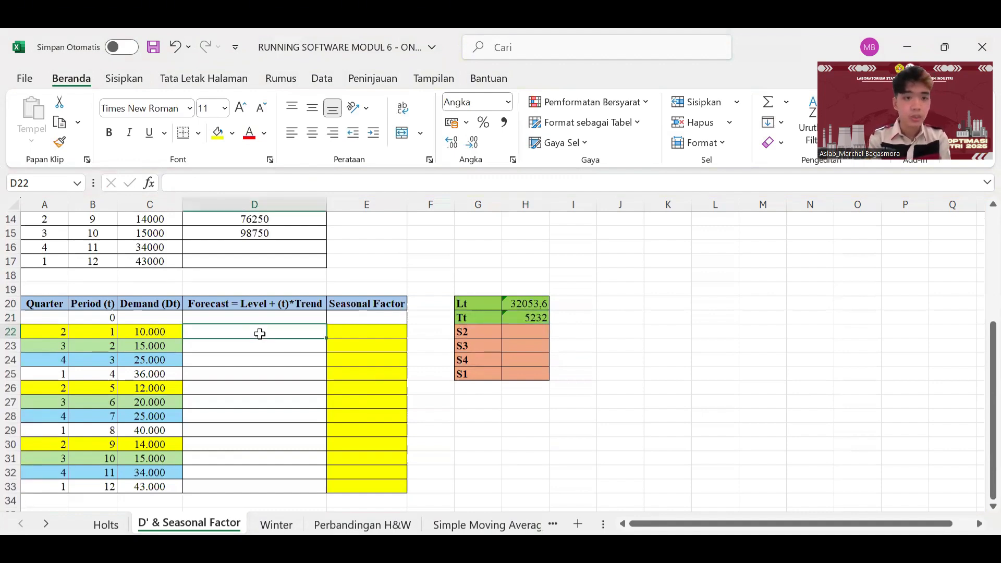
{"action": "type", "text": "="}
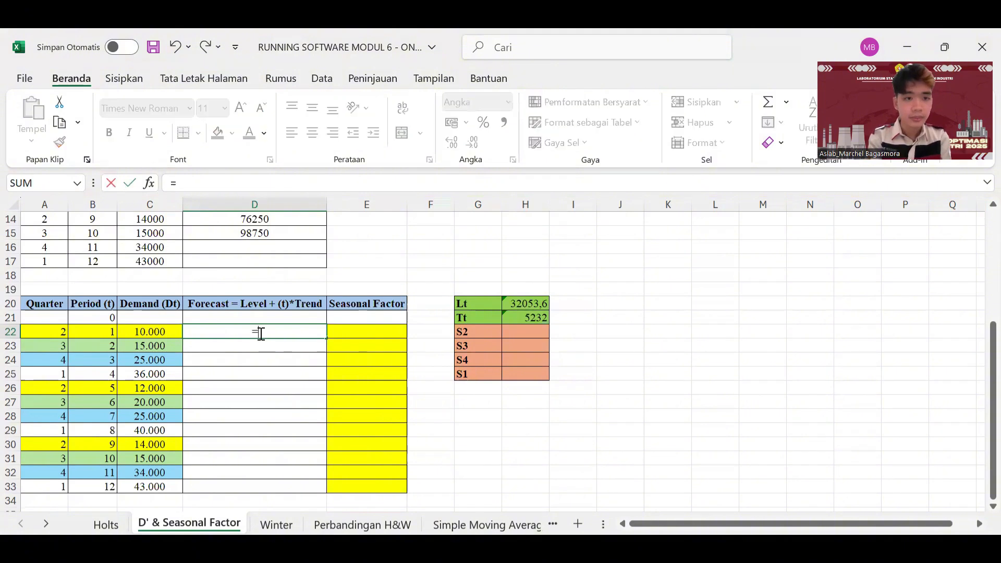
{"action": "left_click", "coordinate": [522, 305]}
{"action": "type", "text": "+("}
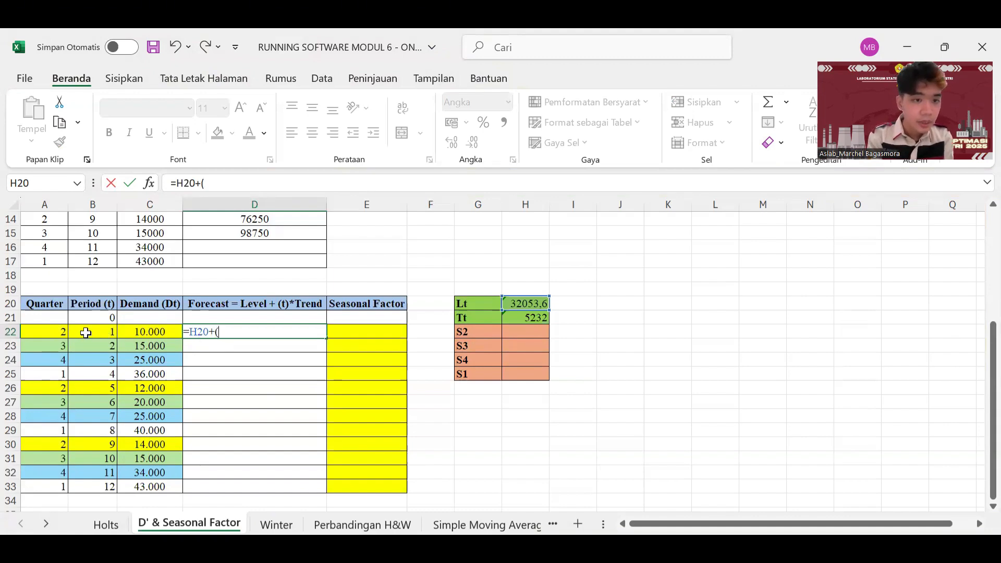
{"action": "left_click", "coordinate": [104, 335]}
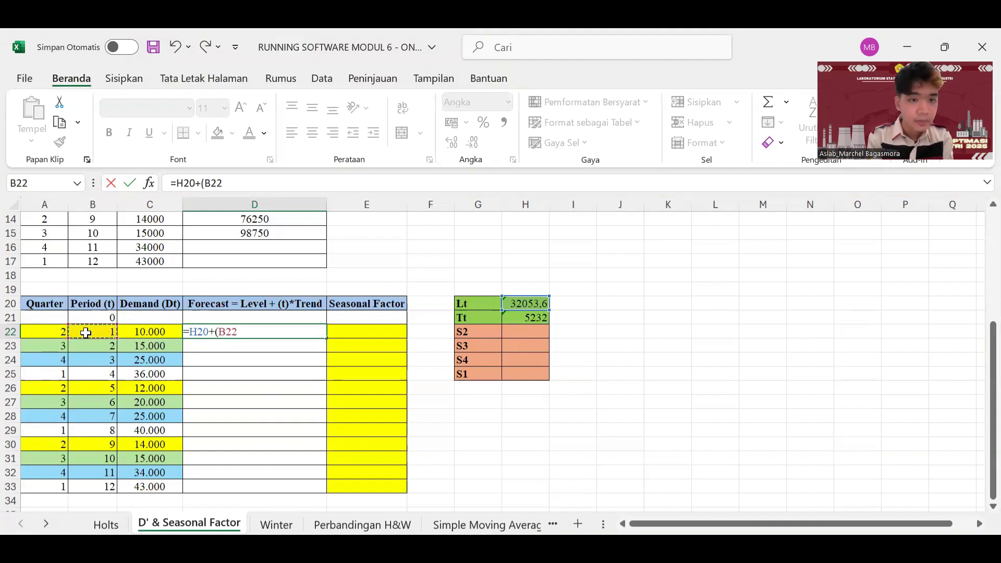
{"action": "type", "text": "*"}
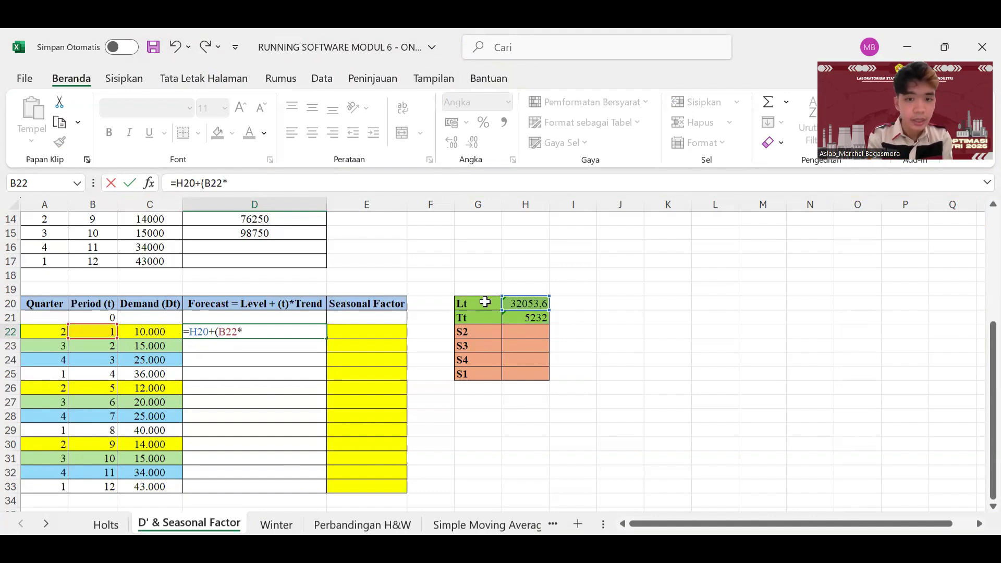
{"action": "left_click", "coordinate": [531, 315]}
{"action": "key", "text": "Return"}
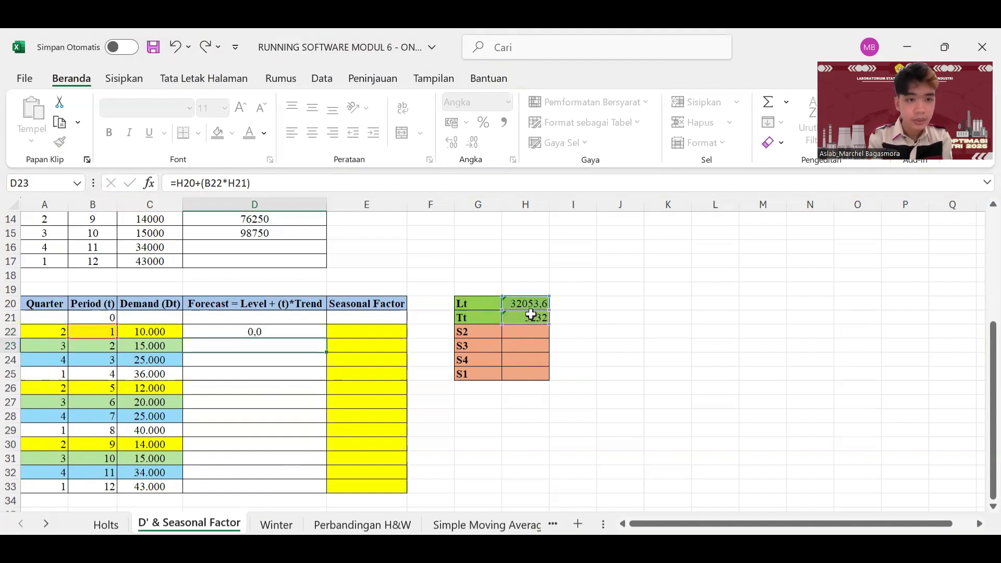
Step: Make the level and trend references in D22 absolute, giving =$H$20+(B22*$H$21), and fill the formula down through D33
{"action": "left_click", "coordinate": [242, 335]}
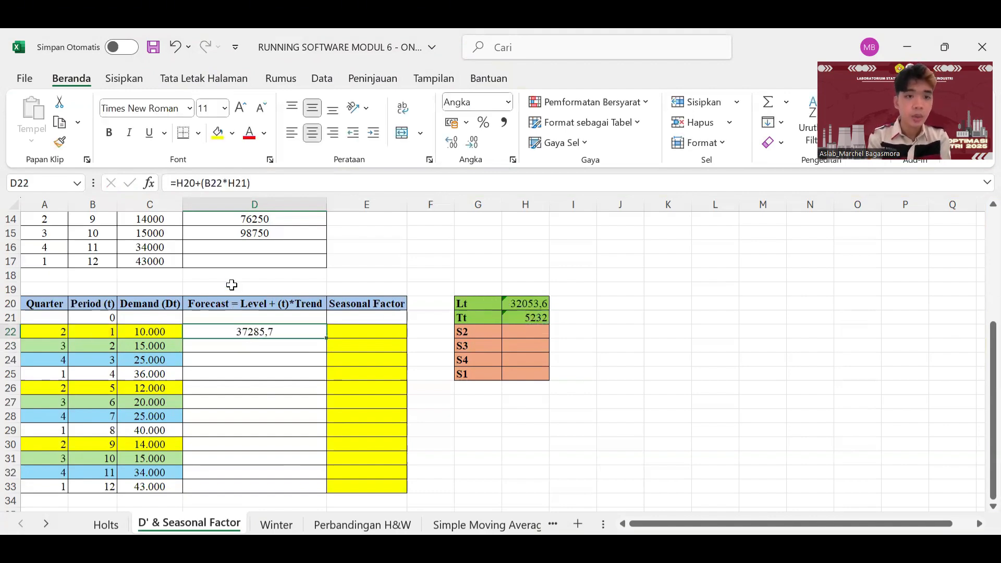
{"action": "left_click", "coordinate": [178, 183]}
{"action": "type", "text": "$H"}
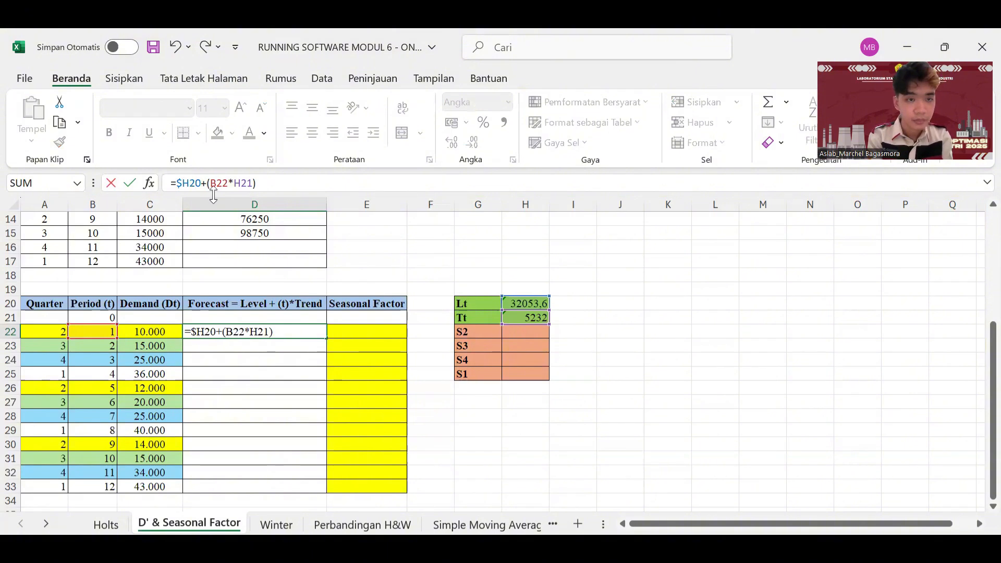
{"action": "type", "text": "$"}
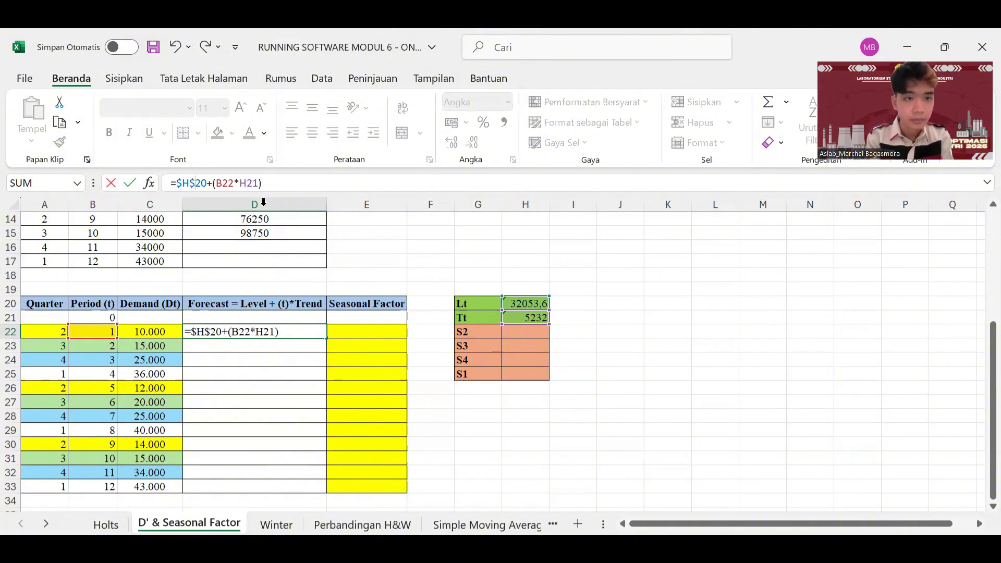
{"action": "left_click", "coordinate": [245, 183]}
{"action": "type", "text": "$"}
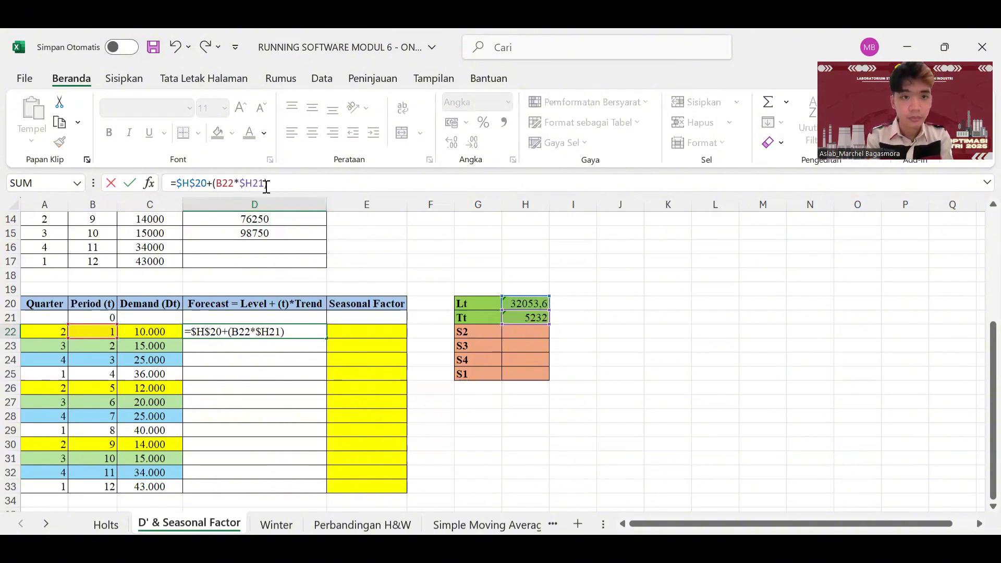
{"action": "left_click", "coordinate": [257, 182]}
{"action": "type", "text": "$"}
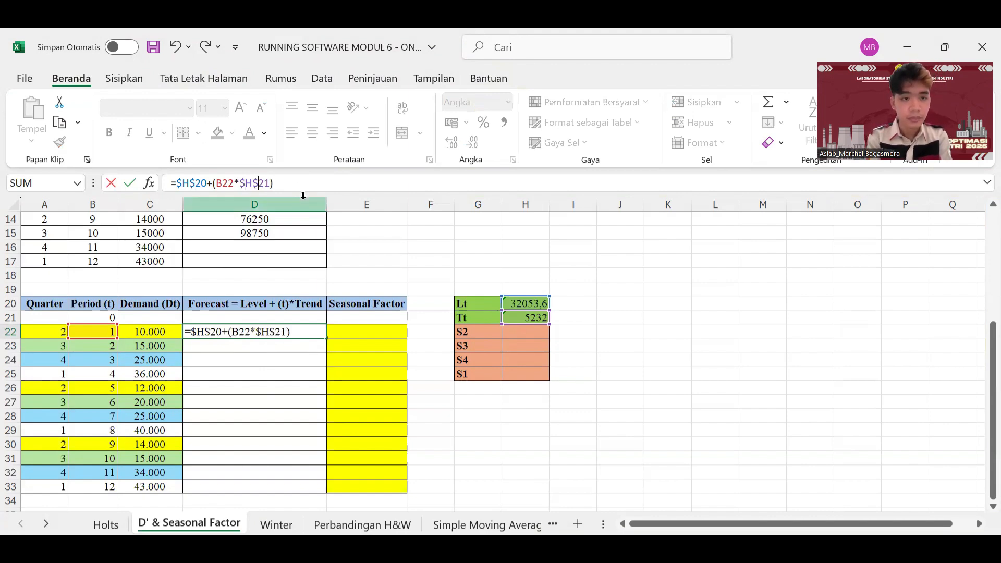
{"action": "key", "text": "Return"}
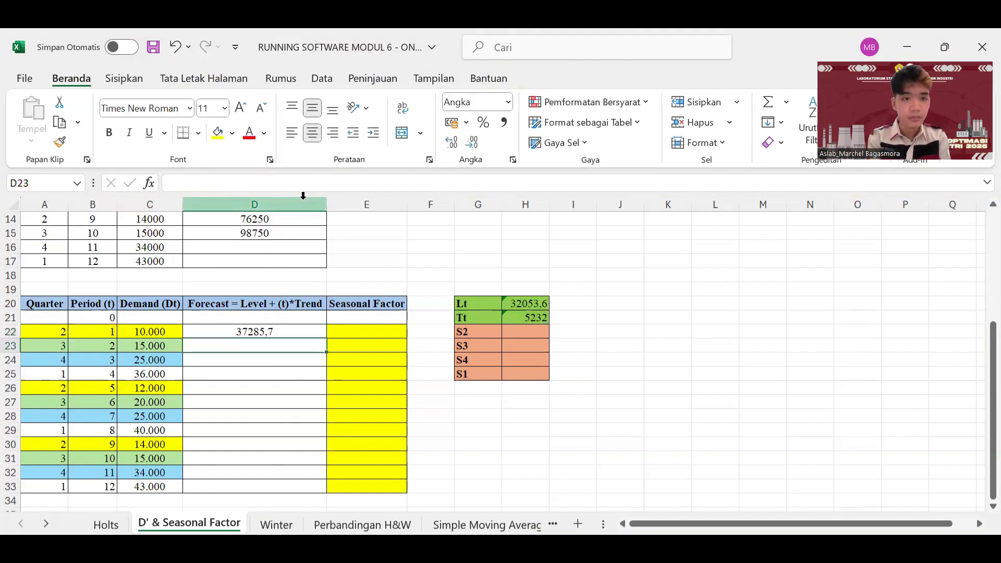
{"action": "left_click", "coordinate": [314, 332]}
{"action": "left_click_drag", "start_coordinate": [327, 338], "coordinate": [322, 492]}
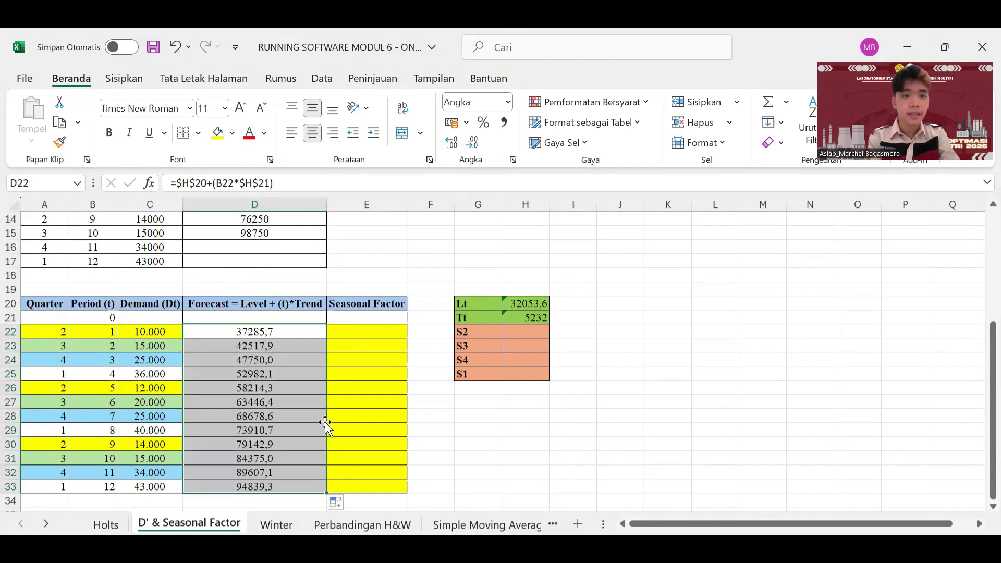
Step: Enter the seasonal factor formula =C22/D22 in E22 and fill it down through E33
{"action": "left_click", "coordinate": [368, 333]}
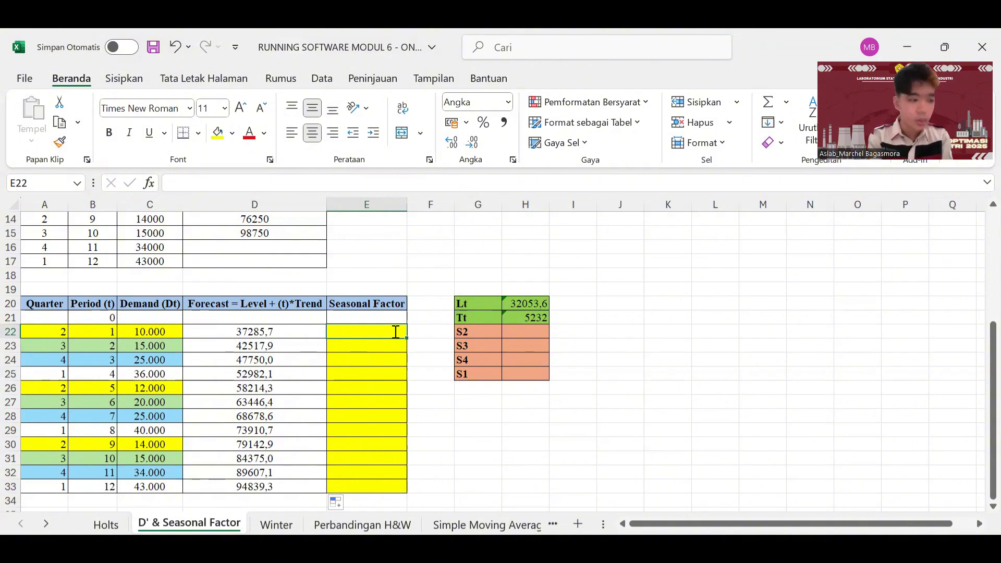
{"action": "type", "text": "="}
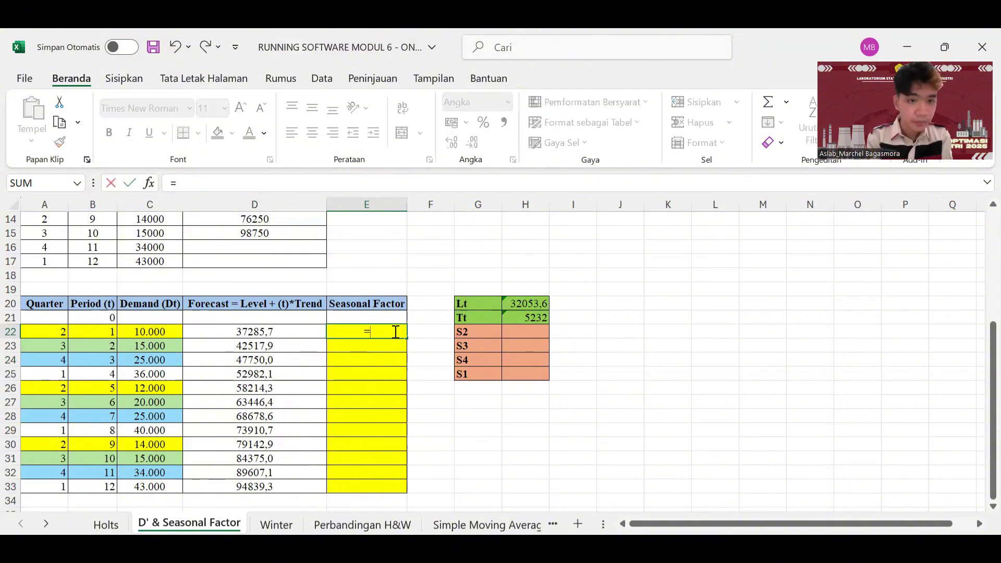
{"action": "left_click", "coordinate": [173, 332]}
{"action": "type", "text": "/"}
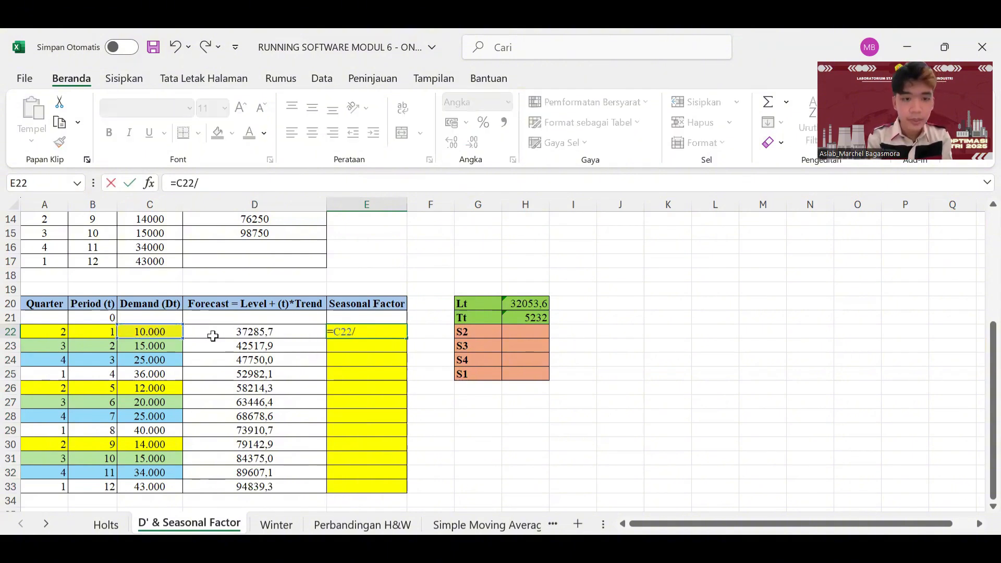
{"action": "left_click", "coordinate": [233, 335]}
{"action": "key", "text": "Return"}
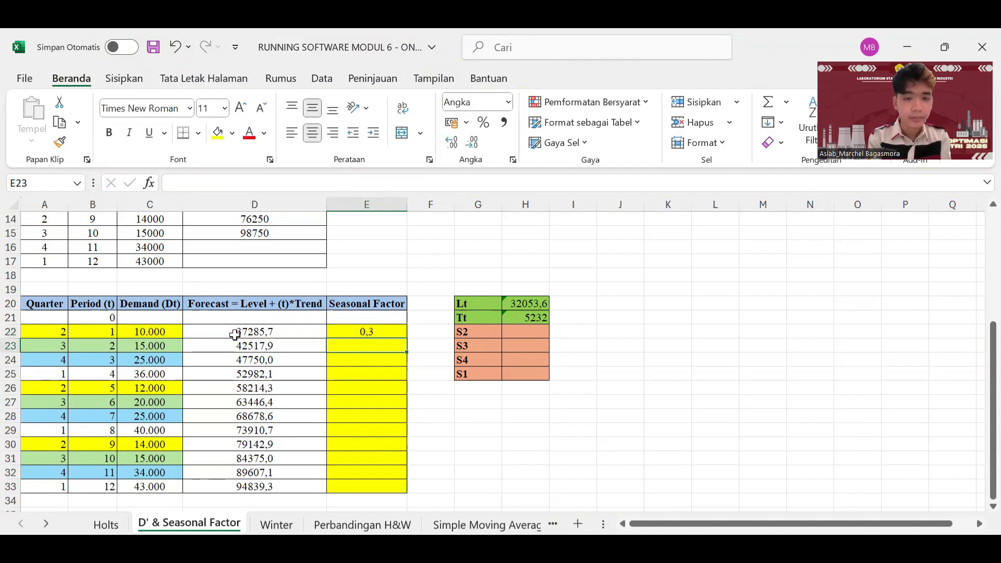
{"action": "left_click", "coordinate": [353, 332]}
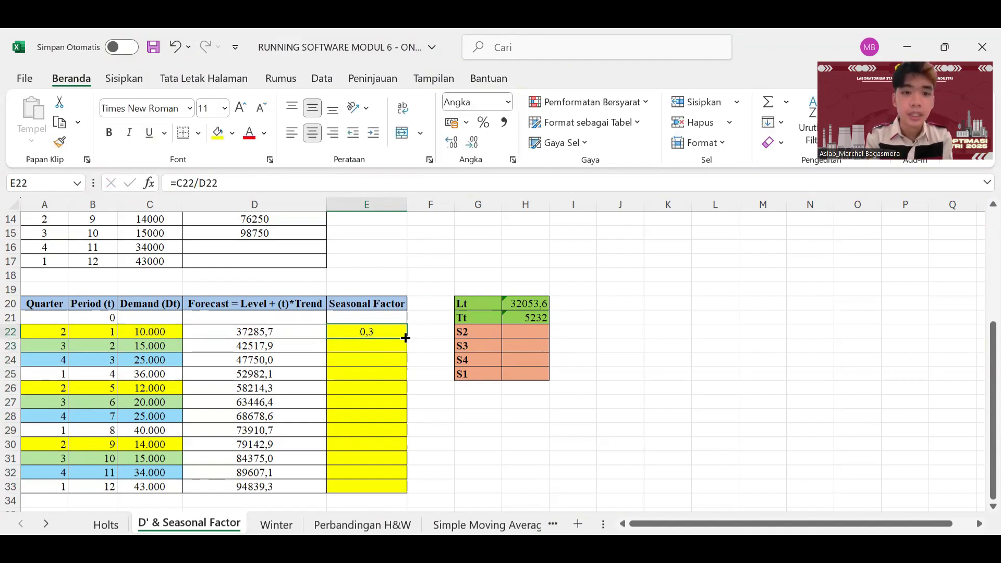
{"action": "left_click_drag", "start_coordinate": [406, 338], "coordinate": [406, 485]}
{"action": "left_click_drag", "start_coordinate": [405, 493], "coordinate": [406, 493]}
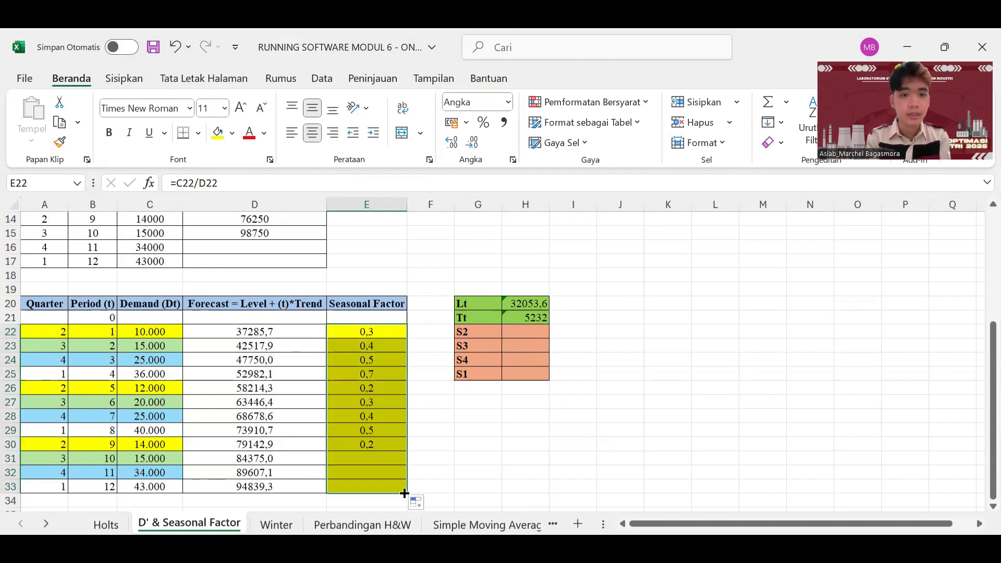
{"action": "left_click", "coordinate": [423, 476]}
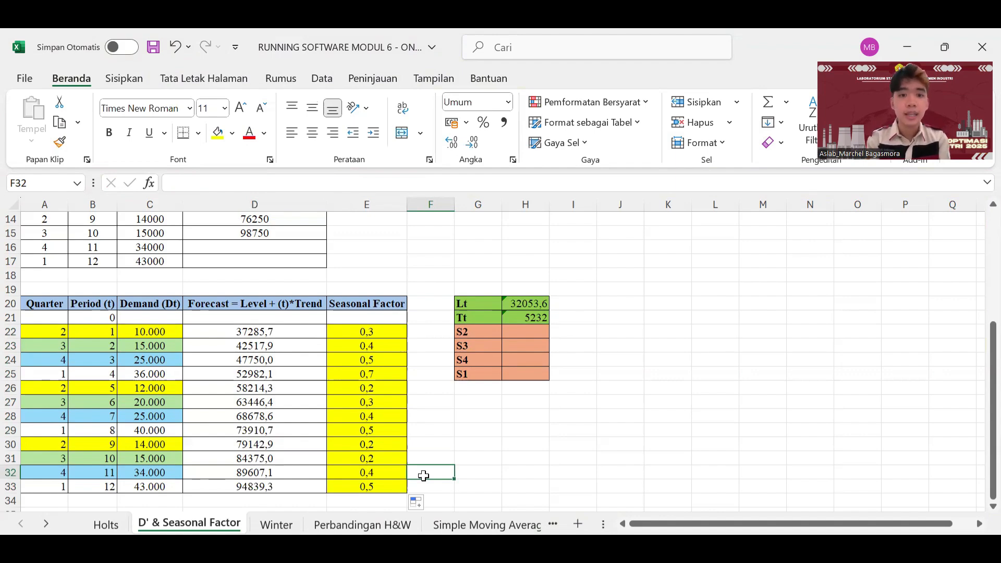
Step: Enter the S2 seasonal factor in H22 as the average of the quarter 2 factors, =AVERAGE(E22;E26;E30)
{"action": "left_click", "coordinate": [477, 458]}
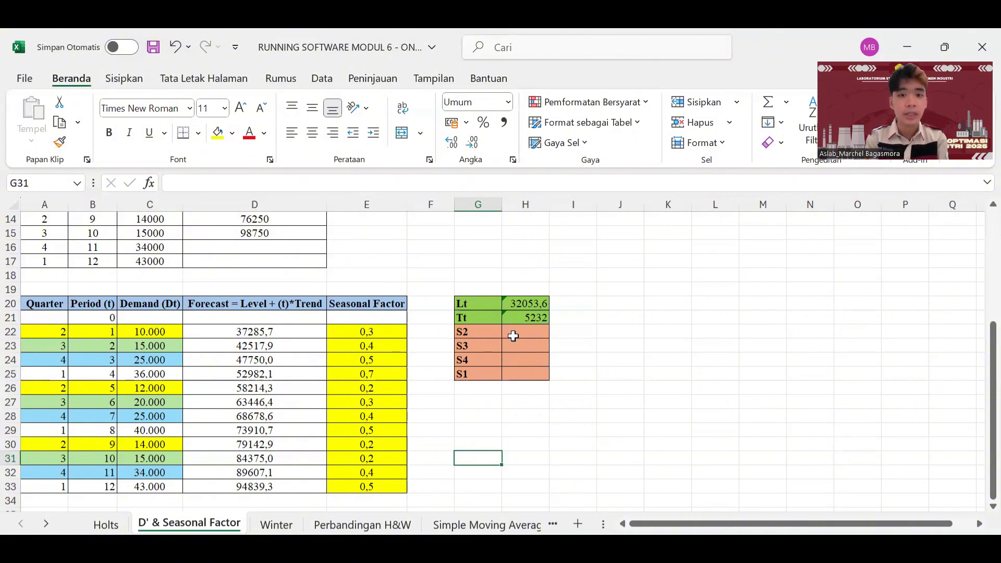
{"action": "left_click", "coordinate": [515, 332]}
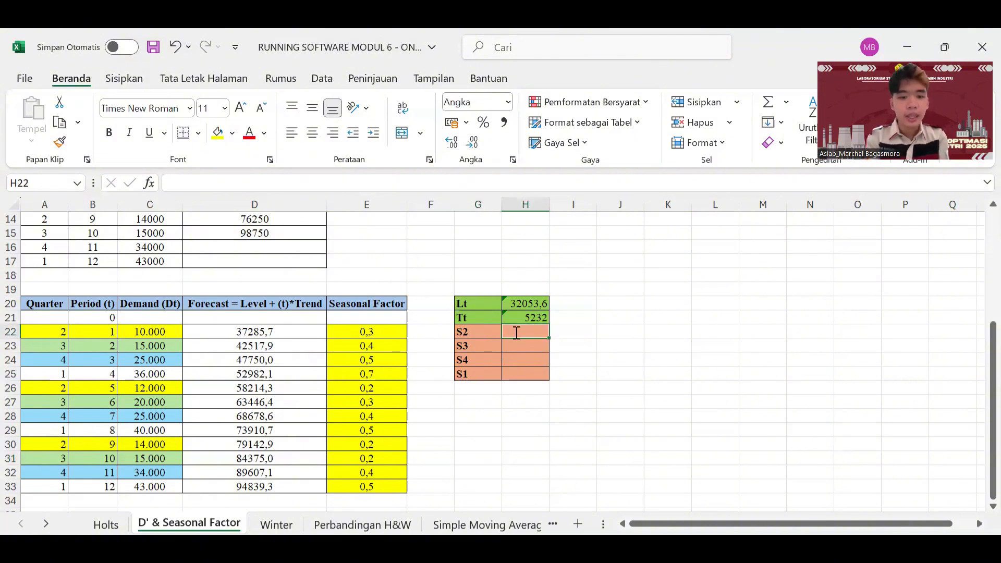
{"action": "type", "text": "=ave"}
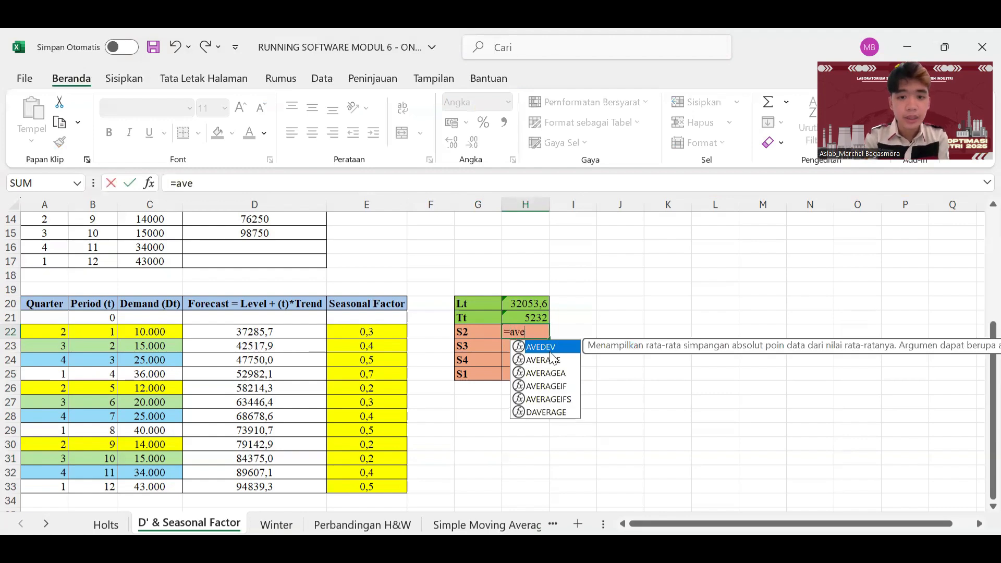
{"action": "double_click", "coordinate": [545, 360]}
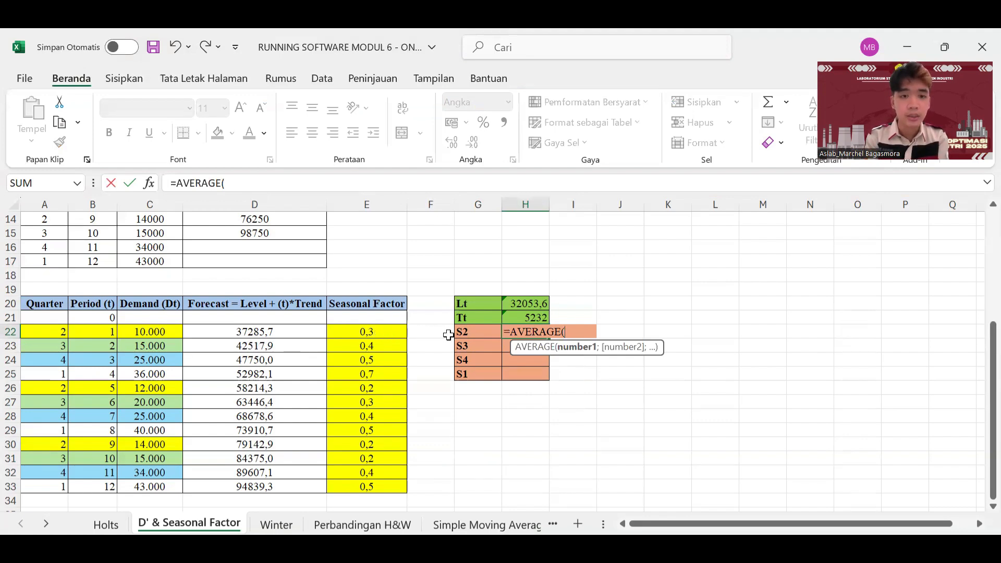
{"action": "left_click", "coordinate": [390, 333]}
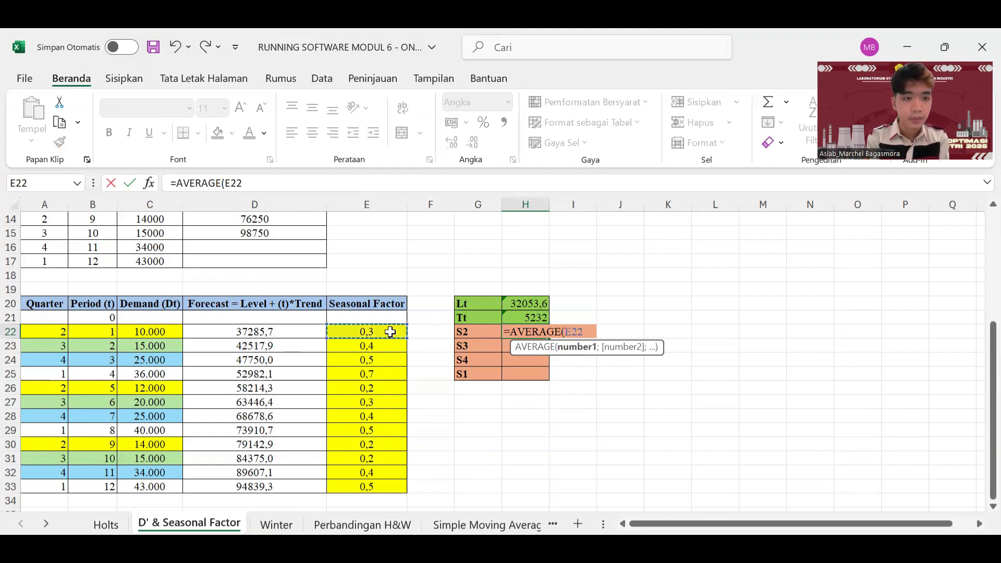
{"action": "type", "text": ";"}
{"action": "left_click", "coordinate": [347, 390]}
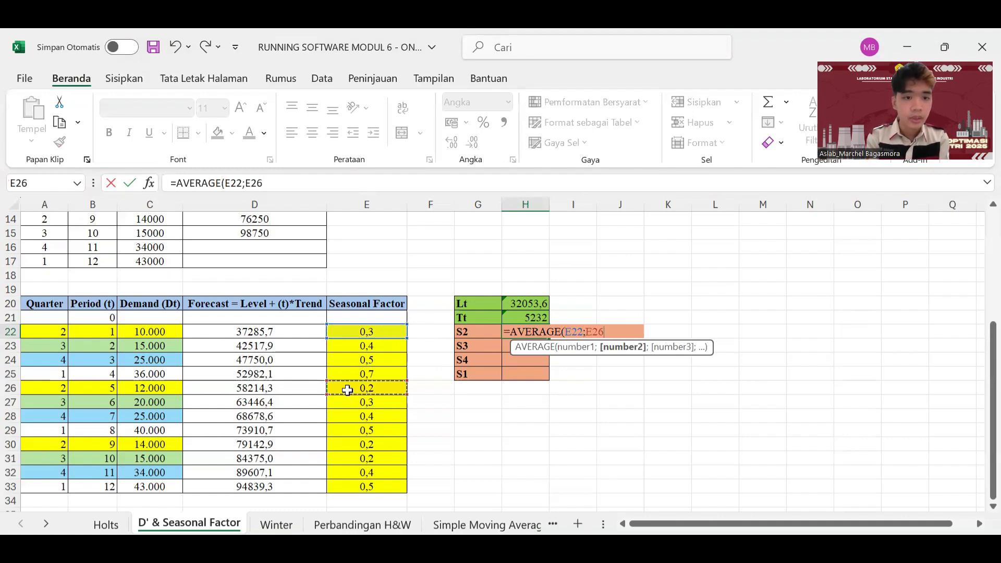
{"action": "type", "text": ";"}
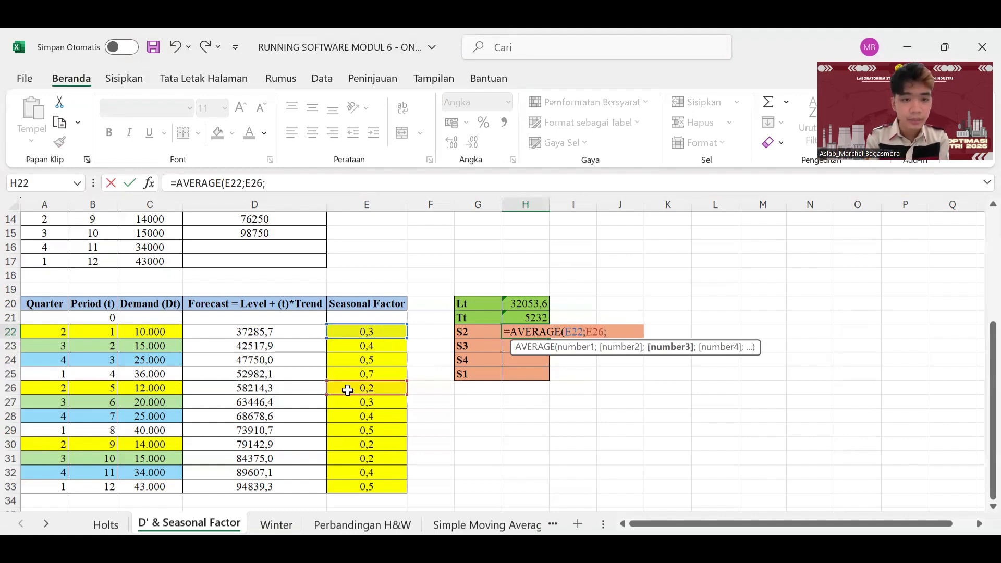
{"action": "left_click", "coordinate": [351, 444]}
{"action": "type", "text": ";"}
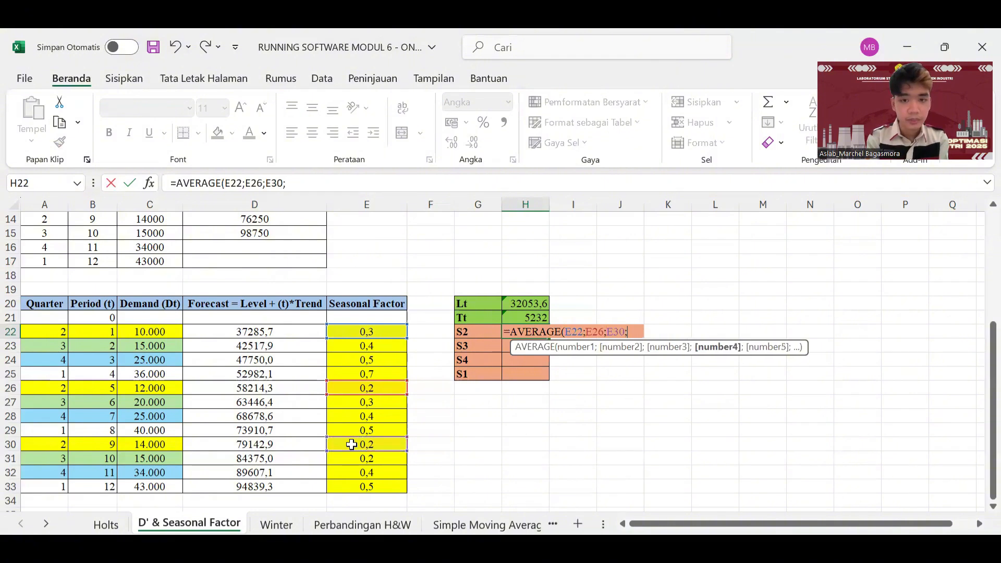
{"action": "key", "text": "BackSpace"}
{"action": "type", "text": ")"}
{"action": "key", "text": "Return"}
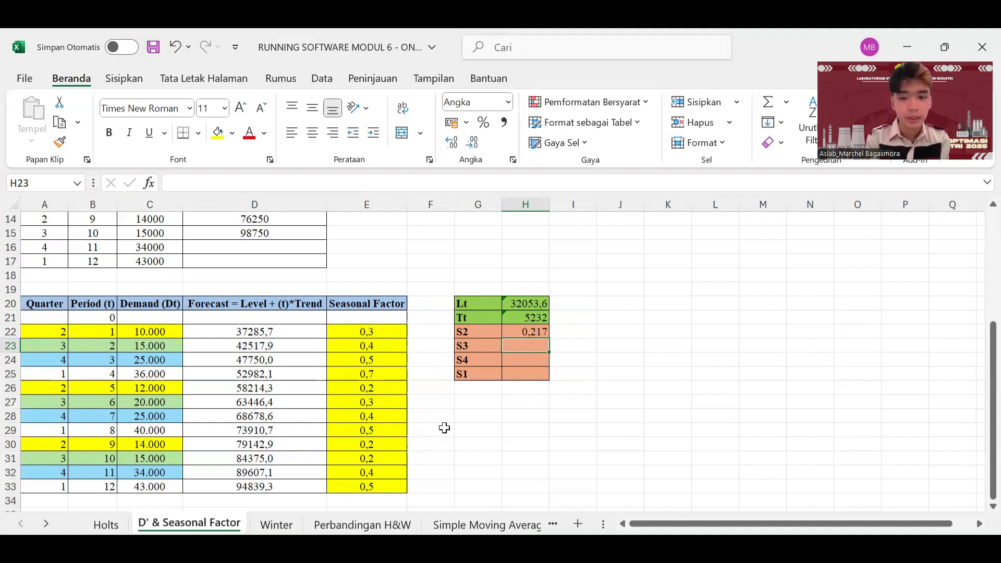
Step: Enter the S3 seasonal factor in H23 as the average of the quarter 3 factors, =AVERAGE(E23;E27;E31)
{"action": "type", "text": "="}
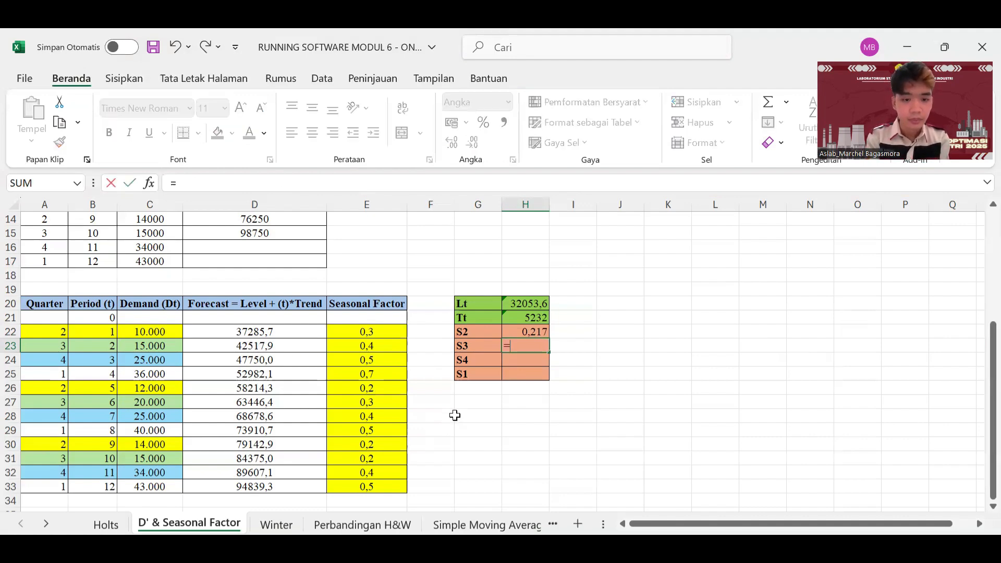
{"action": "type", "text": "ave"}
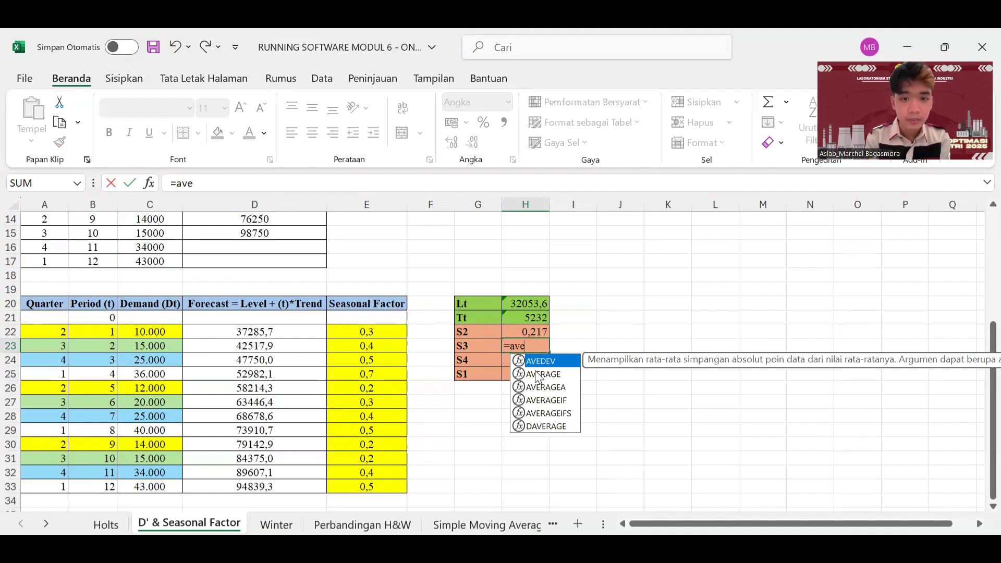
{"action": "double_click", "coordinate": [542, 375]}
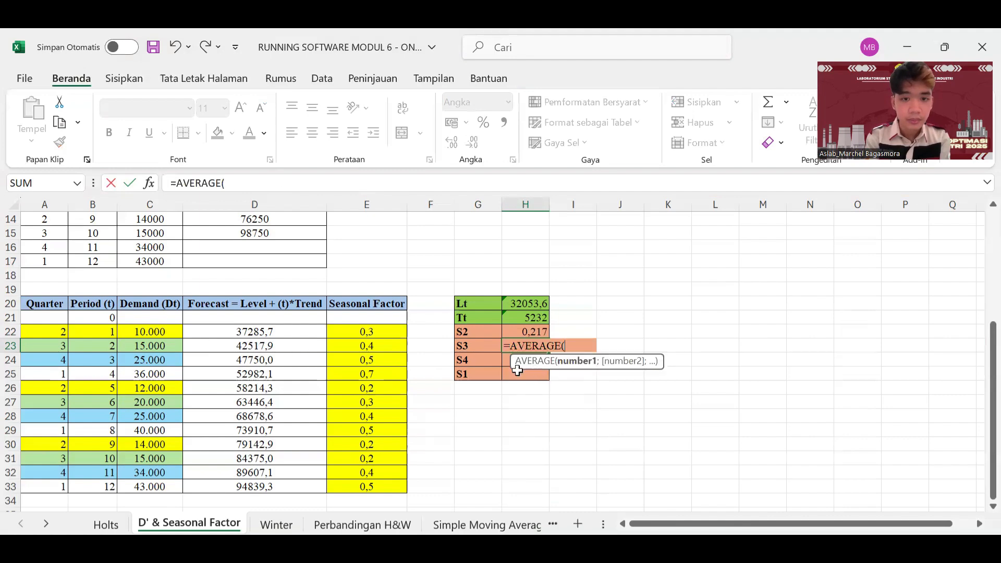
{"action": "left_click", "coordinate": [383, 347]}
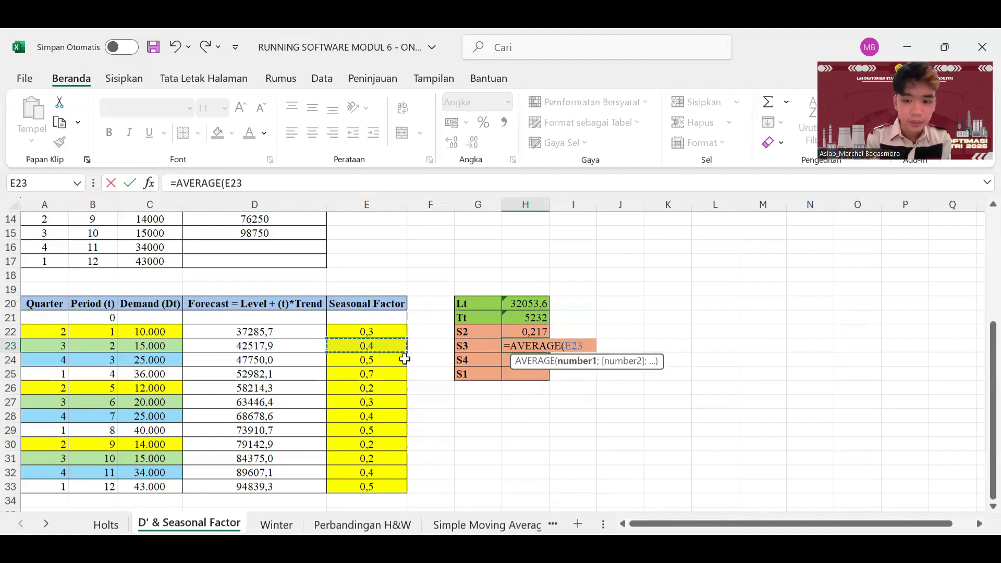
{"action": "type", "text": ";"}
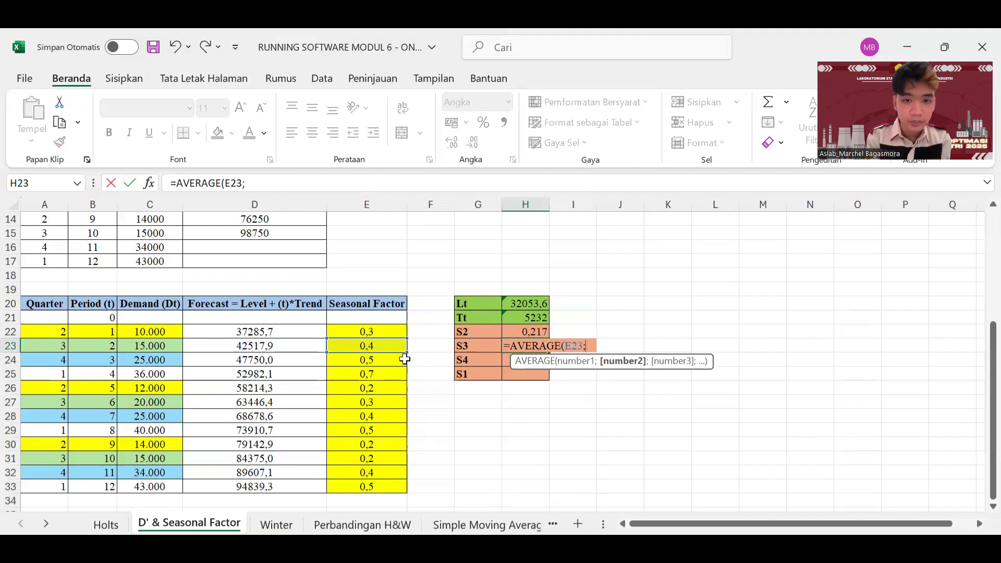
{"action": "left_click", "coordinate": [368, 402]}
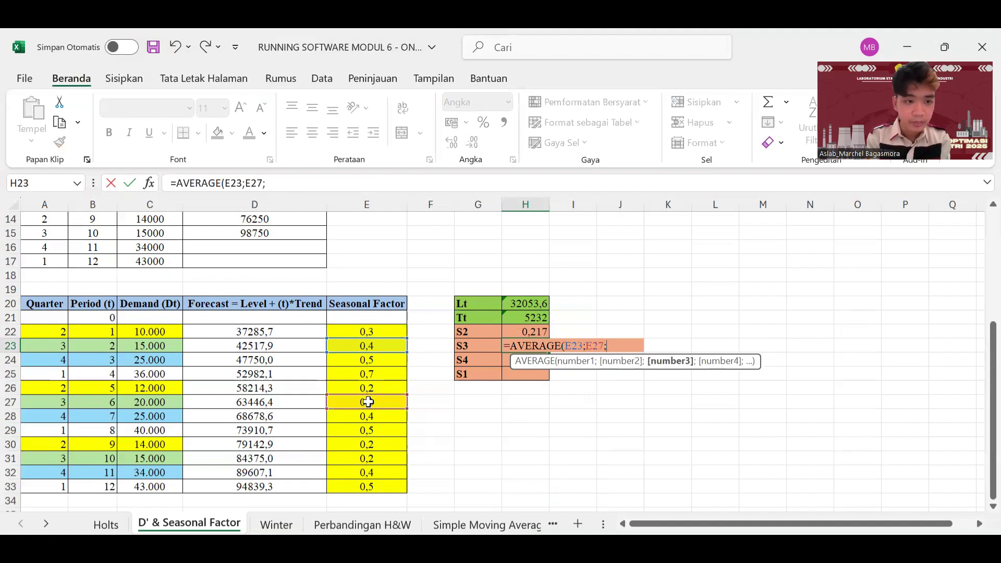
{"action": "left_click", "coordinate": [350, 459]}
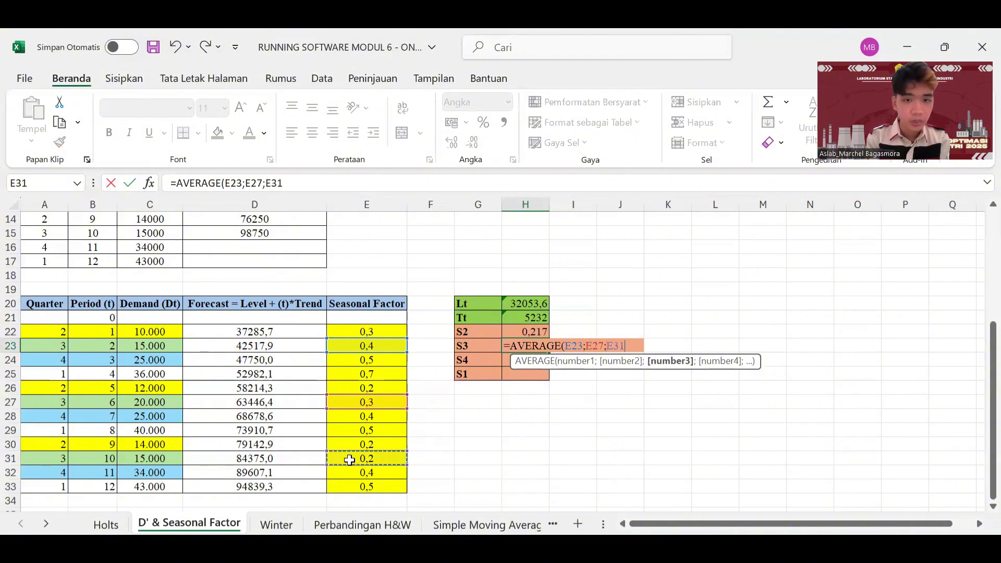
{"action": "key", "text": "Return"}
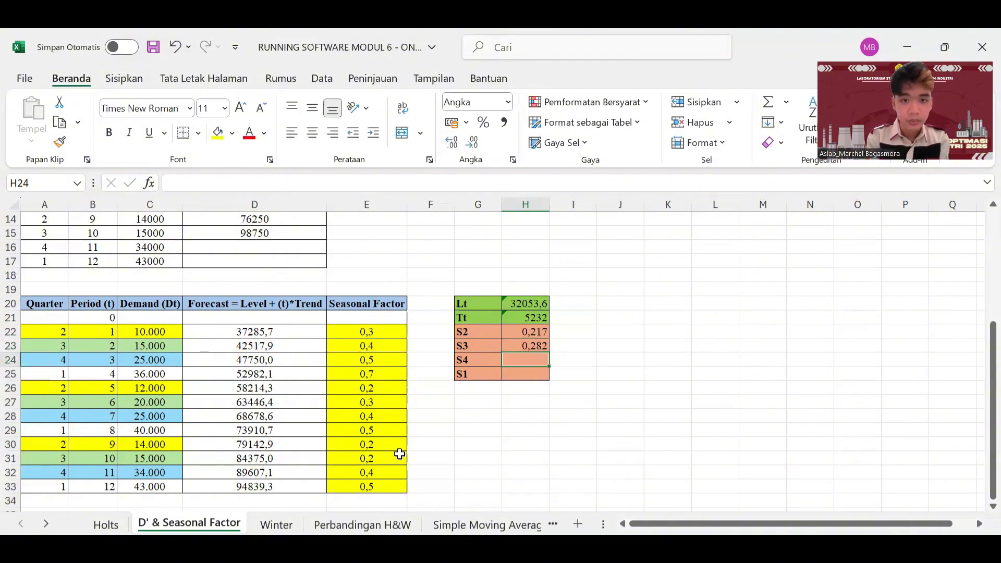
Step: Enter the S4 seasonal factor in H24 as the average of the quarter 4 factors, =AVERAGE(E24;E28;E32)
{"action": "type", "text": "=ave"}
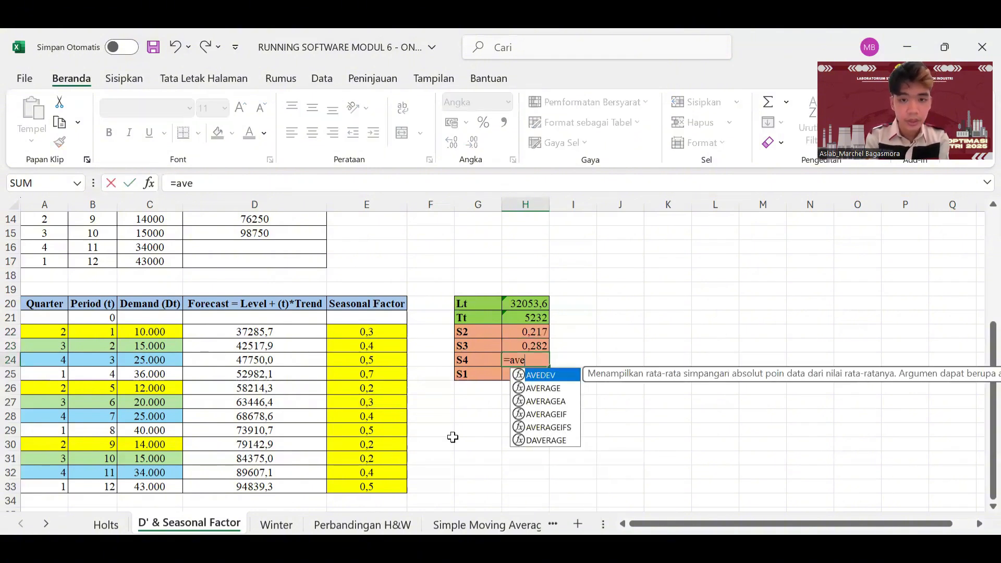
{"action": "double_click", "coordinate": [537, 389]}
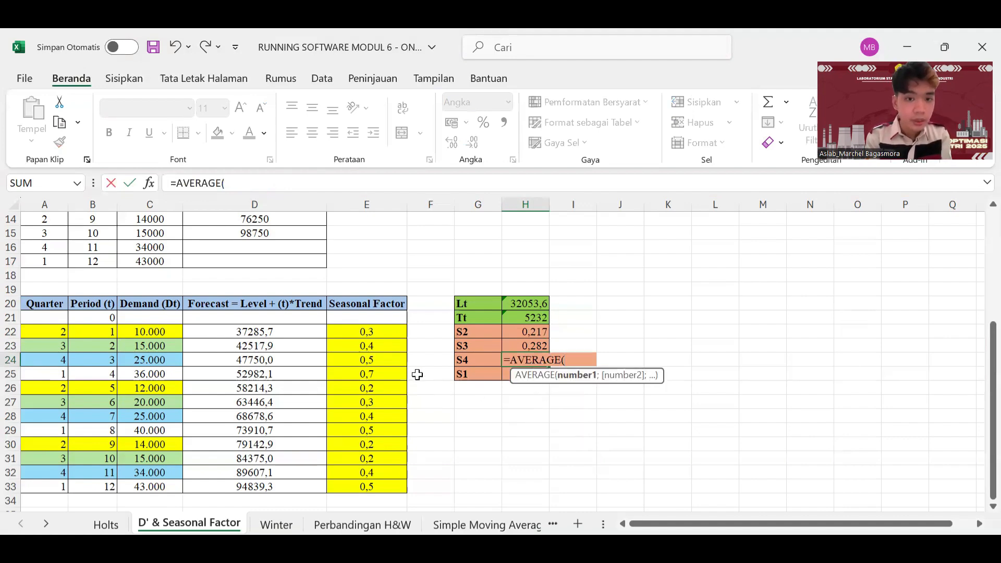
{"action": "left_click", "coordinate": [365, 360]}
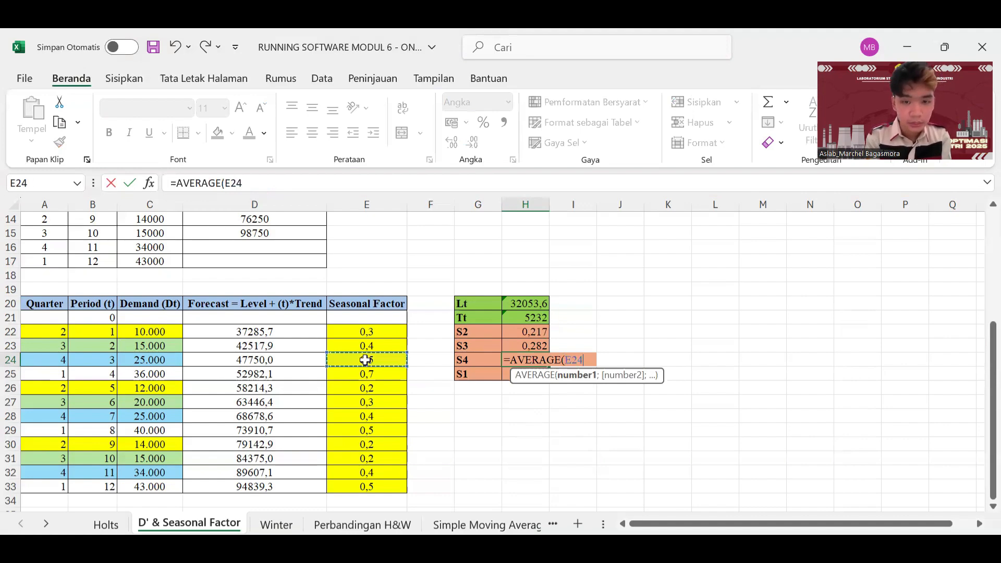
{"action": "type", "text": ";"}
{"action": "left_click", "coordinate": [336, 417]}
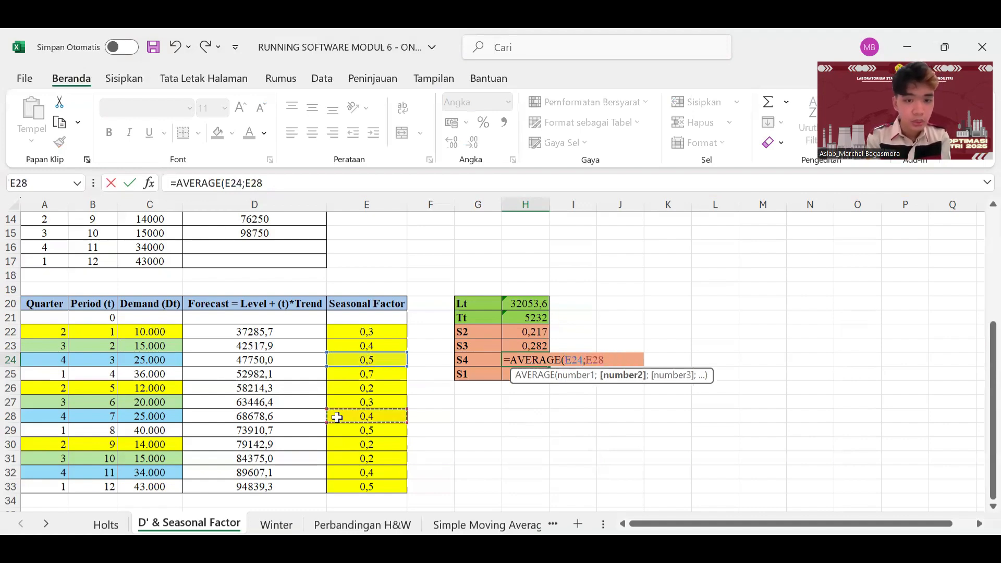
{"action": "type", "text": ";"}
{"action": "left_click", "coordinate": [363, 473]}
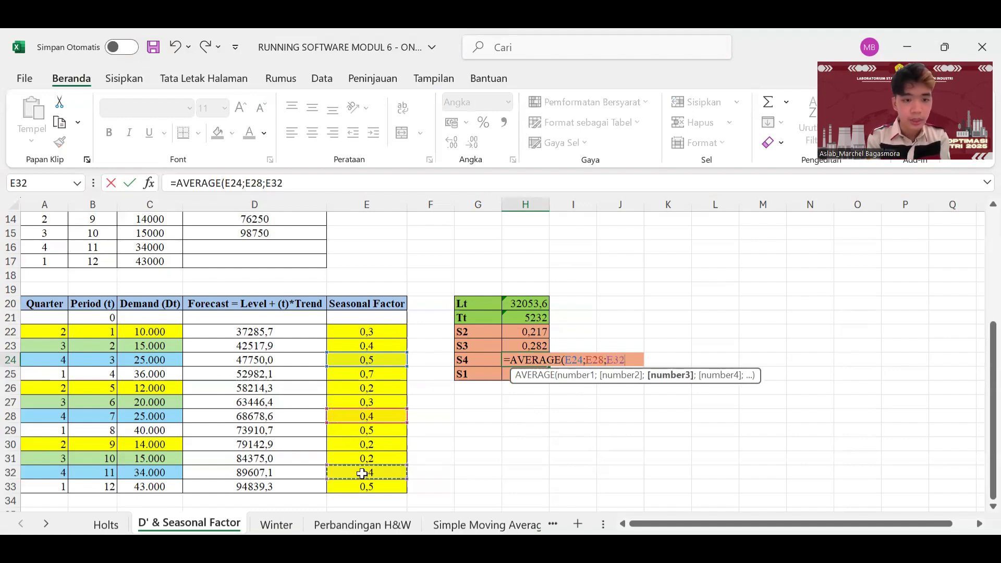
{"action": "type", "text": ")"}
{"action": "key", "text": "Return"}
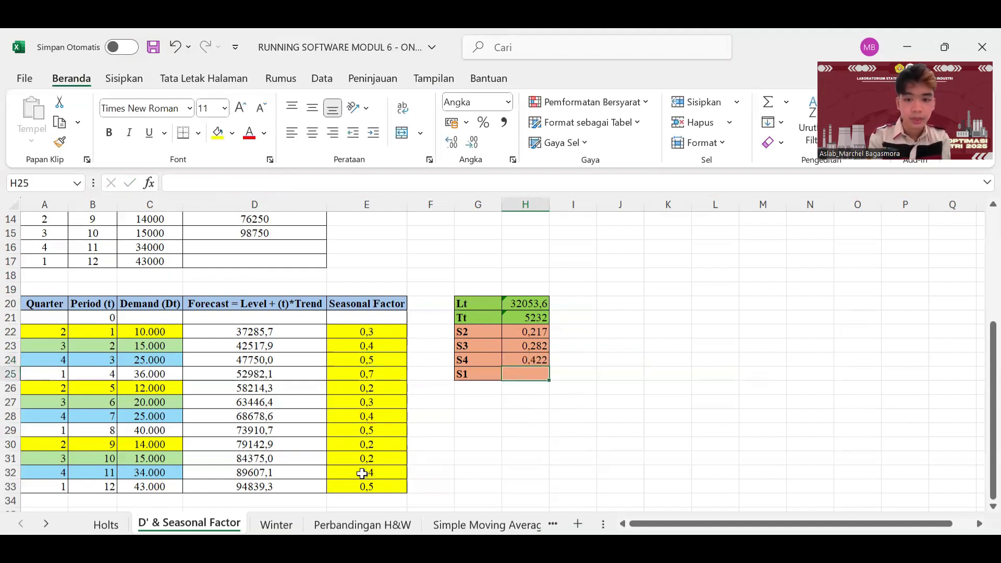
Step: Enter the S1 seasonal factor in H25 as the average of the quarter 1 factors, =AVERAGE(E25;E29;E33)
{"action": "type", "text": "="}
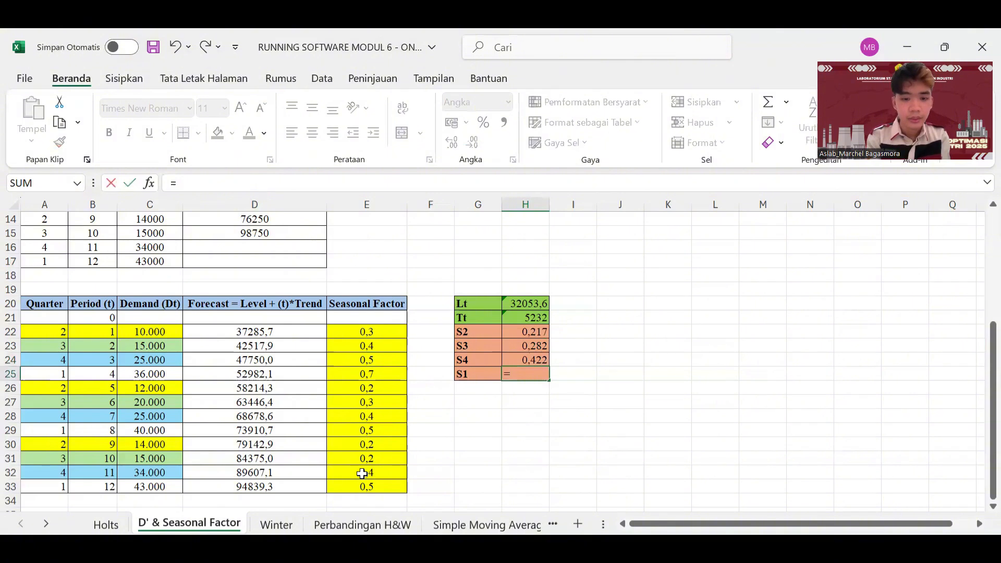
{"action": "type", "text": "ave"}
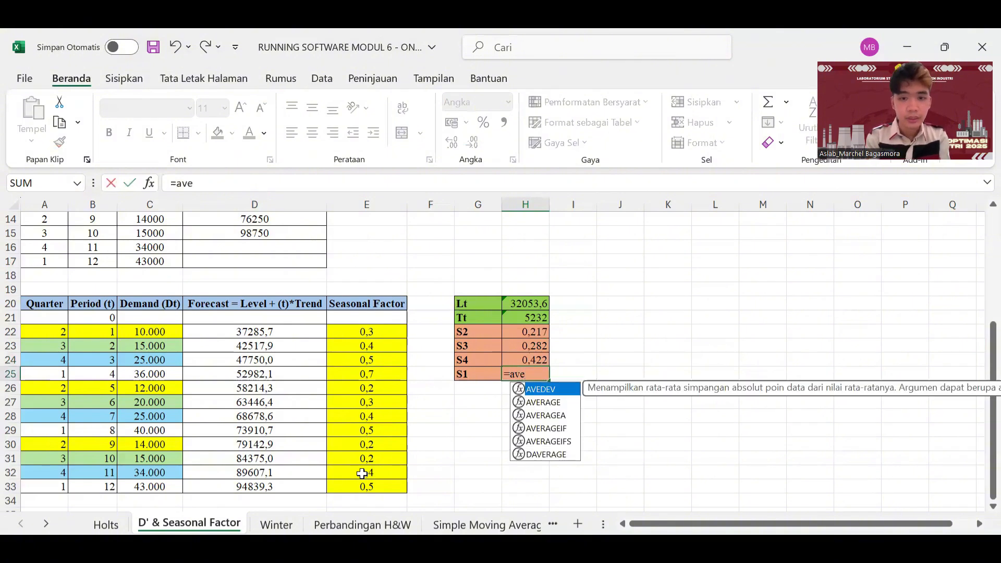
{"action": "double_click", "coordinate": [534, 402]}
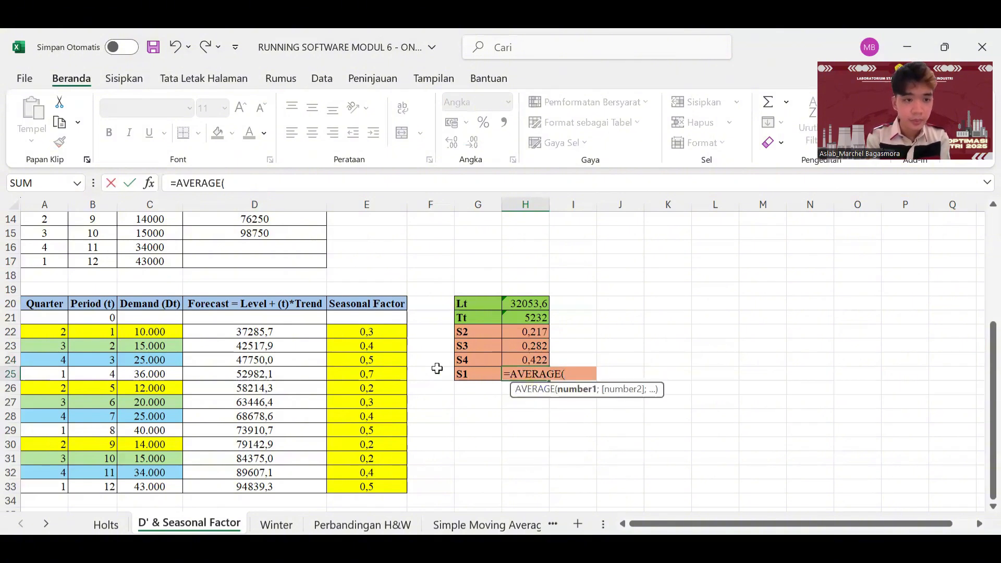
{"action": "left_click", "coordinate": [392, 374]}
{"action": "type", "text": ";"}
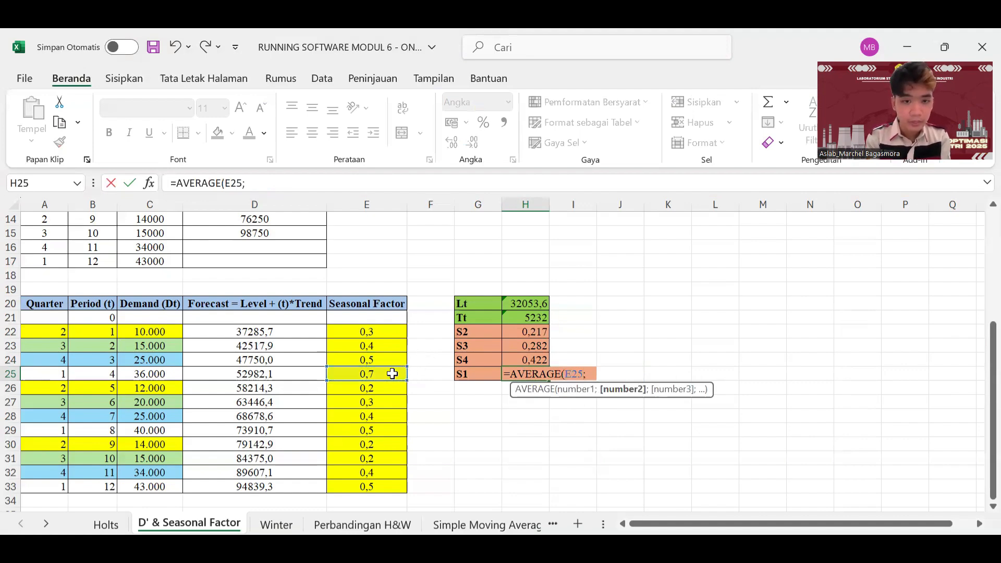
{"action": "left_click", "coordinate": [371, 429]}
{"action": "type", "text": ";"}
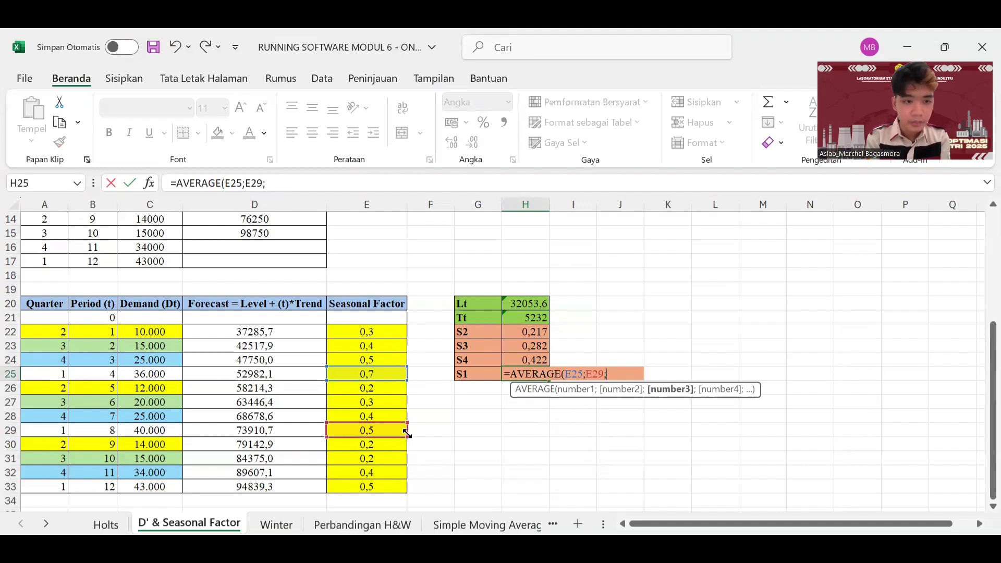
{"action": "left_click", "coordinate": [398, 485]}
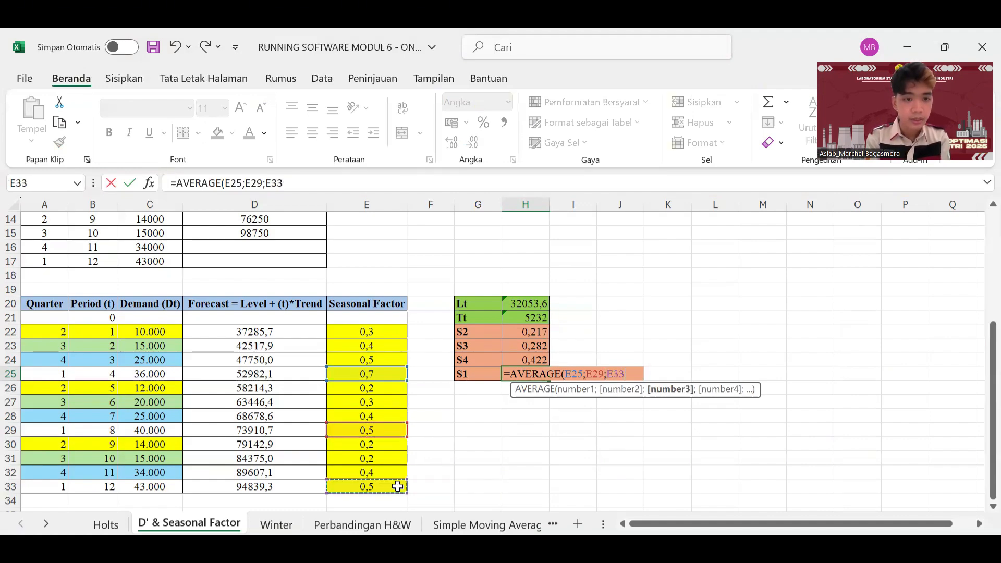
{"action": "type", "text": ")"}
{"action": "key", "text": "Return"}
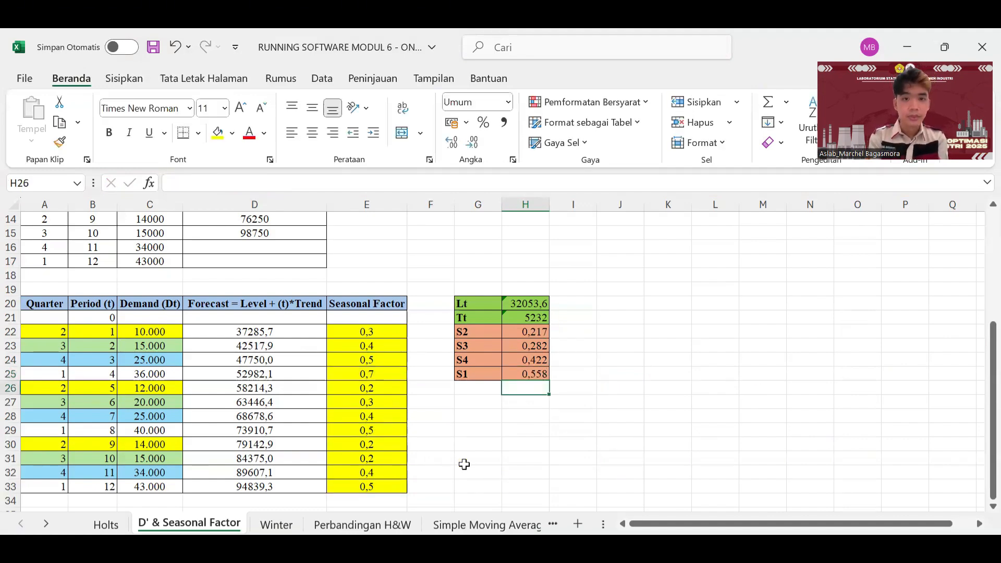
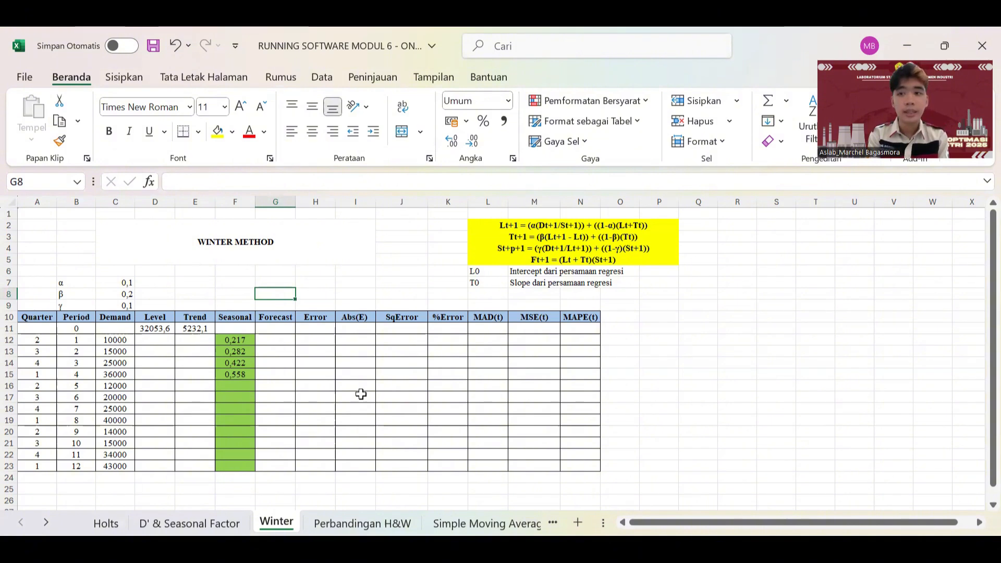
Step: Review the level, trend and averaged seasonal factors on the D' & Seasonal Factor sheet
{"action": "left_click", "coordinate": [203, 523]}
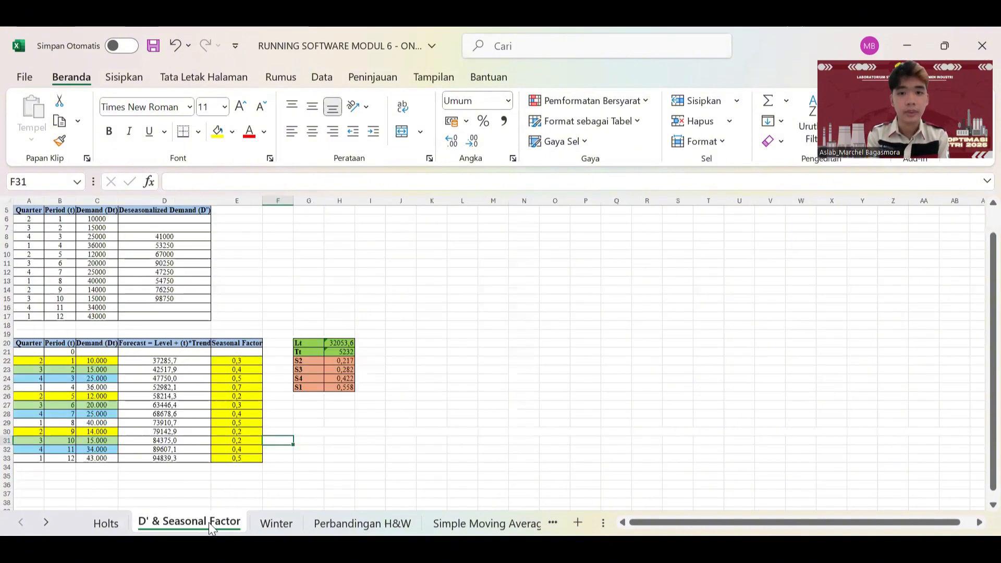
{"action": "left_click", "coordinate": [343, 421]}
{"action": "scroll", "coordinate": [342, 421], "scroll_direction": "up", "scroll_amount": 5}
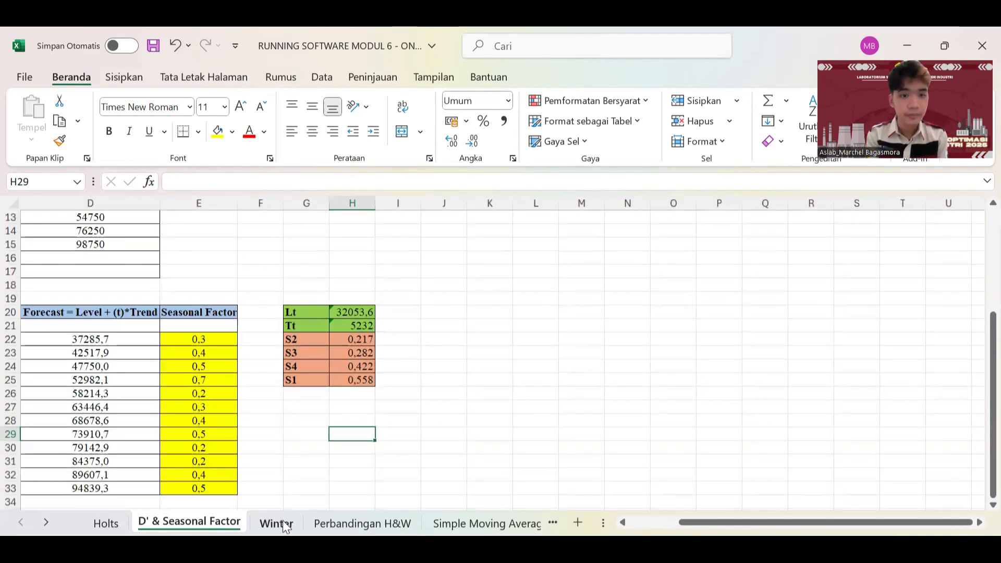
Step: On the Winter sheet, enter the period 1 level in D12 as =(C7*(C12/F12))+((1-C7)*(D11+E11))
{"action": "left_click", "coordinate": [283, 521]}
{"action": "left_click", "coordinate": [164, 340]}
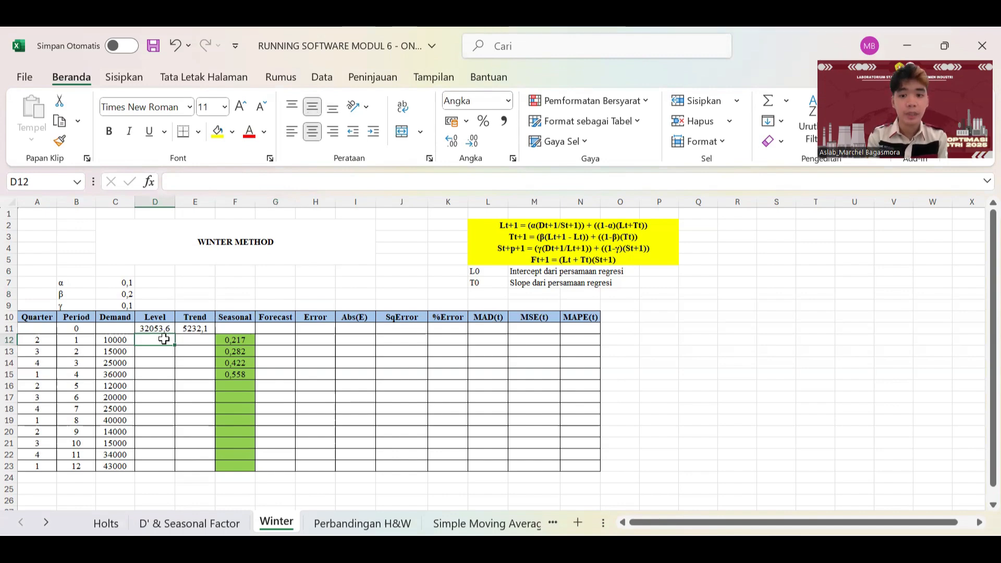
{"action": "type", "text": "=("}
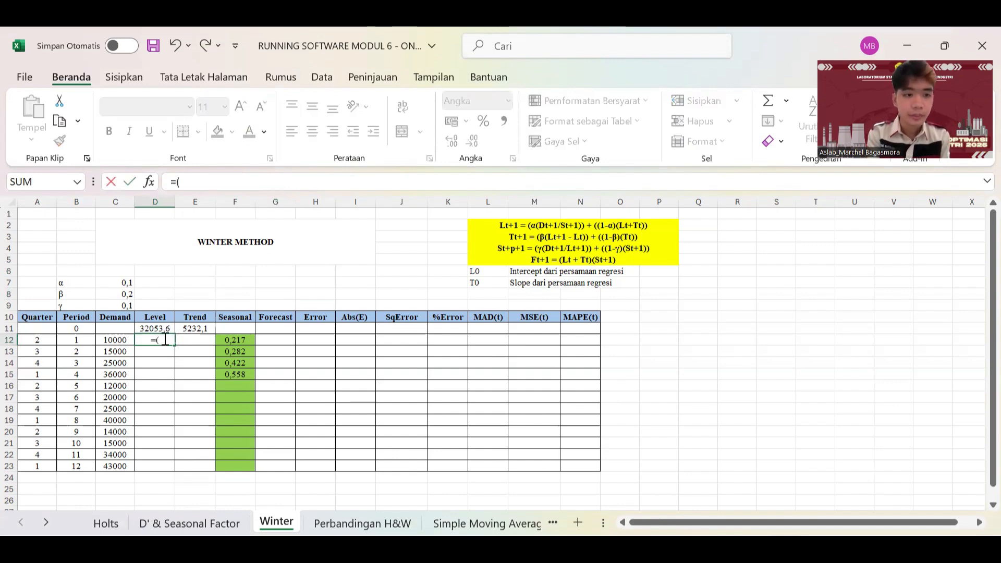
{"action": "left_click", "coordinate": [113, 282]}
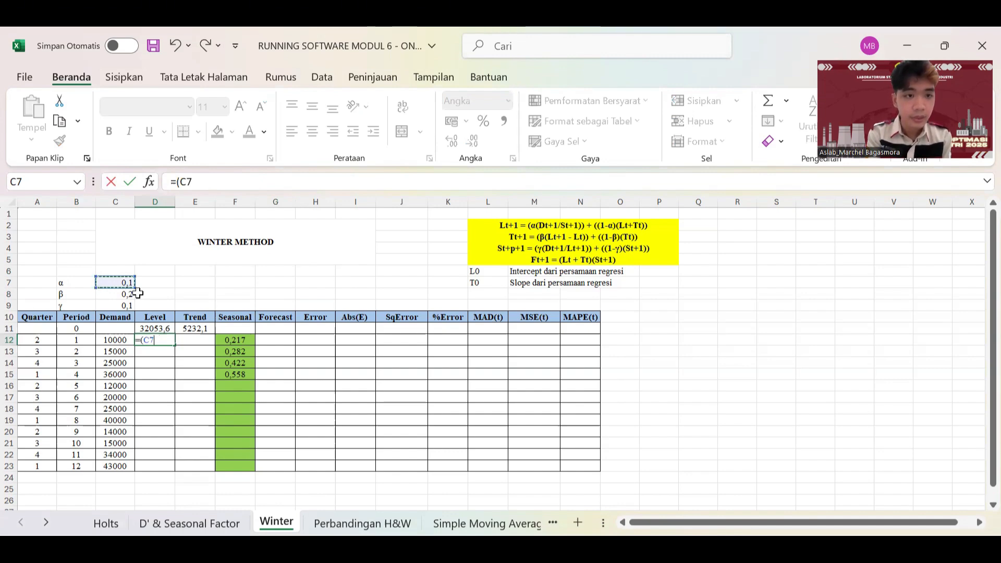
{"action": "type", "text": "*"}
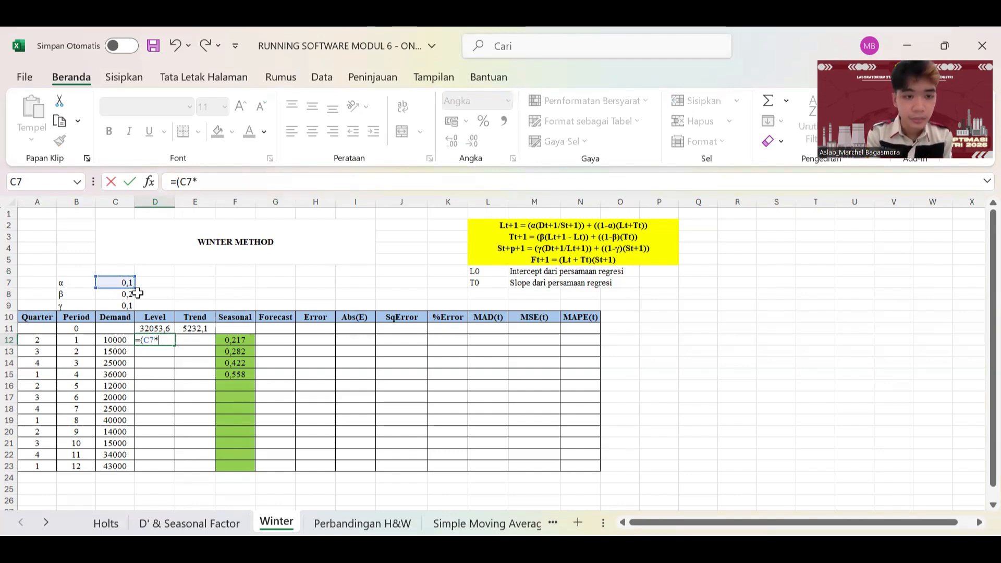
{"action": "left_click", "coordinate": [116, 341]}
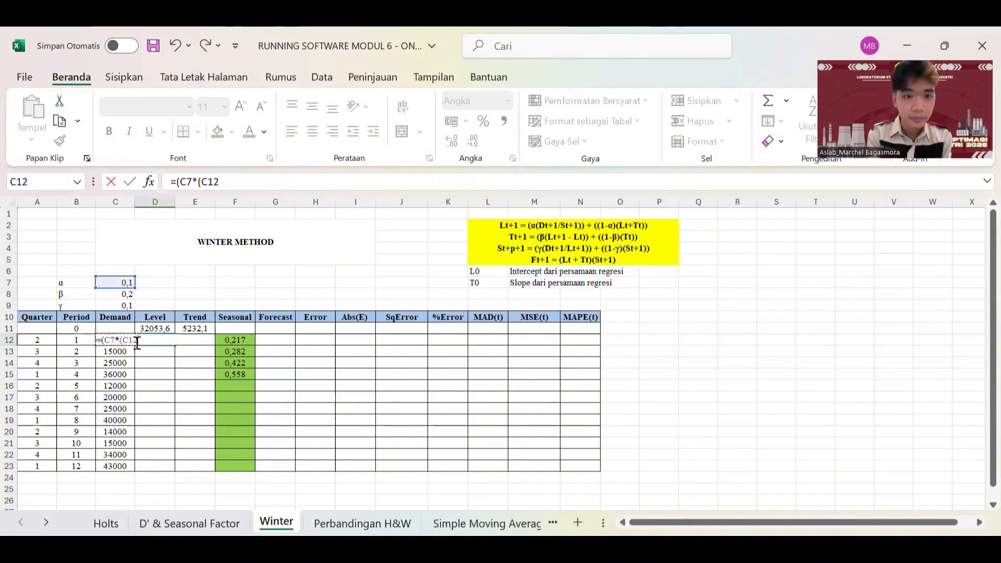
{"action": "type", "text": "/"}
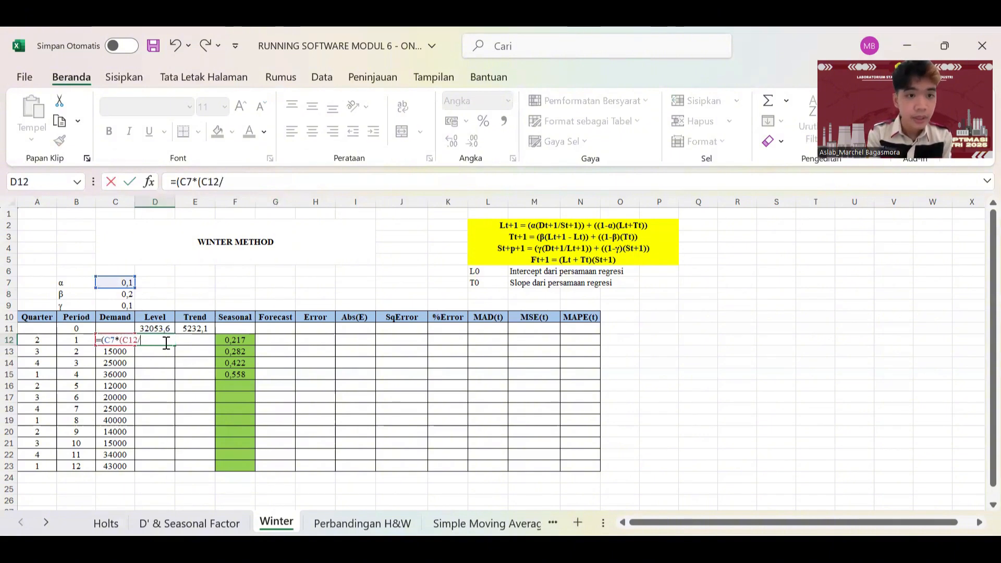
{"action": "left_click", "coordinate": [236, 341]}
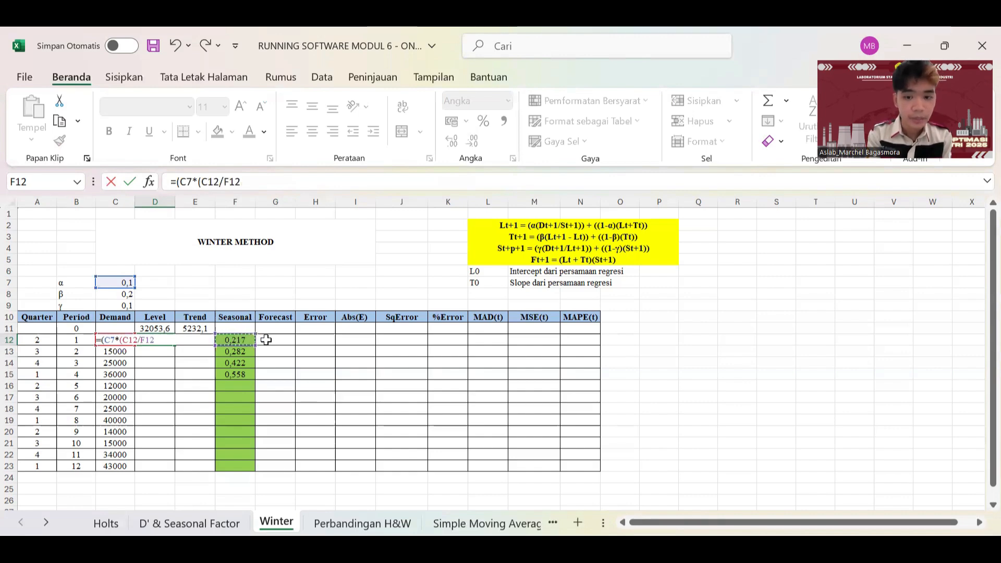
{"action": "type", "text": ")"}
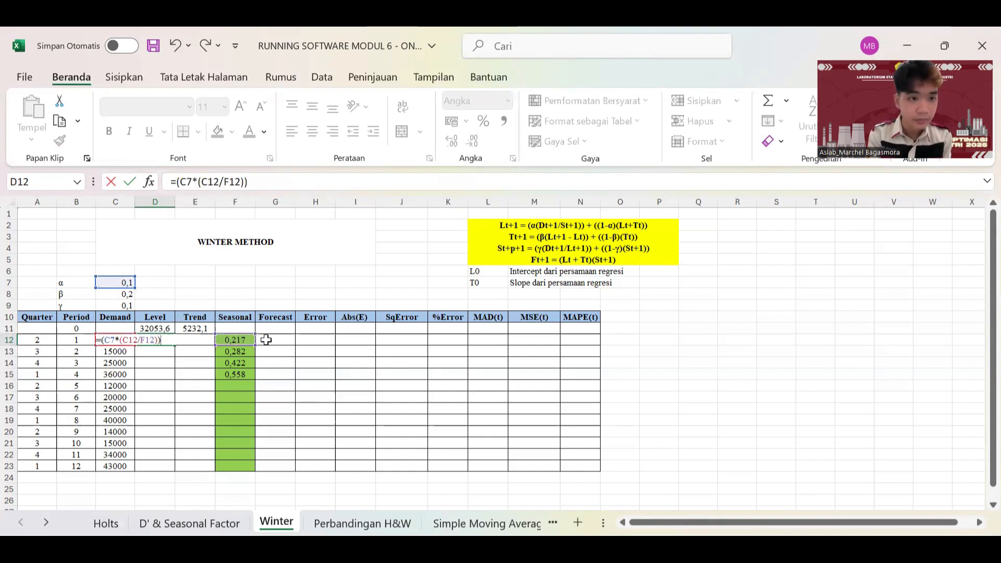
{"action": "type", "text": ")+"}
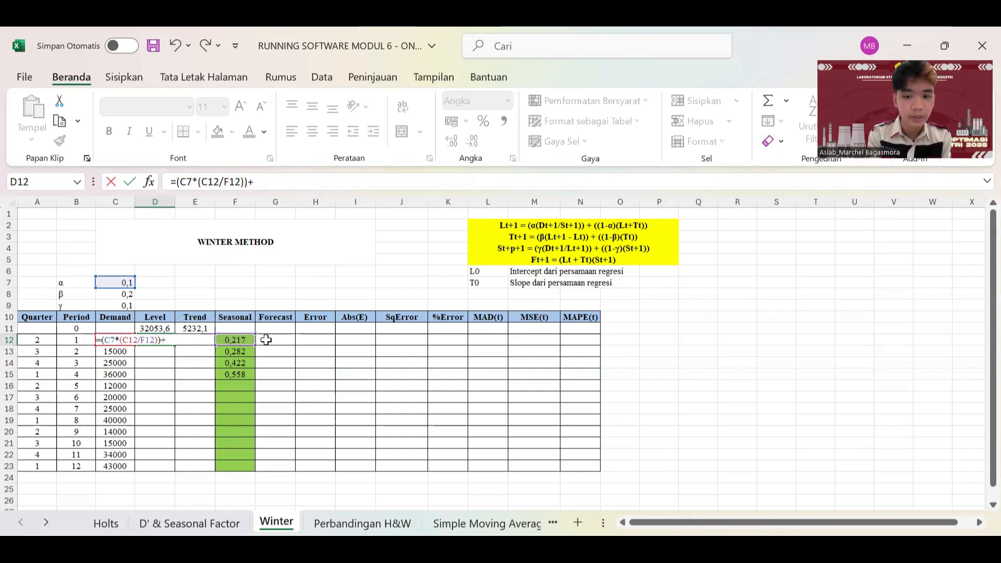
{"action": "type", "text": "((1"}
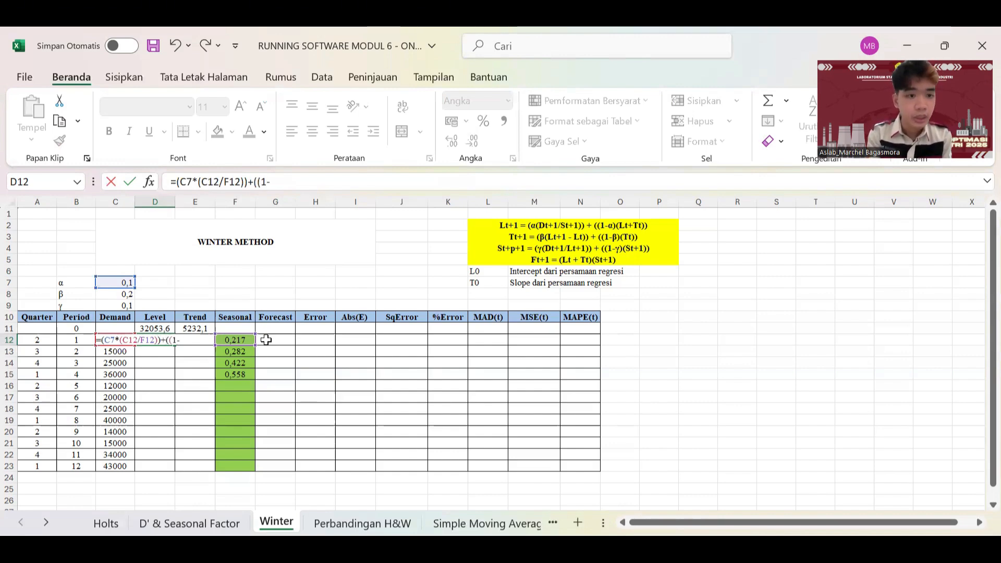
{"action": "type", "text": "-"}
{"action": "left_click", "coordinate": [108, 282]}
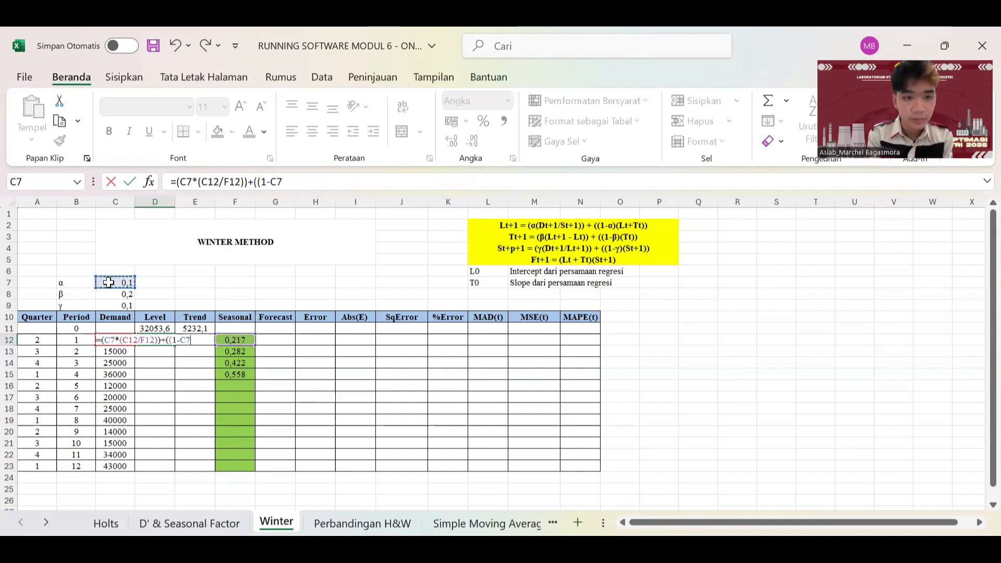
{"action": "type", "text": ")*(D11"}
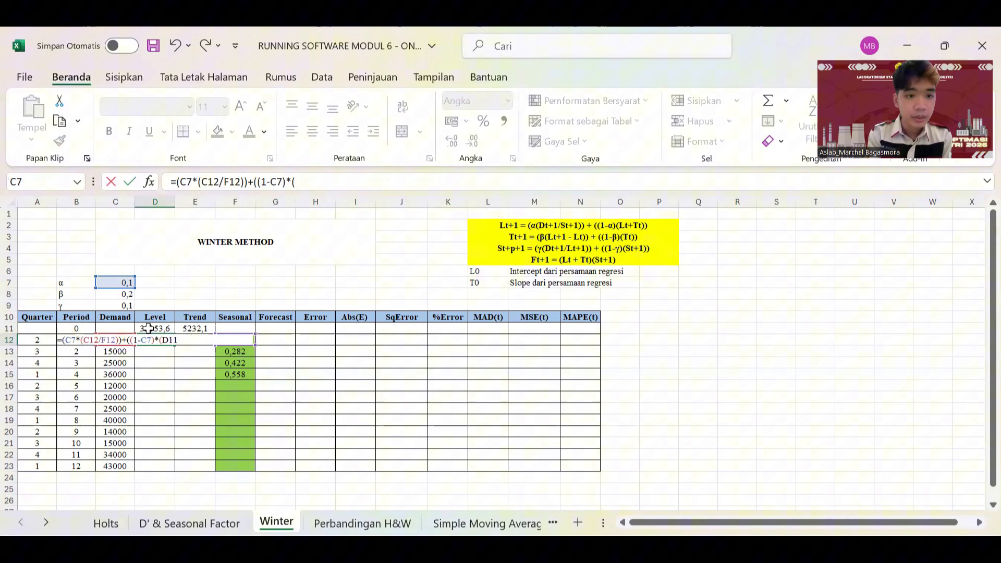
{"action": "left_click", "coordinate": [156, 328]}
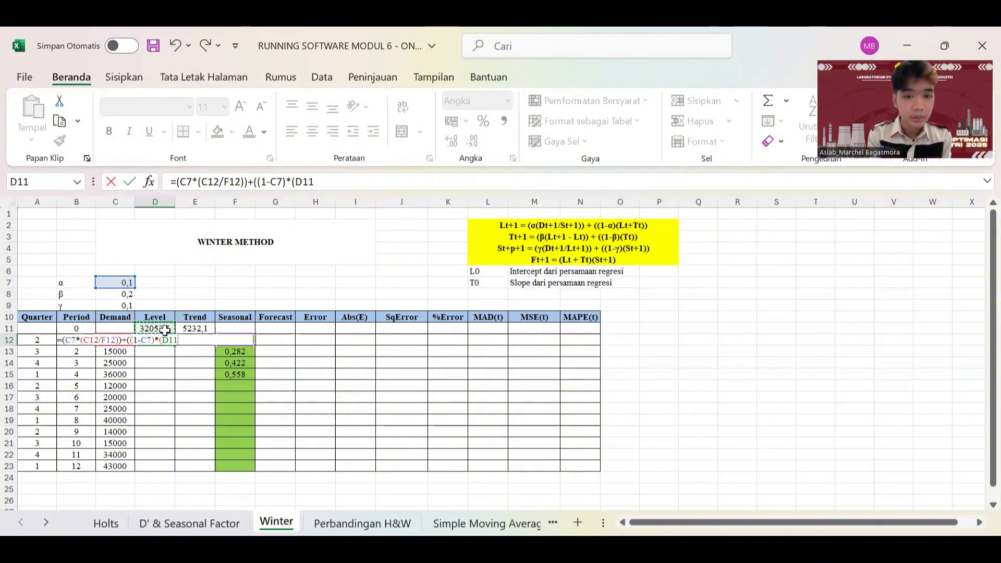
{"action": "type", "text": "+"}
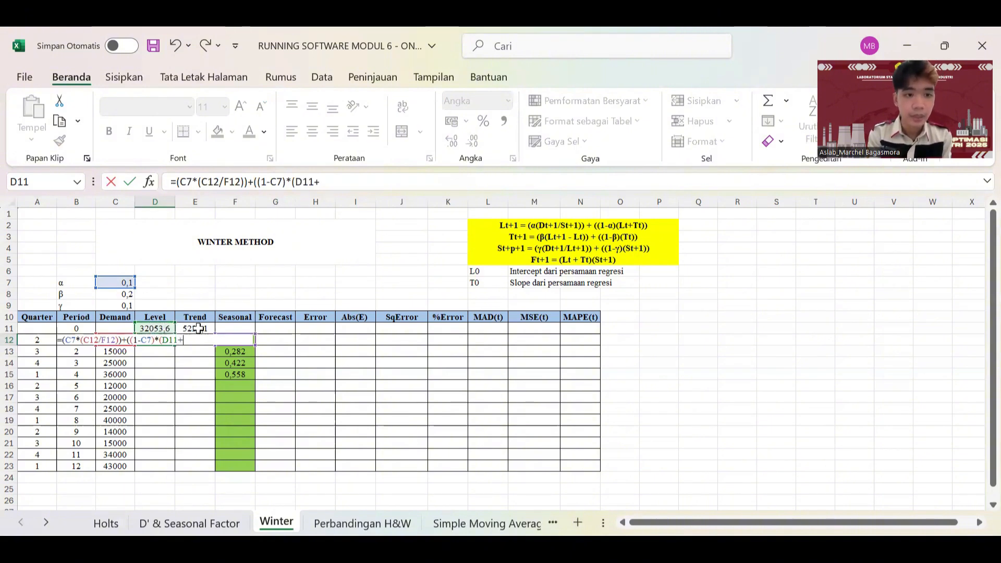
{"action": "left_click", "coordinate": [197, 329]}
{"action": "type", "text": "))"}
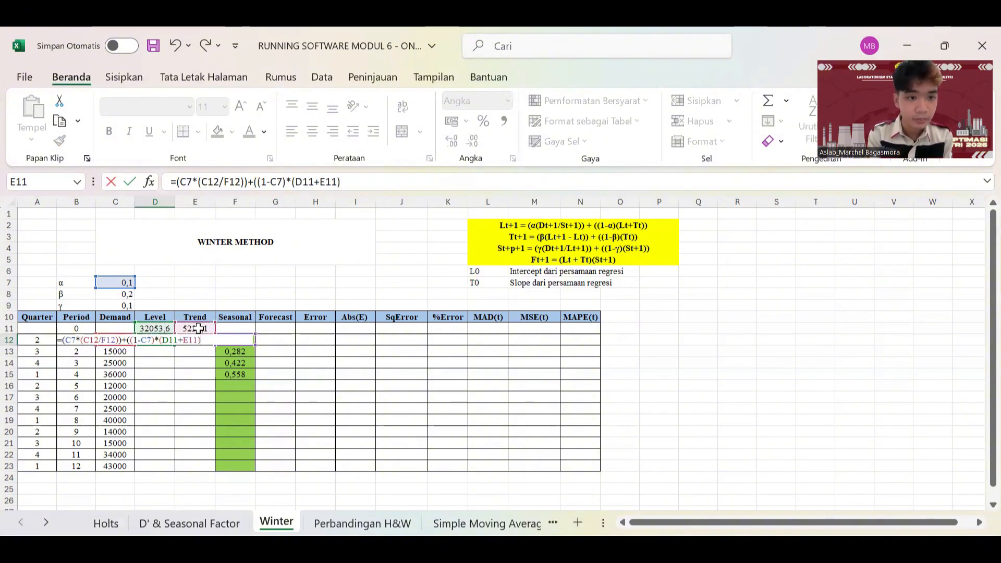
{"action": "key", "text": "Return"}
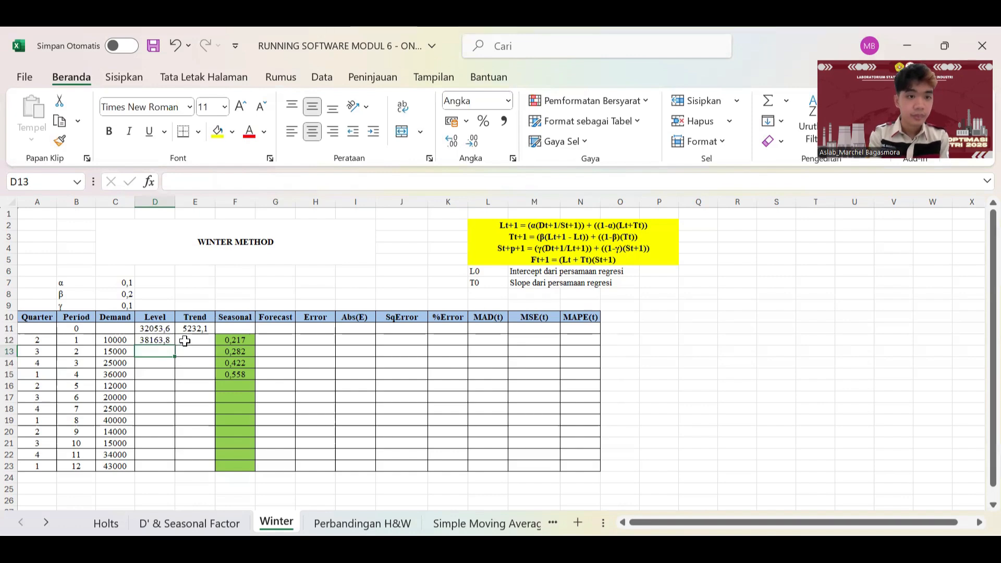
Step: Enter the period 1 trend in E12 as =(C8*(D12-D11))+((1-C8)*E11)
{"action": "left_click", "coordinate": [187, 341]}
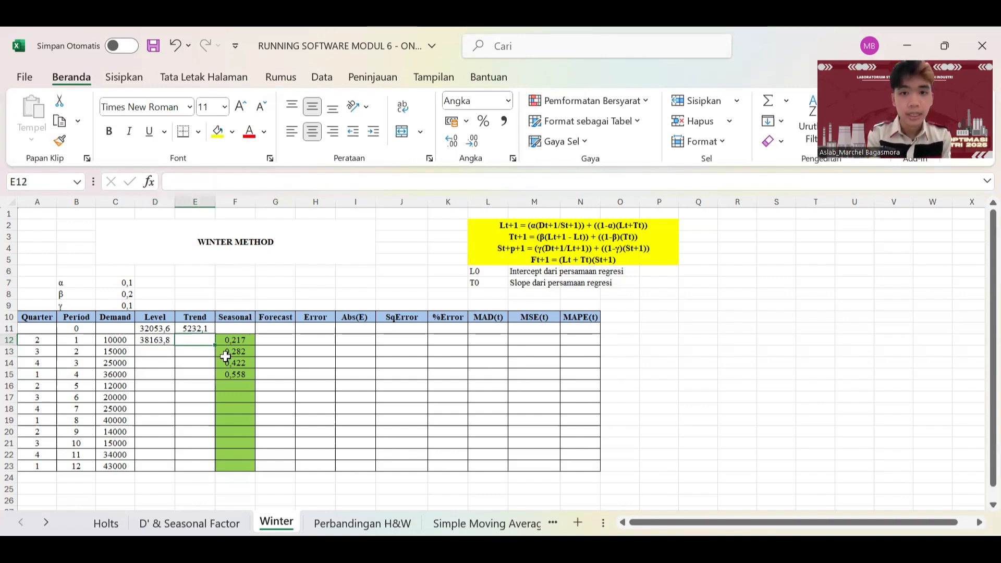
{"action": "type", "text": "=("}
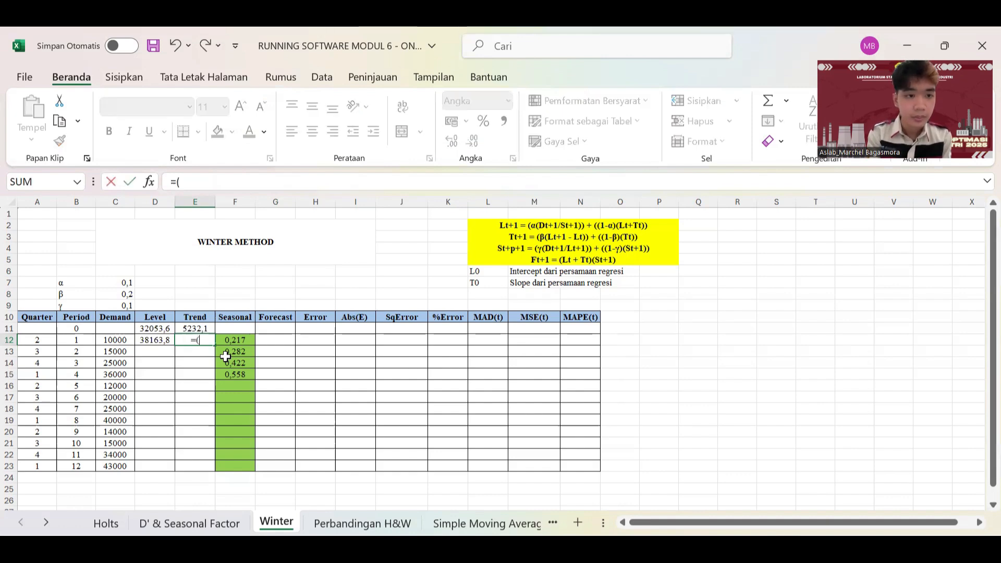
{"action": "left_click", "coordinate": [128, 294]}
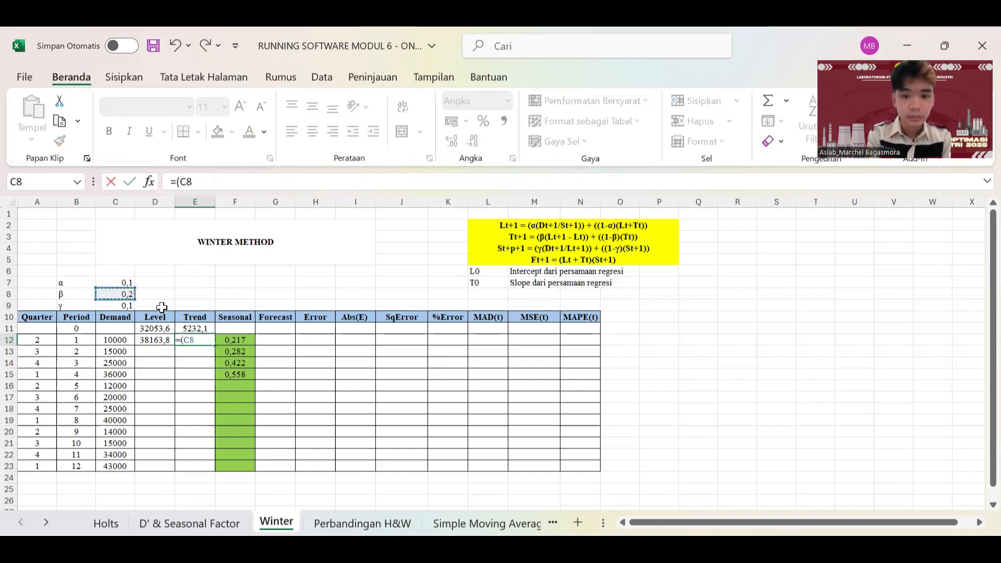
{"action": "type", "text": "*("}
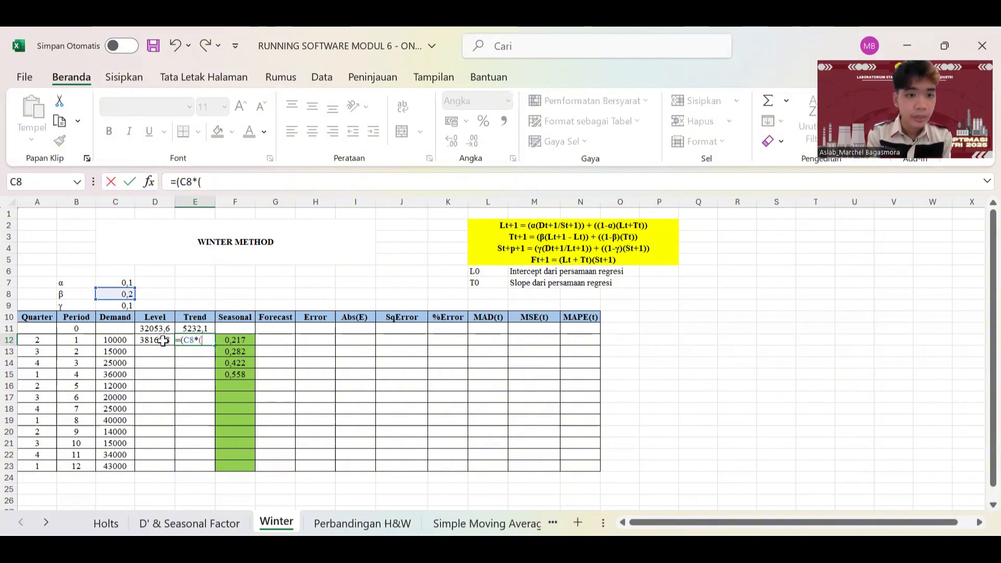
{"action": "left_click", "coordinate": [163, 340]}
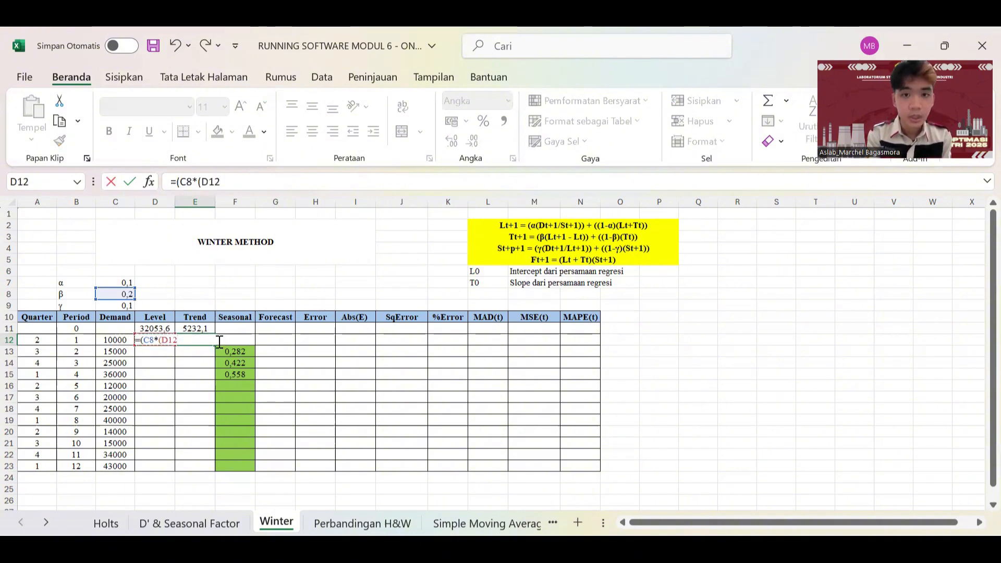
{"action": "type", "text": "-"}
{"action": "left_click", "coordinate": [166, 329]}
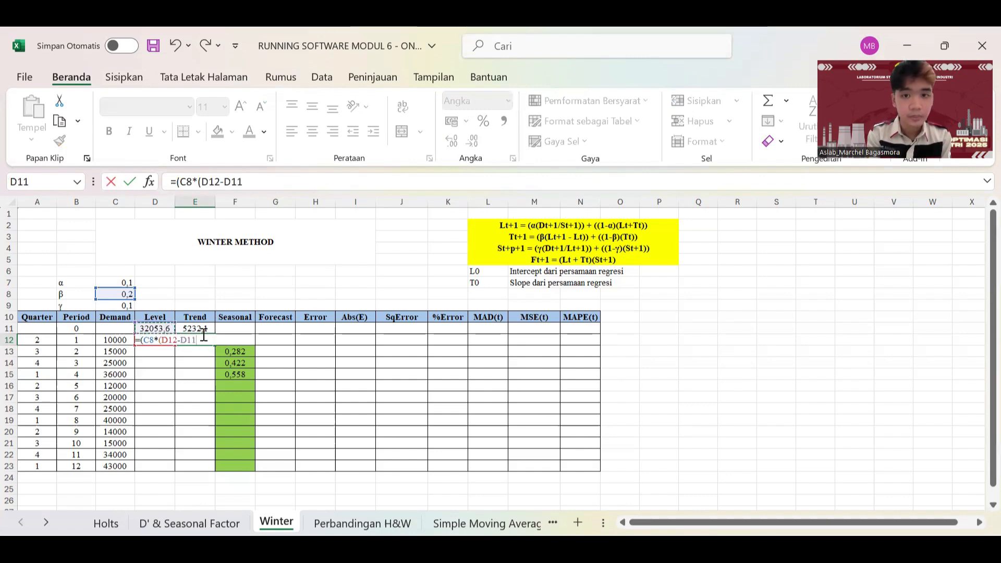
{"action": "type", "text": ")"}
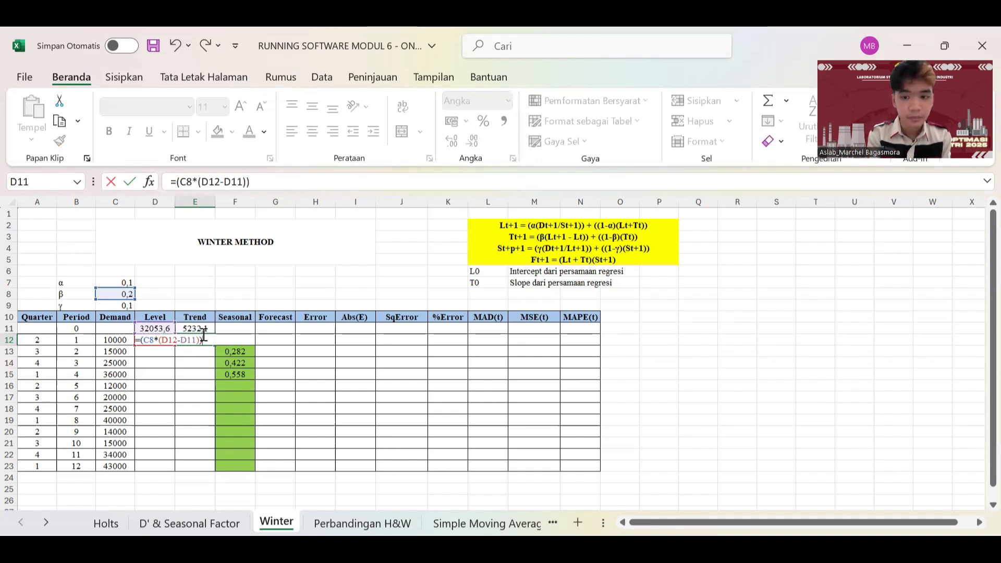
{"action": "type", "text": ")+("}
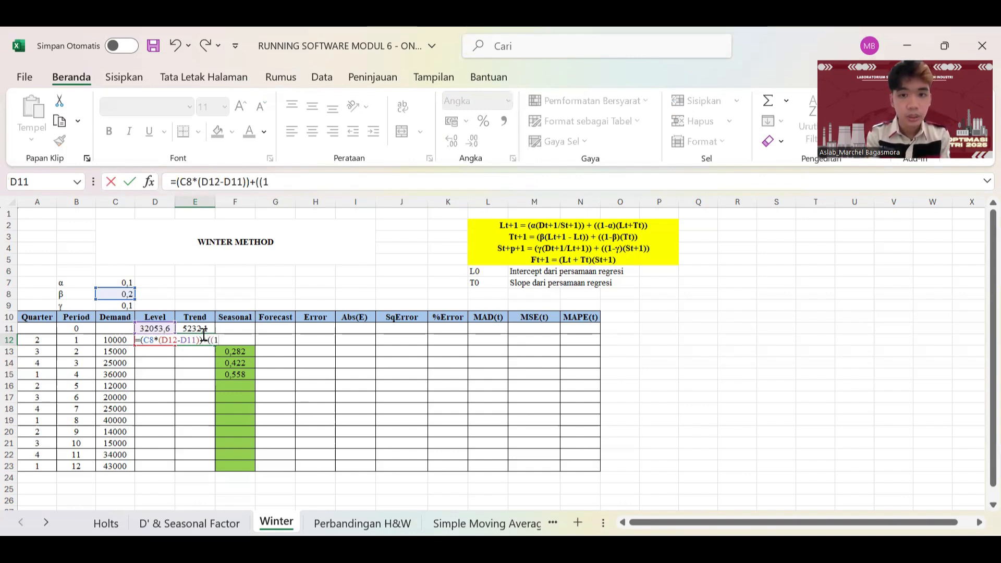
{"action": "type", "text": "(1-"}
{"action": "left_click", "coordinate": [121, 293]}
{"action": "type", "text": ")"}
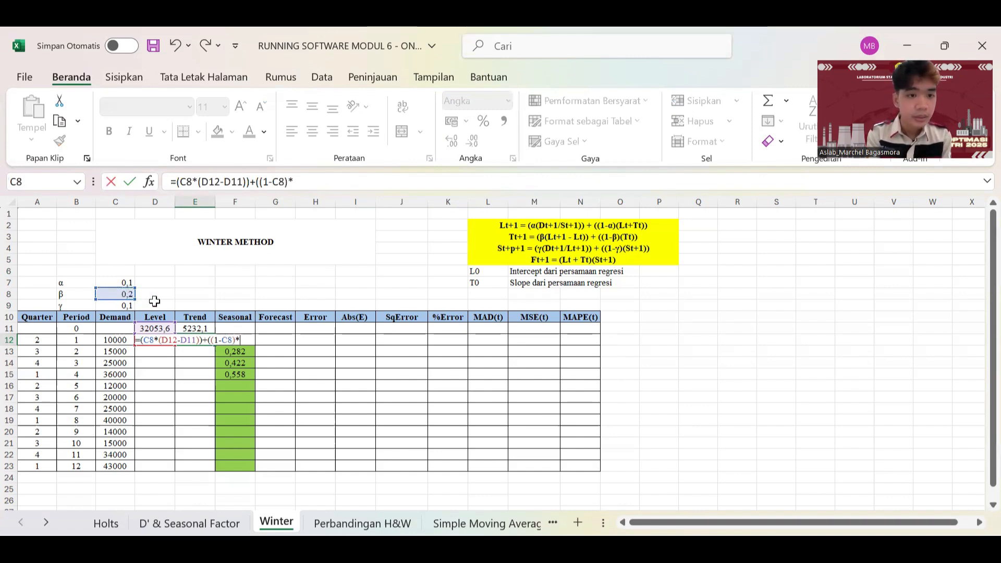
{"action": "type", "text": "*"}
{"action": "left_click", "coordinate": [196, 329]}
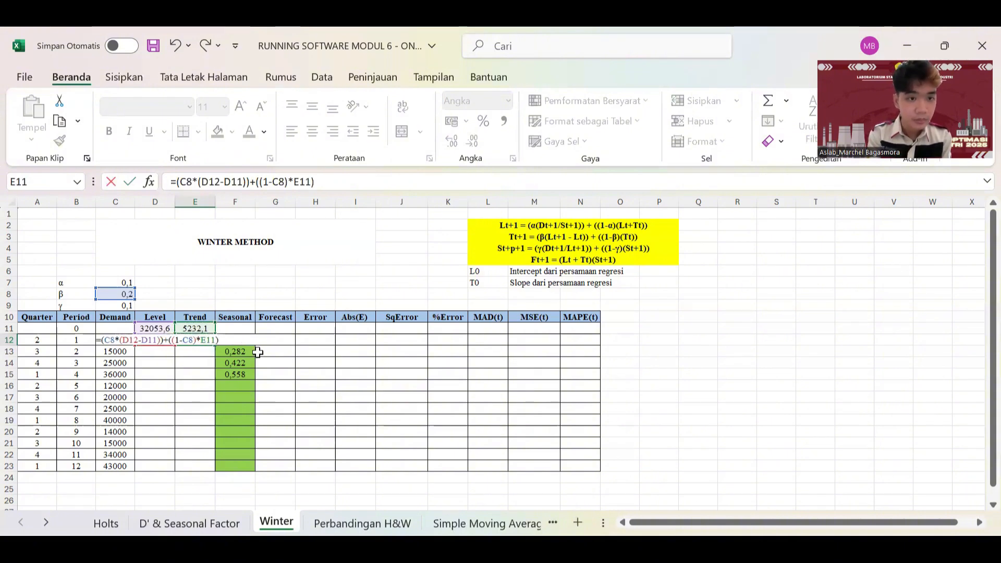
{"action": "key", "text": "Return"}
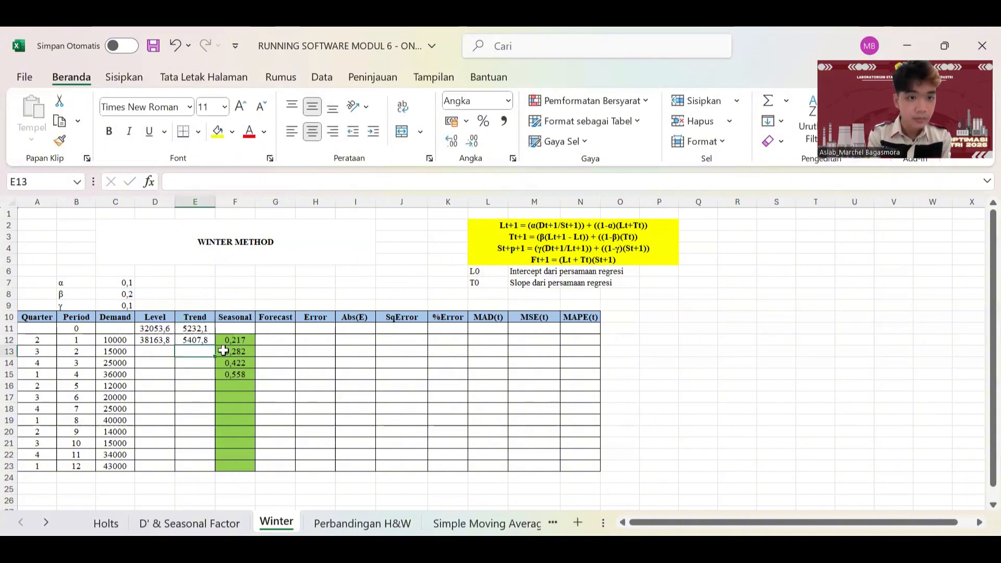
Step: Make both α references in the D12 level formula absolute, changing C7 to $C$7
{"action": "left_click", "coordinate": [149, 341]}
{"action": "left_click", "coordinate": [185, 183]}
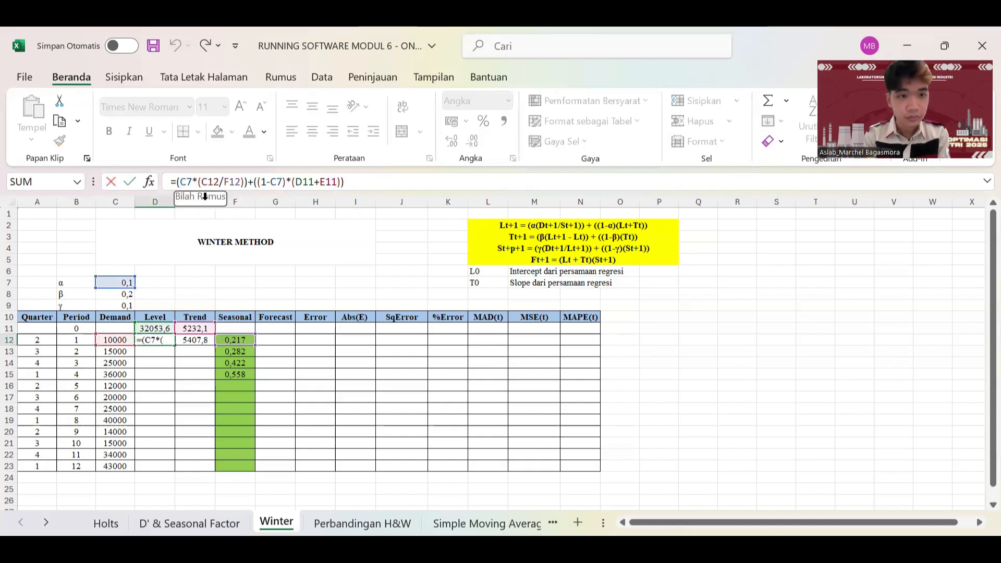
{"action": "type", "text": "$"}
{"action": "left_click", "coordinate": [193, 181]}
{"action": "type", "text": "$"}
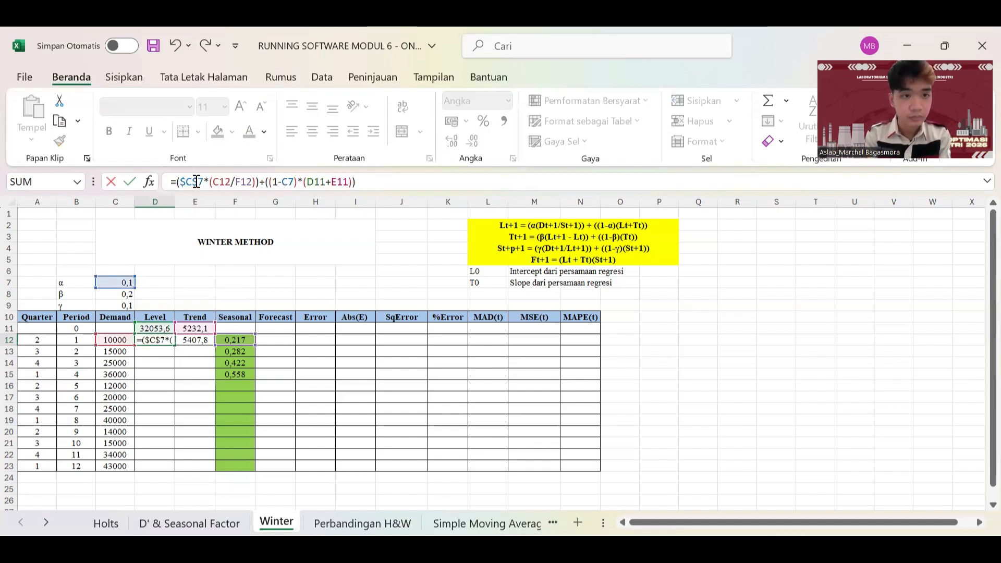
{"action": "left_click", "coordinate": [295, 183]}
{"action": "key", "text": "F4"}
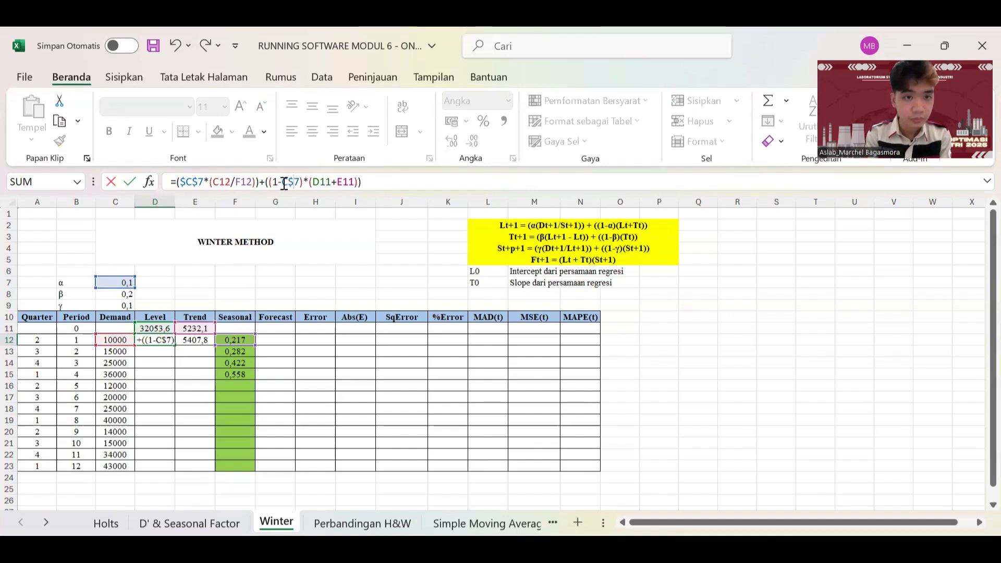
{"action": "left_click", "coordinate": [283, 182]}
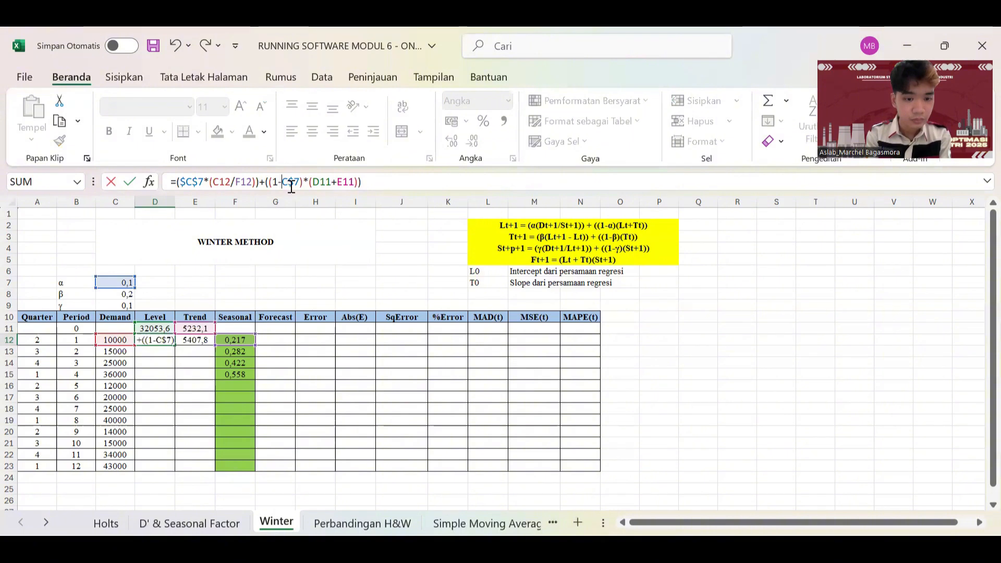
{"action": "type", "text": "$"}
{"action": "key", "text": "Return"}
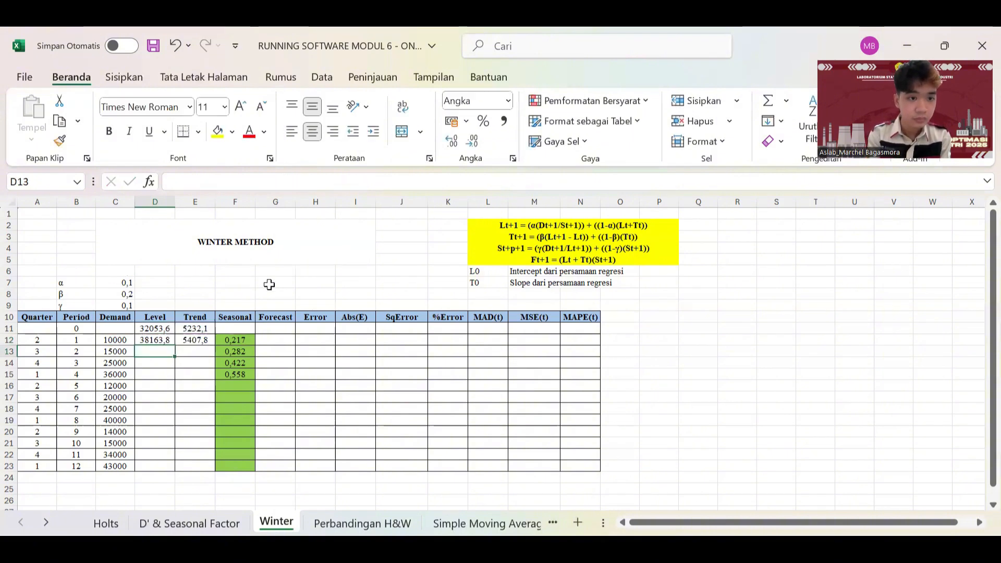
Step: Make both β references in the E12 trend formula absolute, changing C8 to $C$8
{"action": "left_click", "coordinate": [203, 341]}
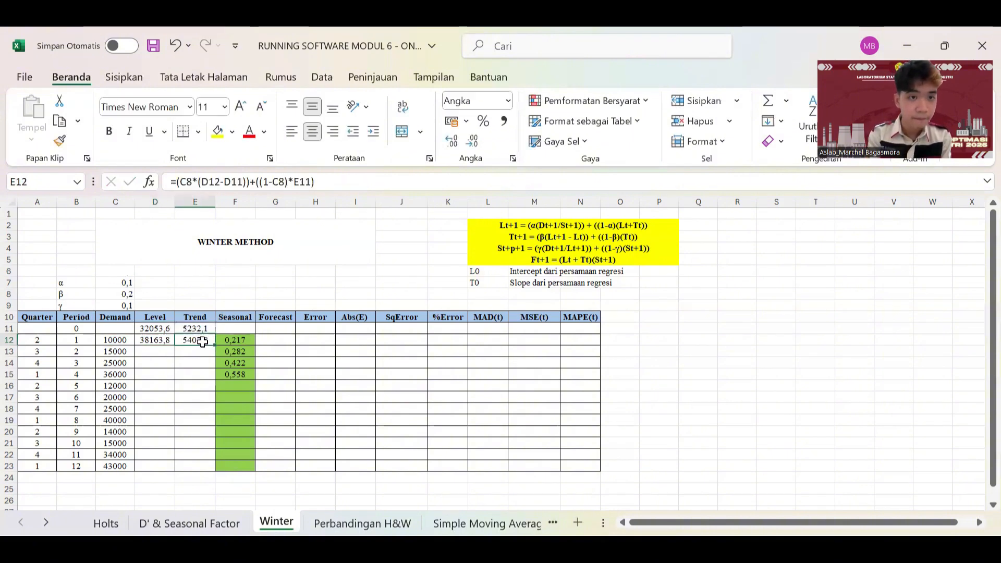
{"action": "left_click", "coordinate": [188, 183]}
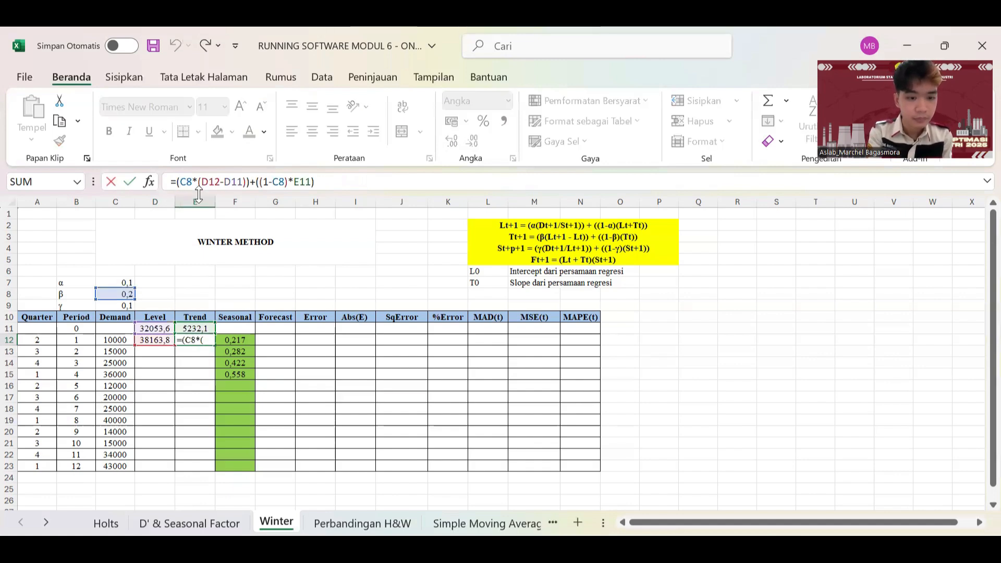
{"action": "type", "text": "$C"}
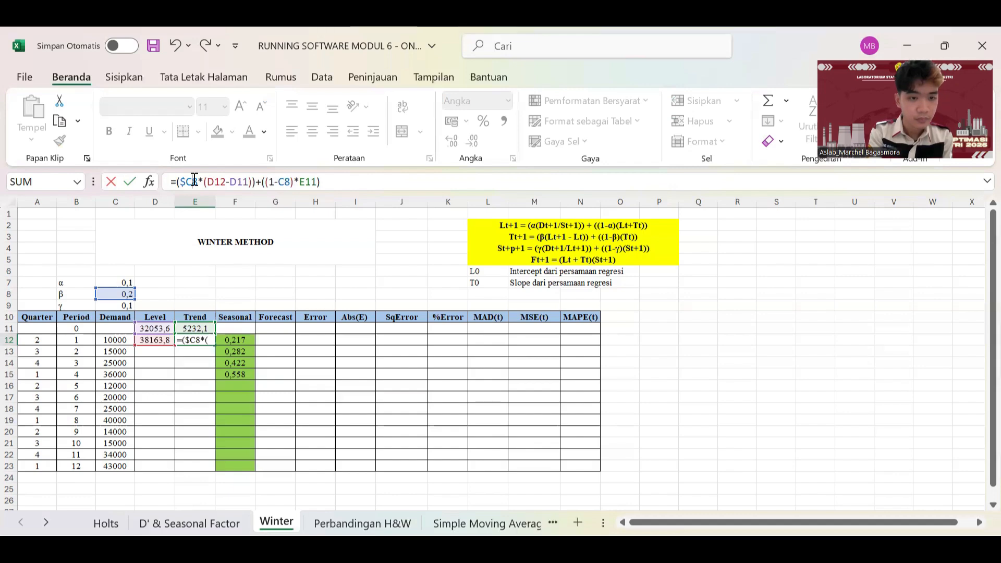
{"action": "type", "text": "$"}
{"action": "left_click", "coordinate": [291, 181]}
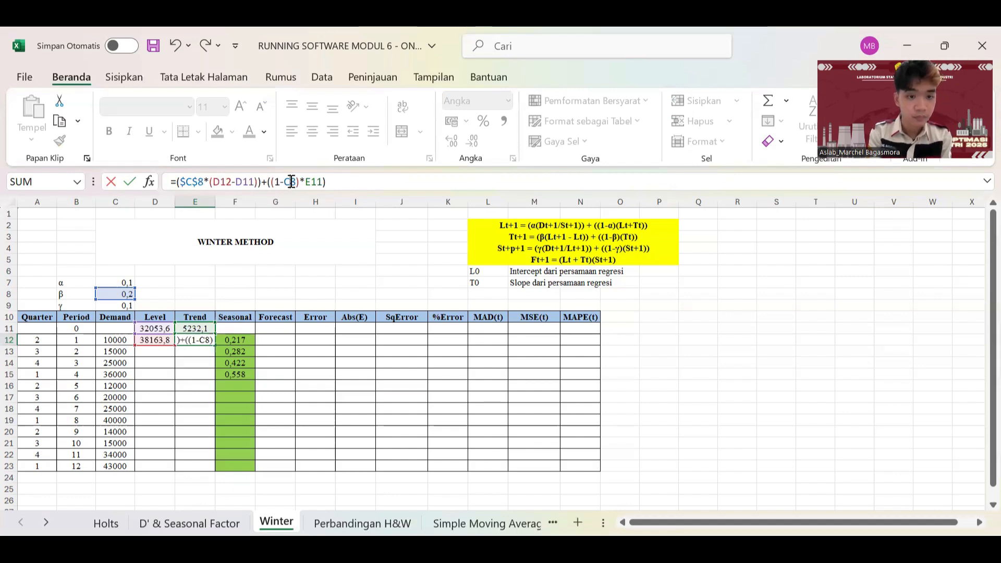
{"action": "type", "text": "$C$"}
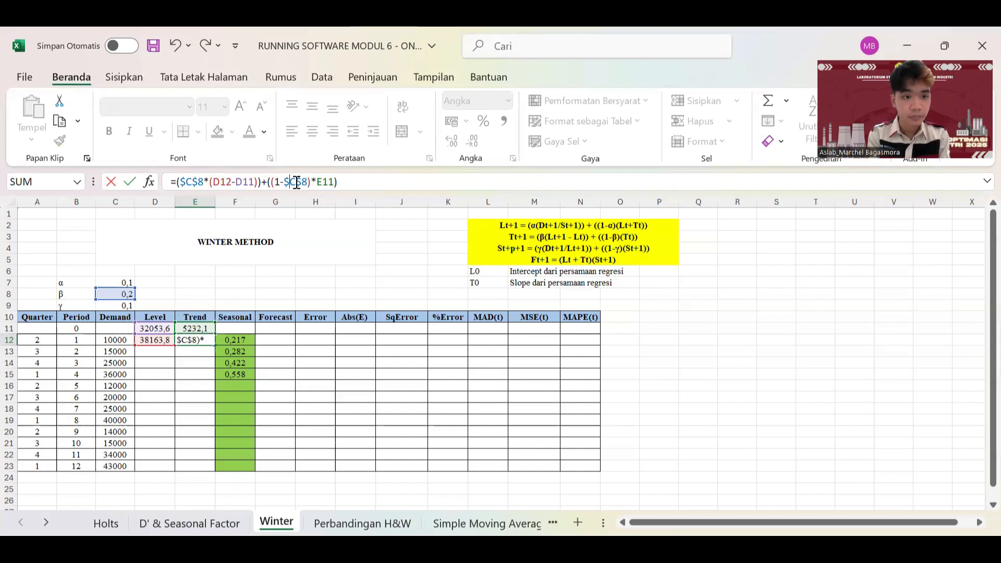
{"action": "key", "text": "Return"}
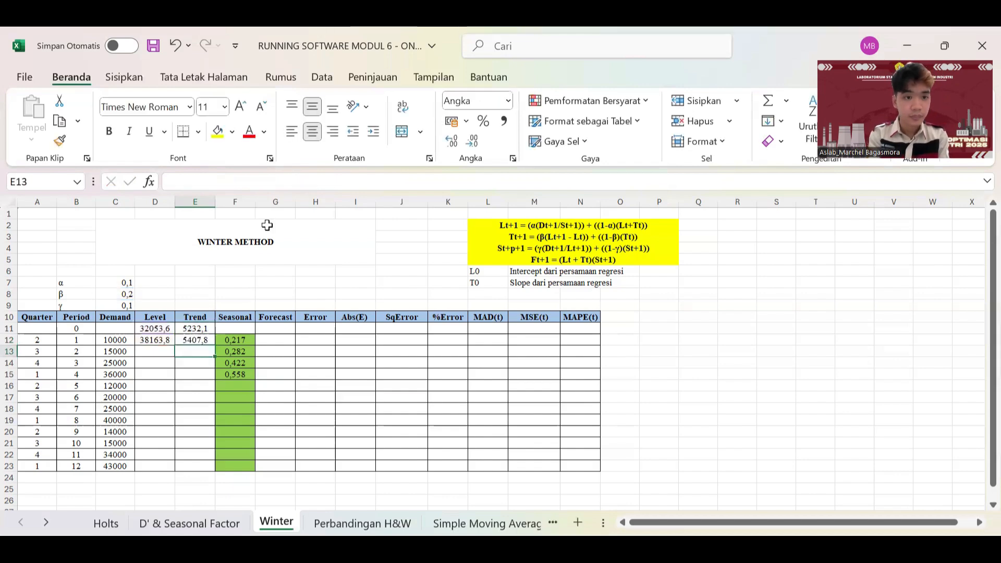
Step: Fill the level formula from D12 and the trend formula from E12 down to row 15, covering periods 2 to 4
{"action": "left_click", "coordinate": [172, 339]}
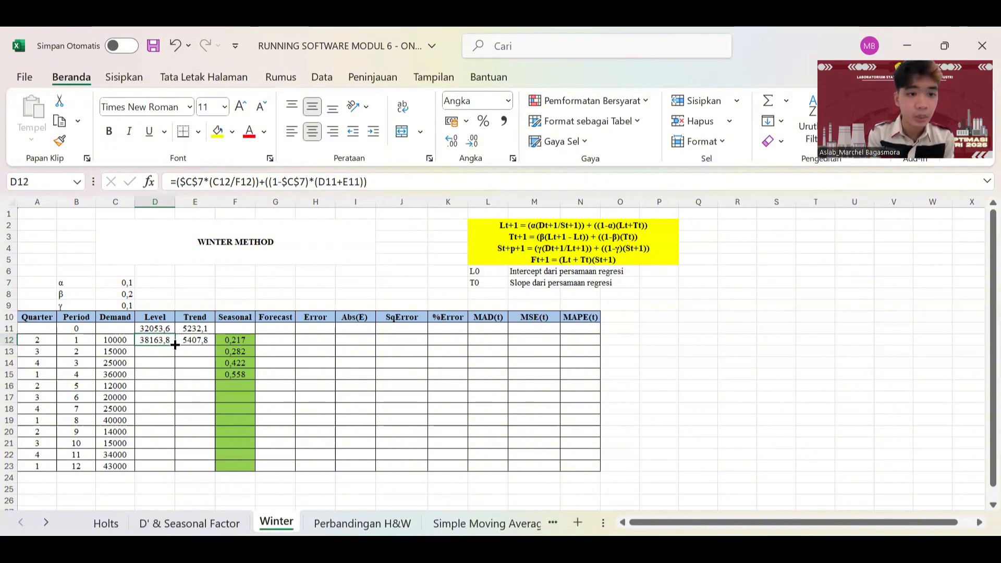
{"action": "left_click_drag", "start_coordinate": [175, 345], "coordinate": [172, 377]}
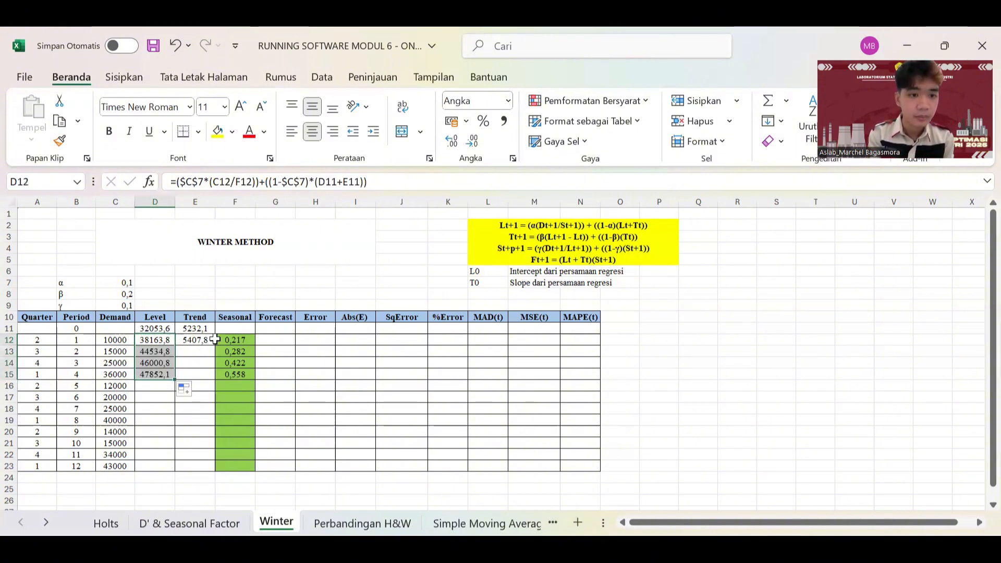
{"action": "left_click", "coordinate": [207, 346]}
{"action": "left_click_drag", "start_coordinate": [215, 345], "coordinate": [208, 378]}
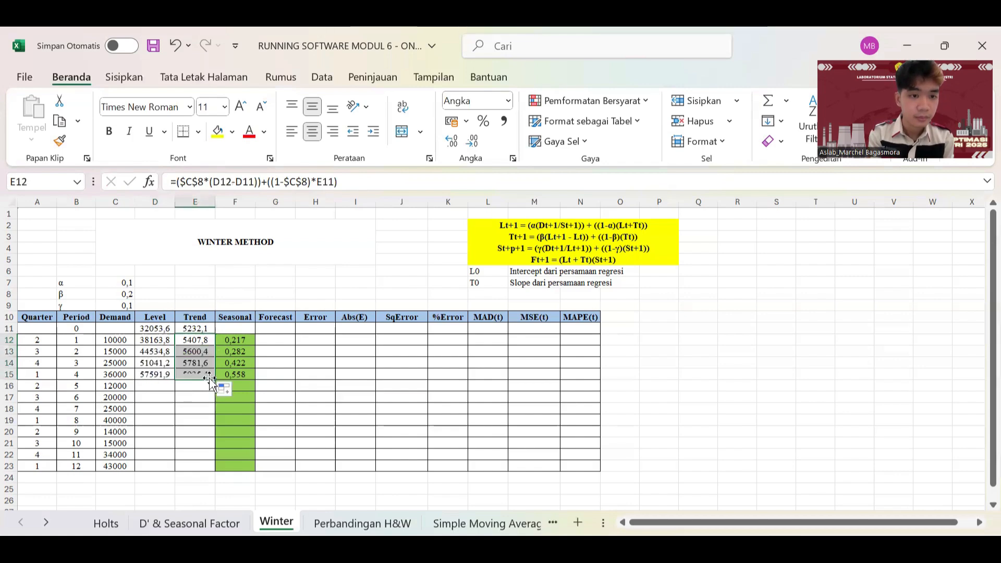
{"action": "left_click", "coordinate": [243, 374]}
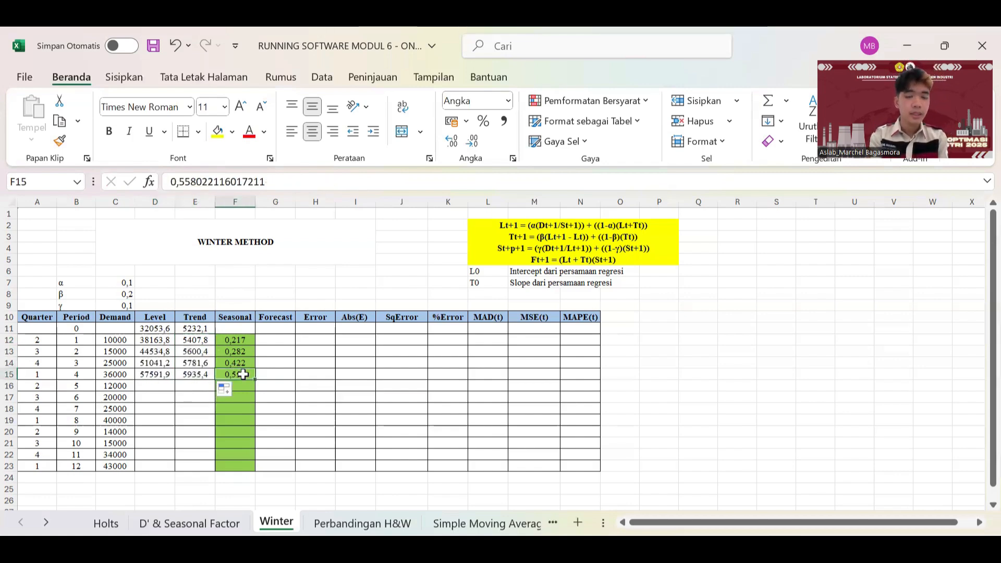
{"action": "left_click", "coordinate": [293, 261]}
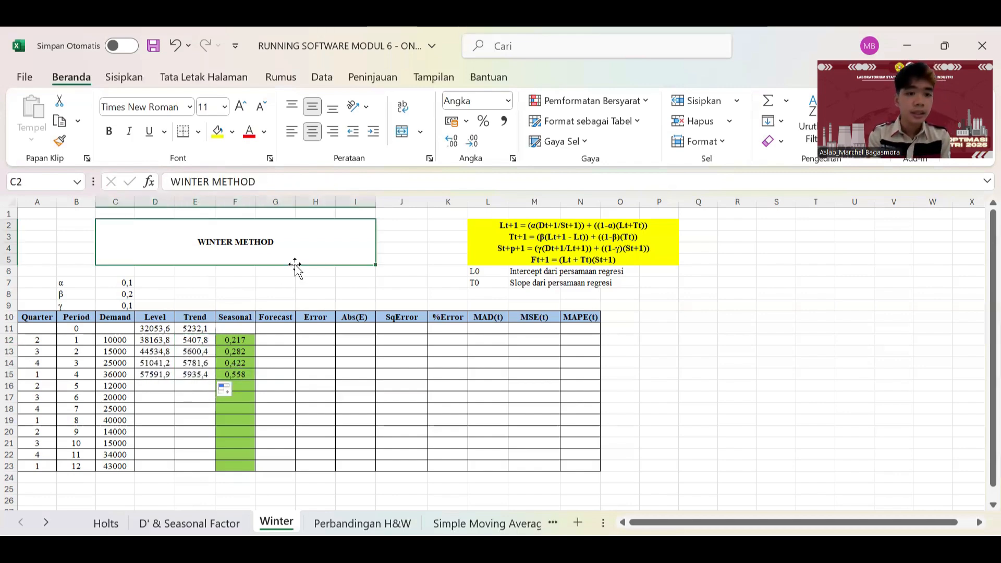
{"action": "left_click", "coordinate": [263, 282]}
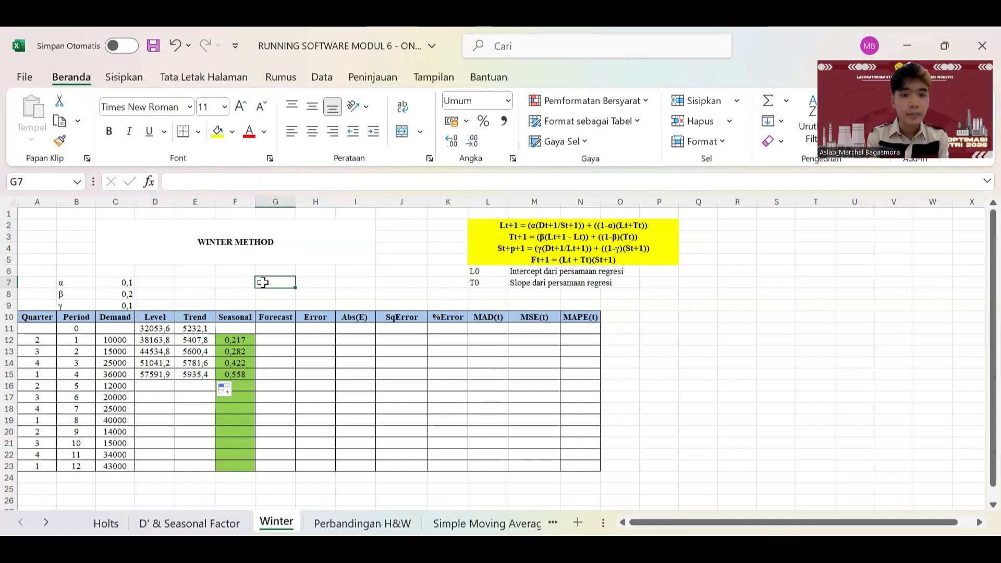
Step: Enter the period 5 seasonal factor in F16 as =(C9*(C12/D12))+((1-C9)*F12)
{"action": "left_click", "coordinate": [245, 383]}
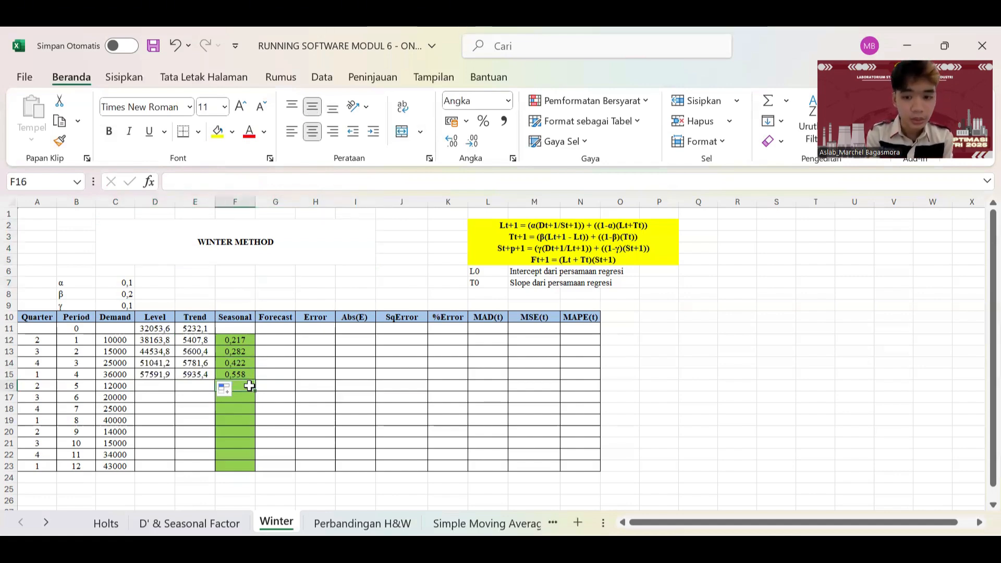
{"action": "type", "text": "=("}
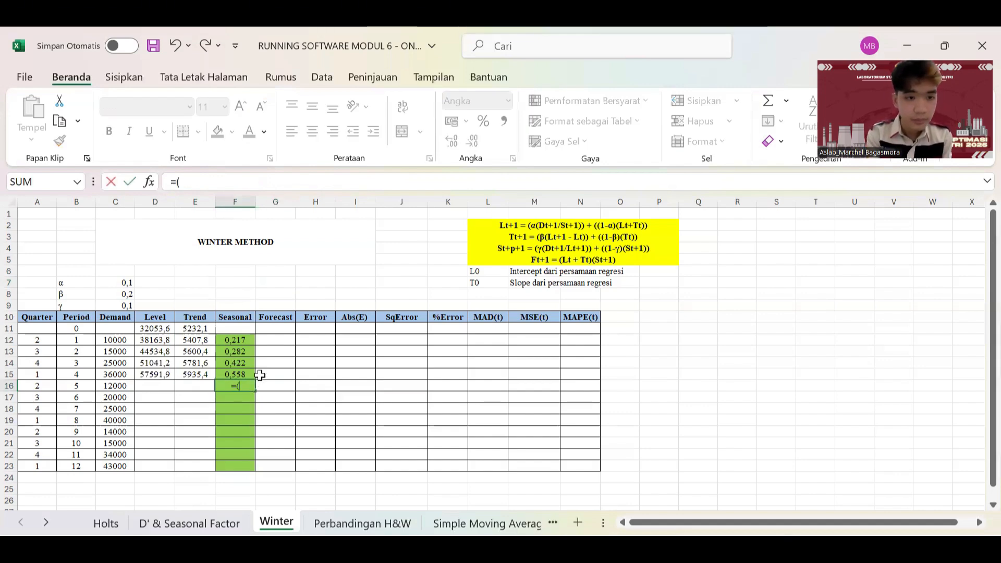
{"action": "left_click", "coordinate": [125, 306]}
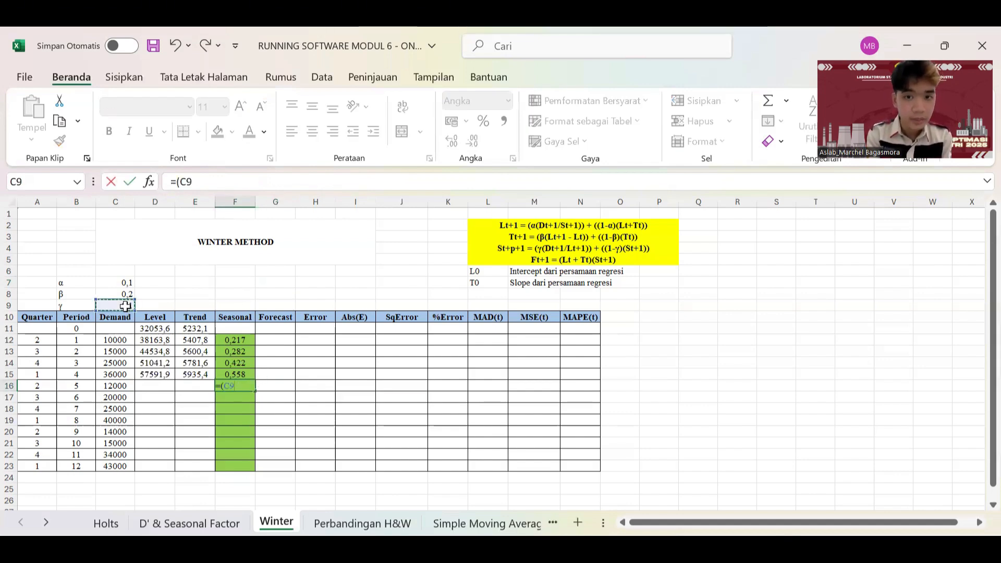
{"action": "type", "text": "*"}
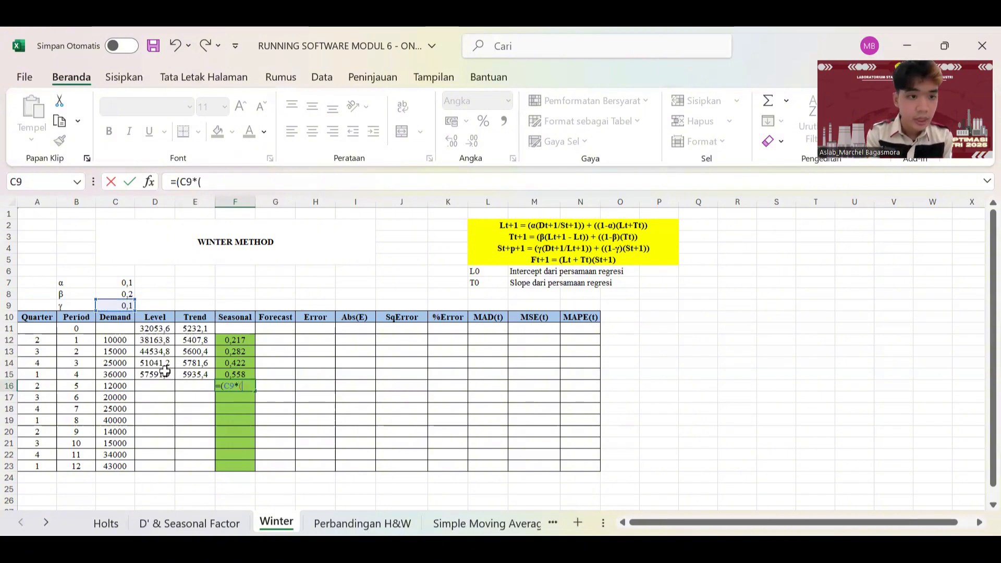
{"action": "type", "text": "("}
{"action": "left_click", "coordinate": [127, 342]}
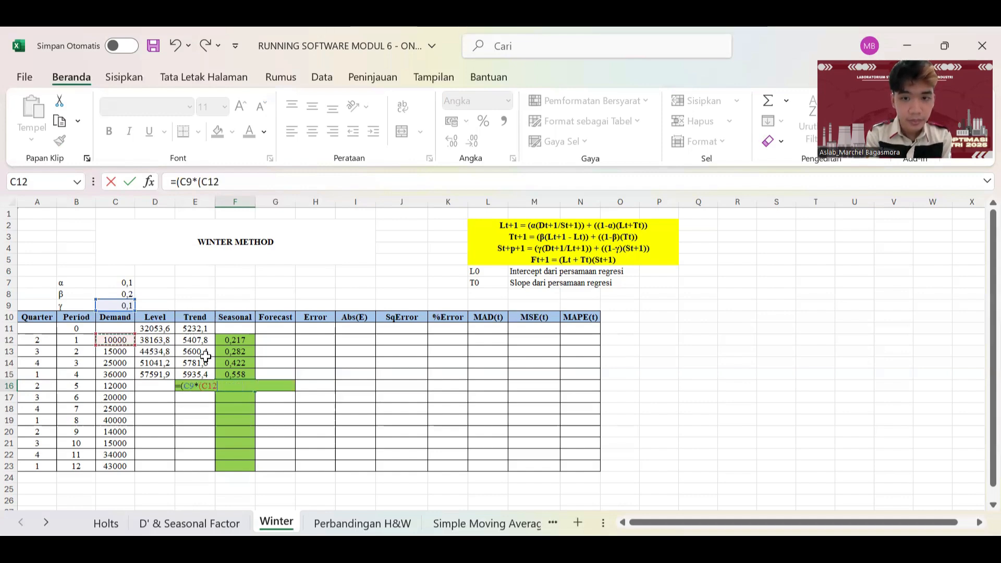
{"action": "type", "text": "/"}
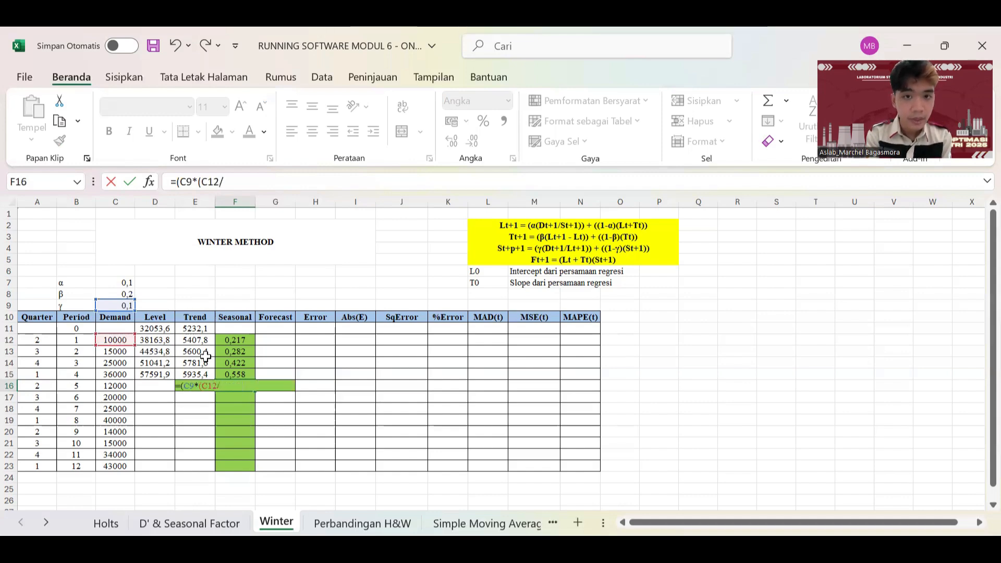
{"action": "left_click", "coordinate": [167, 342]}
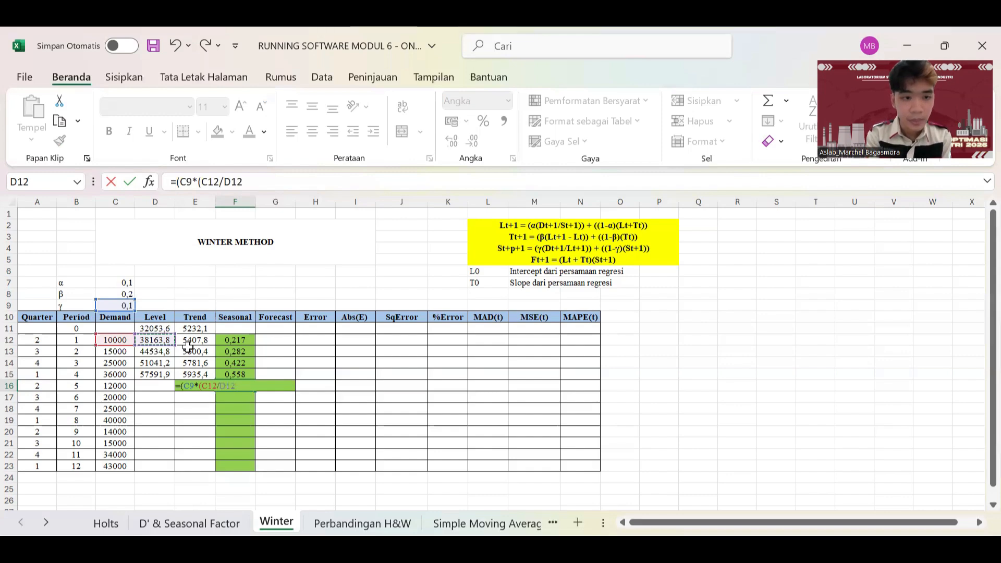
{"action": "type", "text": "))"}
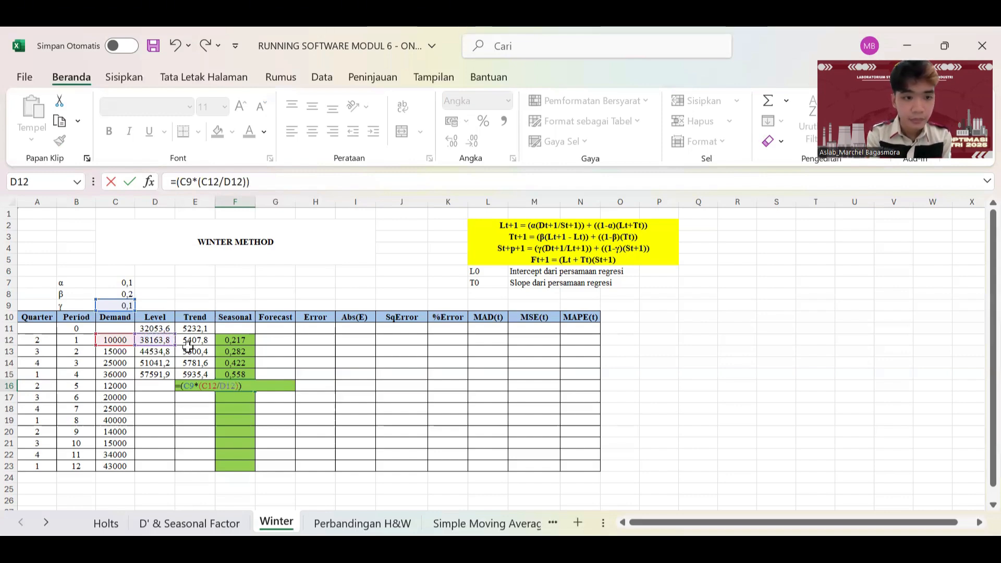
{"action": "type", "text": "+"}
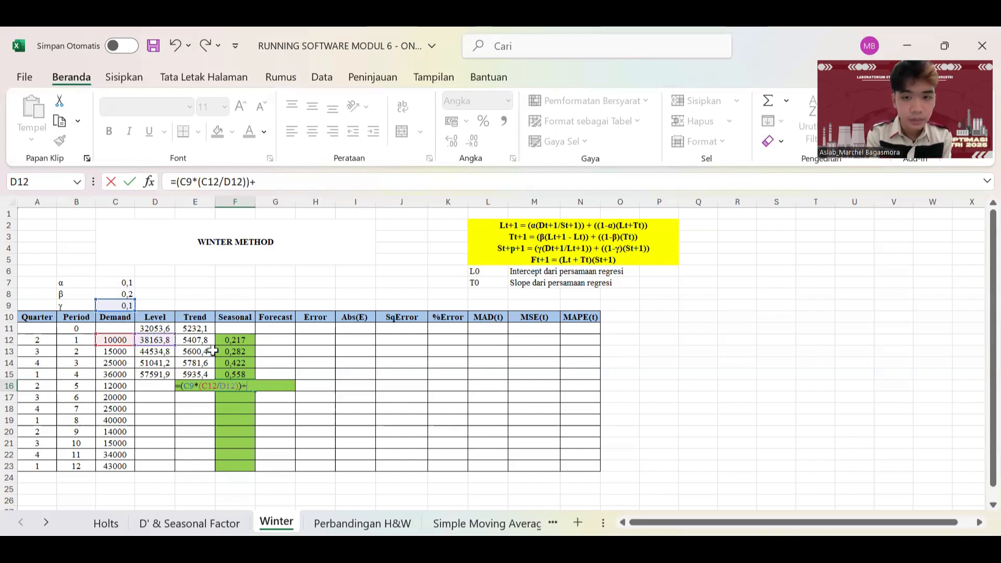
{"action": "type", "text": "((1-"}
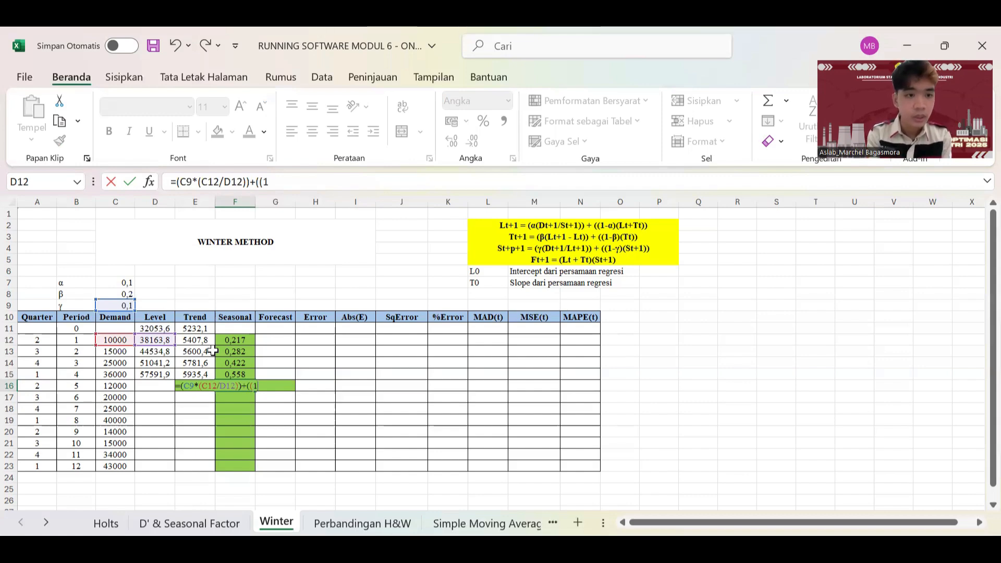
{"action": "left_click", "coordinate": [124, 307]}
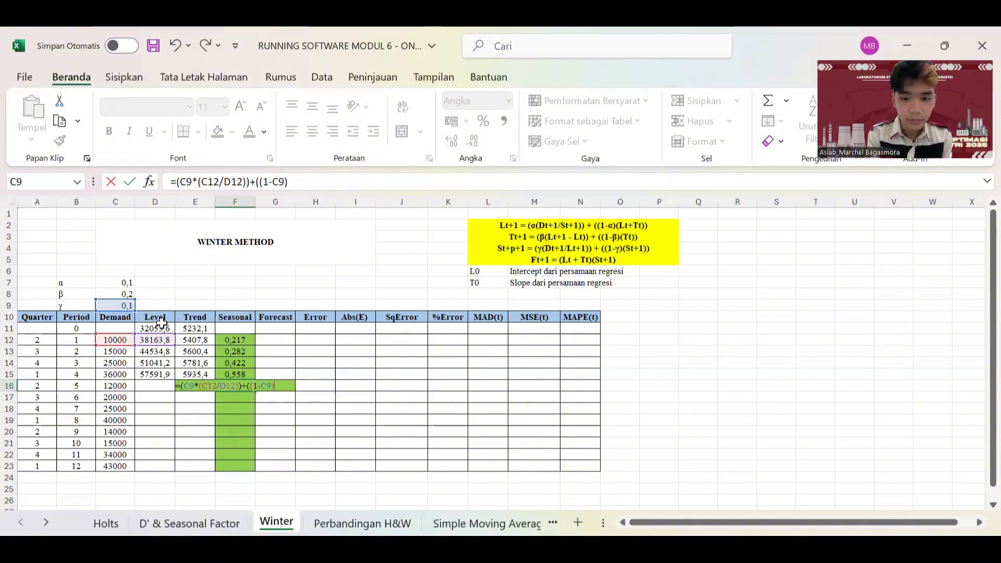
{"action": "type", "text": ")*"}
{"action": "left_click", "coordinate": [239, 339]}
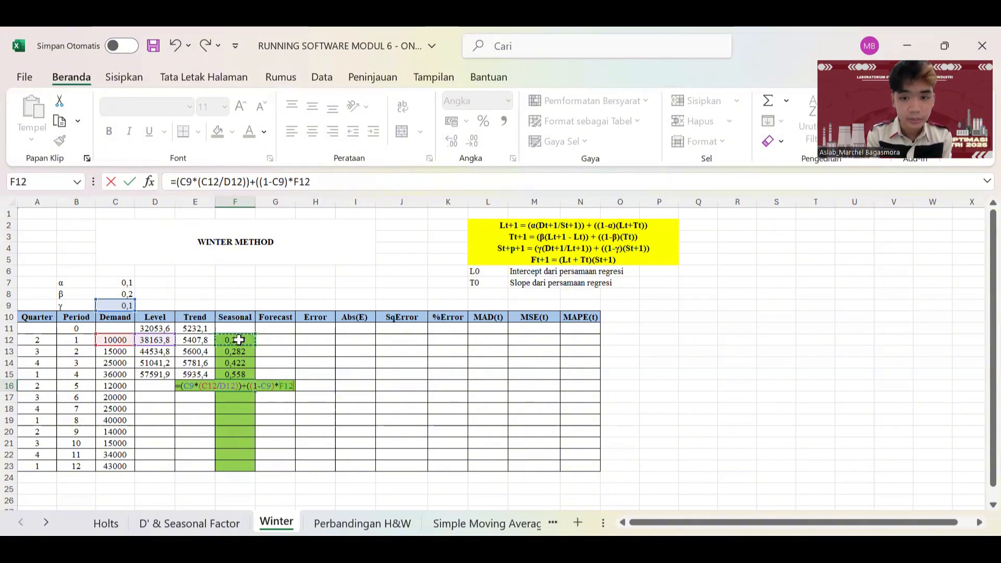
{"action": "type", "text": ")"}
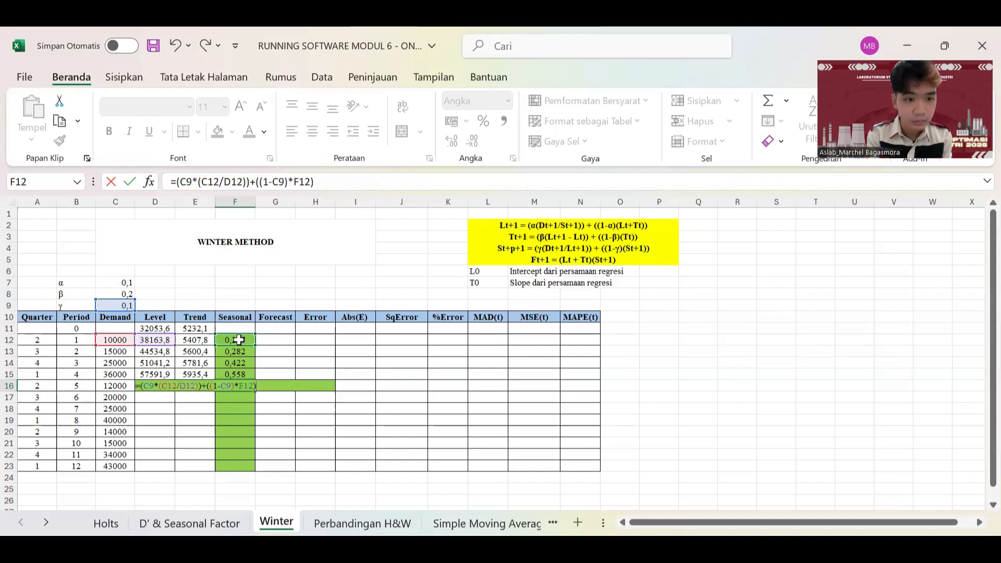
{"action": "key", "text": "Return"}
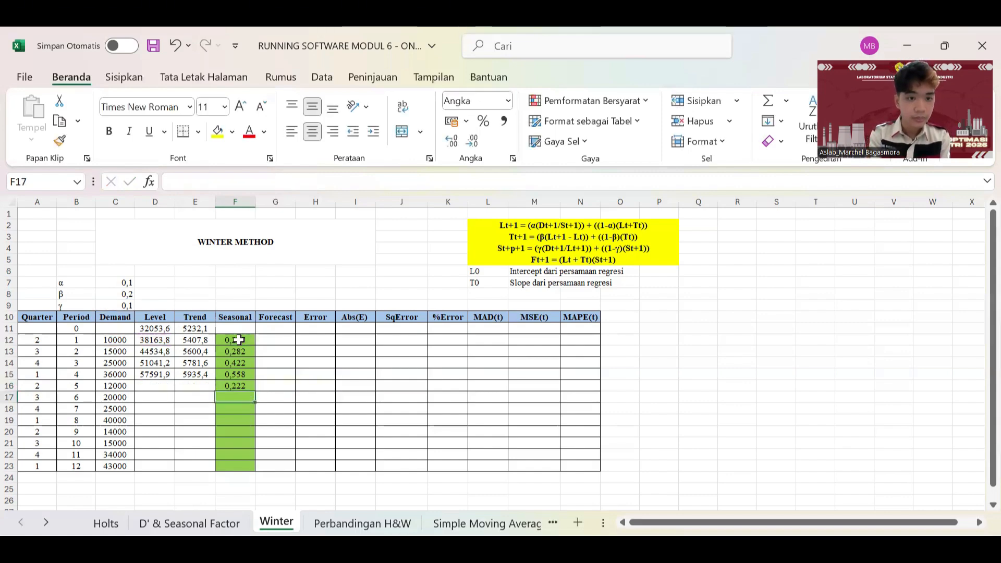
Step: Make both γ references in the F16 seasonal formula absolute as $C$9, and fill the formula down to F23
{"action": "left_click", "coordinate": [236, 385]}
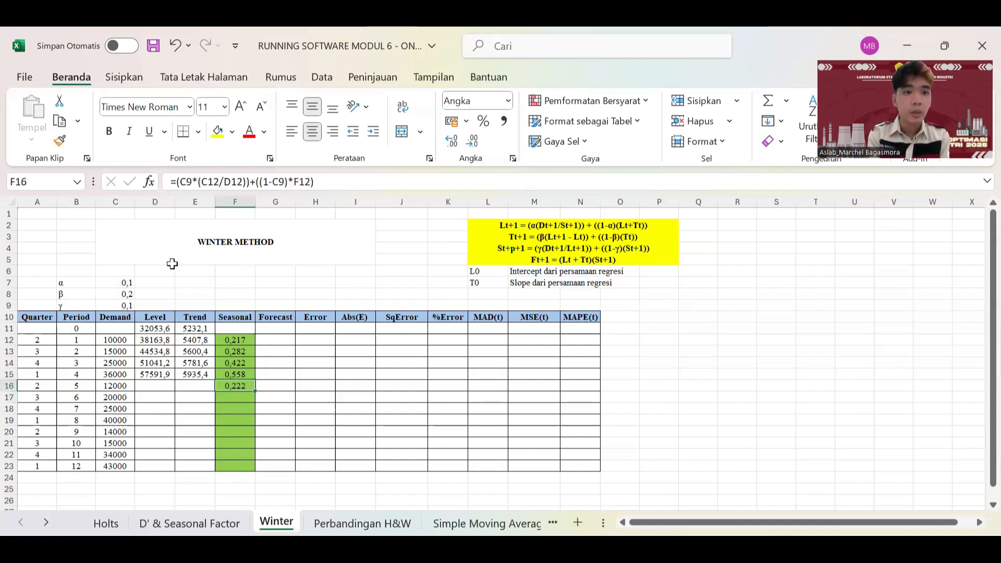
{"action": "left_click", "coordinate": [181, 182]}
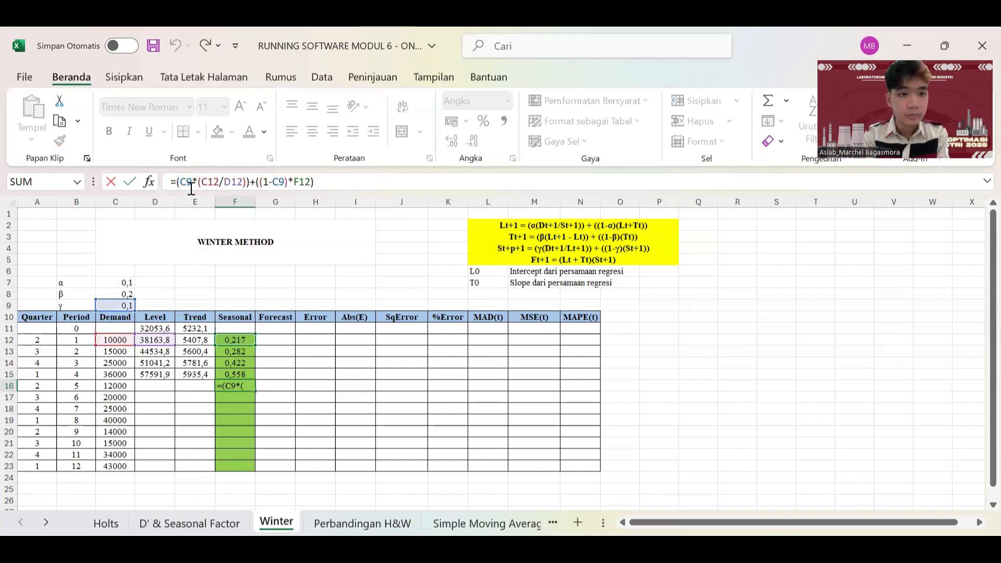
{"action": "type", "text": "$"}
{"action": "left_click", "coordinate": [194, 182]}
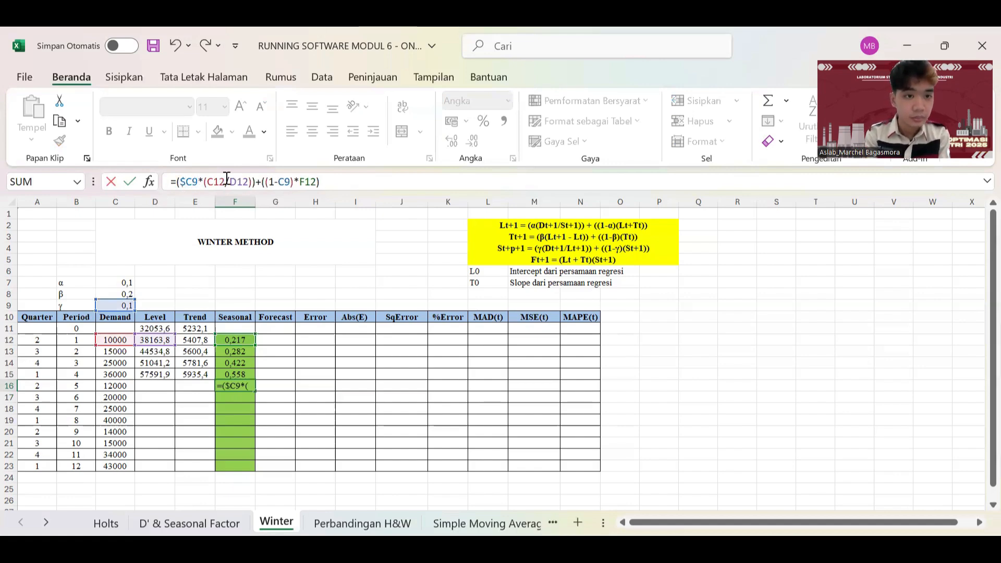
{"action": "type", "text": "$"}
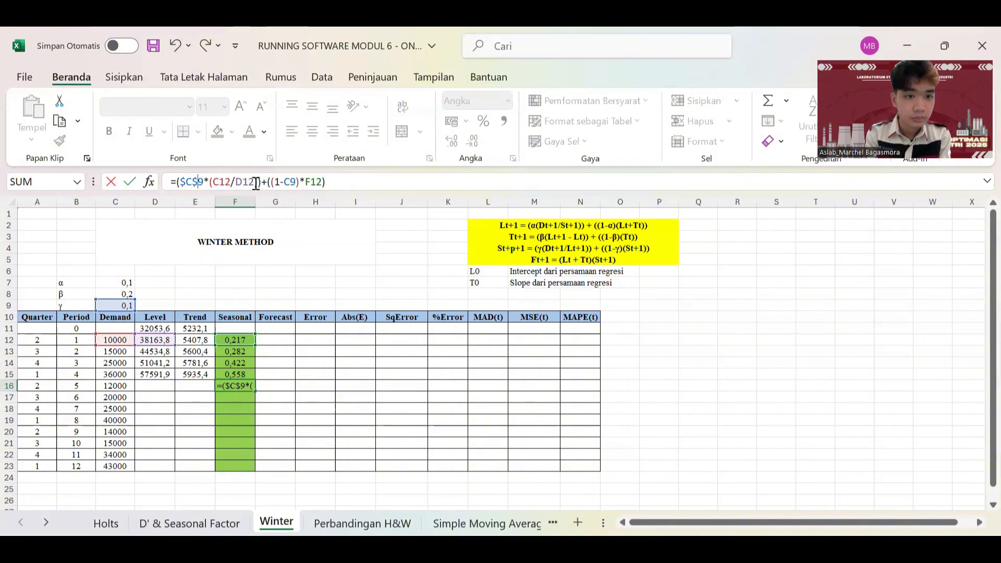
{"action": "left_click", "coordinate": [284, 182]}
{"action": "type", "text": "$"}
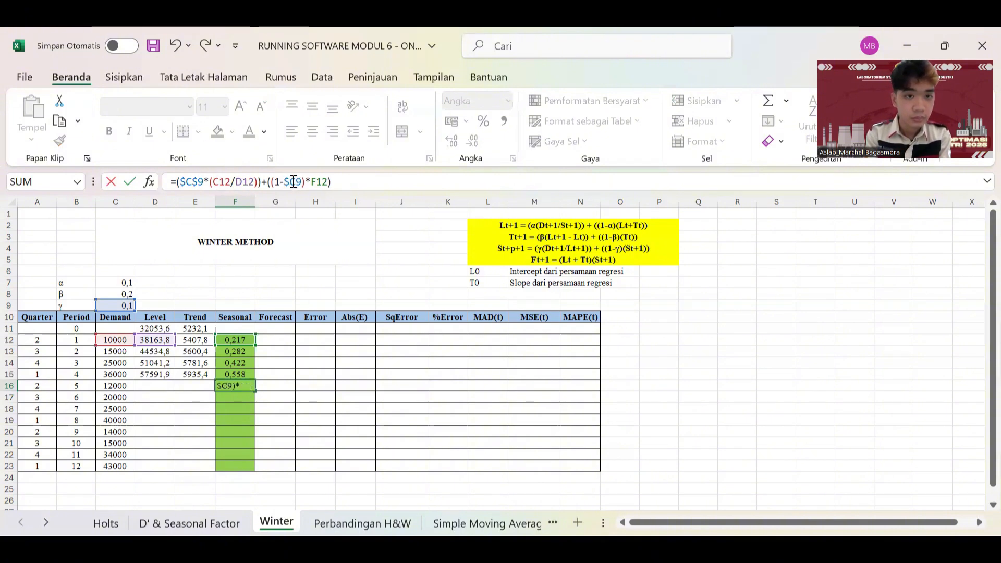
{"action": "left_click", "coordinate": [297, 181]}
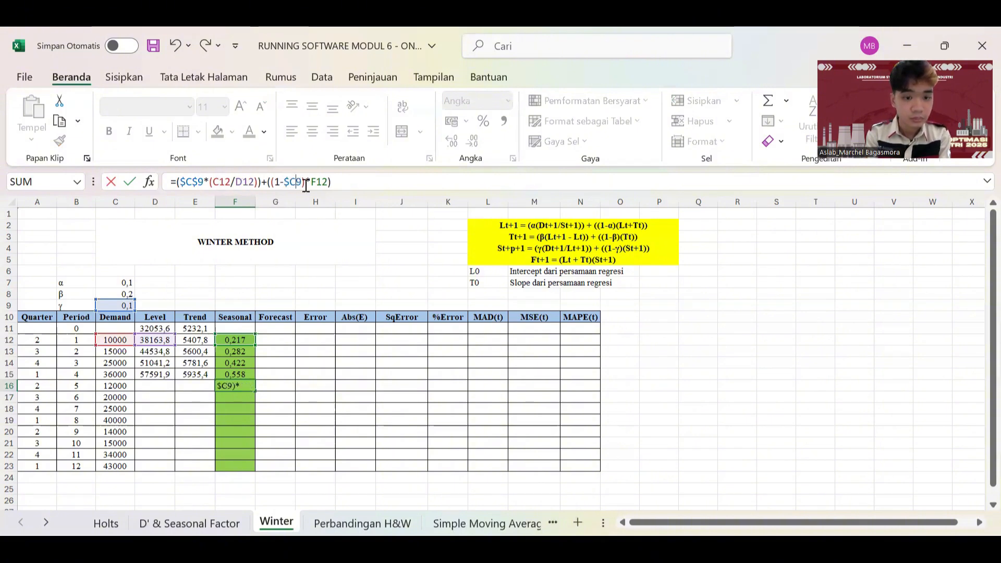
{"action": "type", "text": "$"}
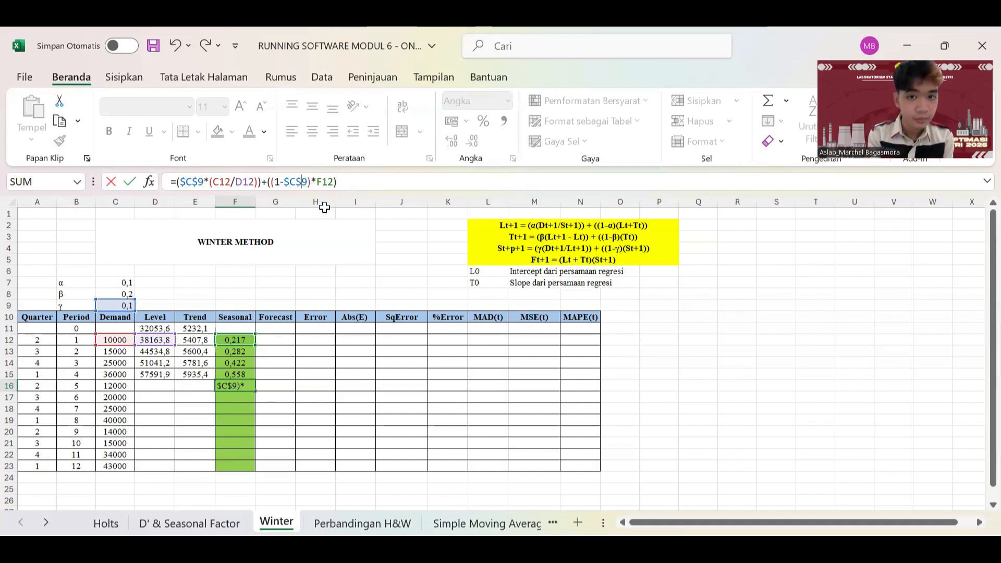
{"action": "key", "text": "Return"}
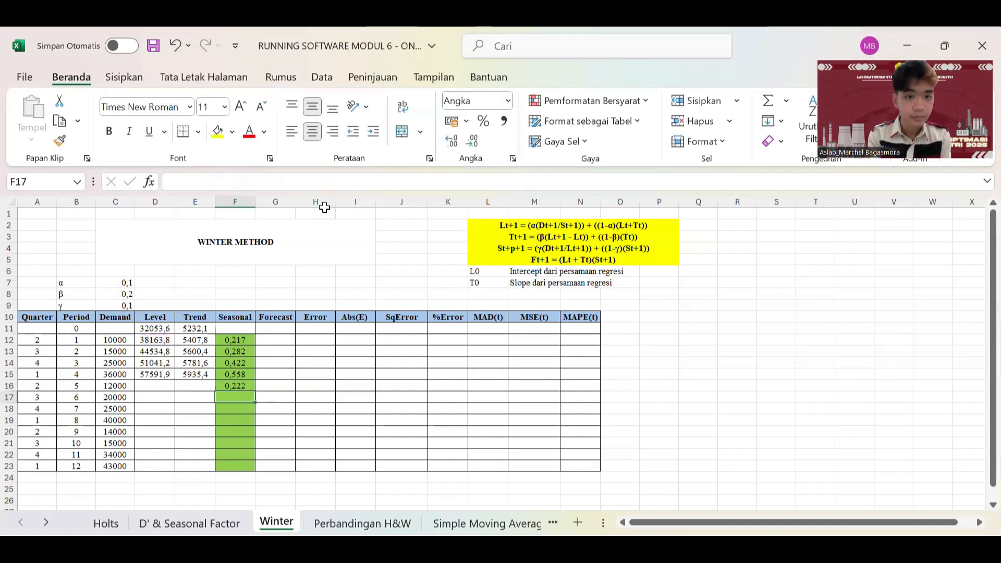
{"action": "left_click", "coordinate": [241, 384]}
{"action": "left_click_drag", "start_coordinate": [256, 391], "coordinate": [254, 472]}
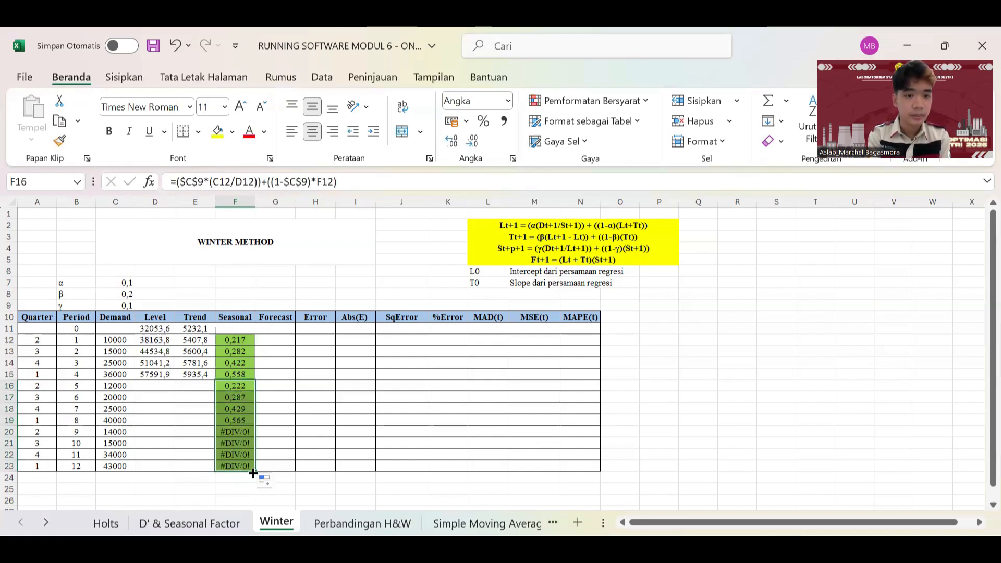
Step: Fill the level formula from D15 and the trend formula from E15 down to row 23, covering periods 5 to 12
{"action": "left_click", "coordinate": [152, 376]}
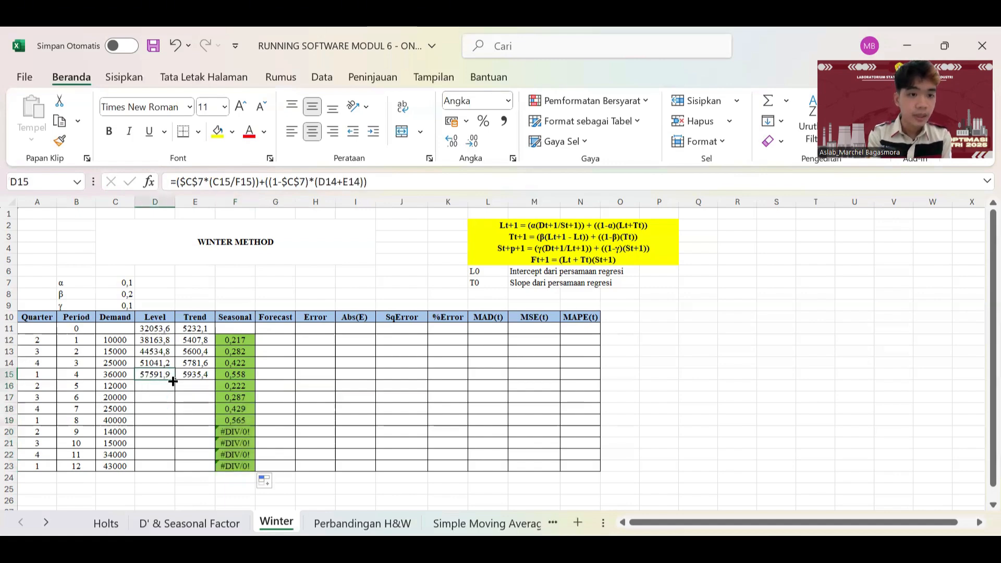
{"action": "left_click_drag", "start_coordinate": [173, 382], "coordinate": [170, 470]}
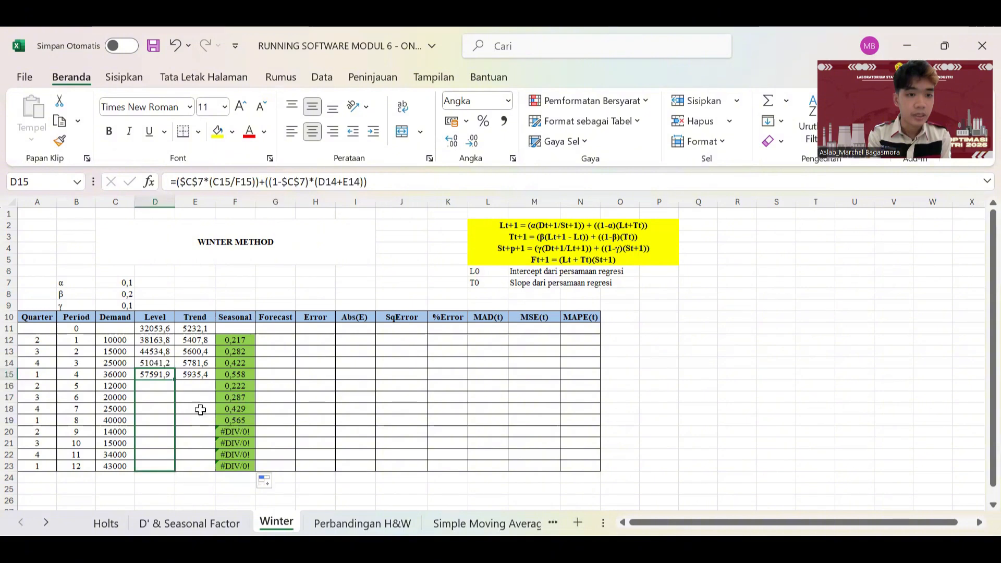
{"action": "left_click", "coordinate": [212, 376]}
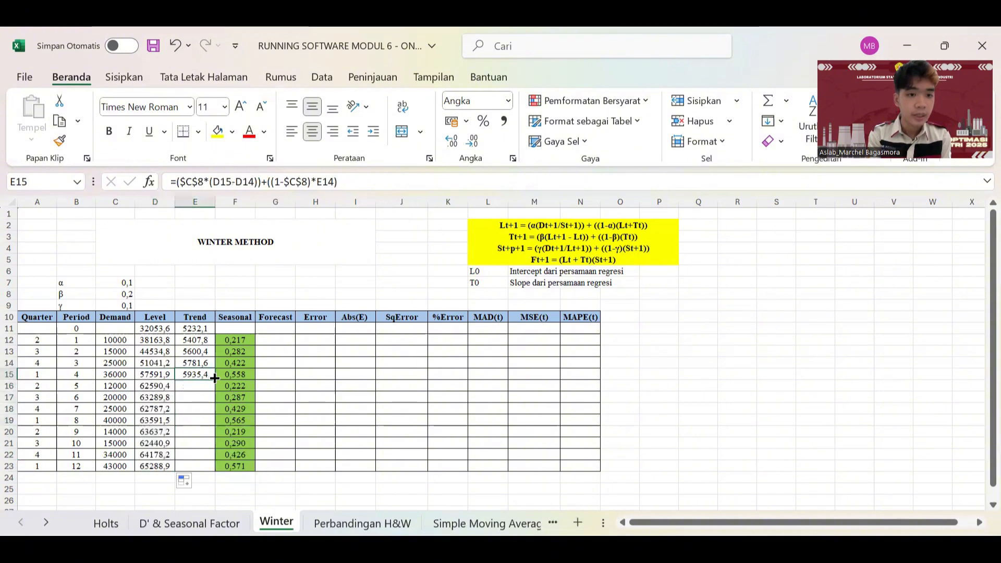
{"action": "left_click_drag", "start_coordinate": [214, 378], "coordinate": [213, 471]}
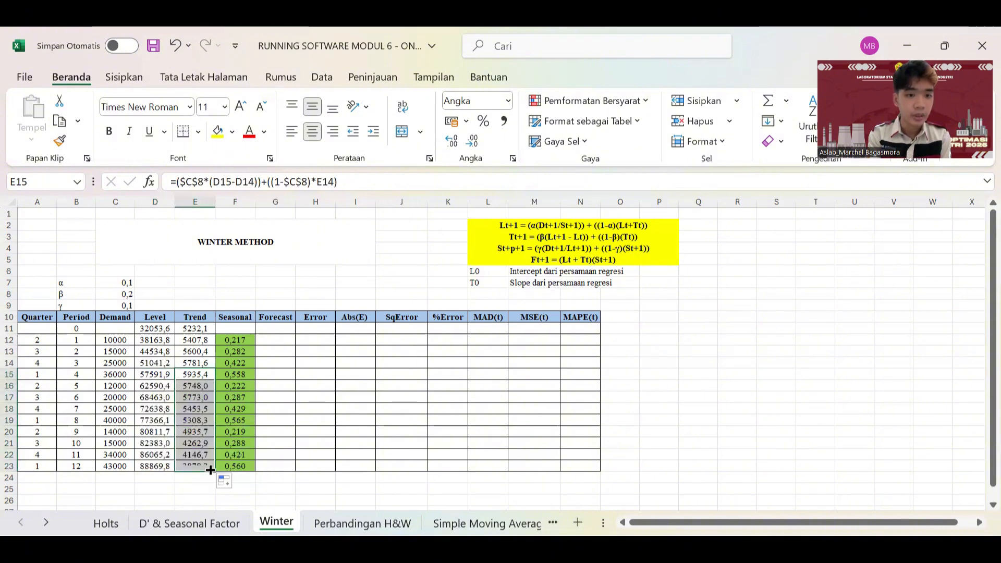
{"action": "left_click", "coordinate": [269, 481]}
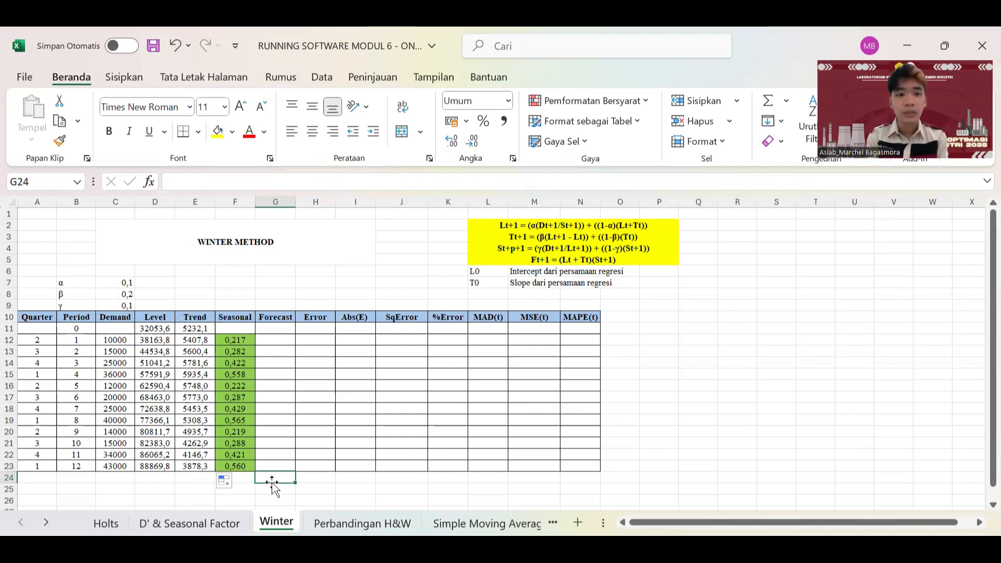
Step: Enter the period 1 forecast formula in G12 as =(D11+E11)*F12
{"action": "left_click", "coordinate": [272, 342]}
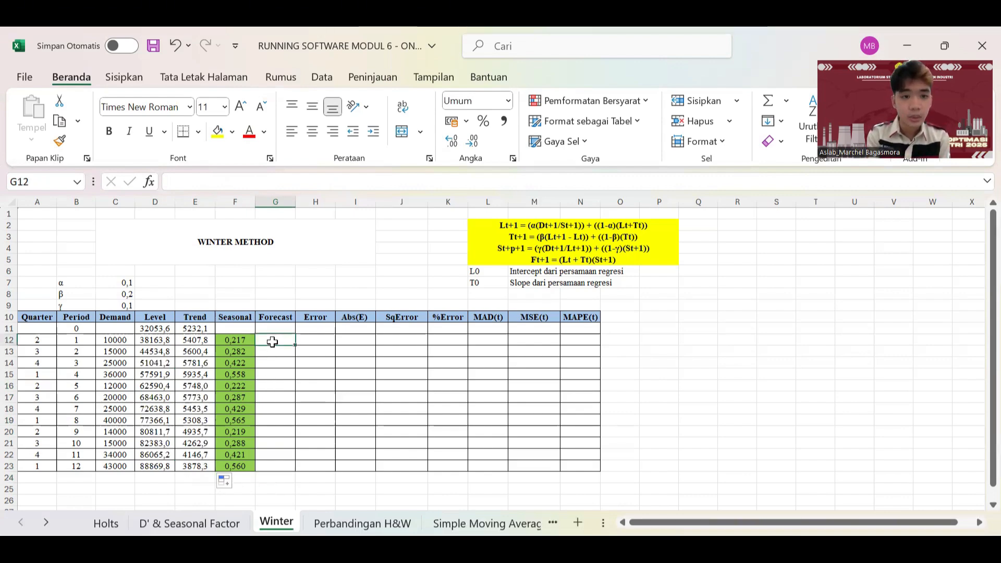
{"action": "type", "text": "="}
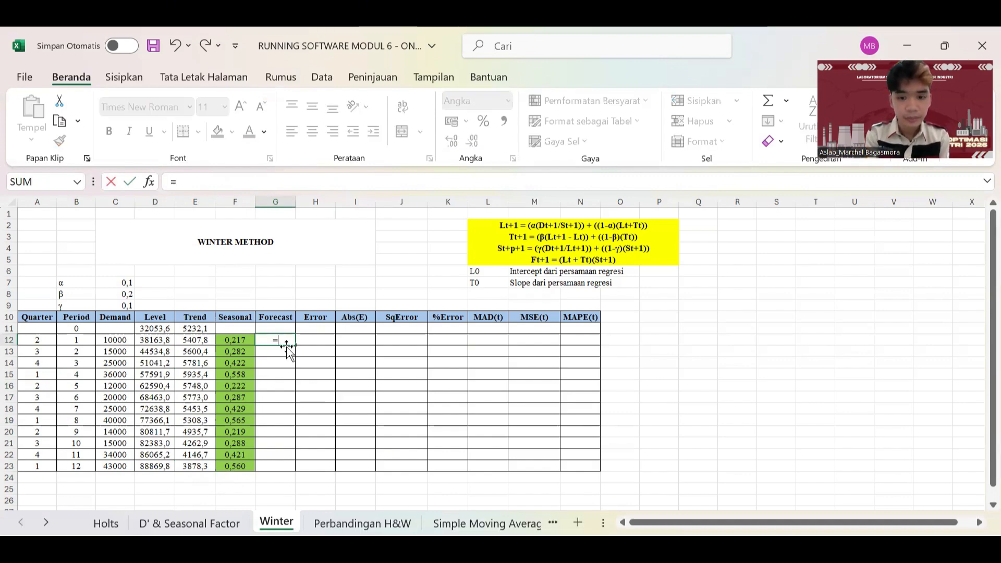
{"action": "type", "text": "("}
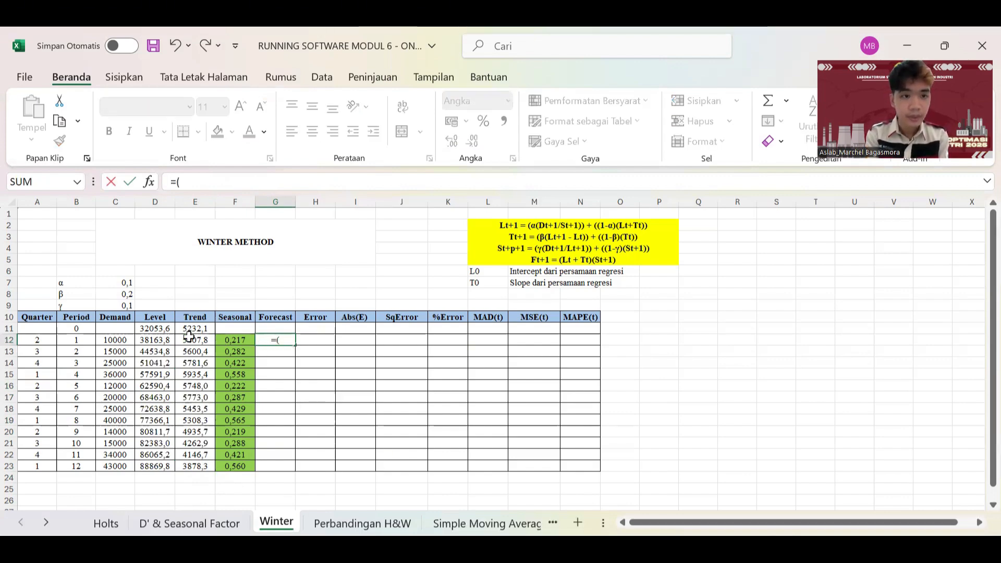
{"action": "left_click", "coordinate": [157, 329]}
{"action": "type", "text": "+"}
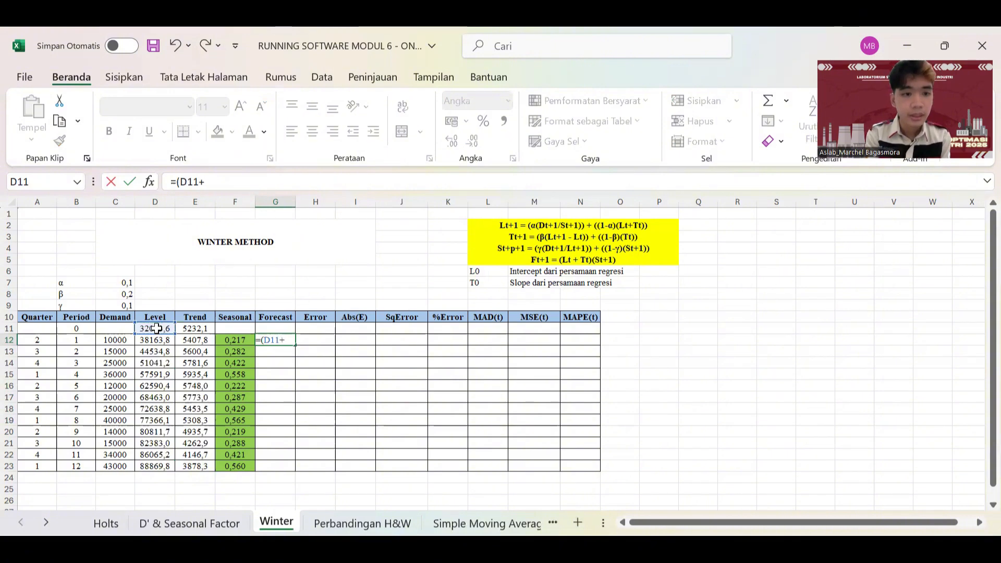
{"action": "left_click", "coordinate": [196, 328]}
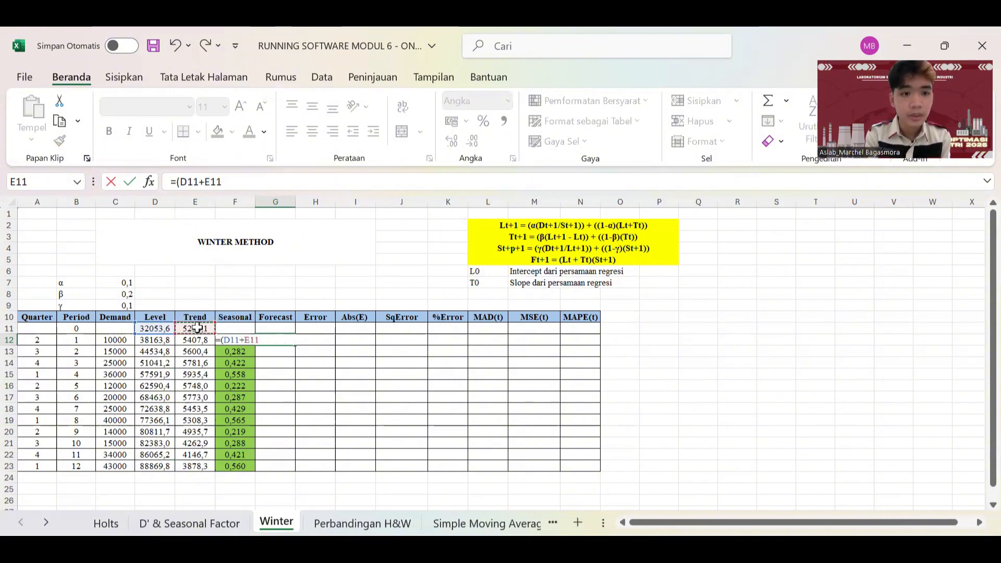
{"action": "type", "text": ")*"}
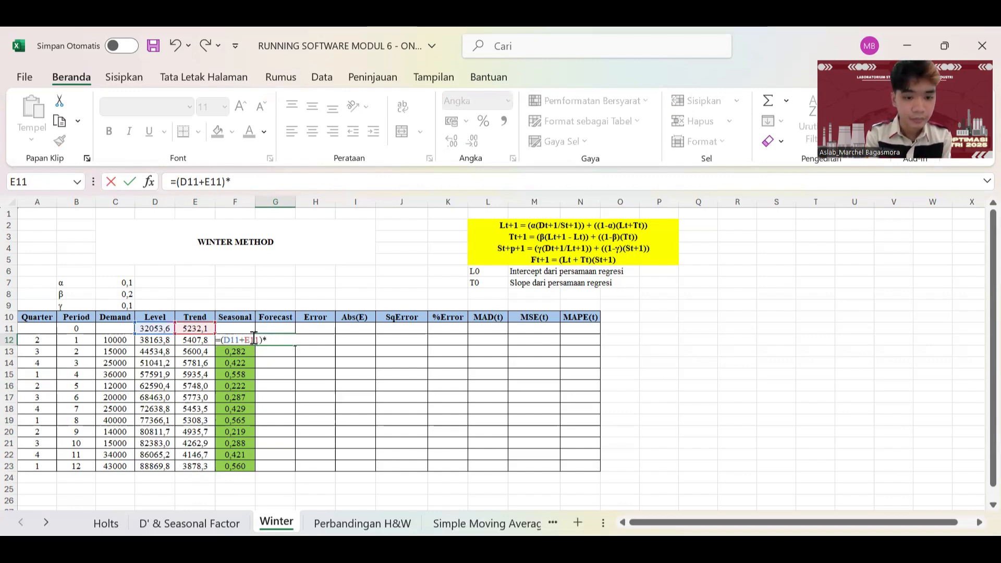
{"action": "type", "text": "F"}
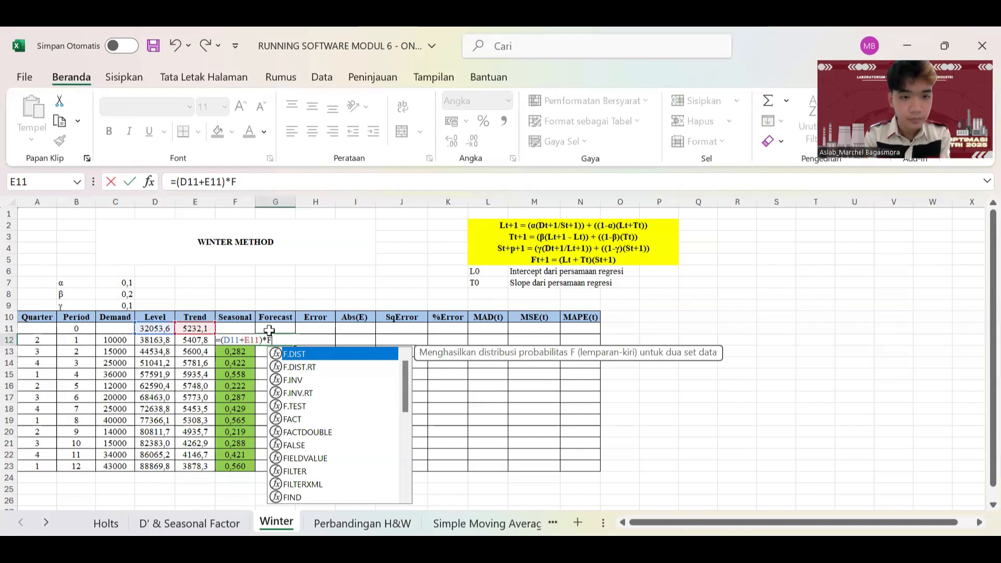
{"action": "type", "text": "12"}
{"action": "key", "text": "Return"}
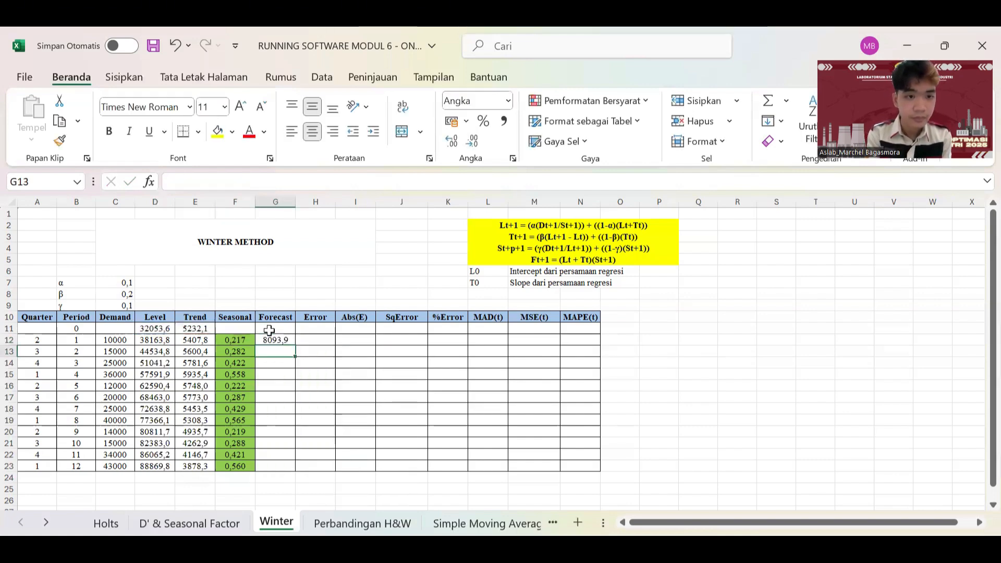
Step: Fill the forecast formula from G12 down to G23, covering periods 2 to 12
{"action": "left_click", "coordinate": [277, 339]}
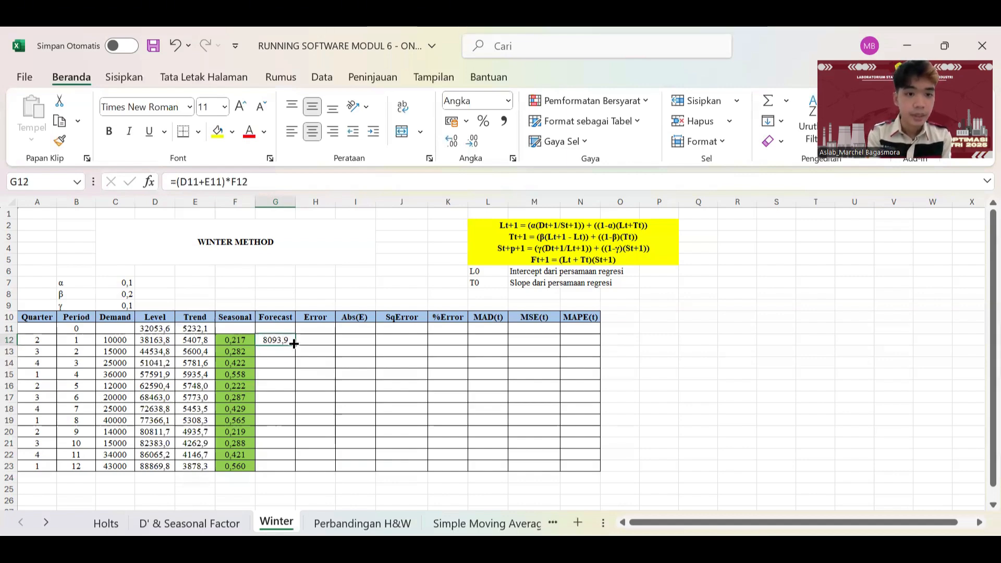
{"action": "left_click_drag", "start_coordinate": [293, 343], "coordinate": [293, 470]}
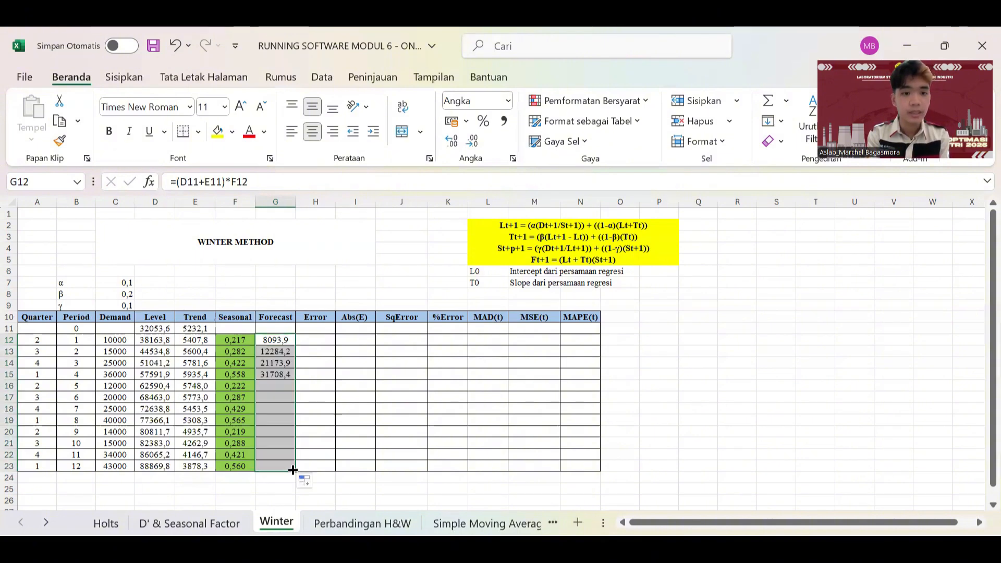
{"action": "left_click", "coordinate": [335, 494]}
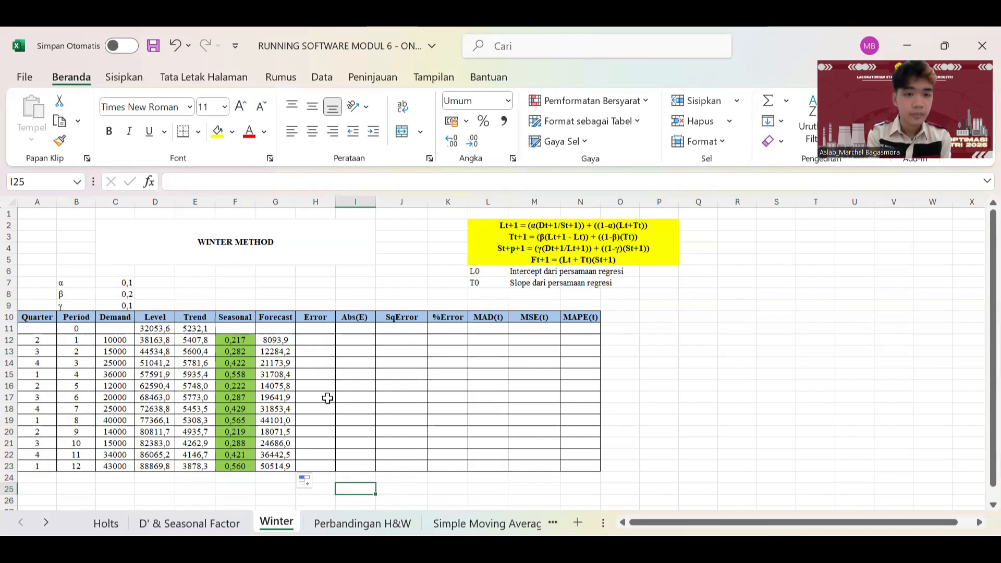
{"action": "left_click", "coordinate": [324, 490]}
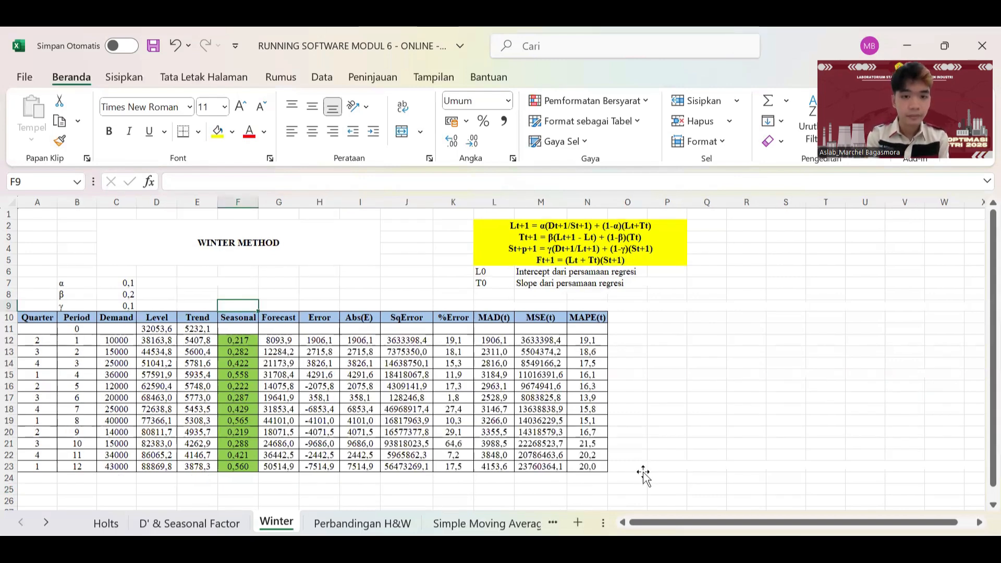
Step: Compare the MAD, MSE and MAPE of both methods on the Perbandingan H&W sheet with the source tables on the Winter and Holts sheets
{"action": "left_click", "coordinate": [639, 488]}
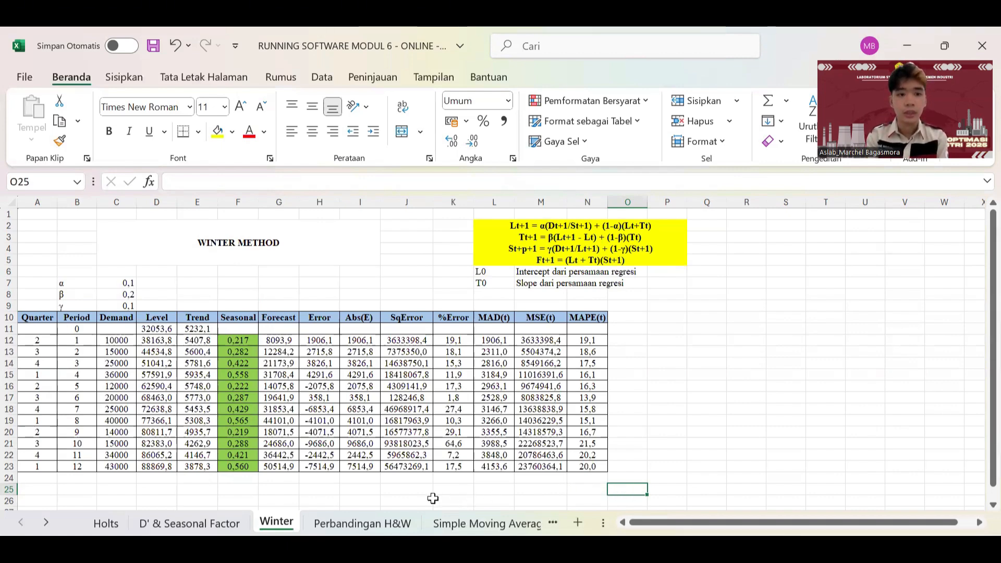
{"action": "left_click", "coordinate": [377, 519]}
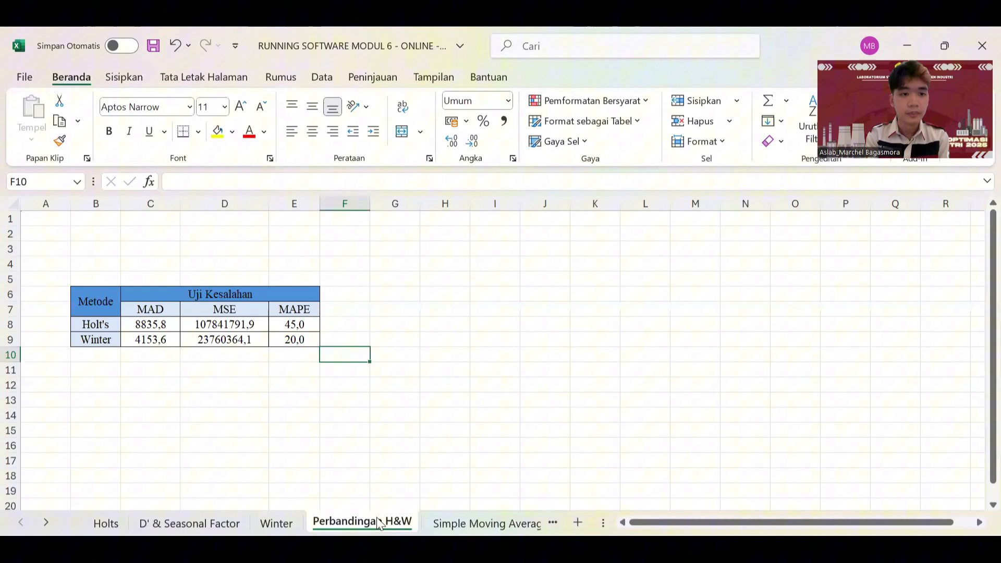
{"action": "left_click", "coordinate": [304, 412]}
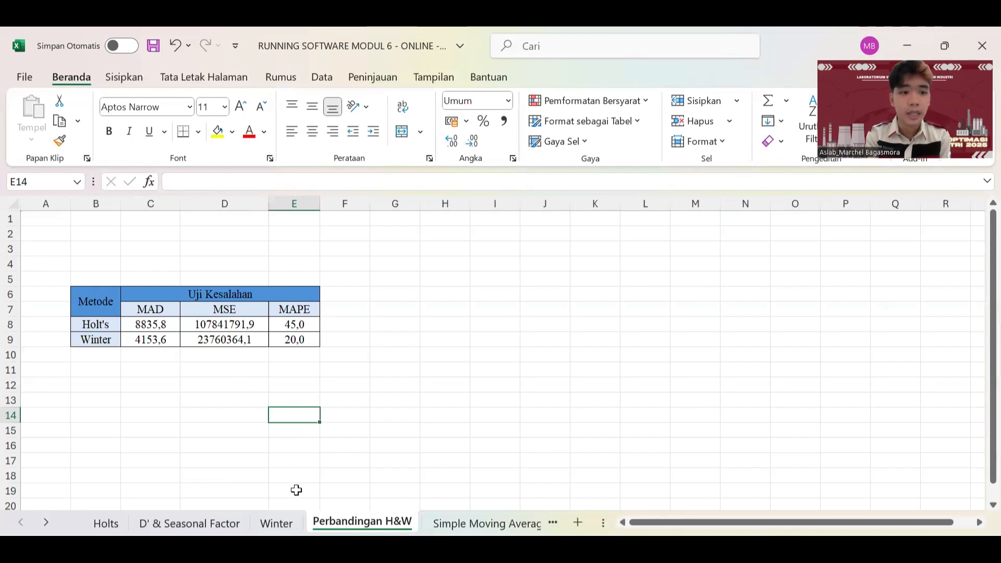
{"action": "left_click", "coordinate": [280, 524]}
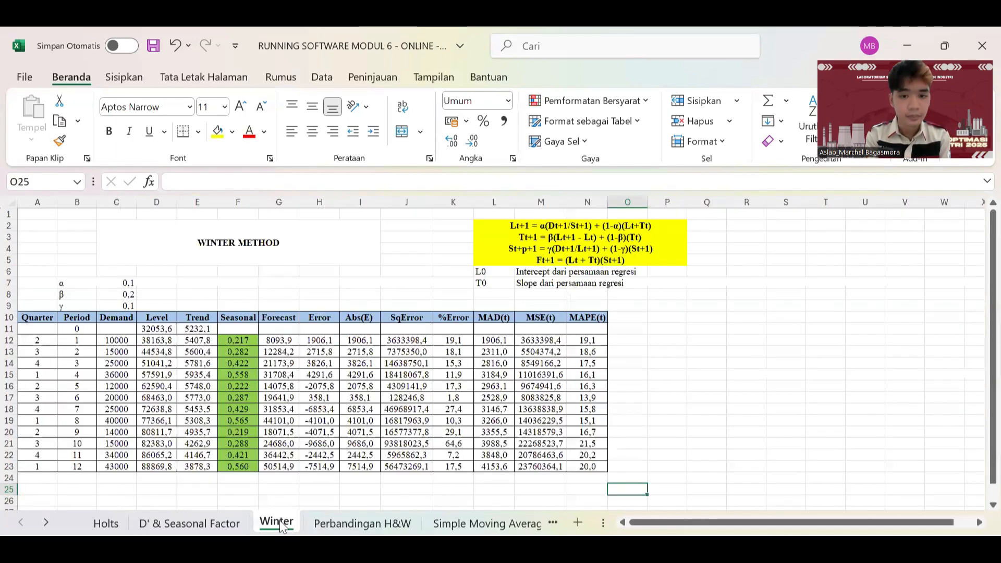
{"action": "left_click", "coordinate": [117, 521]}
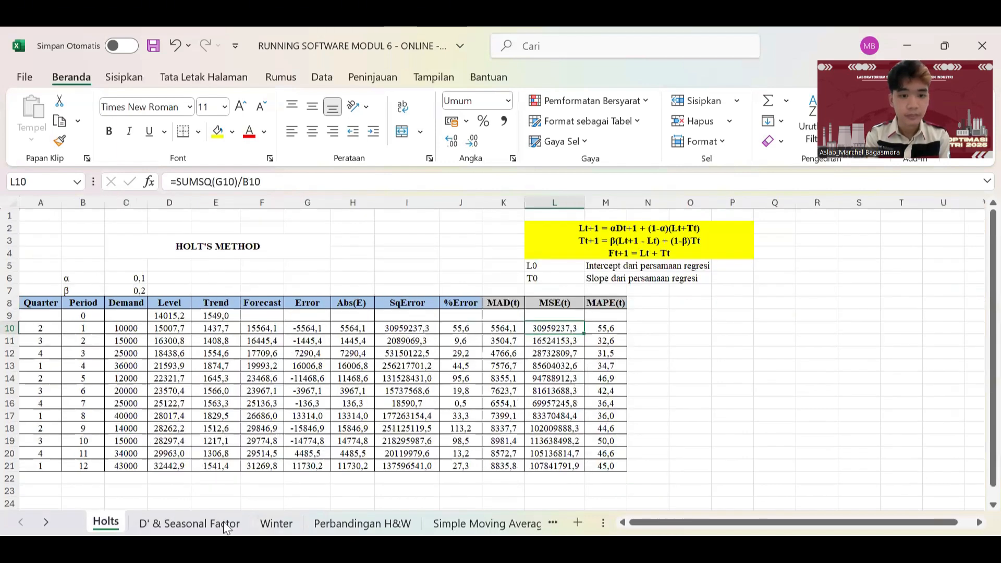
{"action": "left_click", "coordinate": [332, 524]}
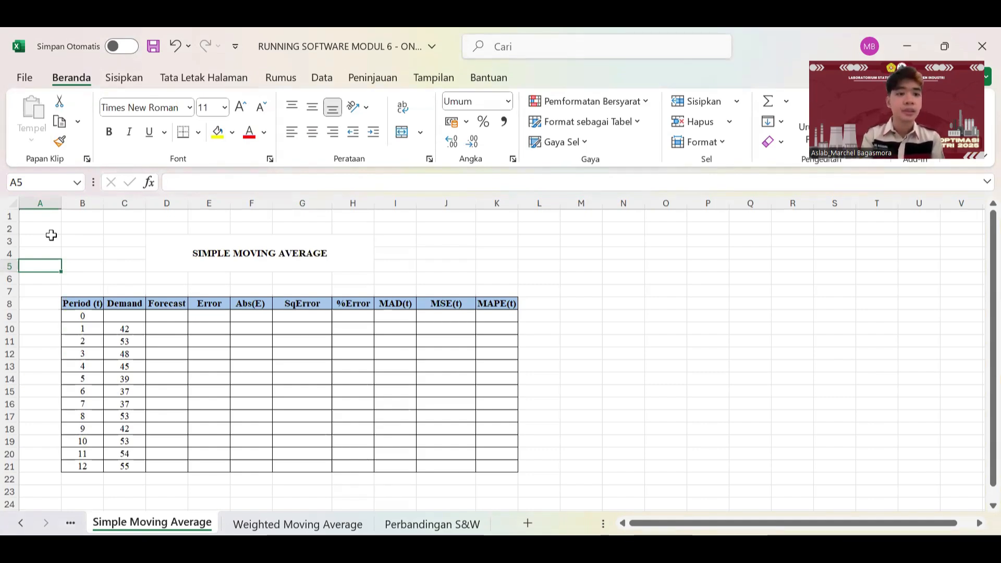
{"action": "left_click", "coordinate": [164, 365]}
{"action": "left_click", "coordinate": [127, 328]}
{"action": "key", "text": "Delete"}
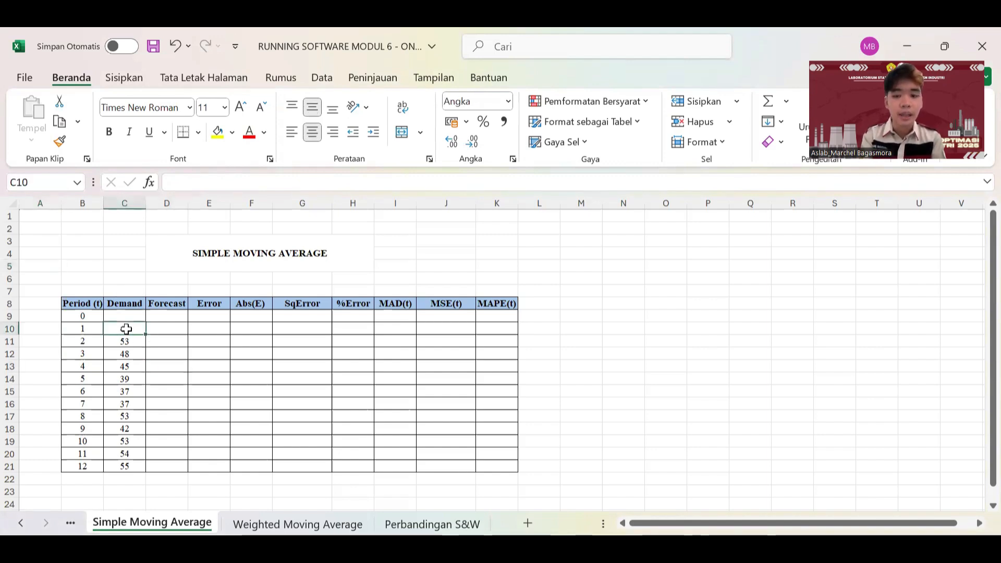
Step: Enter the period 4 forecast in D13 of the Simple Moving Average sheet as =AVERAGE(C10:C12)
{"action": "key", "text": "Down"}
{"action": "key", "text": "Down"}
{"action": "key", "text": "Down"}
{"action": "key", "text": "Right"}
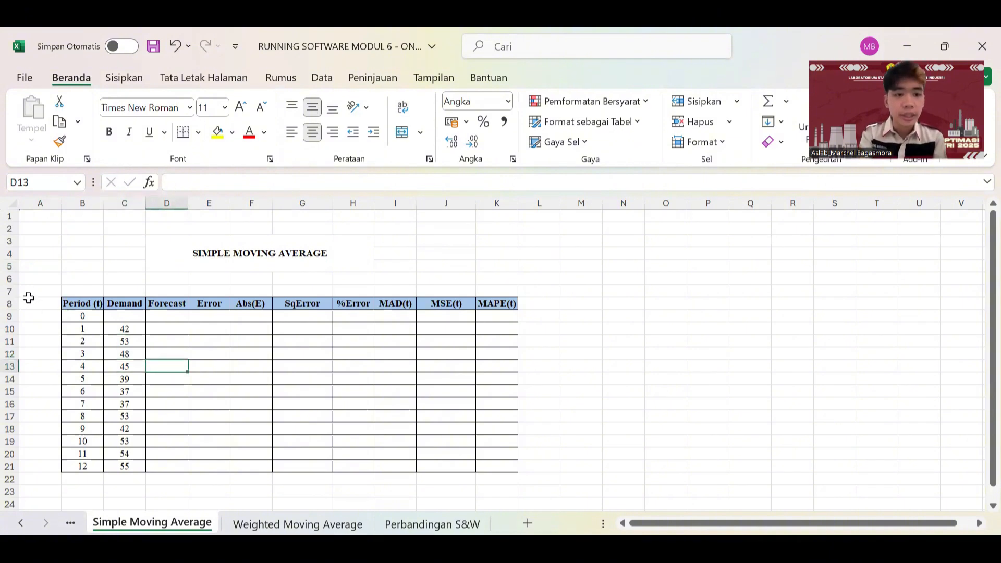
{"action": "type", "text": "=aver"}
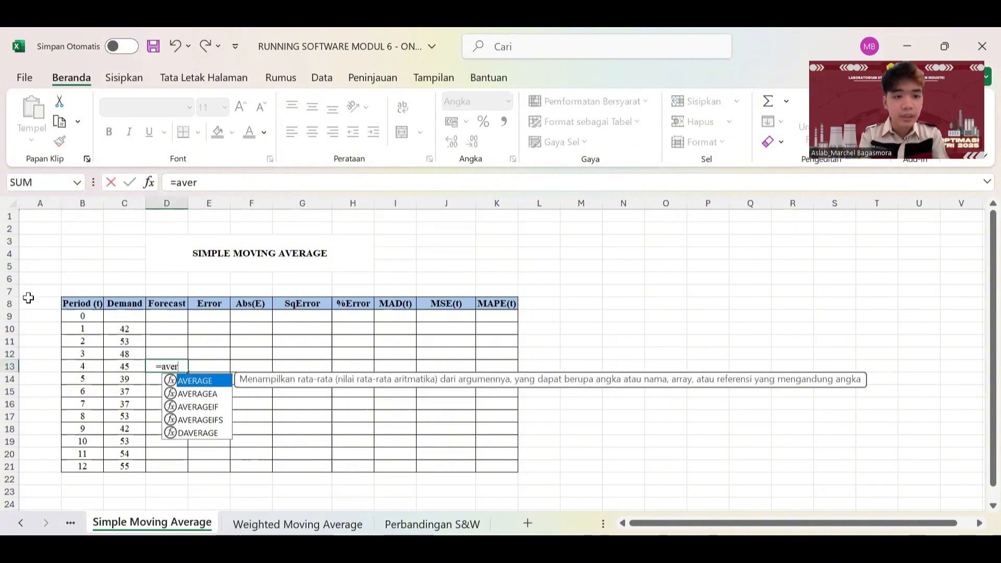
{"action": "double_click", "coordinate": [201, 381]}
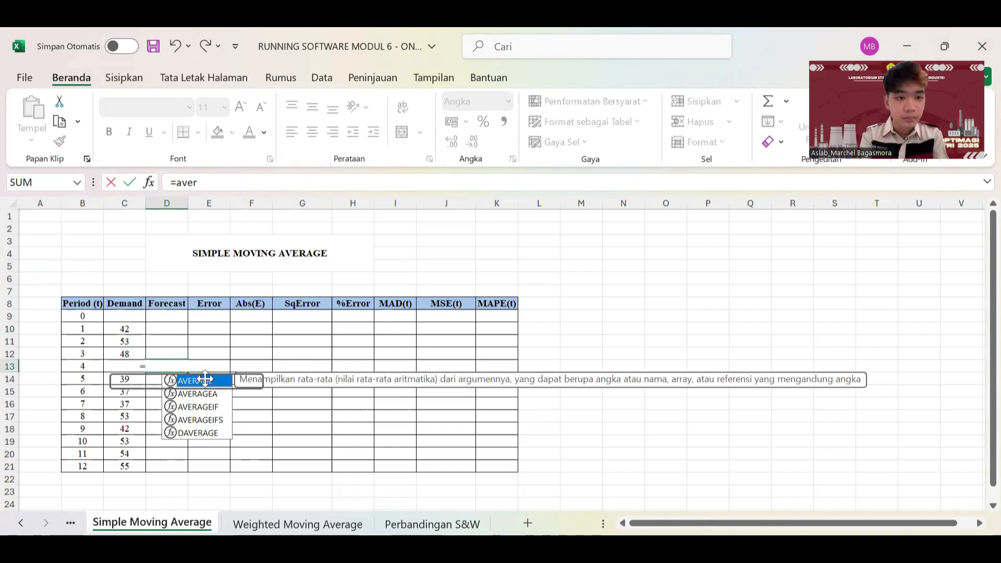
{"action": "left_click", "coordinate": [125, 329]}
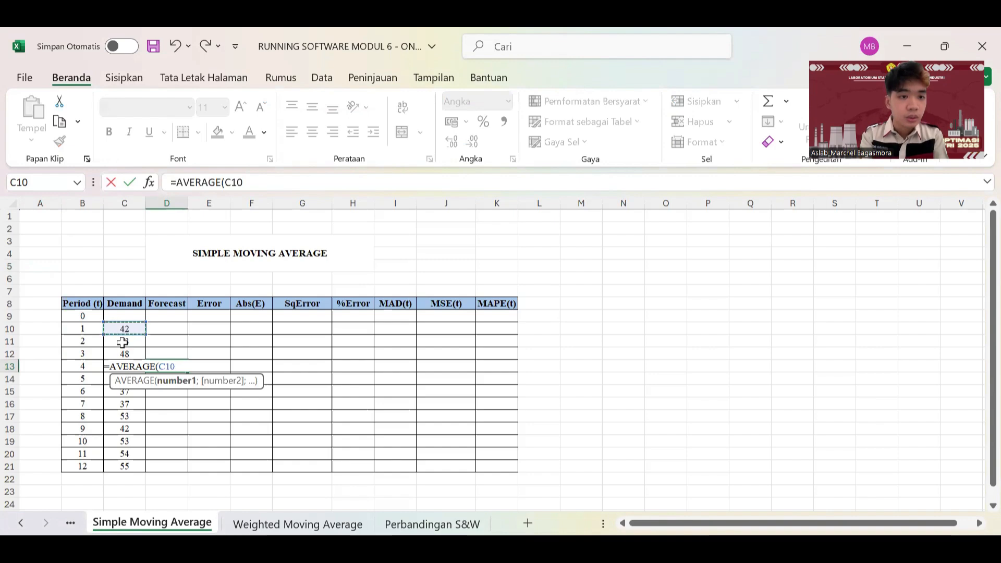
{"action": "left_click_drag", "start_coordinate": [126, 331], "coordinate": [126, 355]}
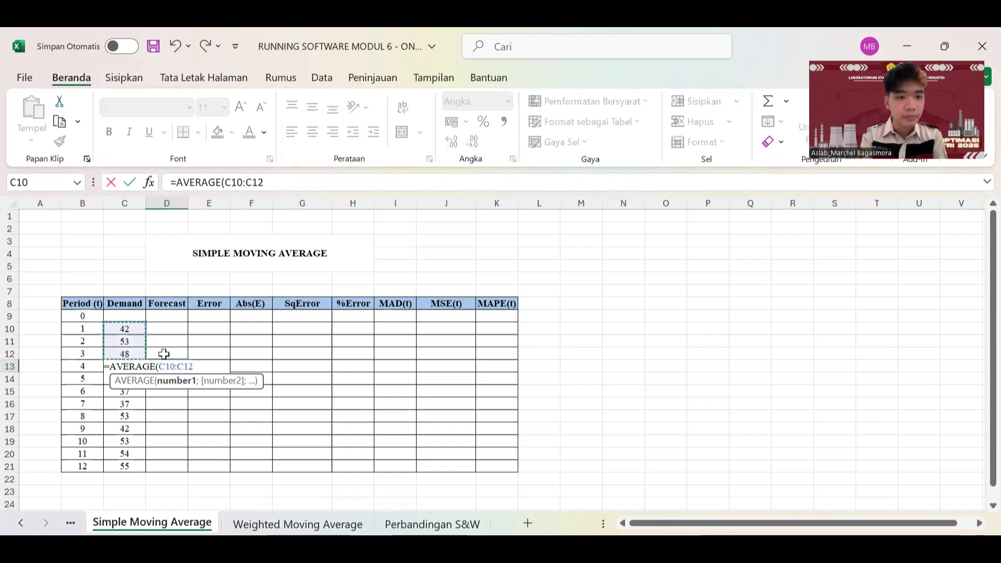
{"action": "key", "text": "Return"}
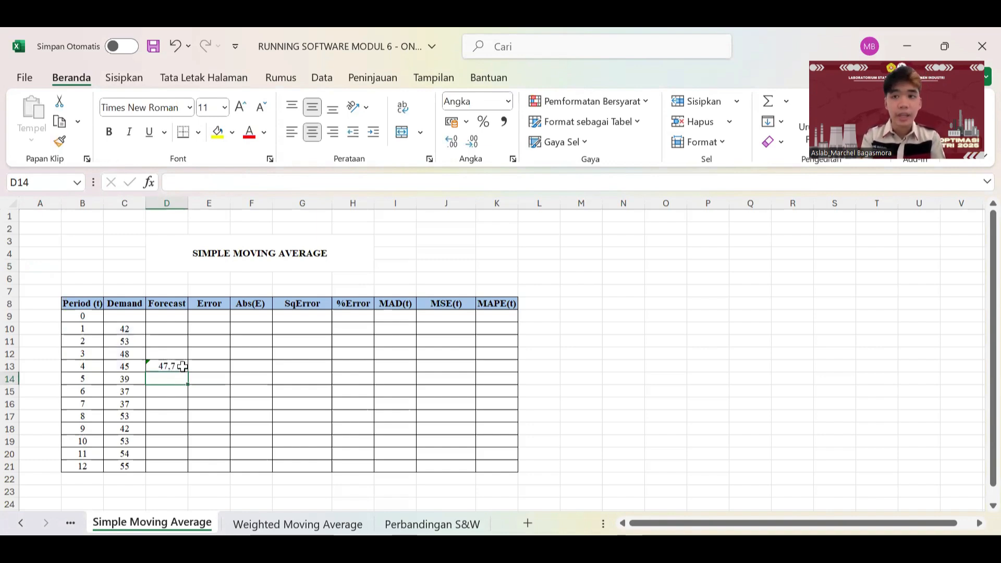
Step: Fill the moving average forecast from D13 down to D21, covering periods 5 to 12
{"action": "left_click", "coordinate": [182, 366]}
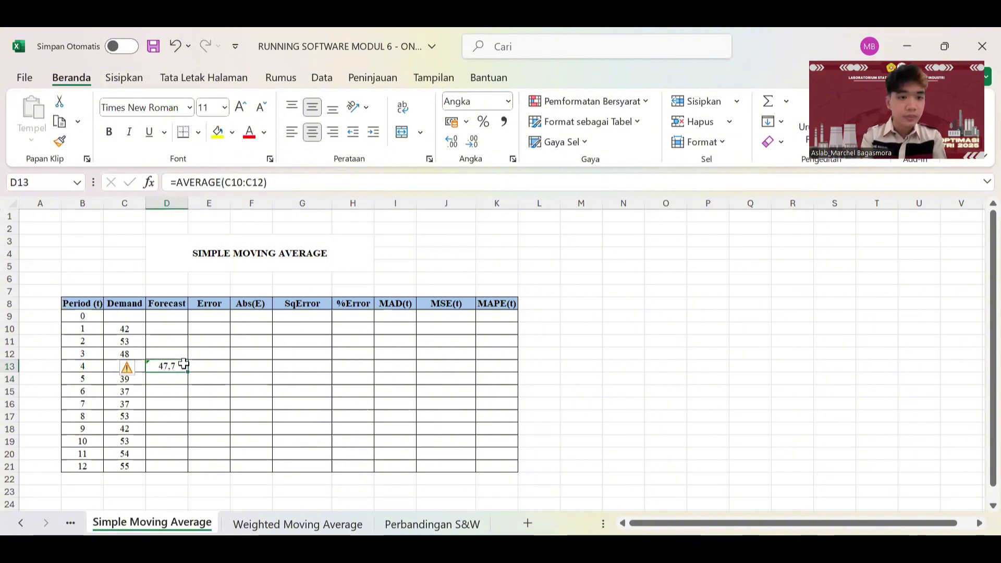
{"action": "left_click_drag", "start_coordinate": [188, 370], "coordinate": [188, 469]}
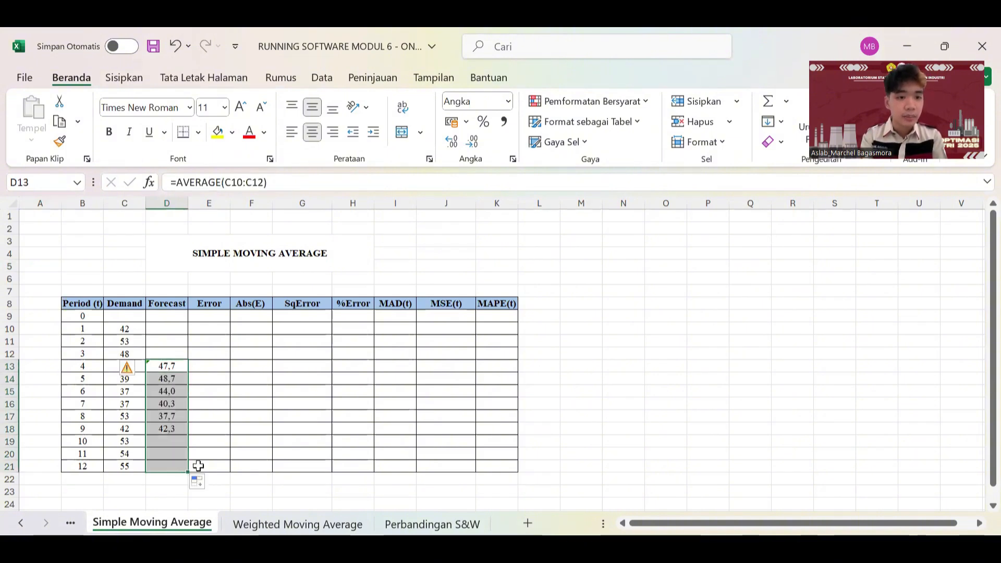
{"action": "left_click", "coordinate": [243, 479]}
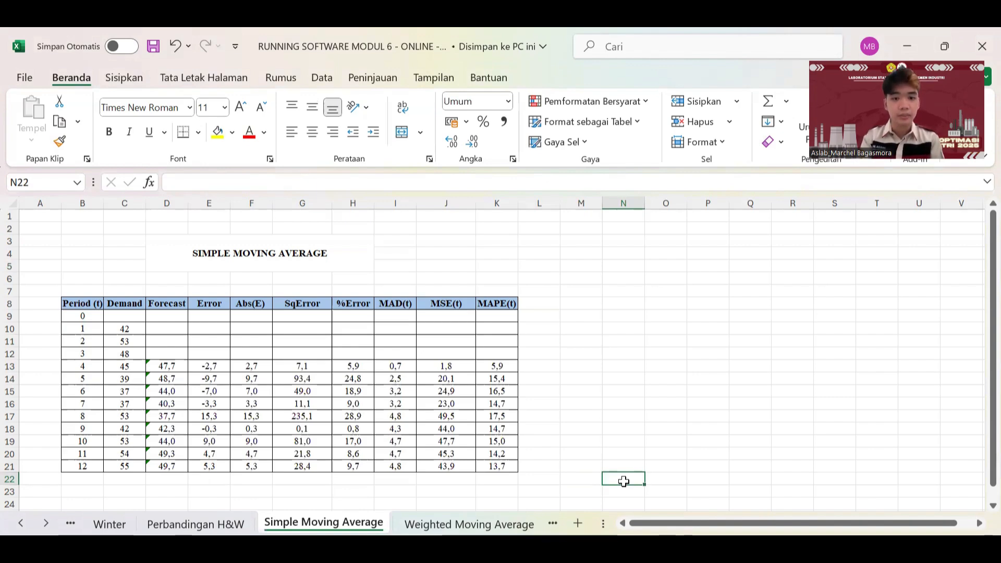
Step: Open the Weighted Moving Average sheet and select the Weight 1 value in C7
{"action": "key", "text": "ctrl+Page_Down"}
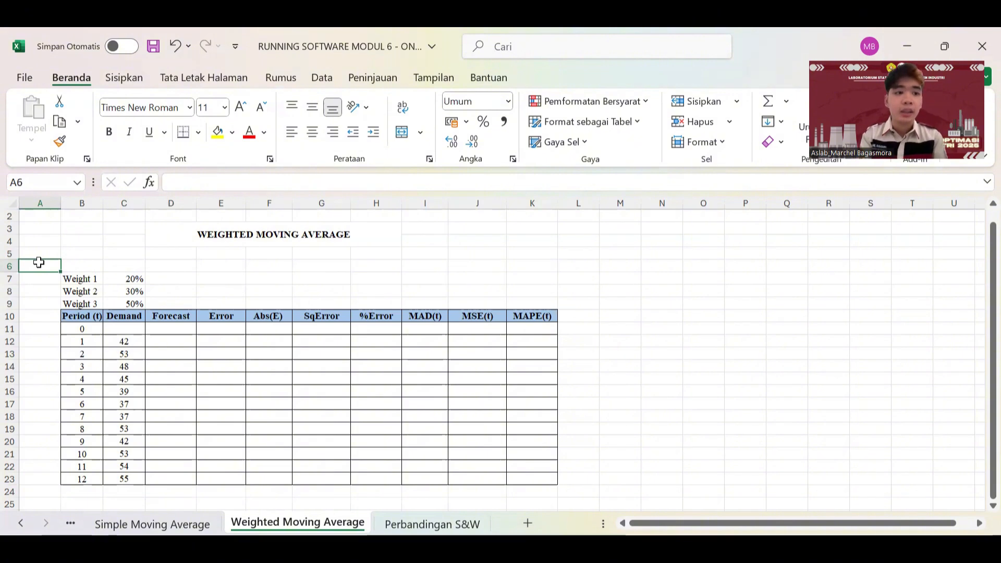
{"action": "key", "text": "Down"}
{"action": "key", "text": "Right"}
{"action": "key", "text": "Right"}
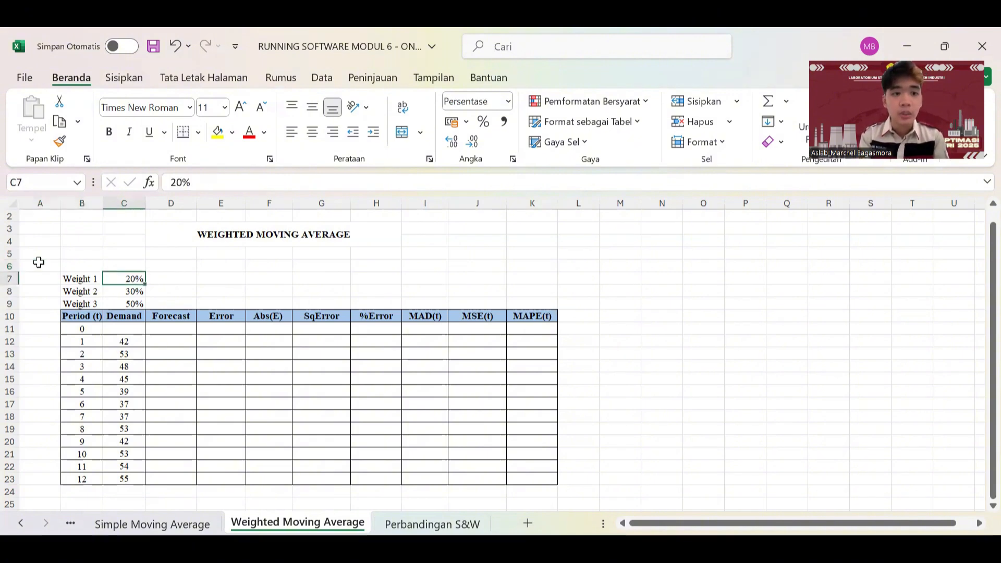
Step: Examine the Weight 1 to Weight 3 percentages in C7:C9 and the period 1 demand they apply to
{"action": "key", "text": "Left"}
{"action": "key", "text": "Down"}
{"action": "key", "text": "Right"}
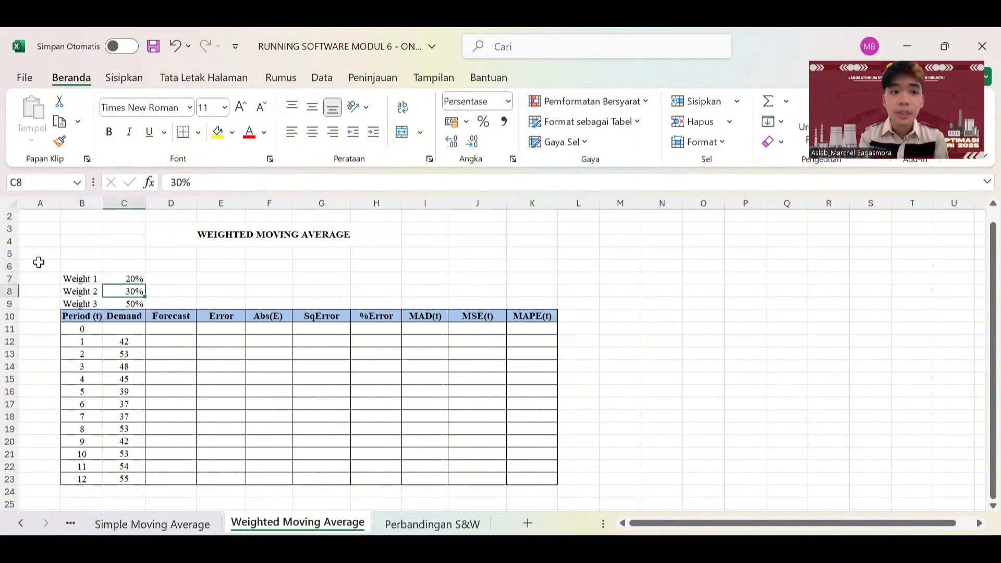
{"action": "key", "text": "Left"}
{"action": "key", "text": "Down"}
{"action": "key", "text": "Right"}
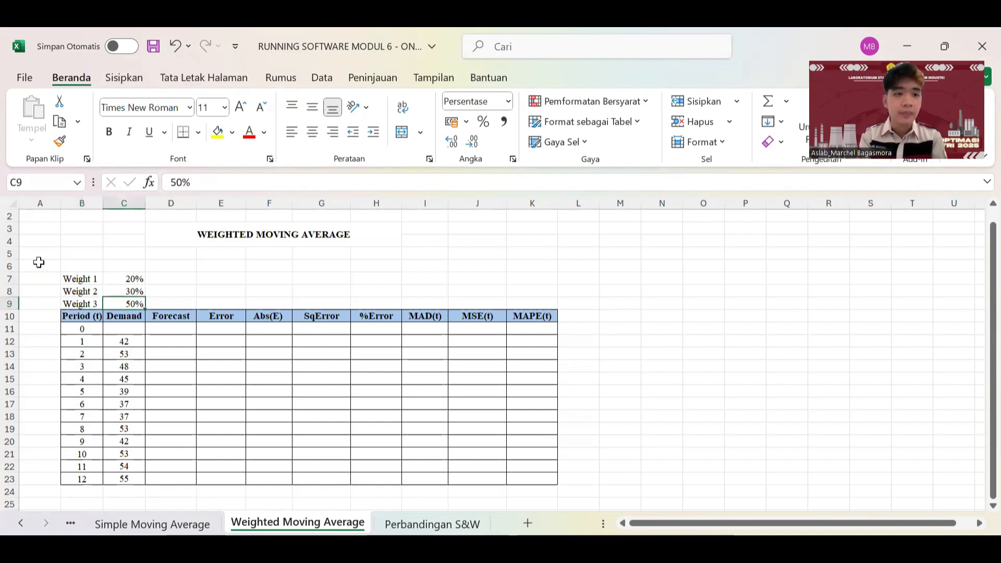
{"action": "key", "text": "Up"}
{"action": "key", "text": "Up"}
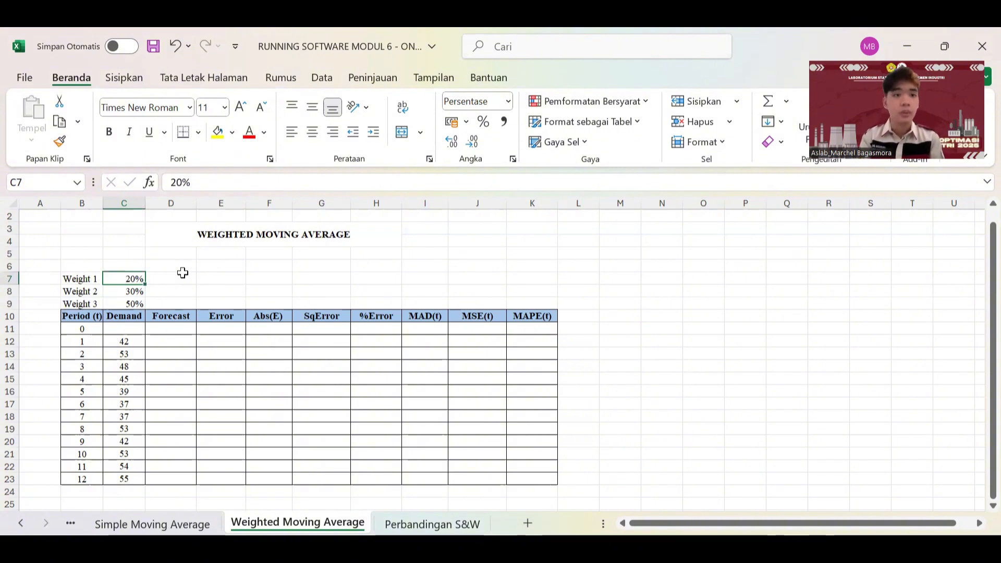
{"action": "left_click", "coordinate": [97, 279]}
{"action": "left_click", "coordinate": [99, 279]}
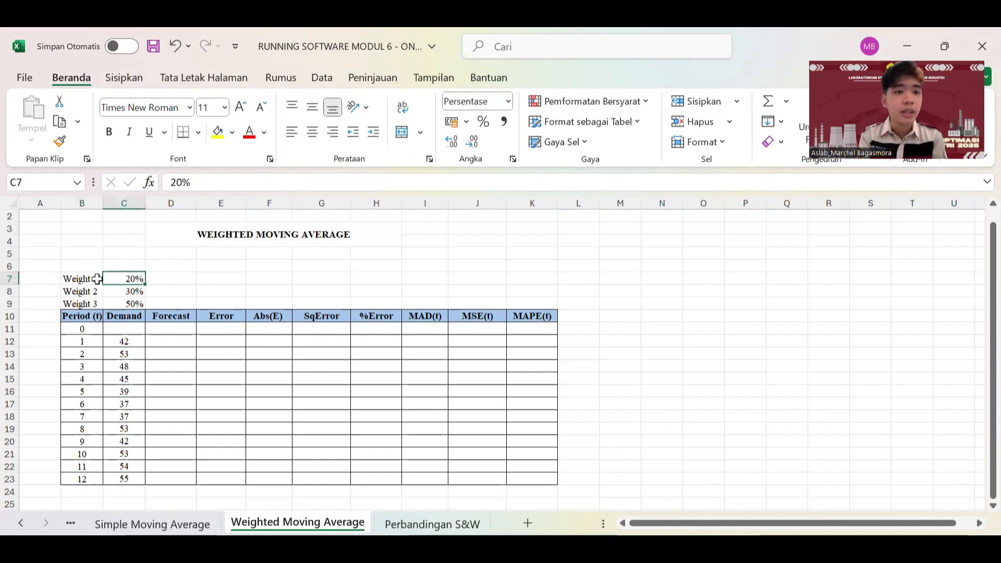
{"action": "left_click", "coordinate": [77, 306]}
{"action": "key", "text": "Right"}
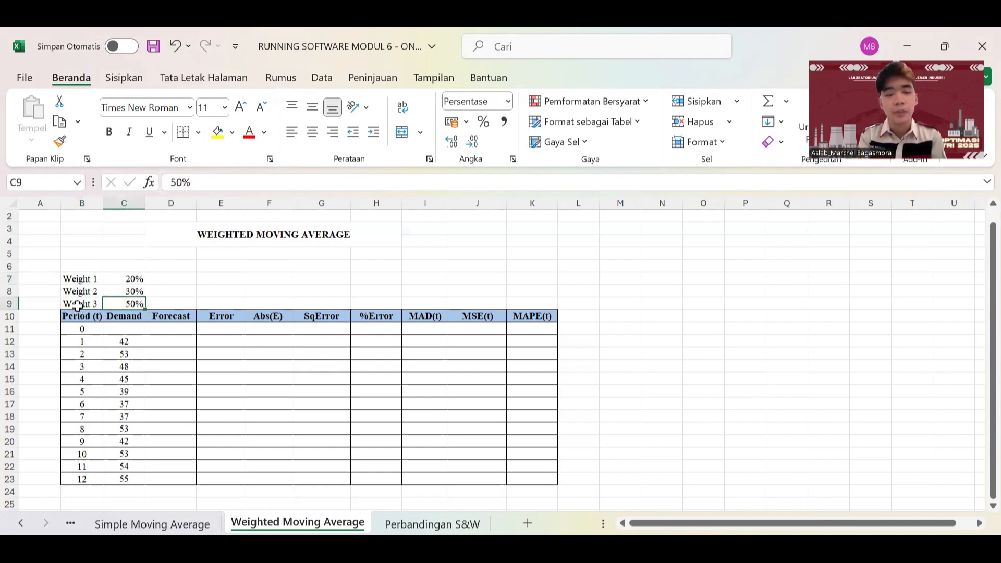
{"action": "left_click", "coordinate": [55, 306]}
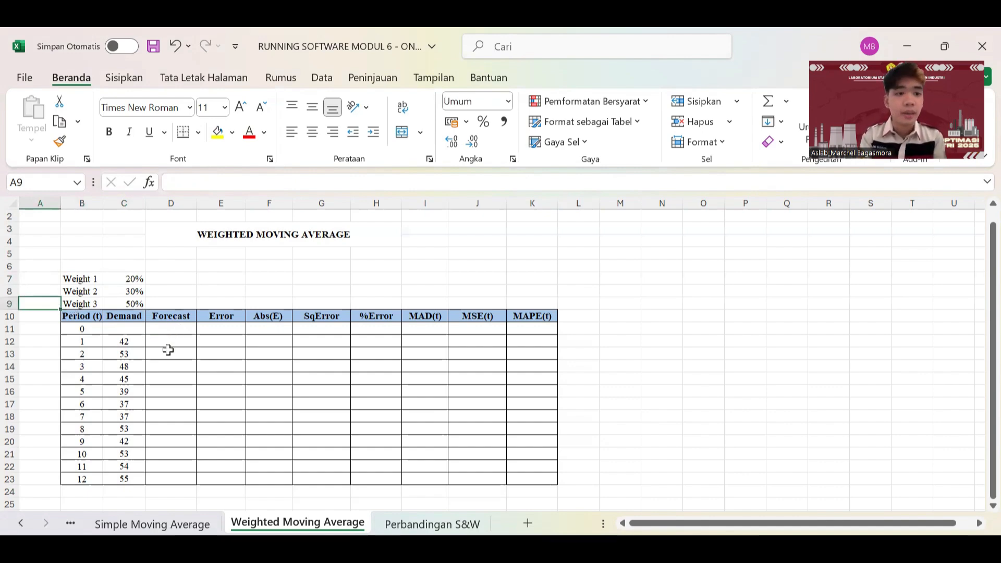
{"action": "left_click", "coordinate": [135, 343]}
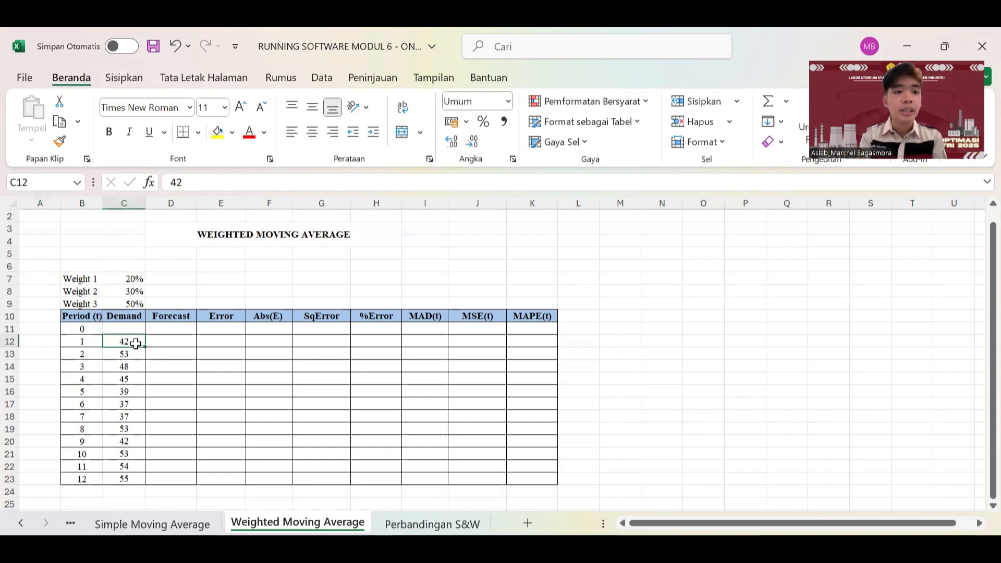
Step: Begin the period 4 forecast formula in D15 with the first two weighted demand terms, =(C7*C12)+(C8*C13)
{"action": "left_click", "coordinate": [165, 381]}
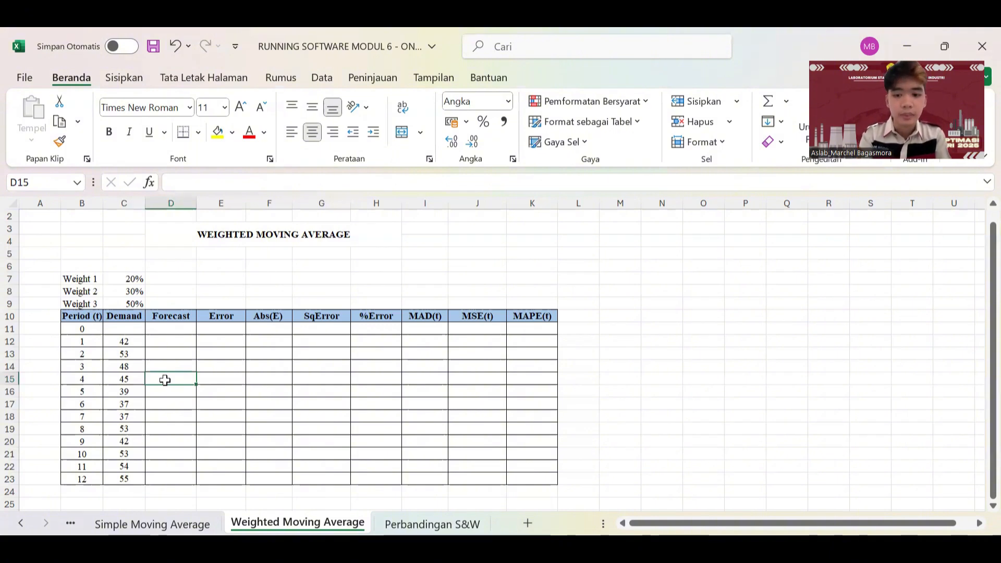
{"action": "type", "text": "="}
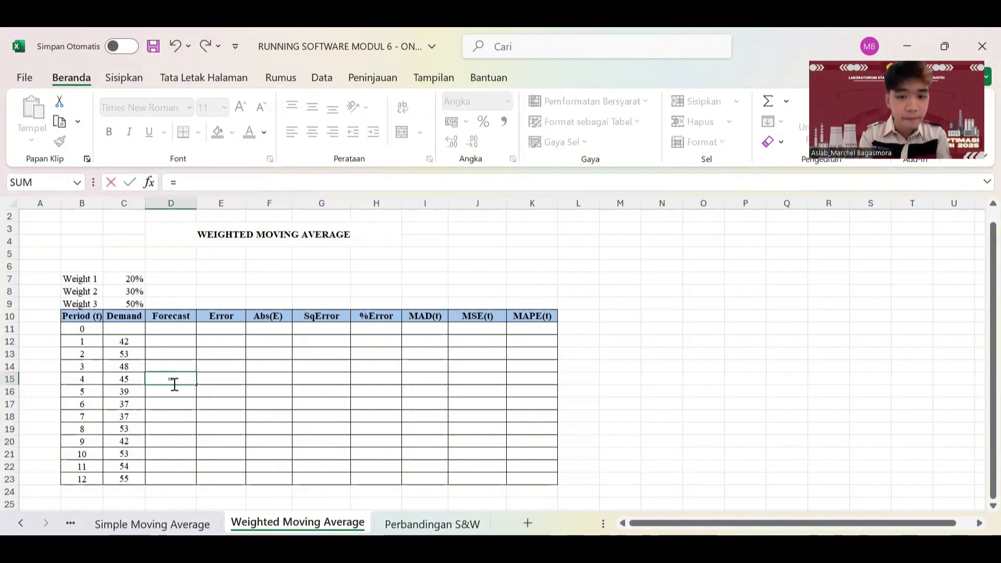
{"action": "type", "text": "("}
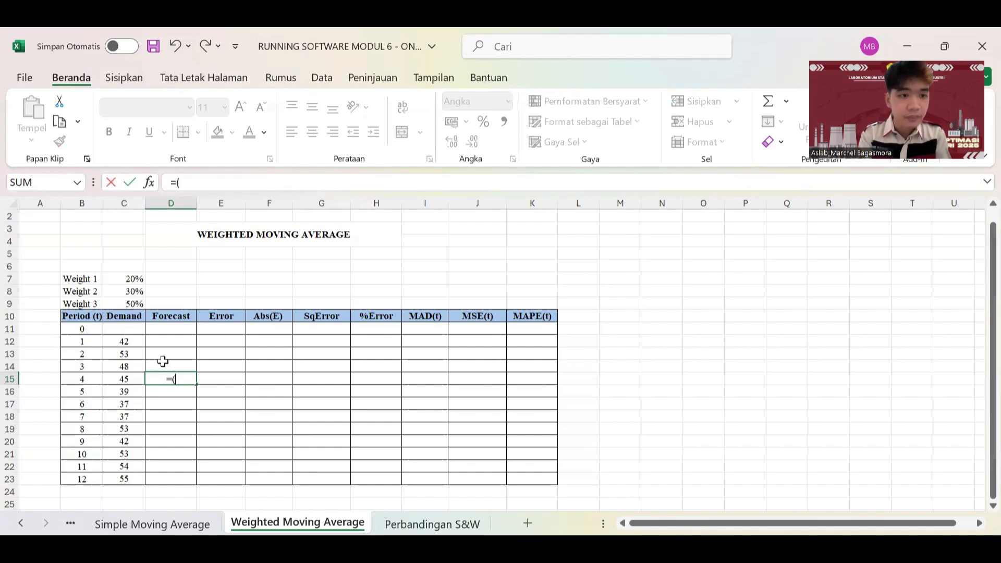
{"action": "left_click", "coordinate": [134, 279]}
{"action": "type", "text": "*"}
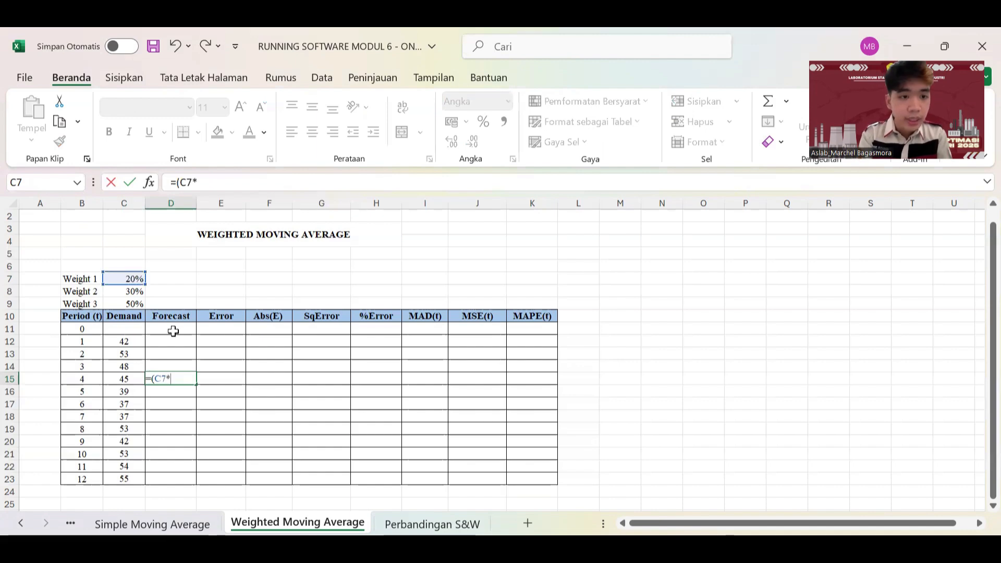
{"action": "left_click", "coordinate": [124, 342]}
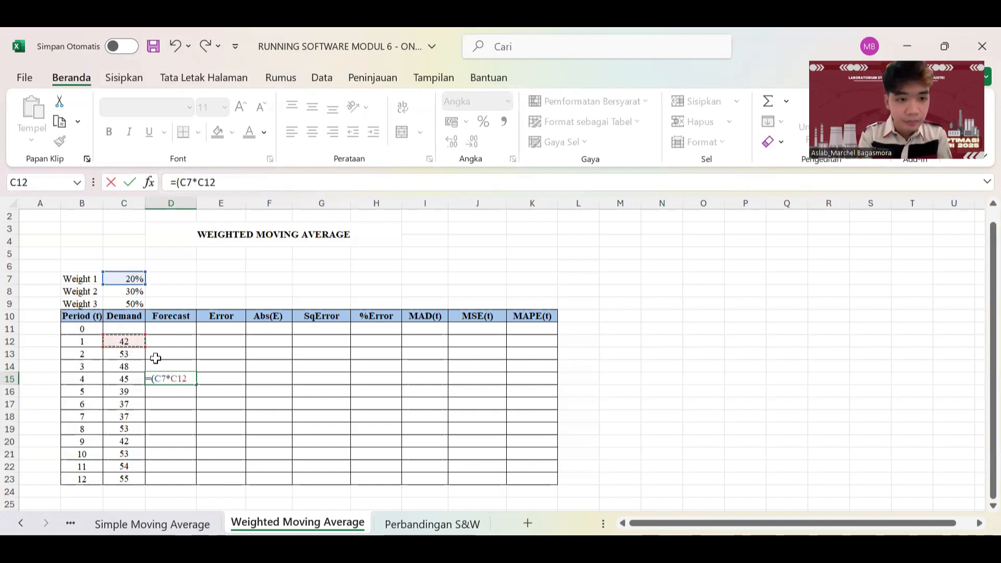
{"action": "type", "text": ")+"}
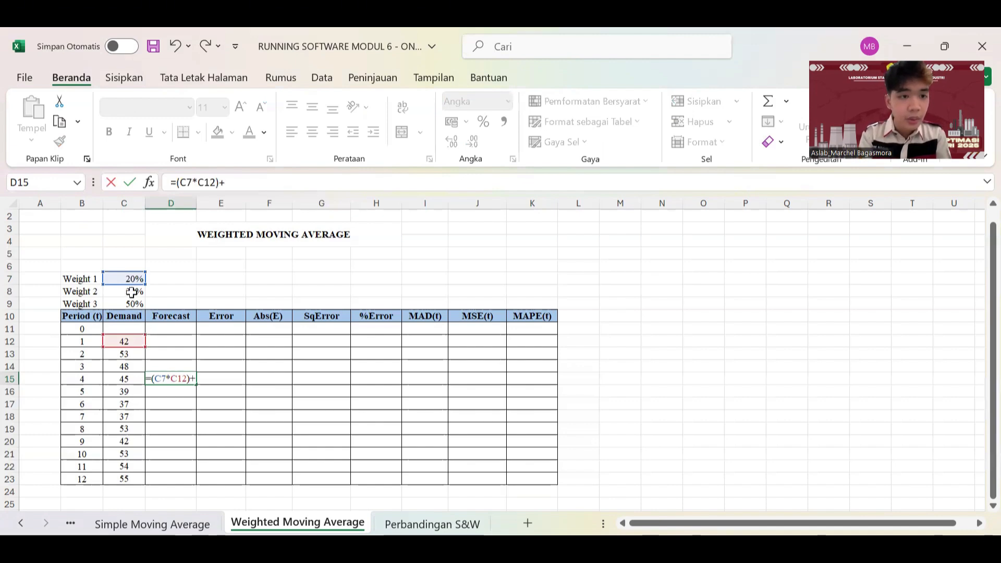
{"action": "left_click", "coordinate": [131, 293]}
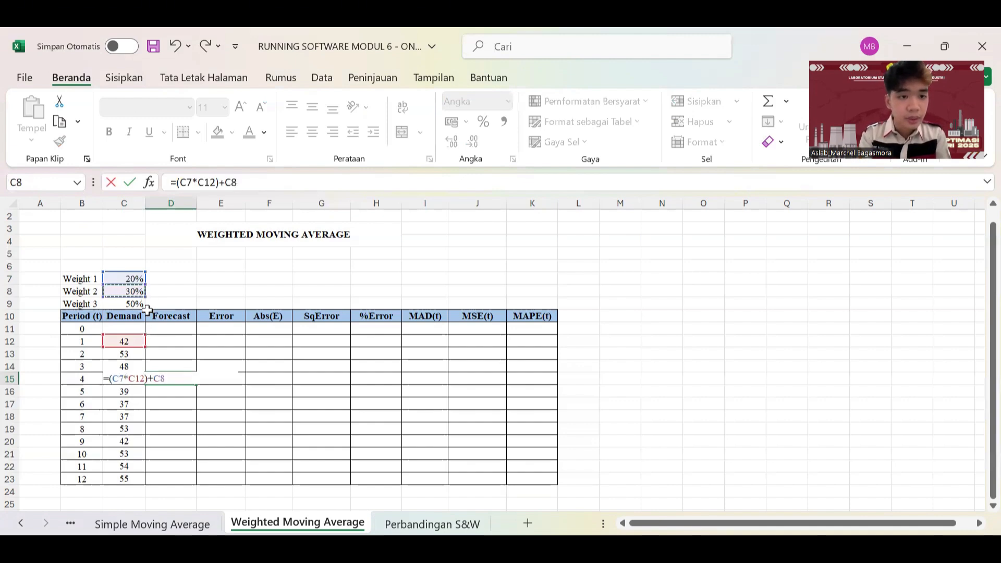
{"action": "type", "text": "*"}
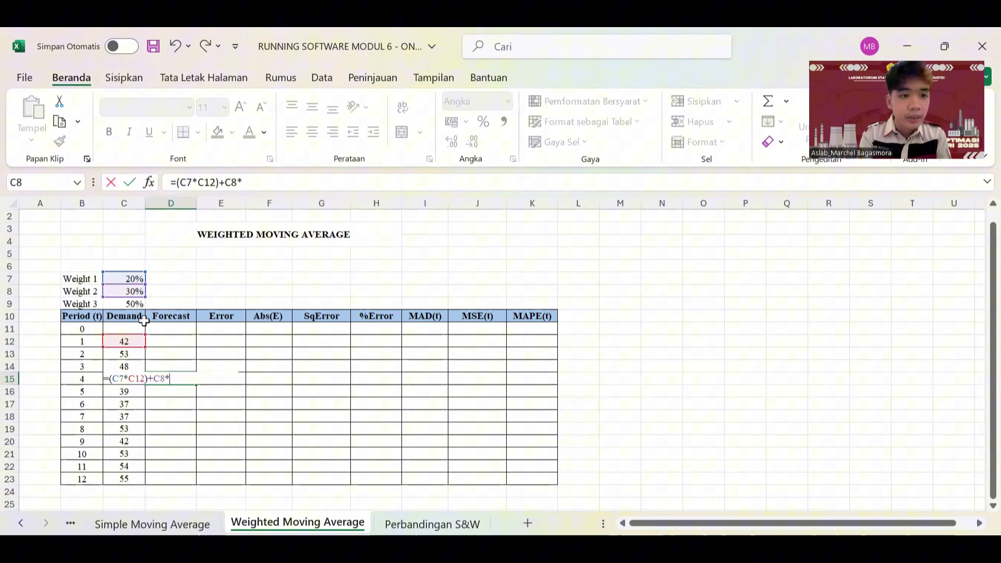
{"action": "left_click", "coordinate": [130, 357]}
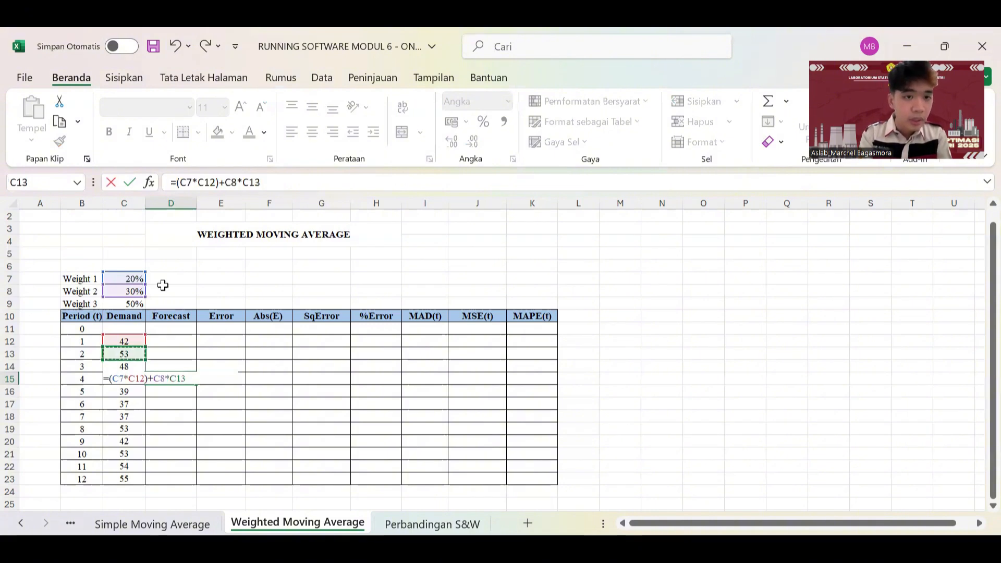
{"action": "left_click", "coordinate": [228, 182]}
{"action": "type", "text": "("}
{"action": "left_click", "coordinate": [267, 182]}
{"action": "type", "text": ")"}
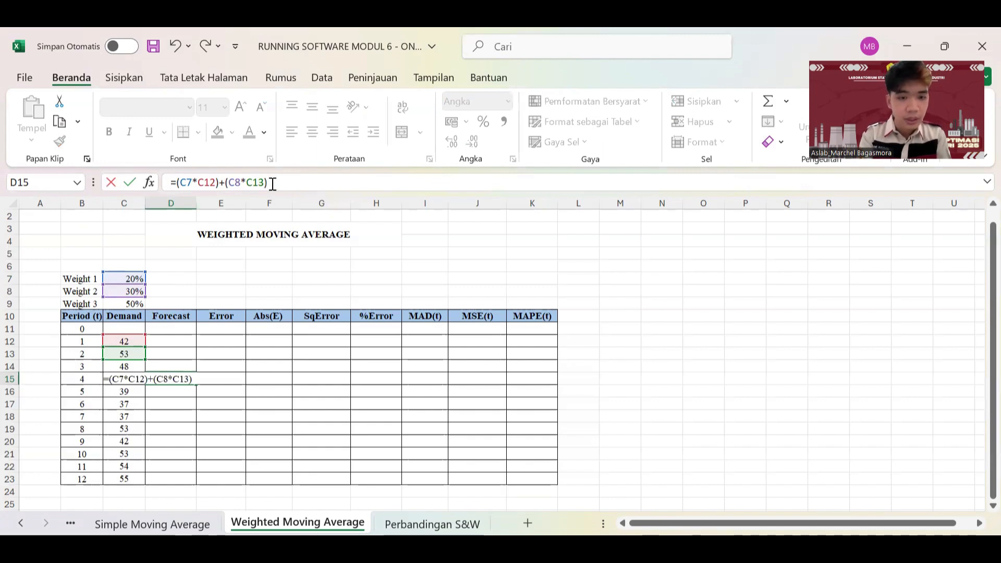
Step: Add the third weighted demand term, +(C9*C14), to the forecast formula in D15
{"action": "type", "text": "+"}
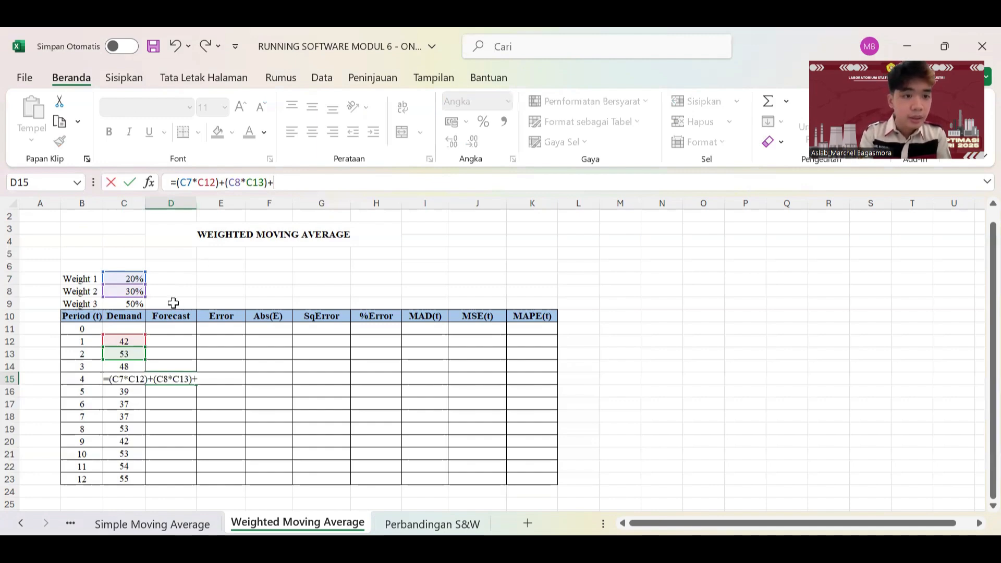
{"action": "type", "text": "("}
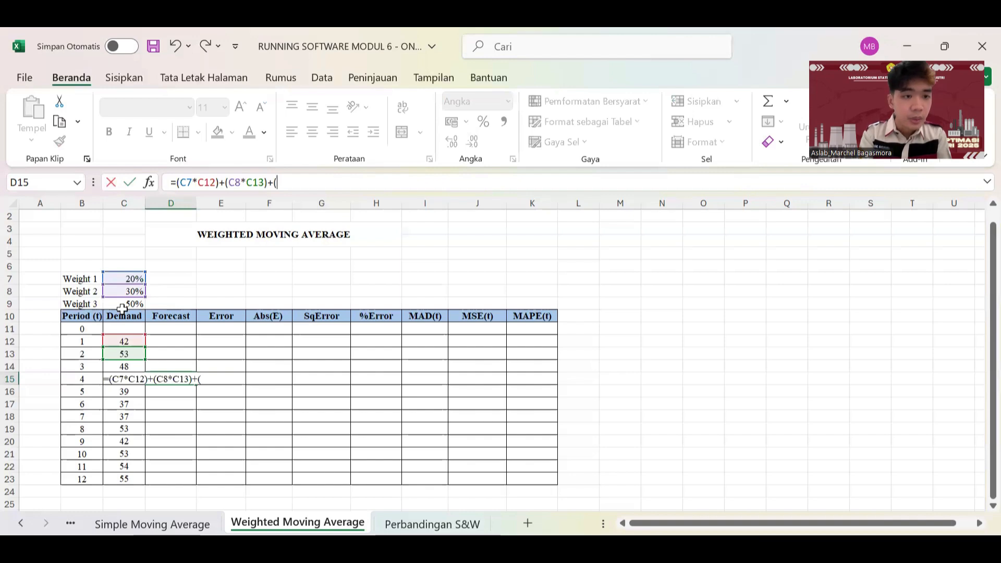
{"action": "left_click", "coordinate": [118, 304]}
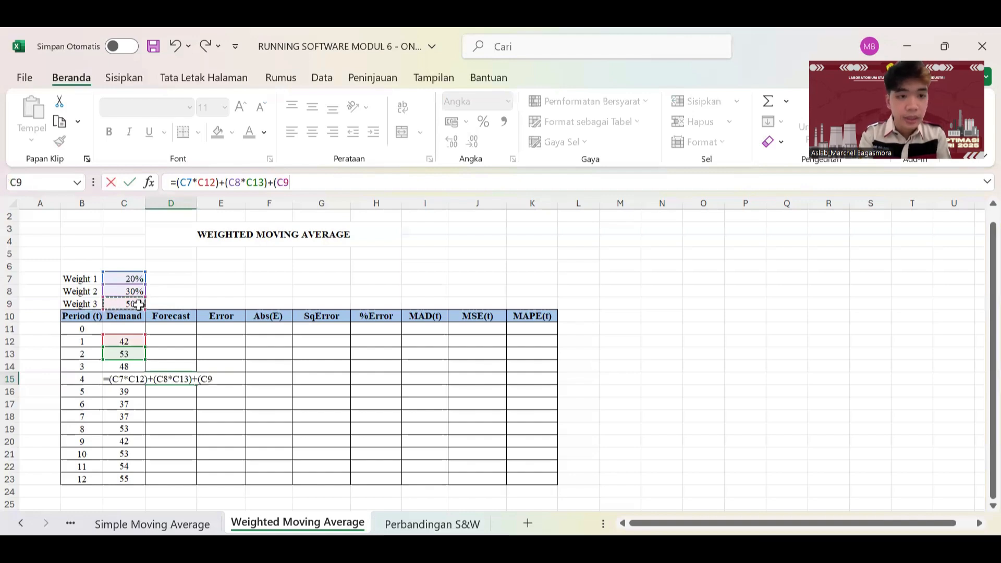
{"action": "type", "text": "*"}
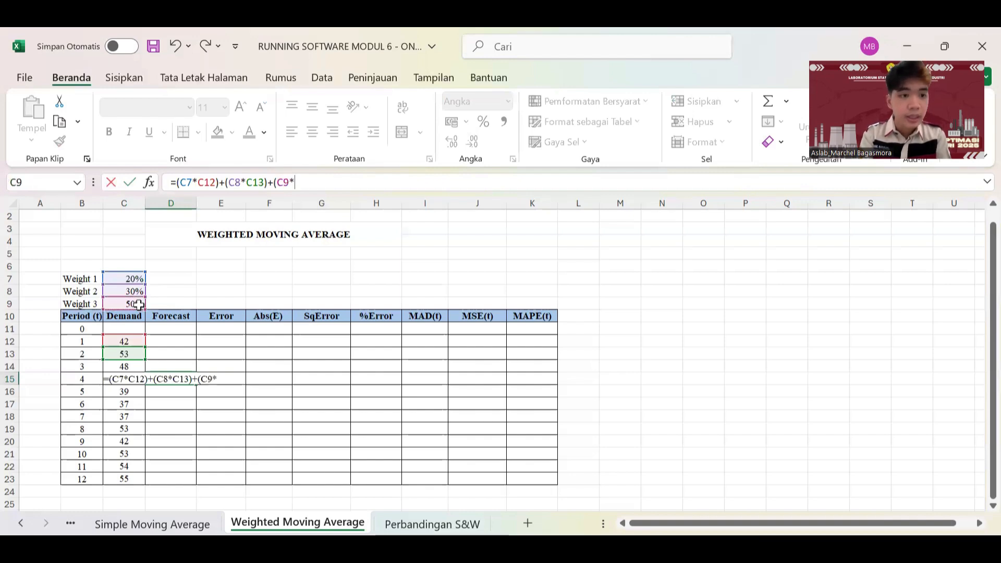
{"action": "left_click", "coordinate": [125, 366]}
{"action": "type", "text": ")"}
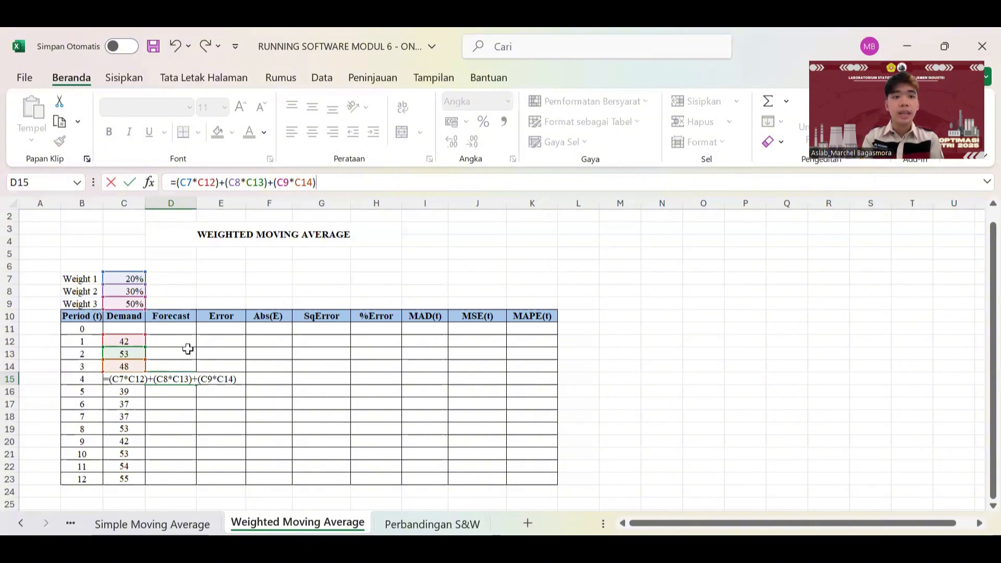
Step: Make the weight references in the D15 formula absolute and enter it as =($C$7*C12)+($C$8*C13)+($C$9*C14)
{"action": "left_click", "coordinate": [183, 182]}
{"action": "type", "text": "$"}
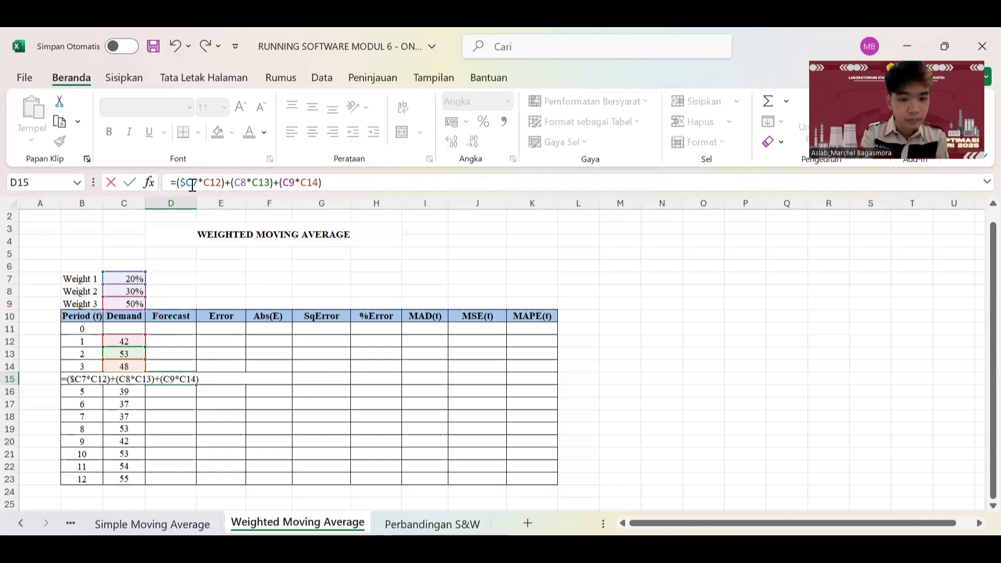
{"action": "left_click", "coordinate": [192, 183]}
{"action": "type", "text": "$"}
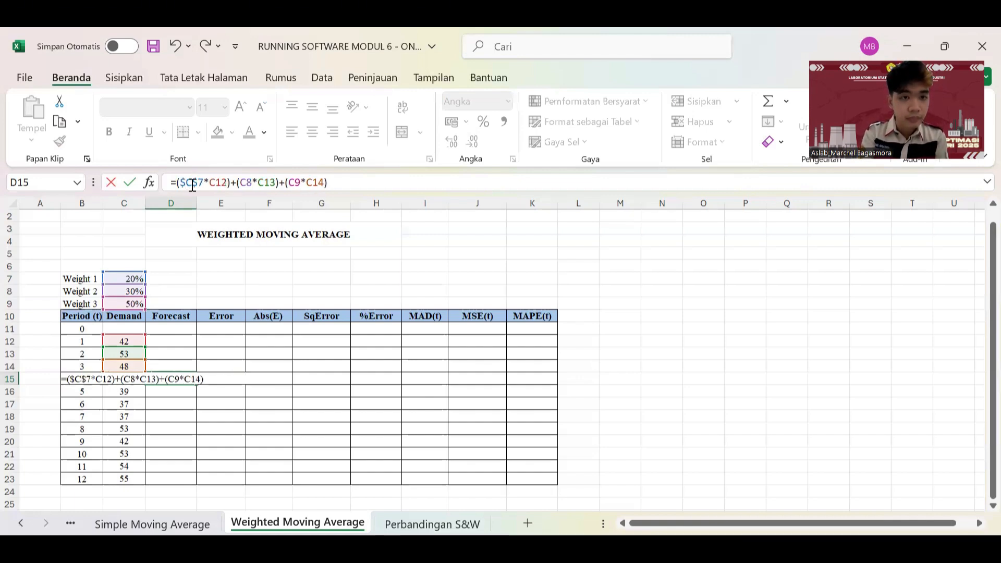
{"action": "left_click", "coordinate": [243, 182]}
{"action": "type", "text": "$"}
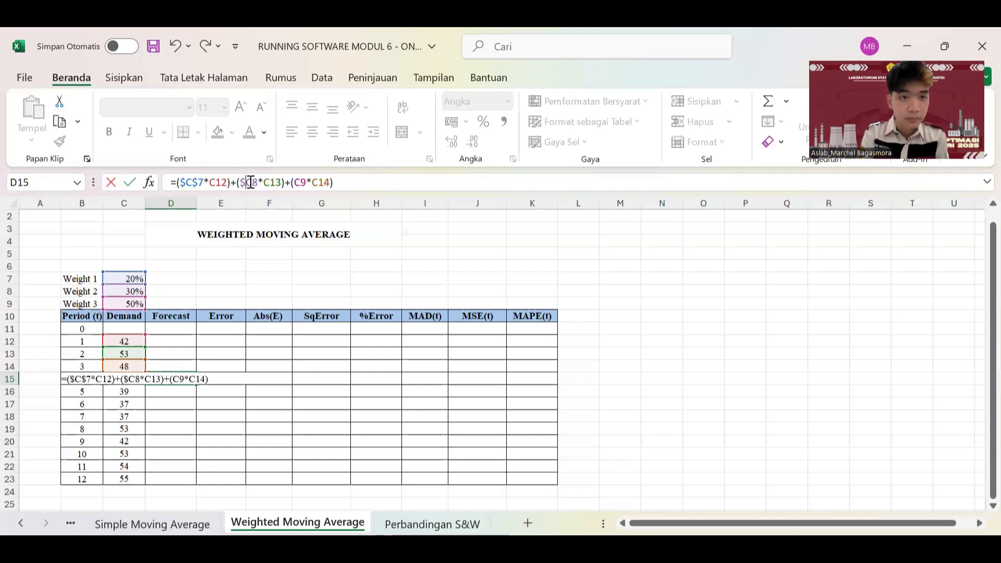
{"action": "left_click", "coordinate": [253, 182]}
{"action": "type", "text": "$"}
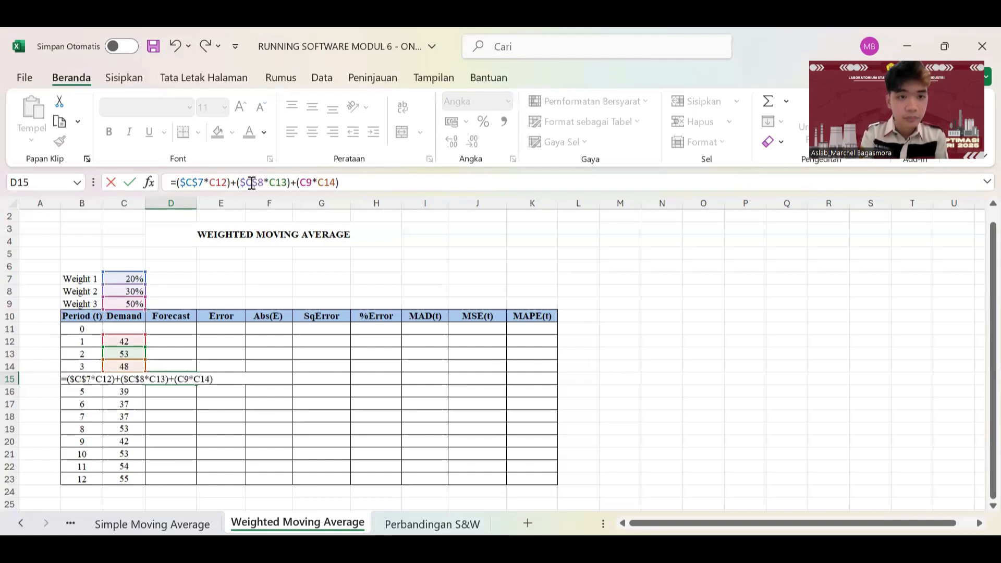
{"action": "left_click", "coordinate": [302, 182]}
{"action": "type", "text": "$"}
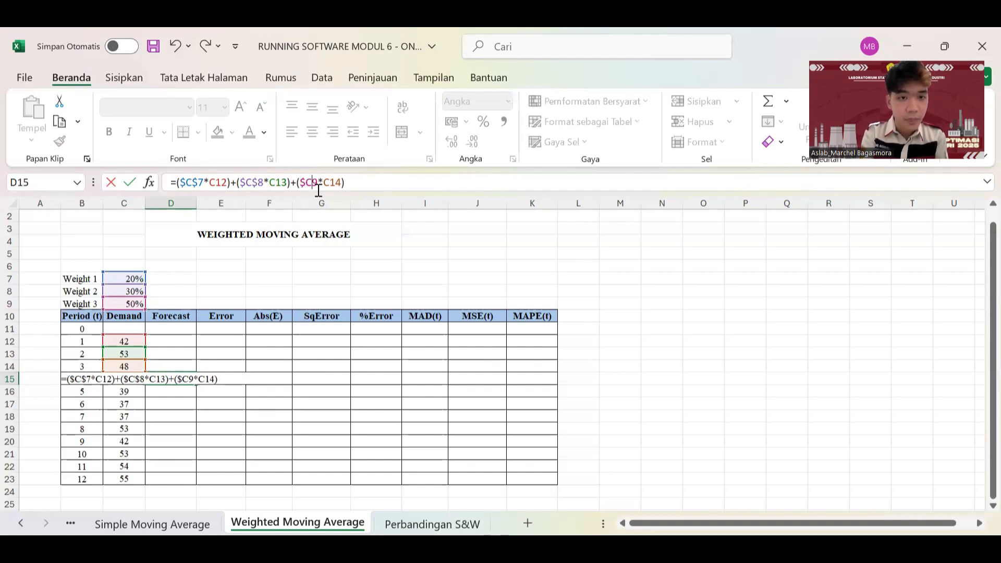
{"action": "left_click", "coordinate": [317, 187]}
{"action": "type", "text": "$"}
{"action": "key", "text": "Return"}
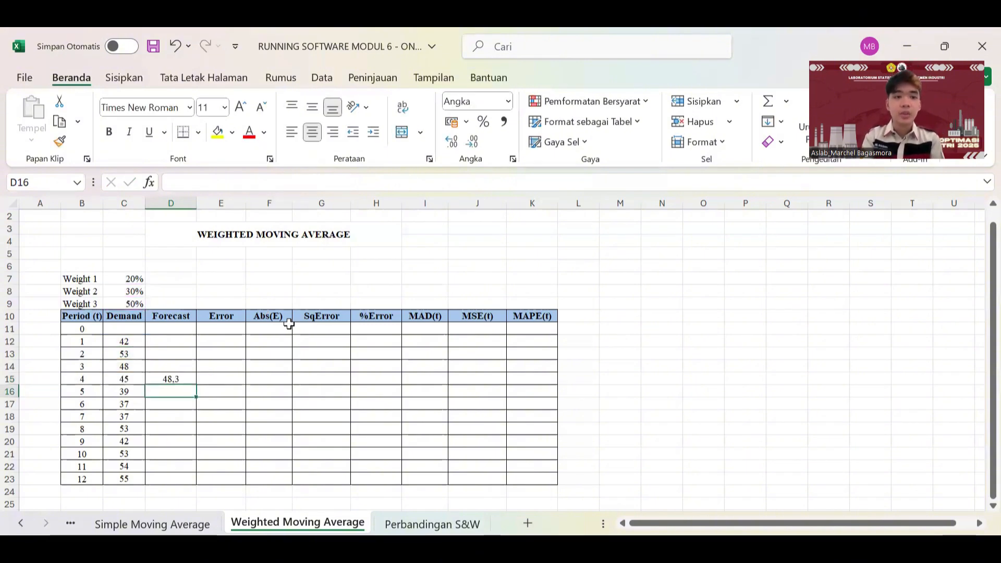
Step: Fill the weighted moving average forecast from D15 down to D23, covering periods 5 to 12
{"action": "left_click", "coordinate": [192, 376]}
{"action": "left_click_drag", "start_coordinate": [196, 384], "coordinate": [189, 480]}
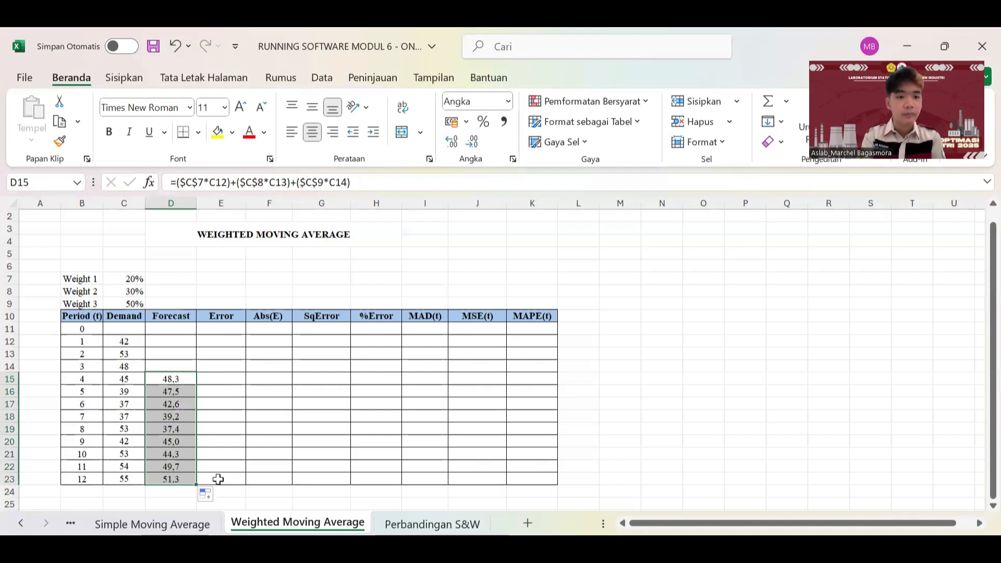
{"action": "left_click", "coordinate": [237, 490]}
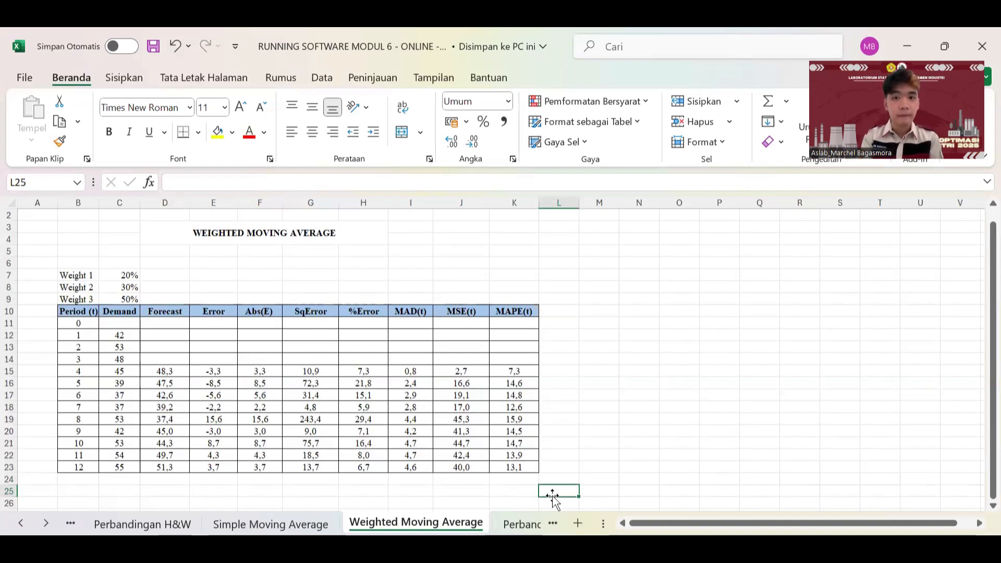
Step: Open the Perbandingan S&W sheet to compare the MAD, MSE and MAPE of the simple and weighted moving averages
{"action": "key", "text": "ctrl+Page_Down"}
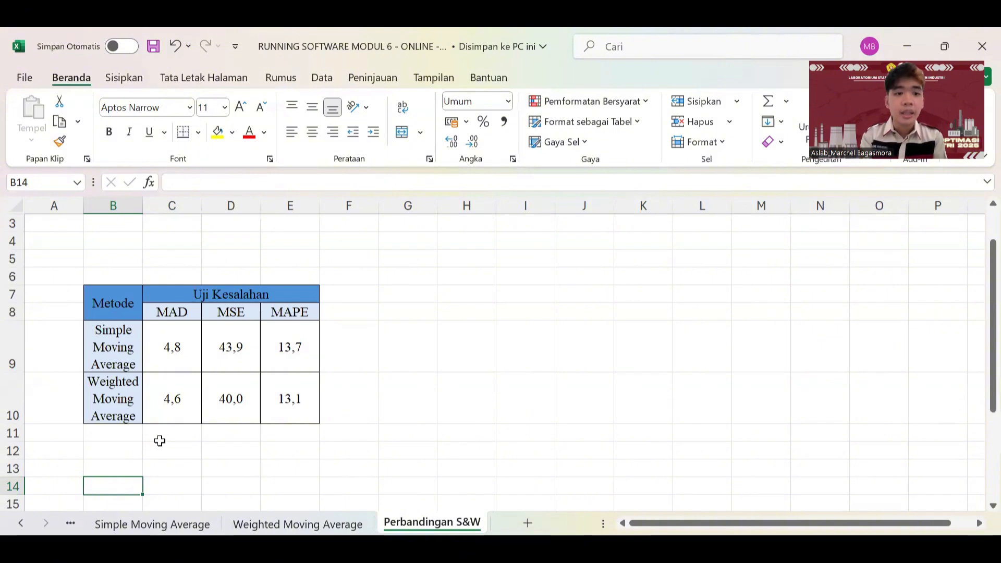
{"action": "left_click", "coordinate": [346, 351]}
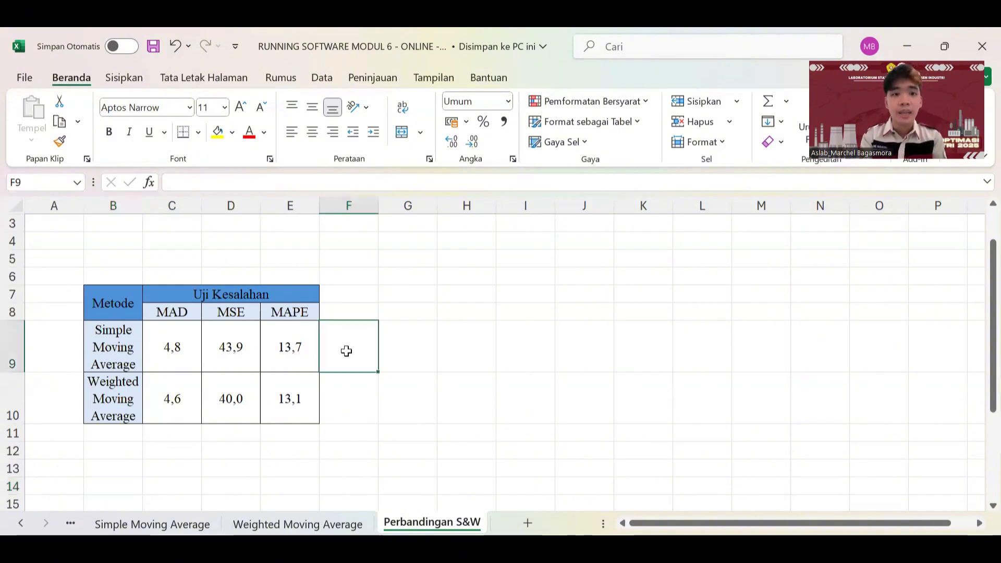